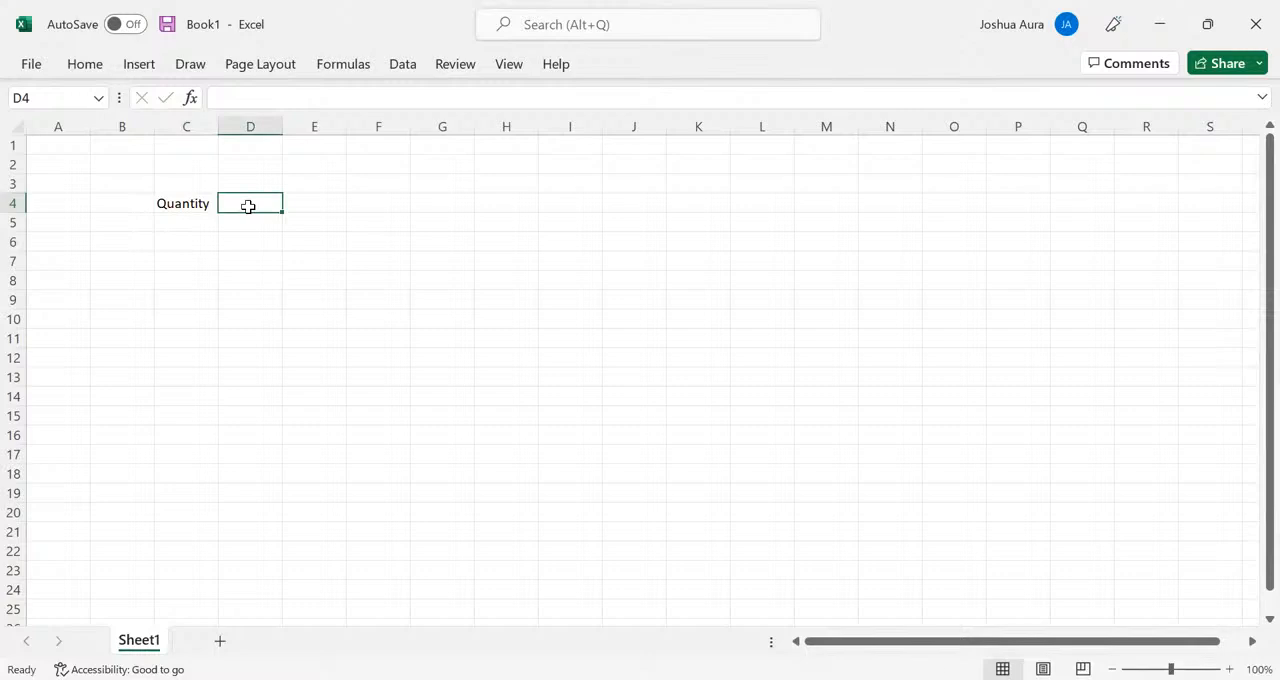
- Add the header Price in D4 and enter the quantities 200, 290 and 544 in C5:C7
type("Price")
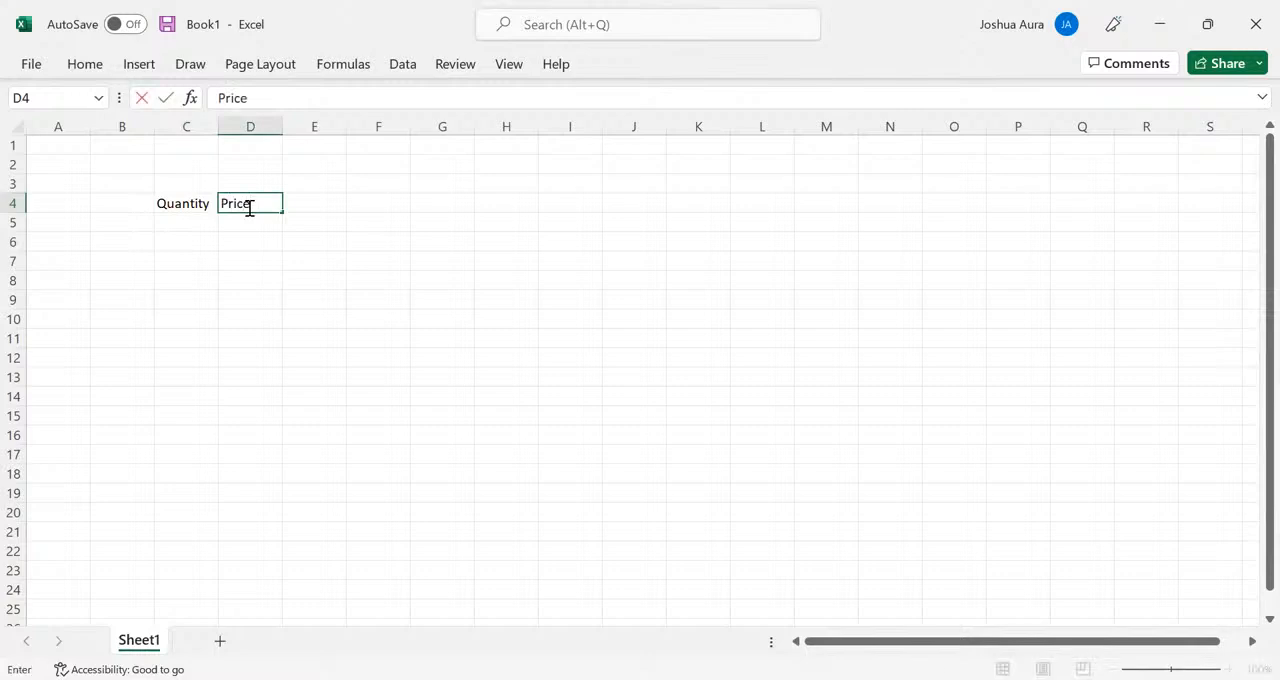
left_click(189, 225)
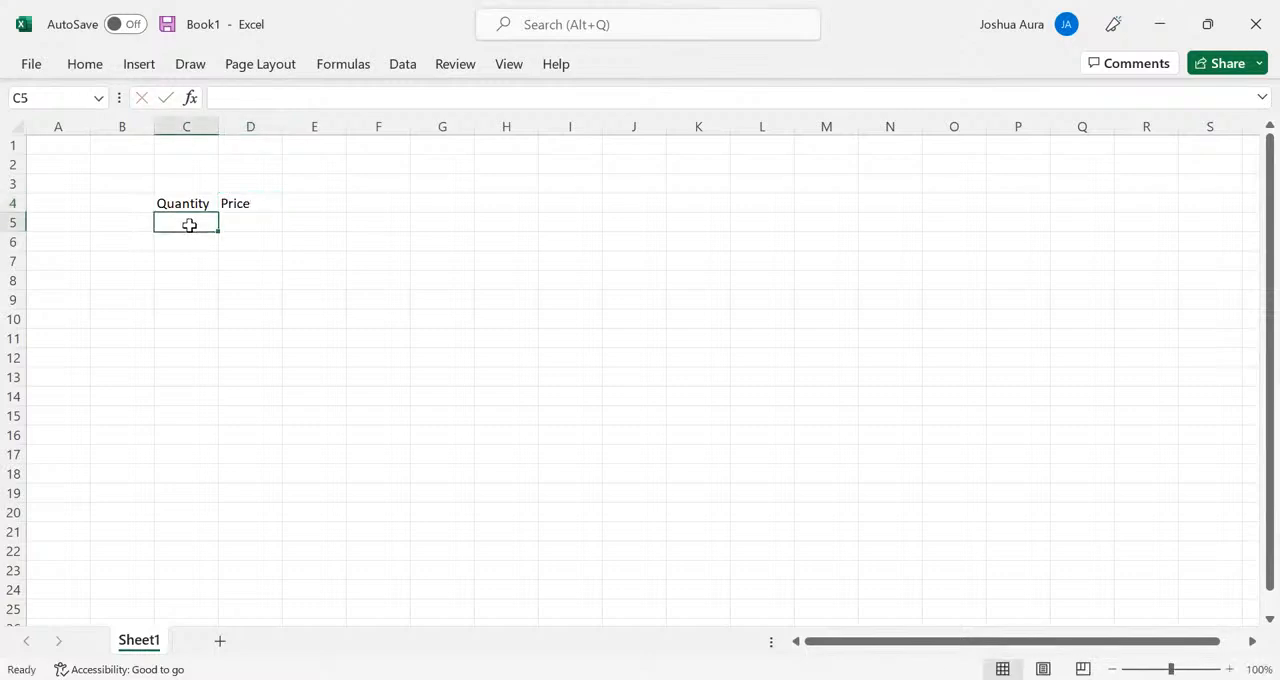
type("200")
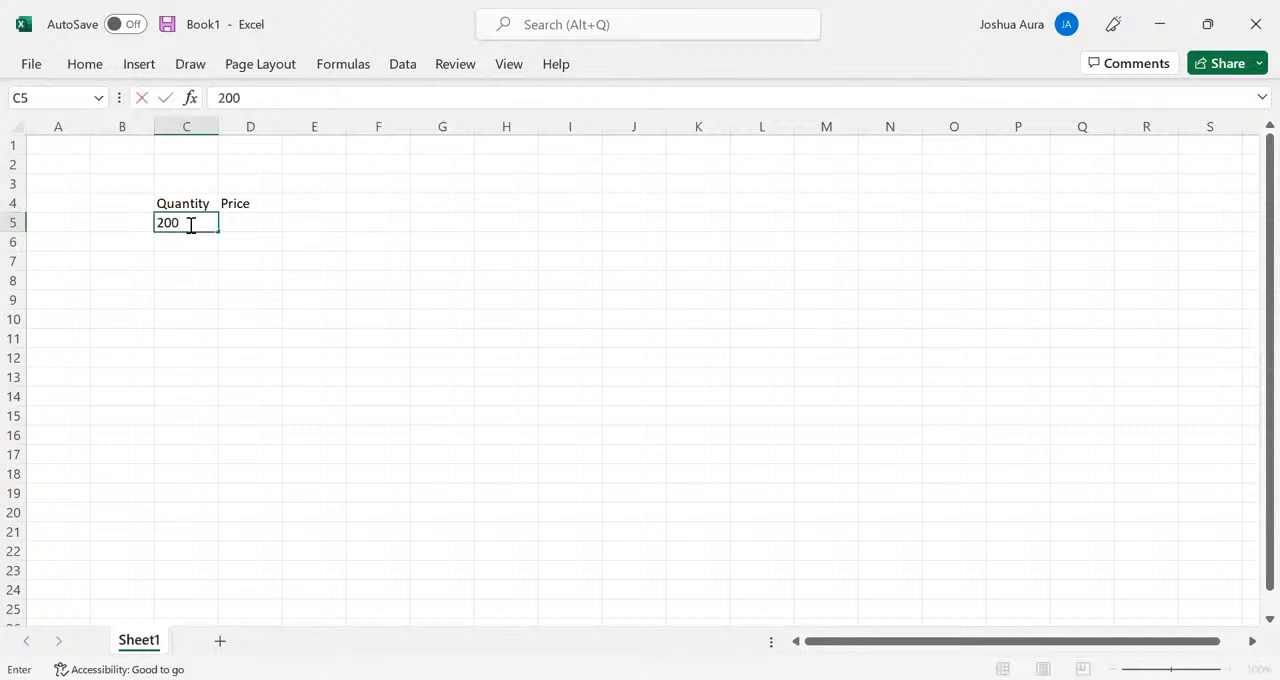
key("Return")
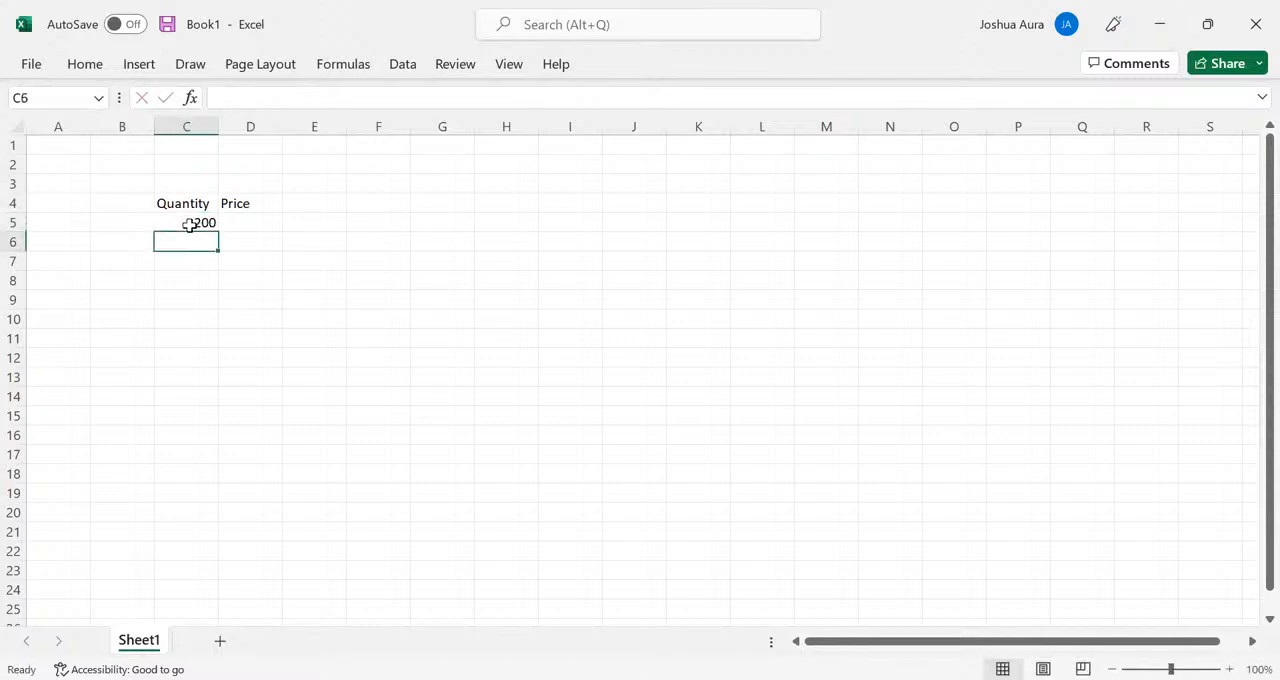
type("2")
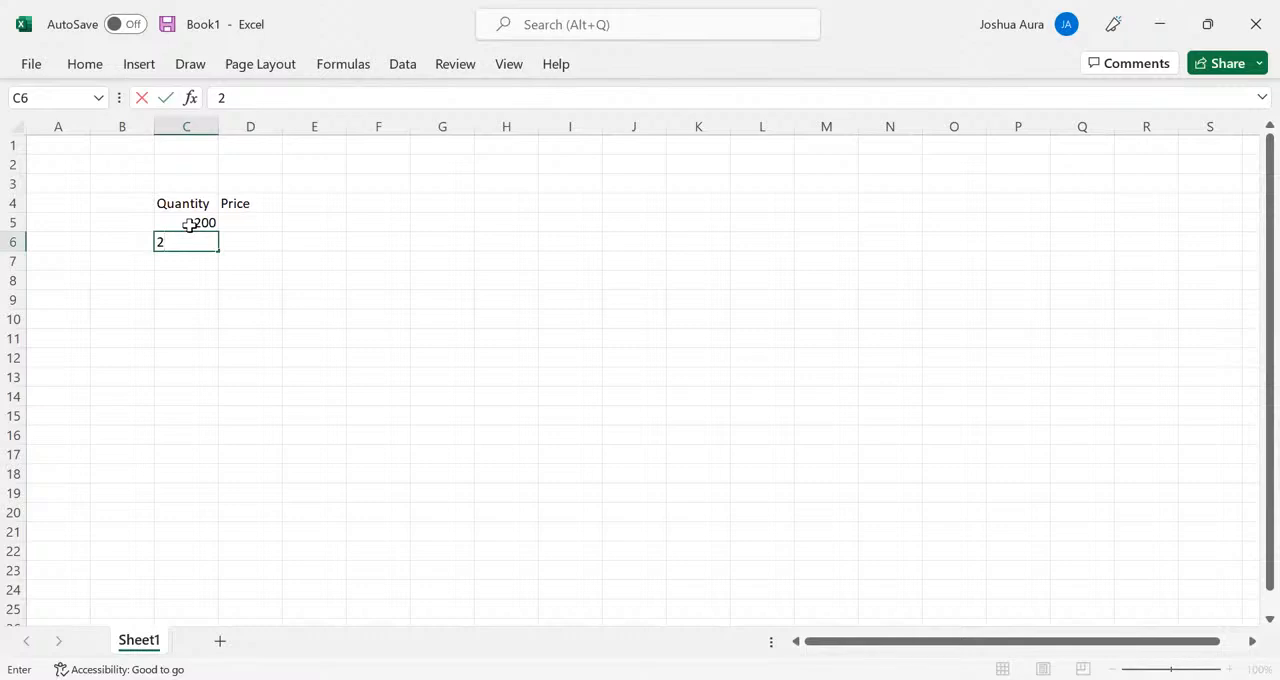
type("90")
key("Return")
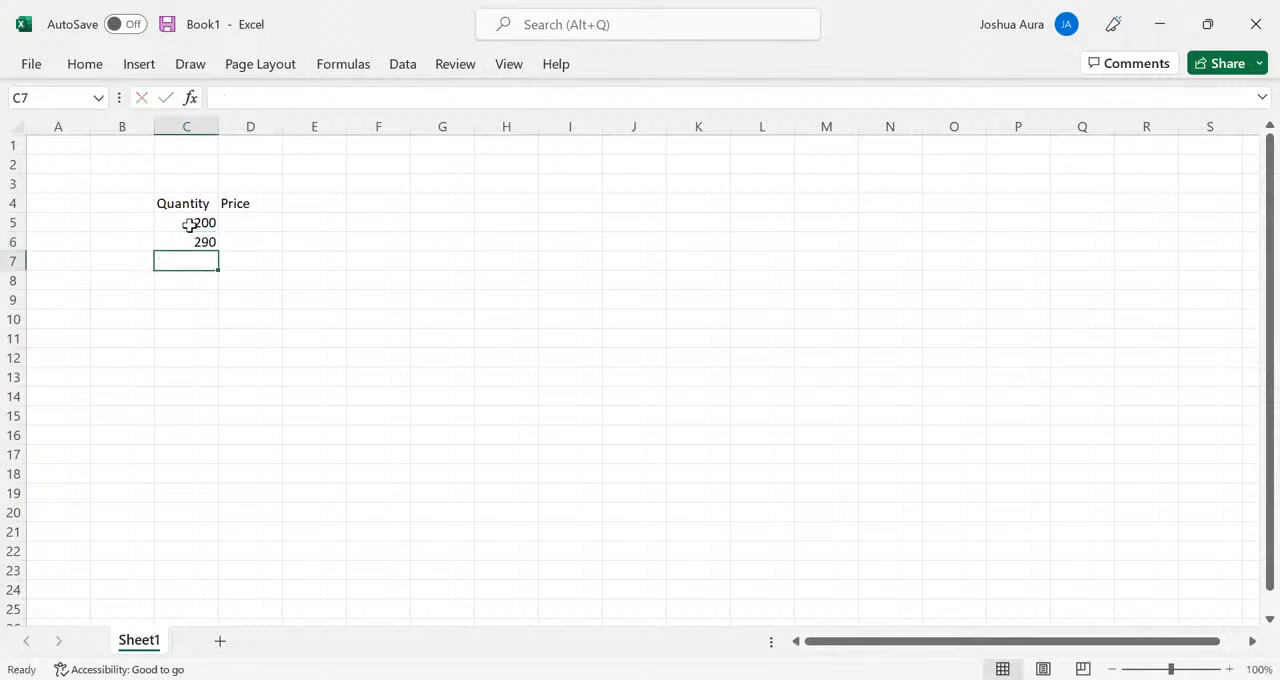
type("5")
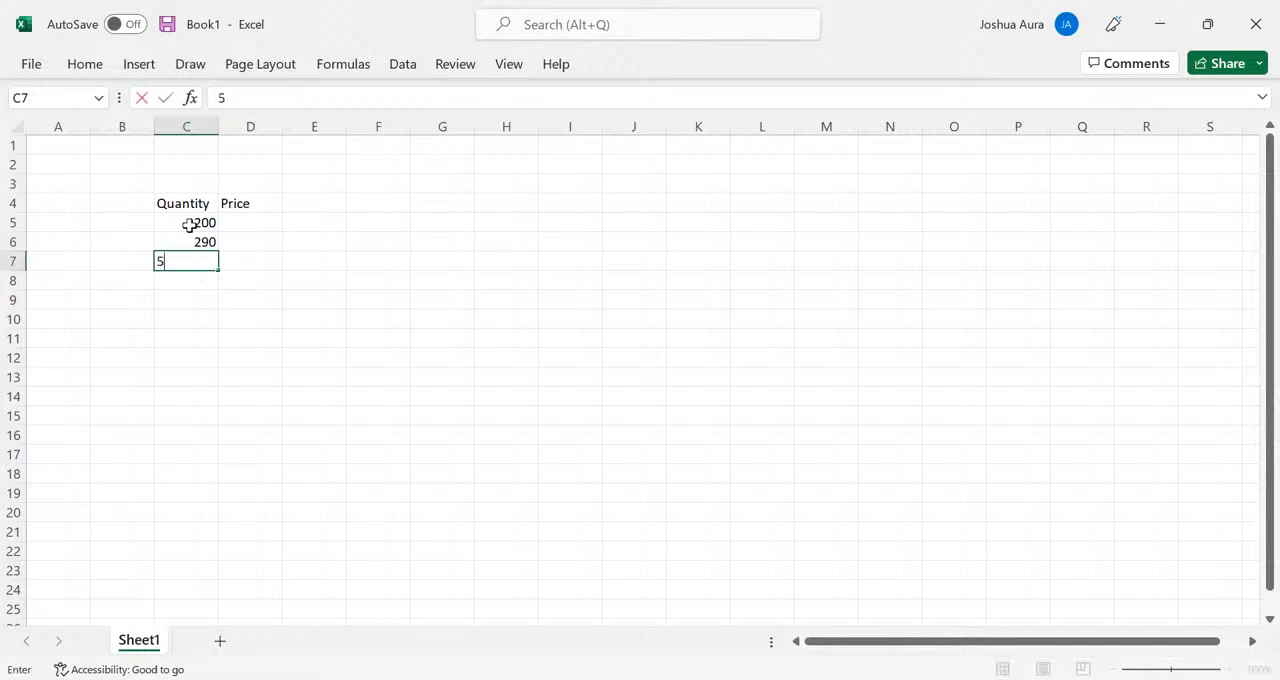
type("44")
key("Return")
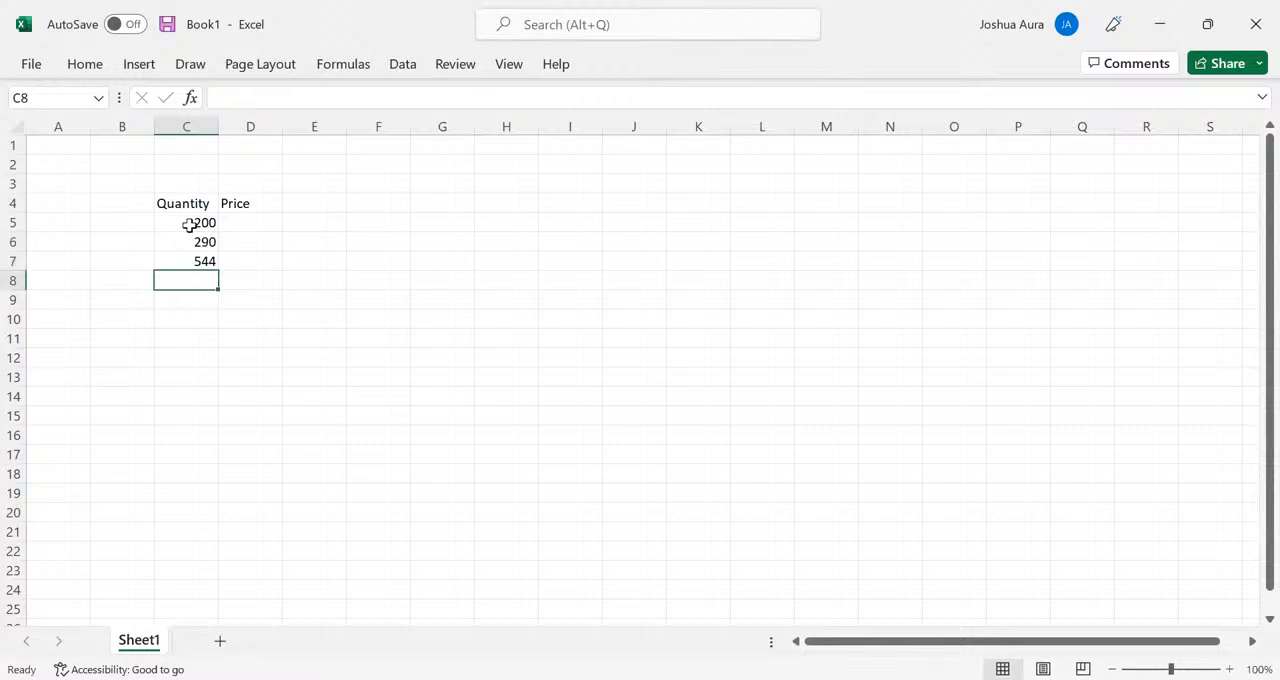
- Enter a price of 30 in each of the cells D5, D6 and D7
left_click(249, 223)
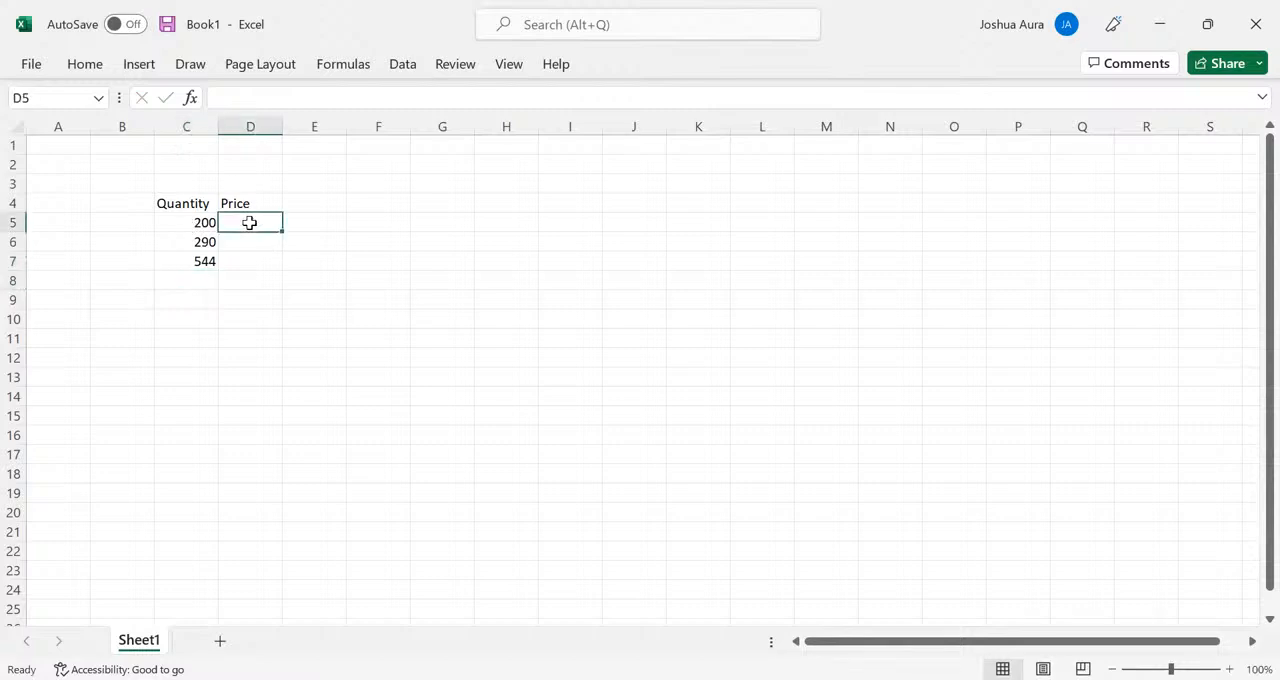
type("30")
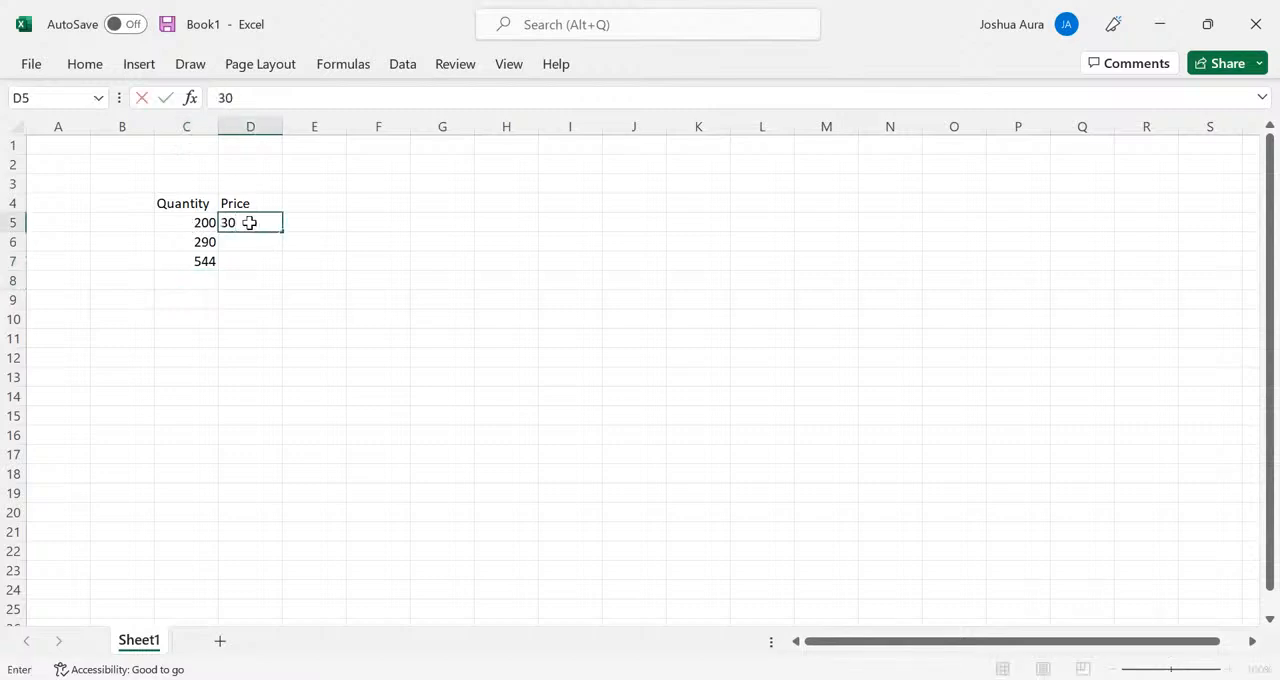
key("Return")
type("30")
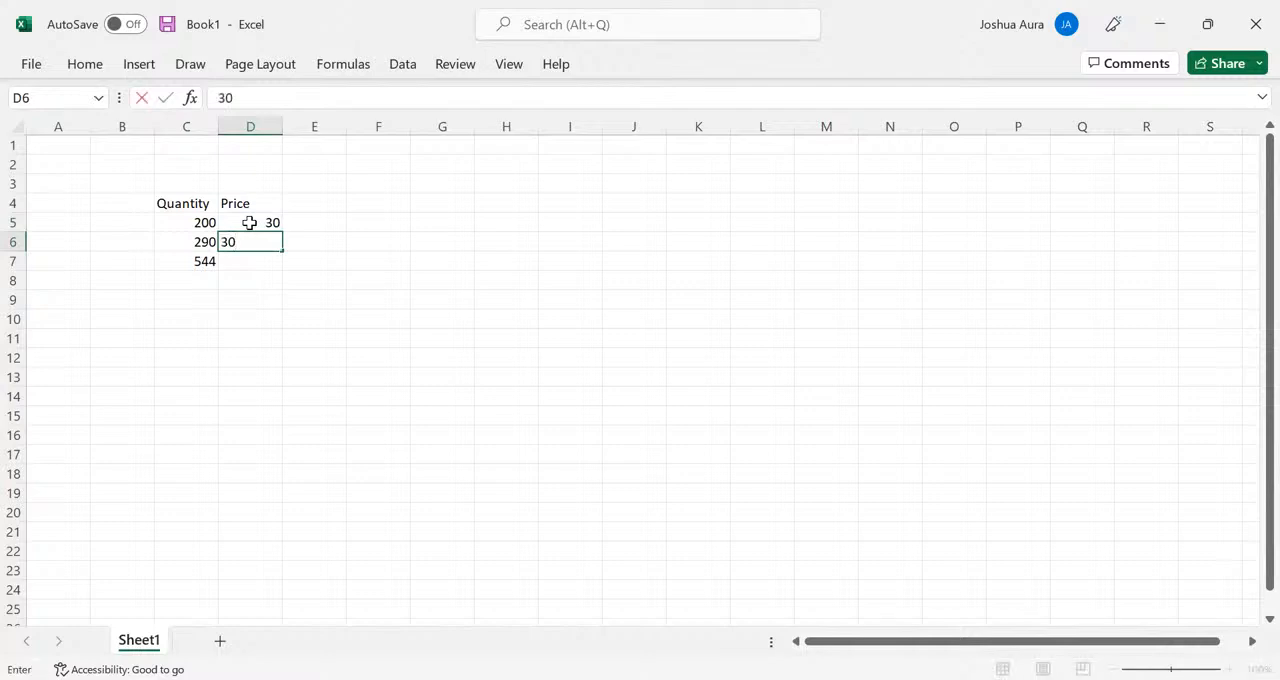
key("Return")
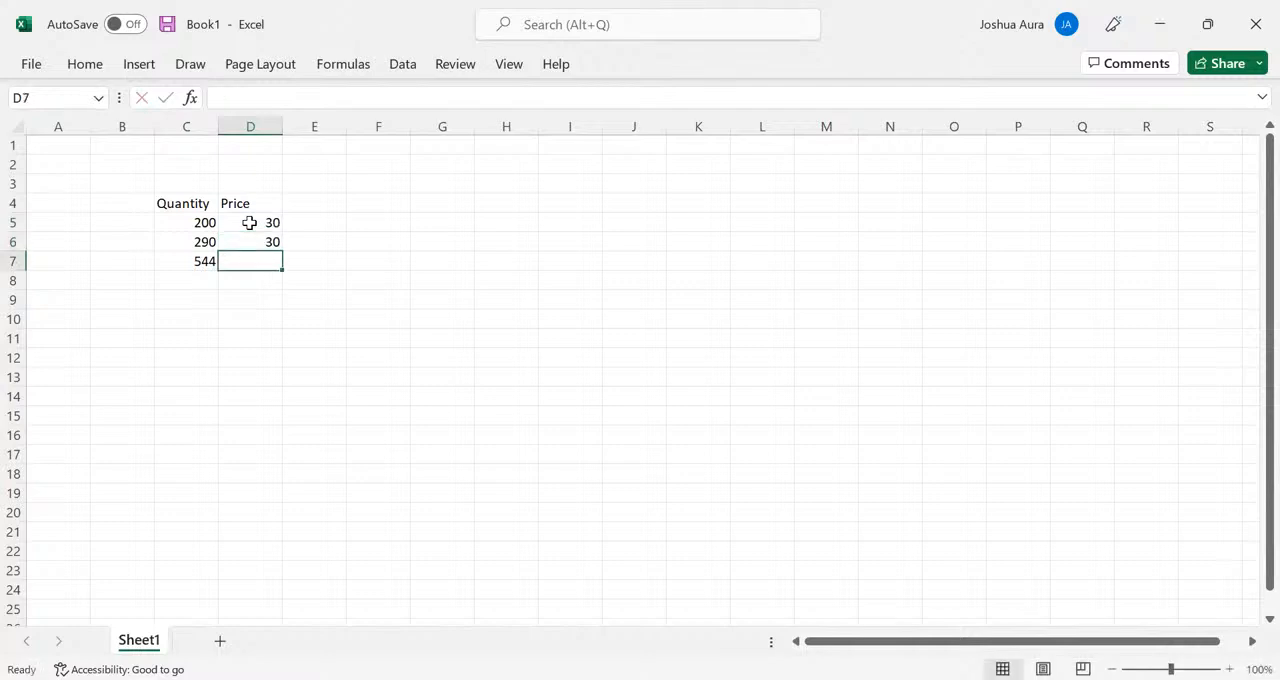
type("30")
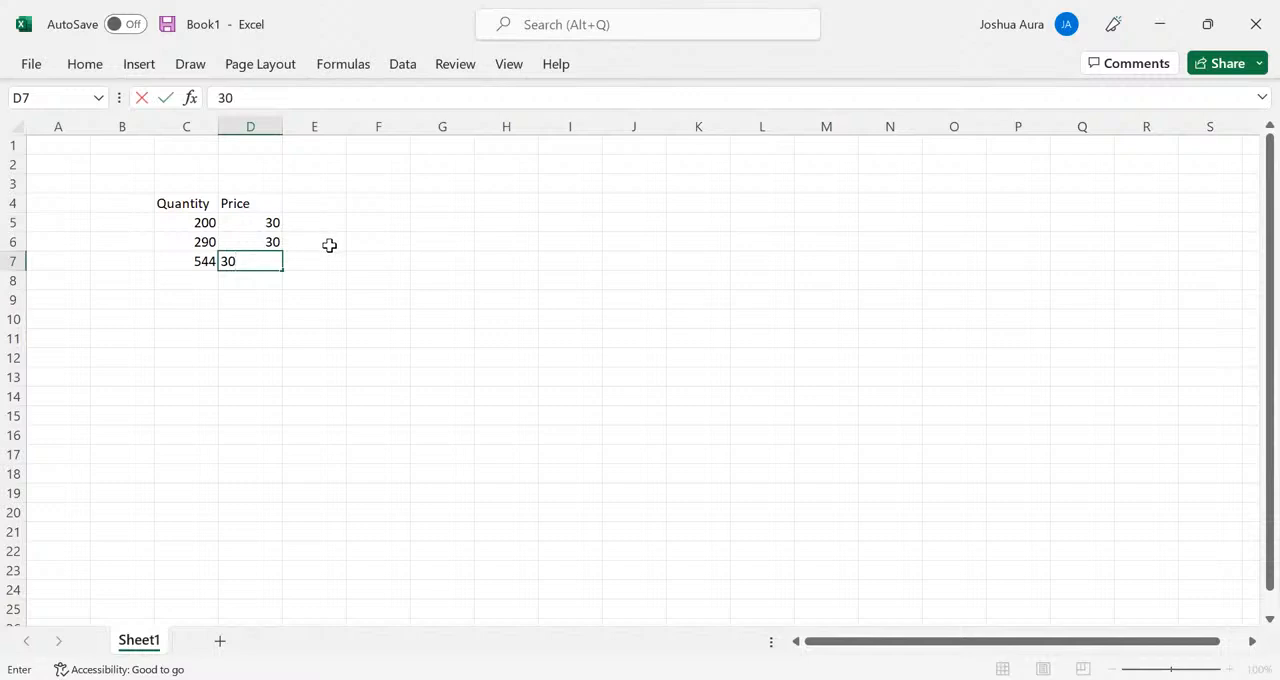
left_click(329, 245)
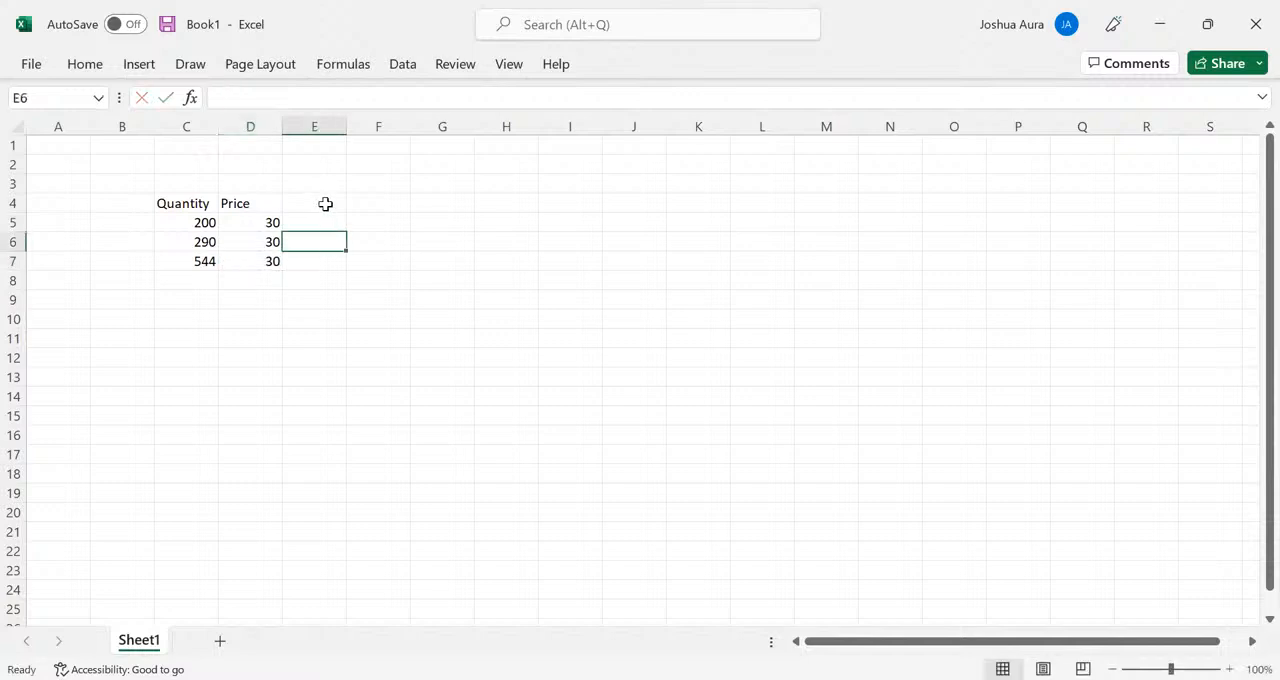
- Add the header Revenue in cell E4, beside the Price header
left_click(325, 204)
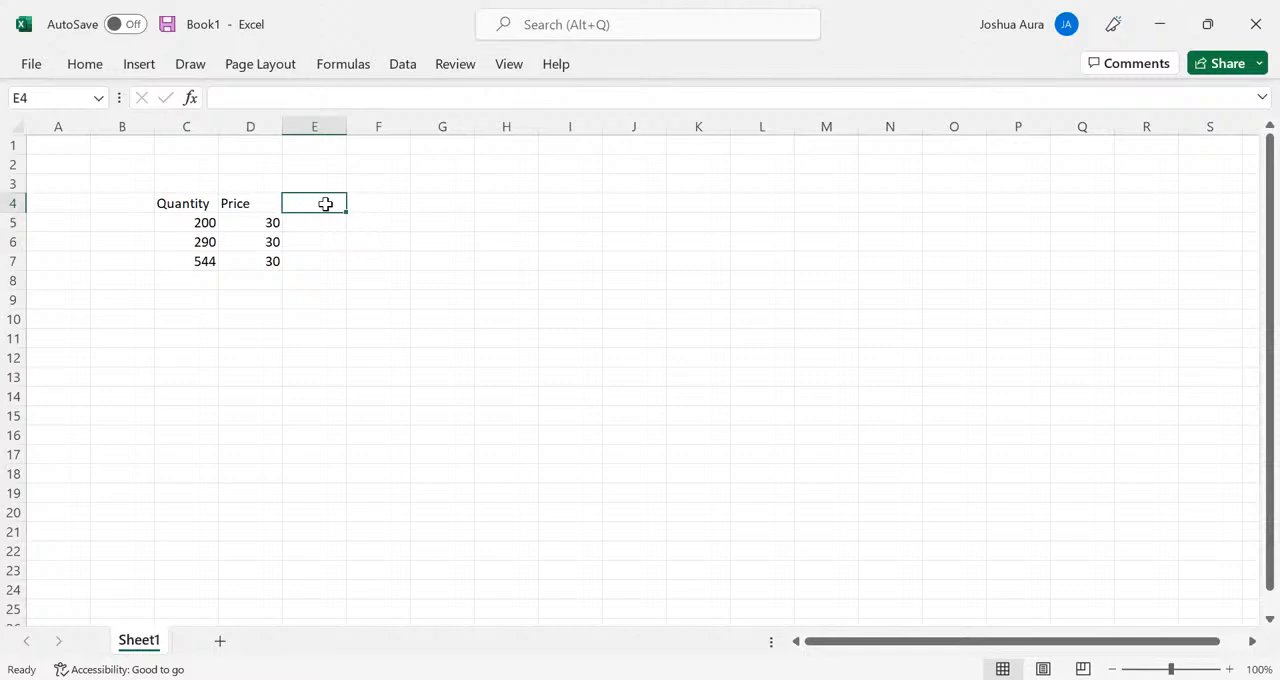
type("Re")
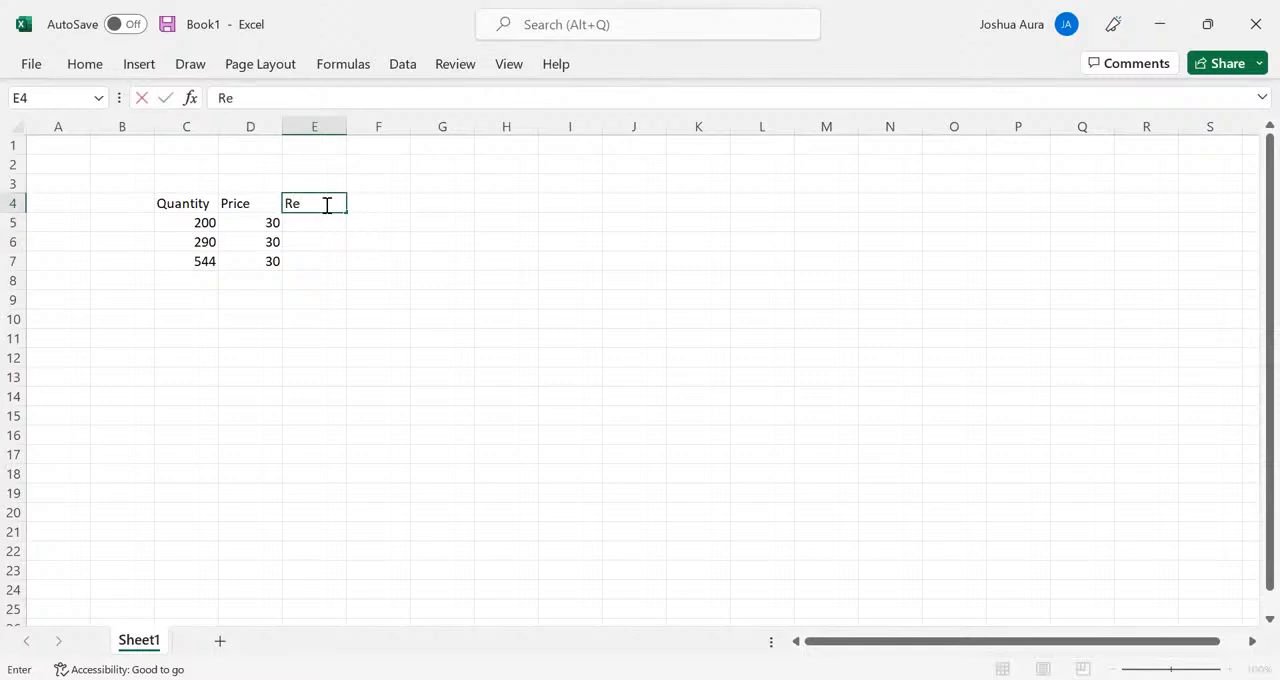
type("venue")
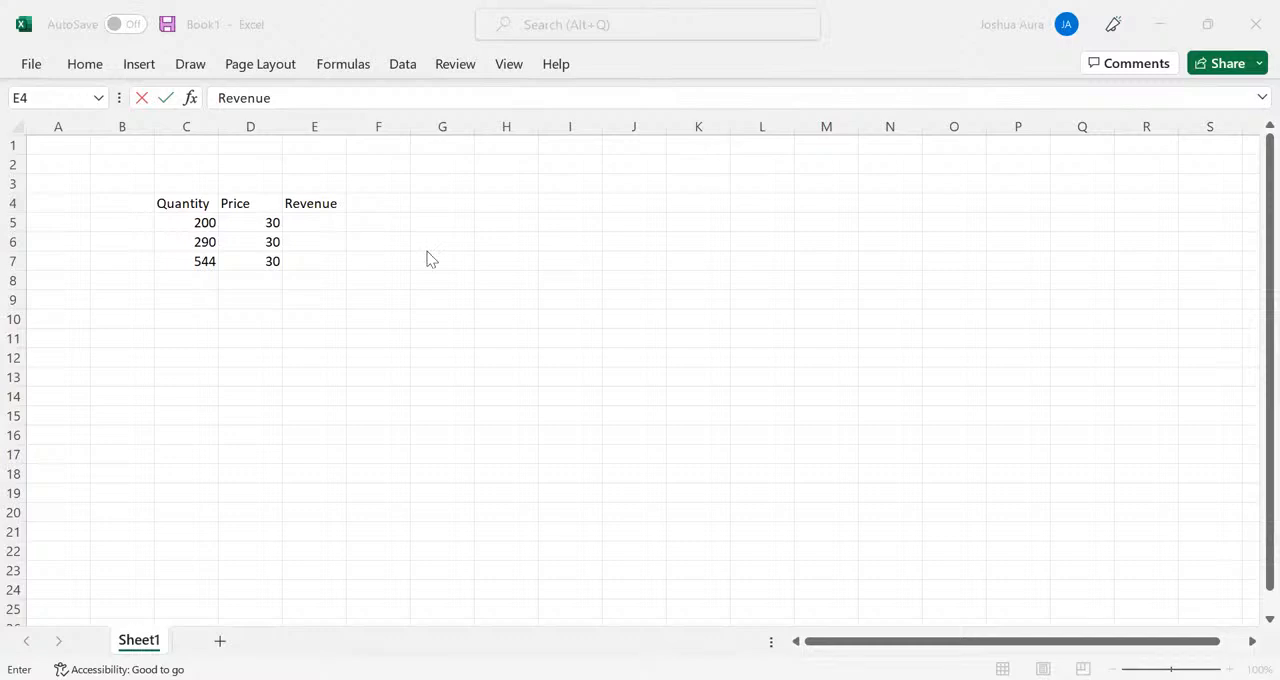
- Calculate the first revenue in E5 with the formula =C5*D5
left_click(304, 220)
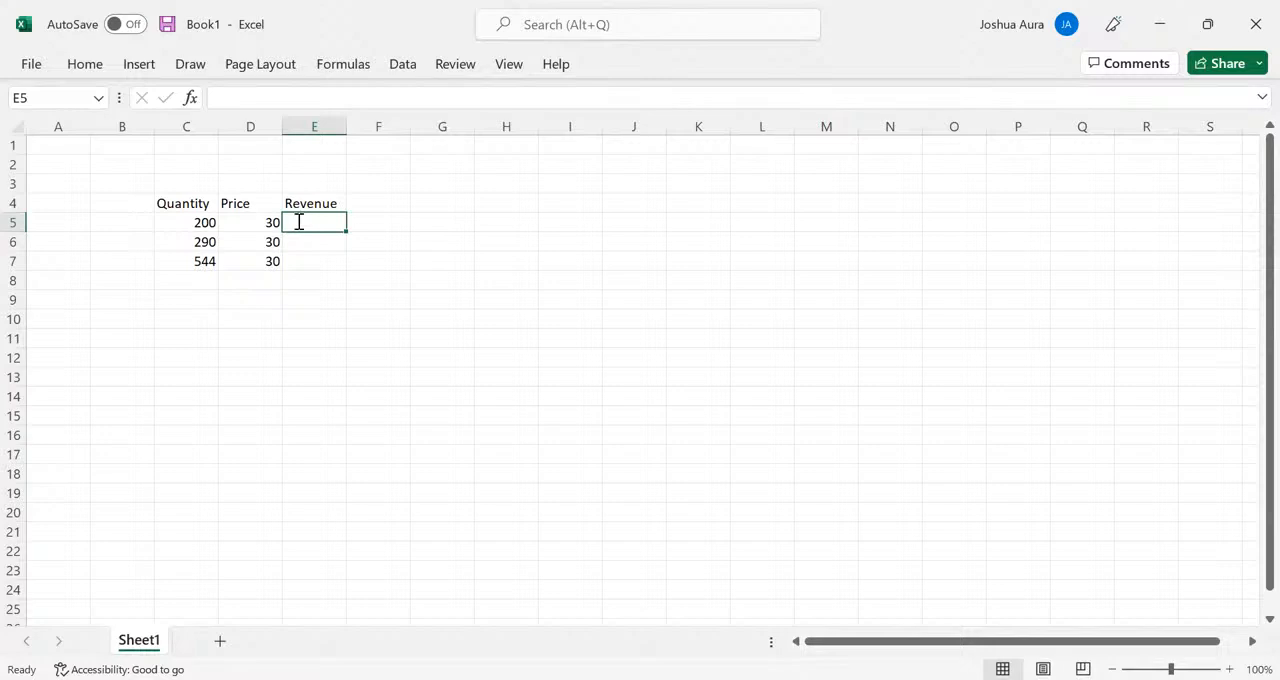
type("=")
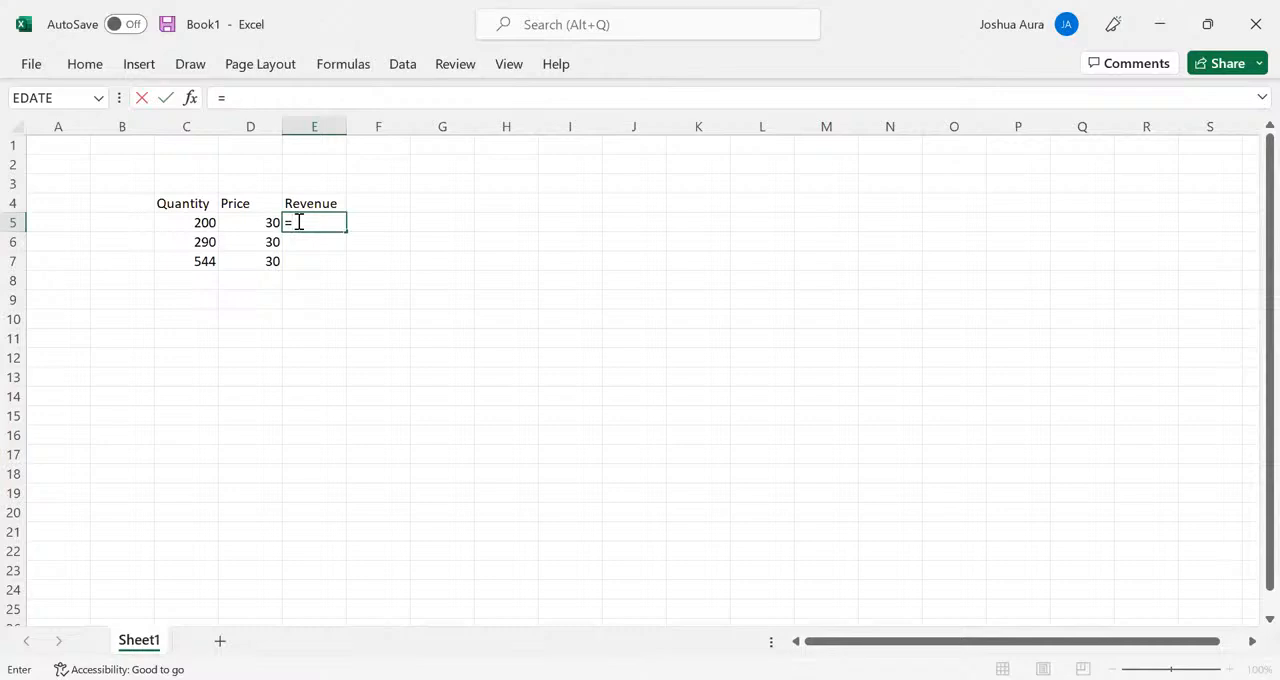
left_click(197, 223)
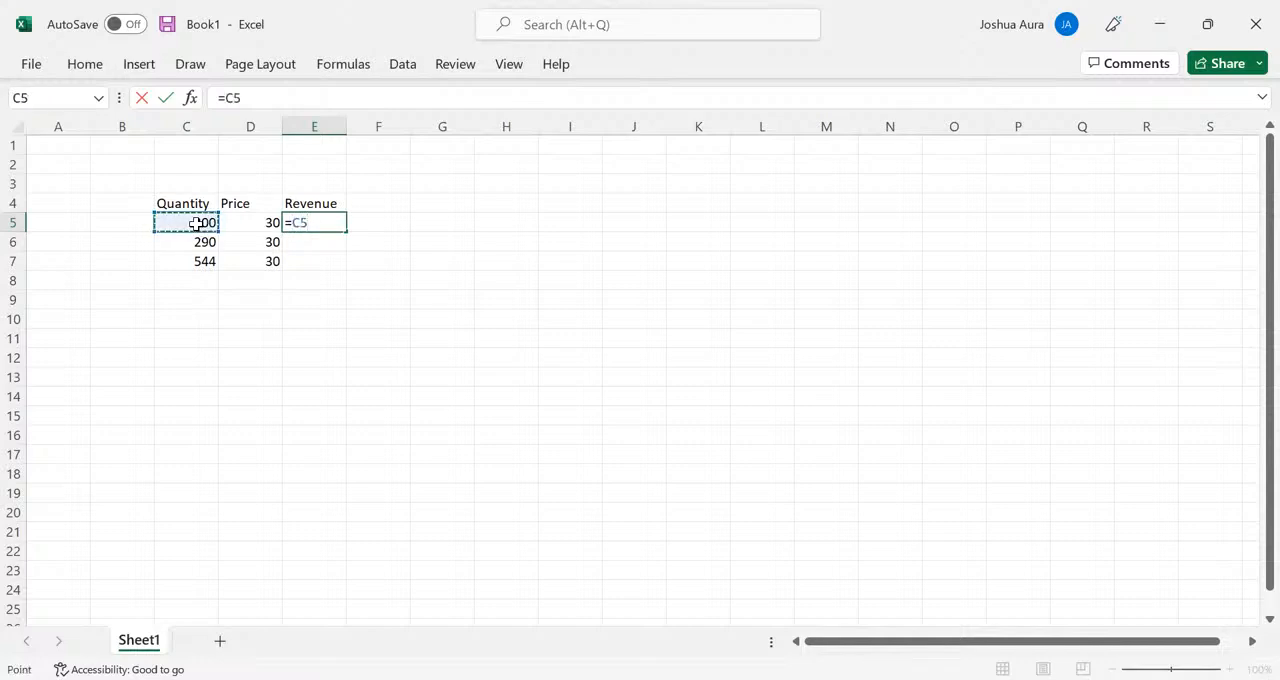
type("*")
left_click(270, 227)
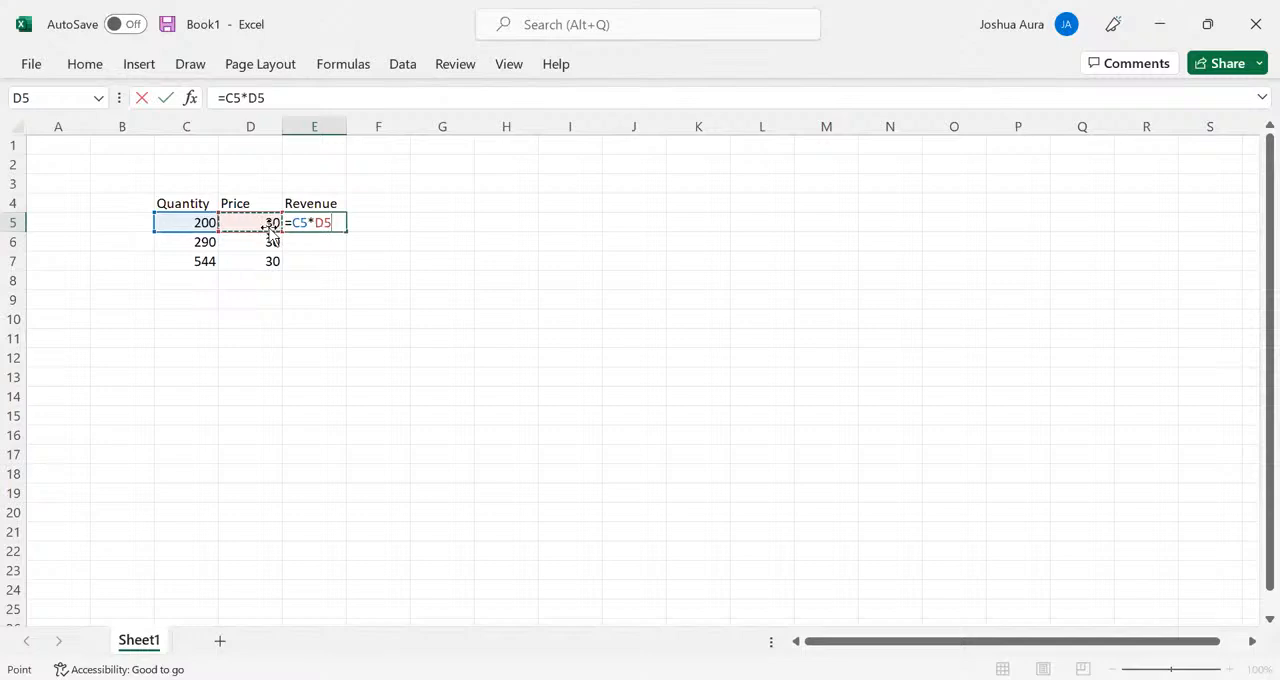
key("Return")
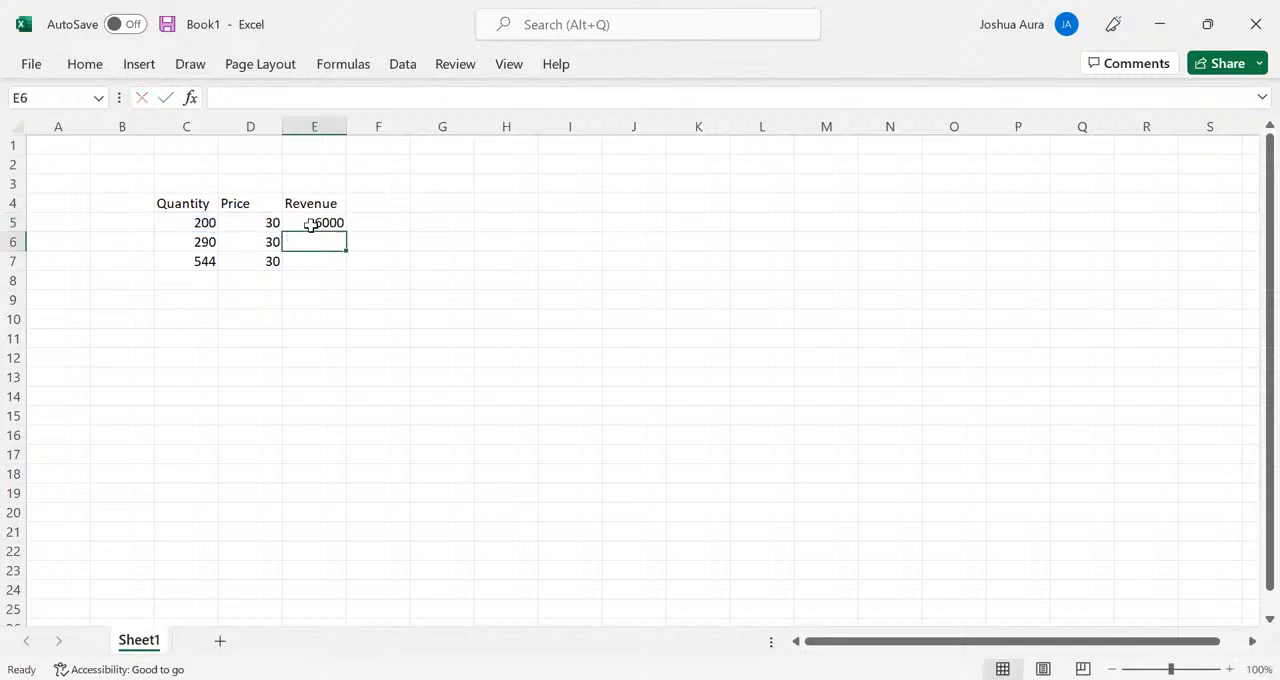
- Fill the revenue formula from E5 down to E7 and undo the fill
left_click(313, 223)
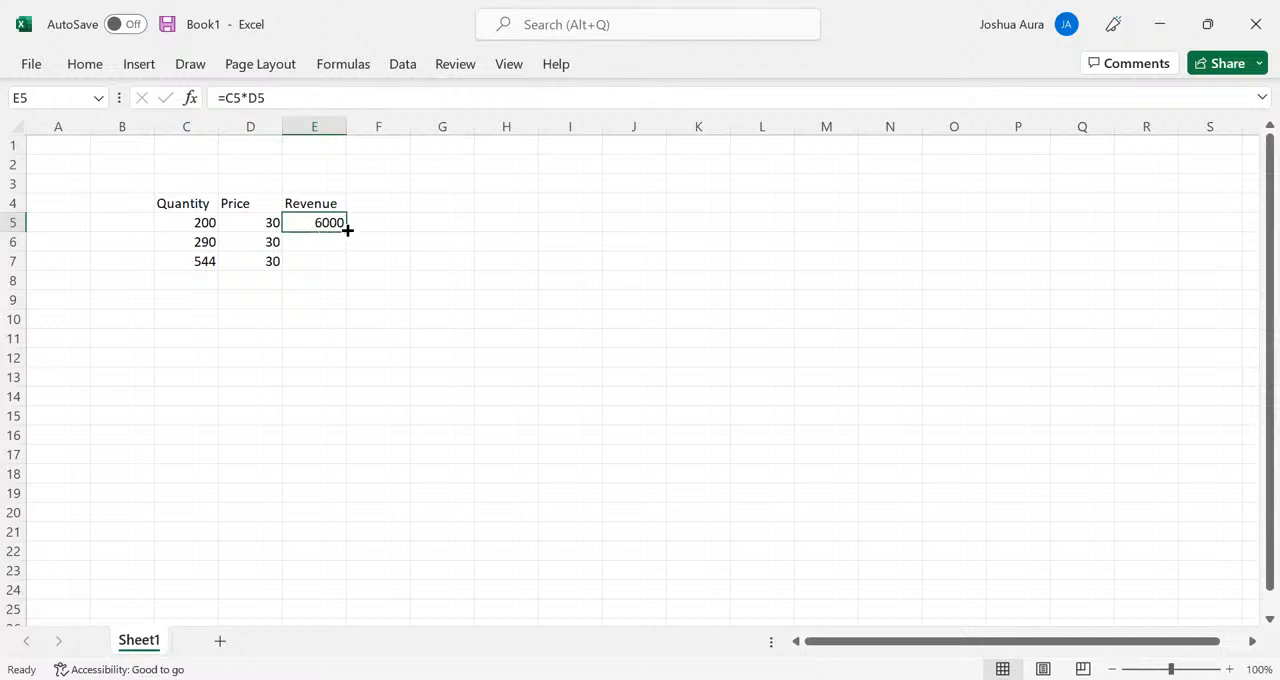
left_click_drag(346, 229, 345, 268)
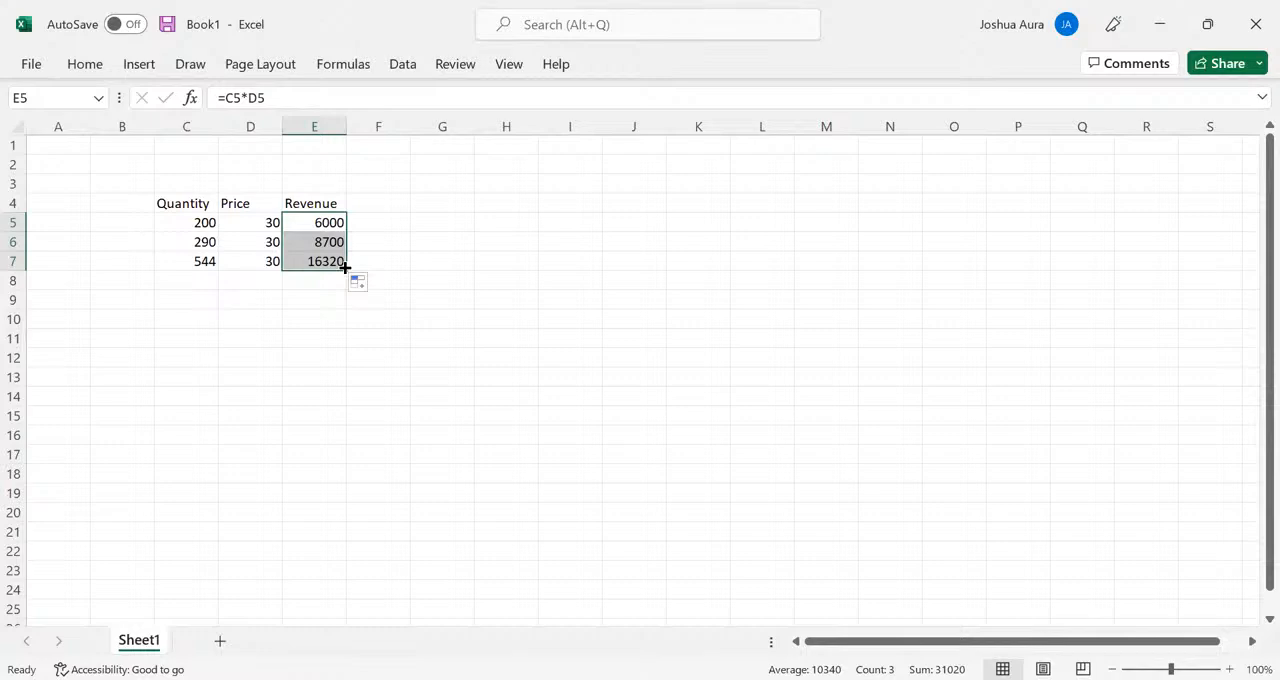
key("ctrl+z")
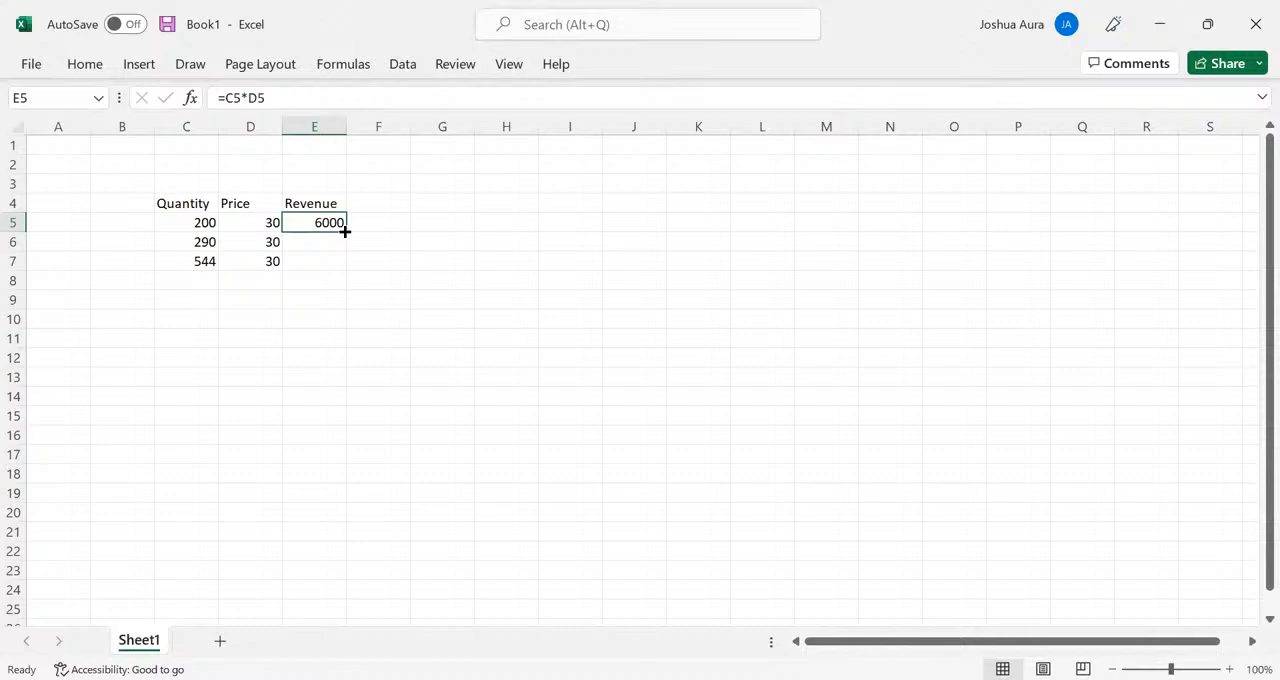
- Auto-fill the E5 formula down the Revenue column twice, undoing each fill, and undo the entry of the formula in E5
double_click(344, 231)
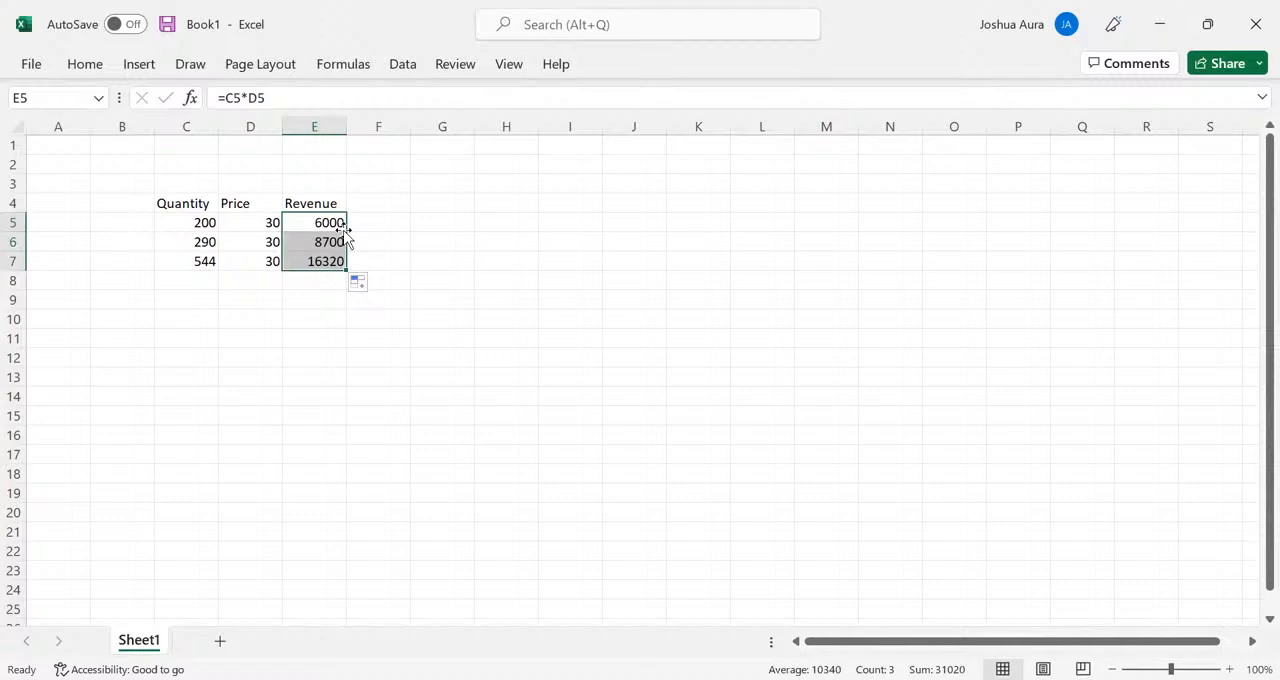
key("ctrl+z")
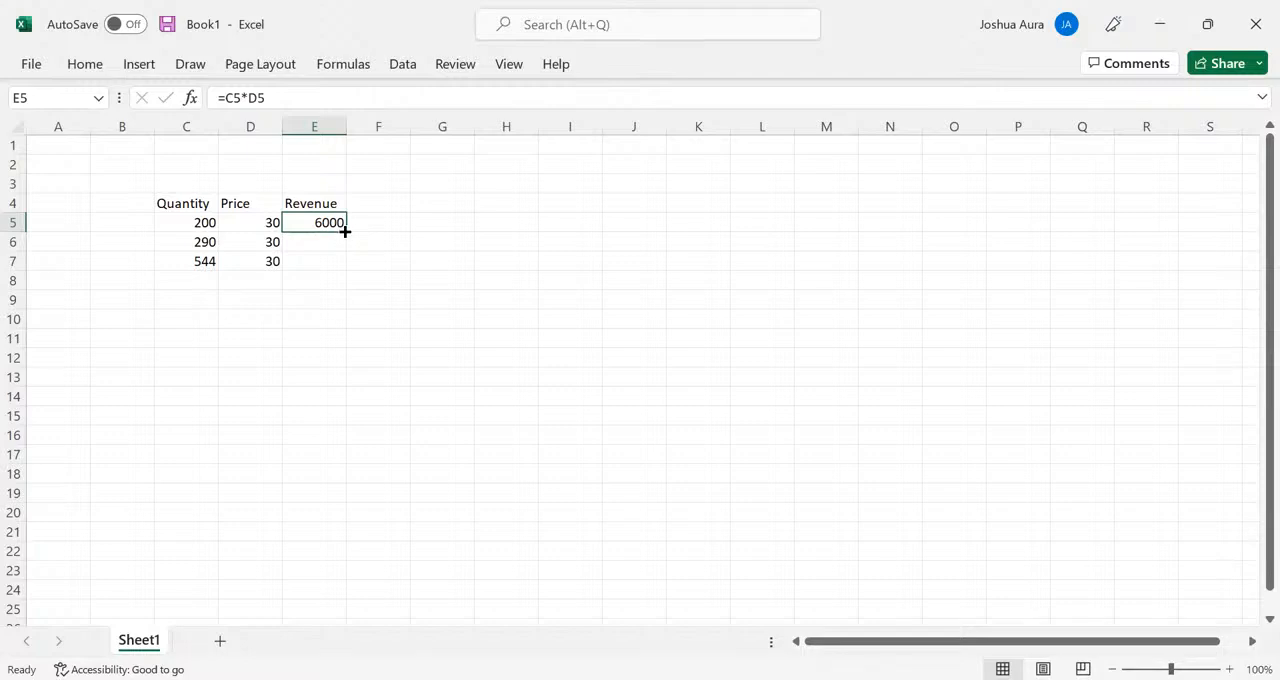
double_click(344, 231)
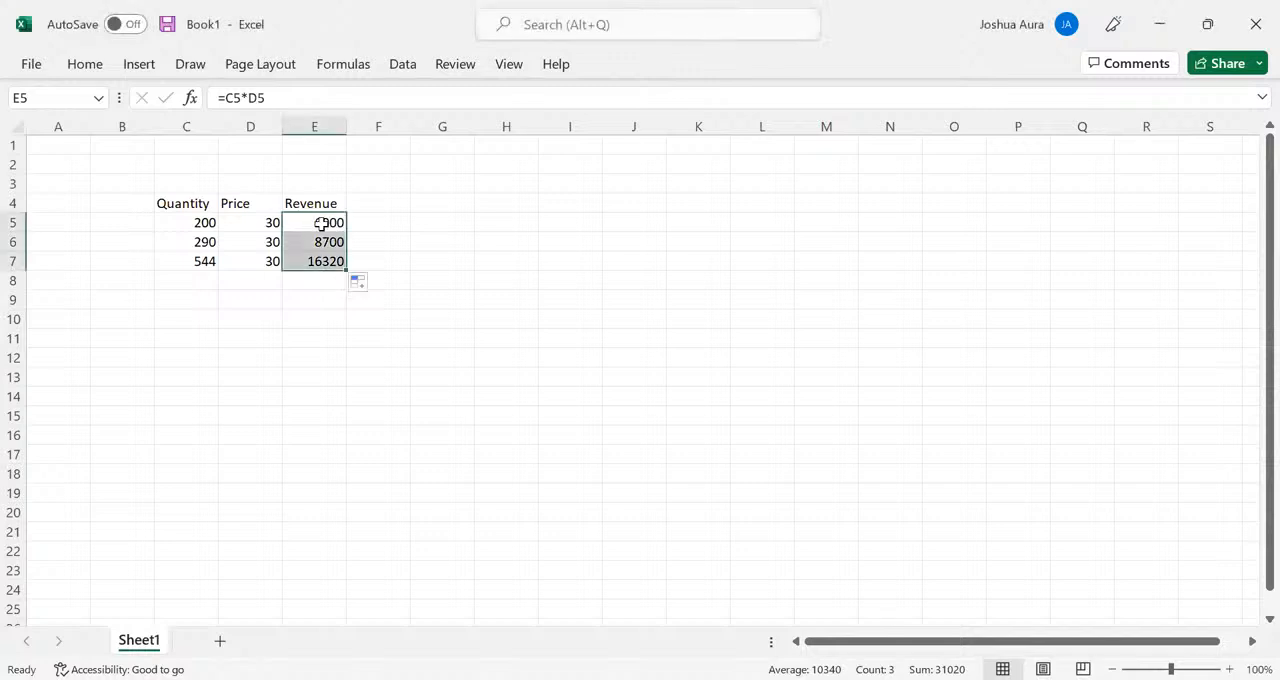
key("ctrl+z")
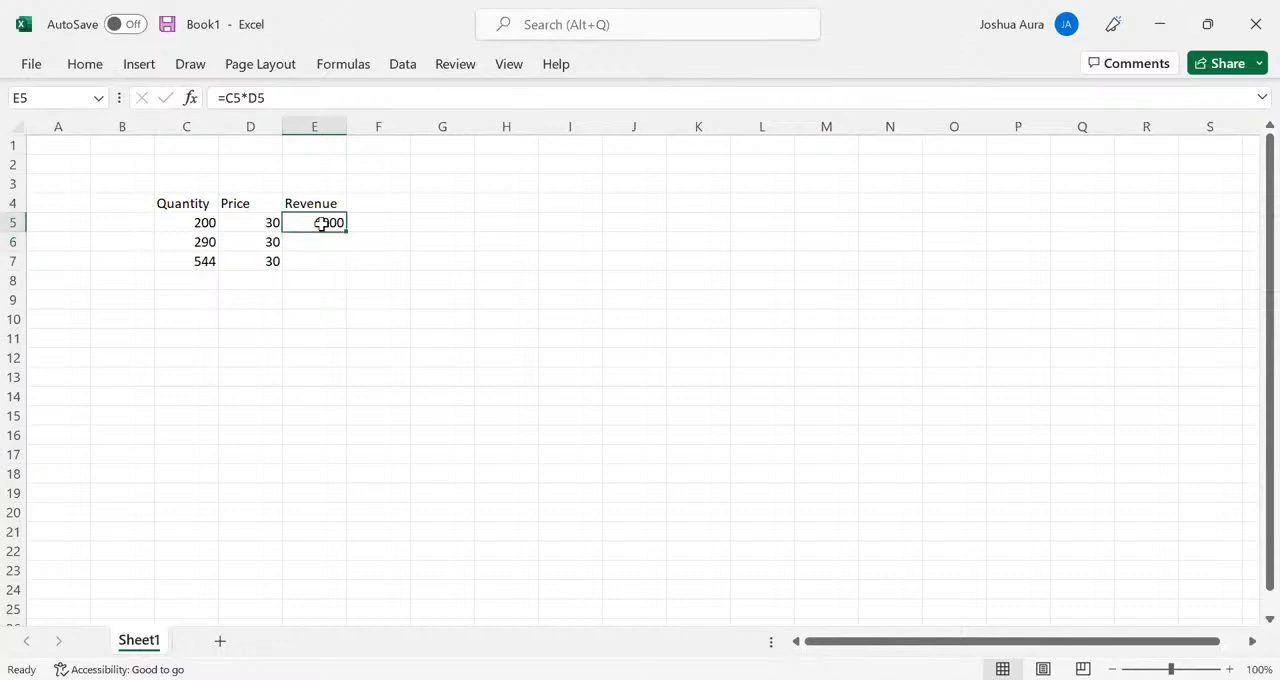
key("ctrl+z")
- Clear the prices from cells D6 and D7, keeping only the price in D5
left_click(271, 243)
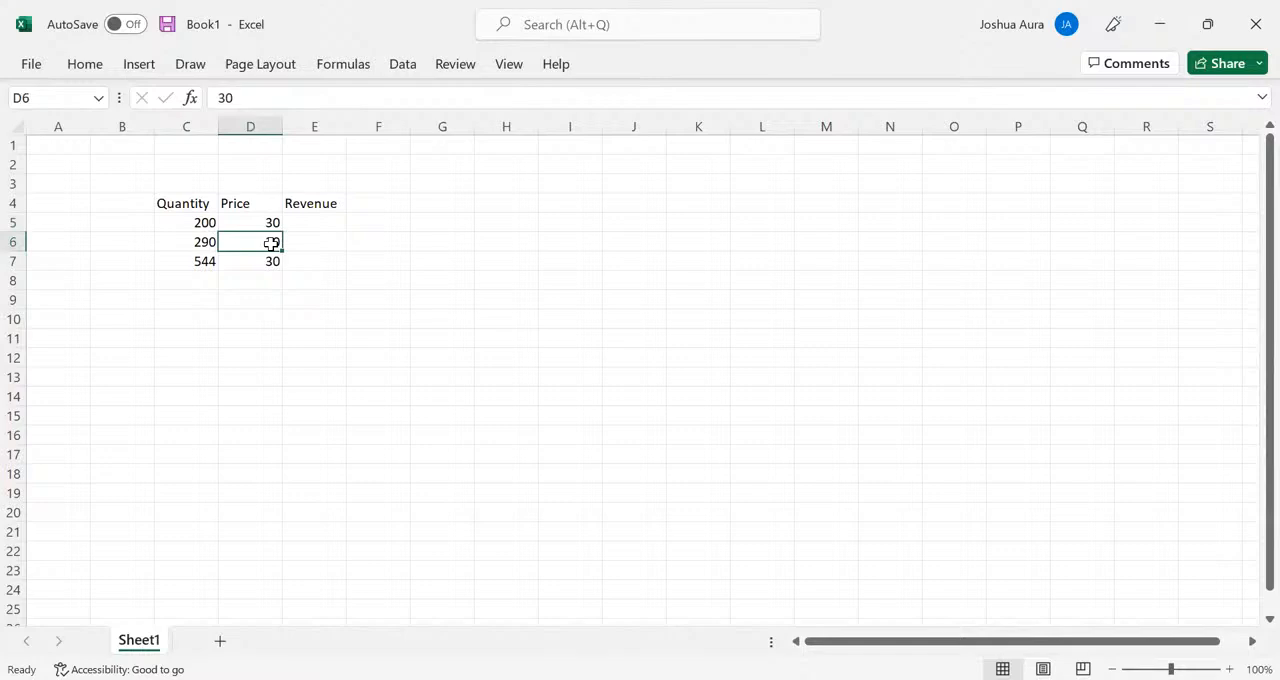
key("Delete")
left_click(271, 259)
key("Delete")
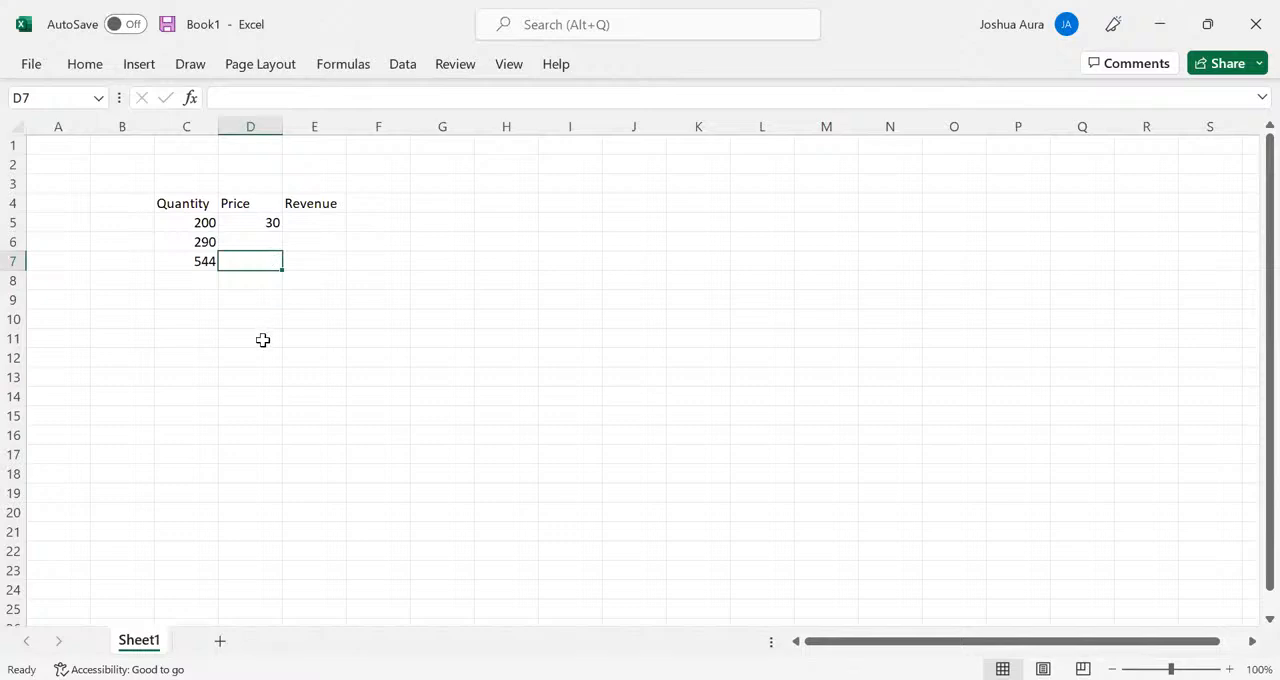
- Calculate the first revenue in E5 by multiplying quantity by price with the formula =C5*D5
left_click(252, 222)
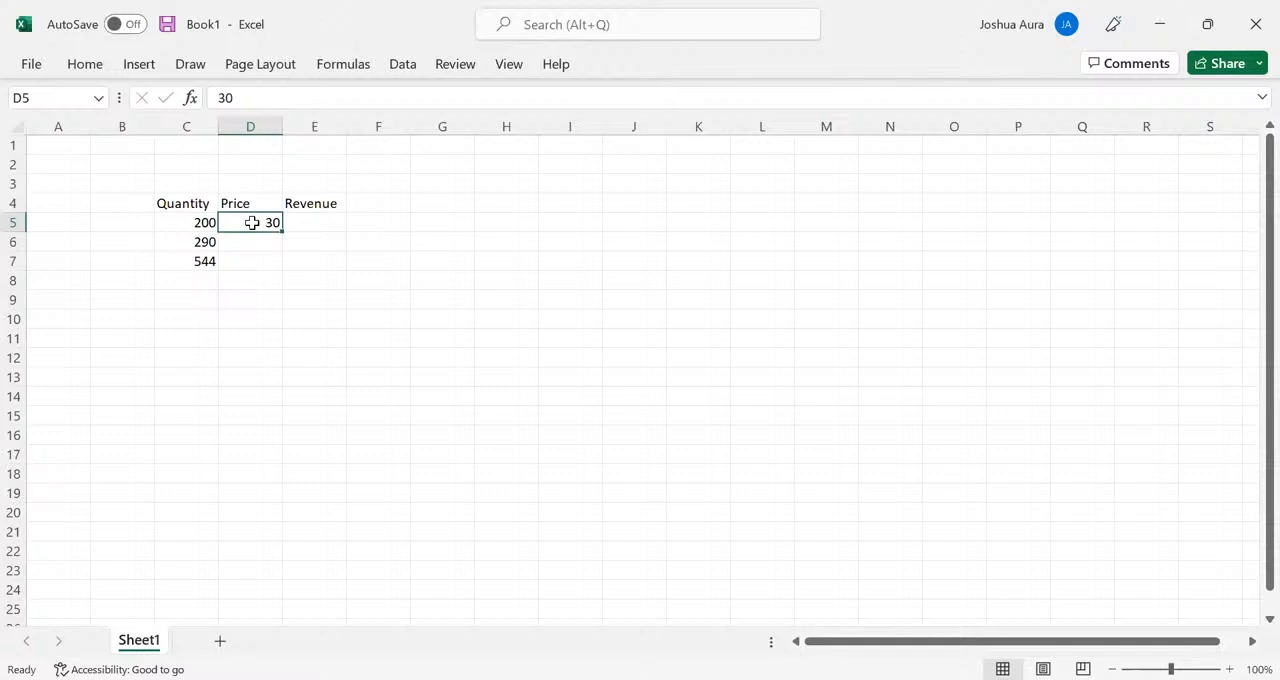
left_click(312, 224)
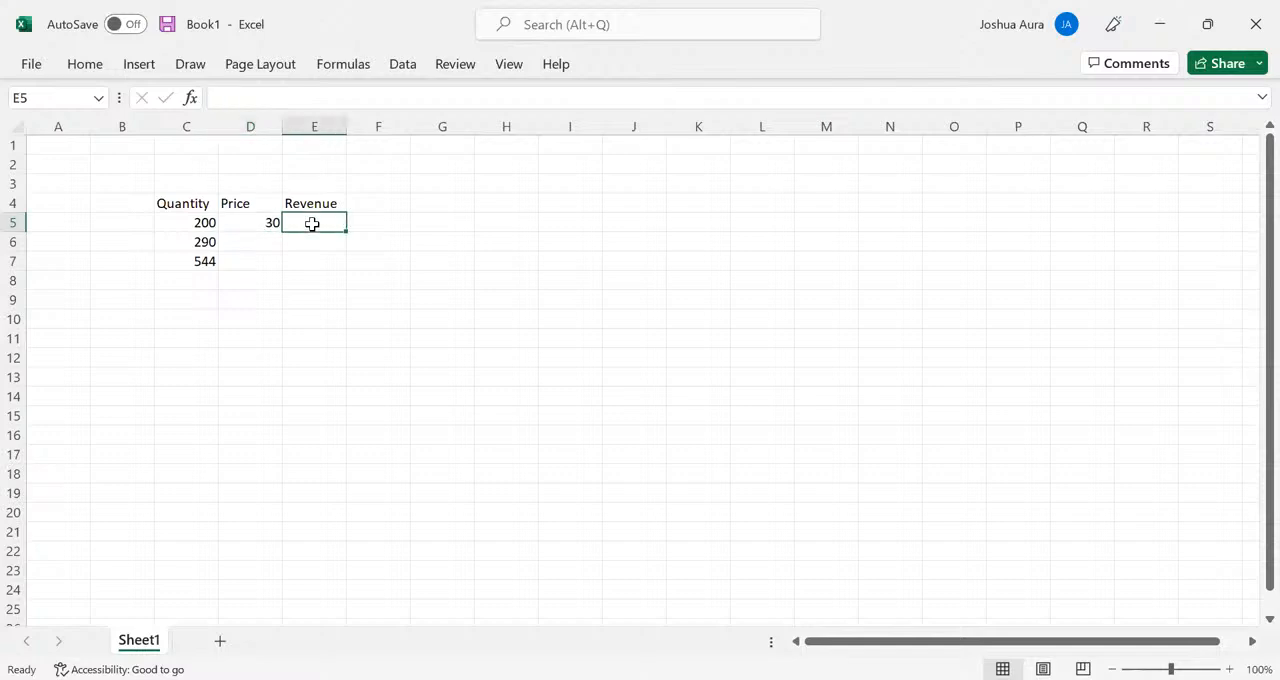
type("=")
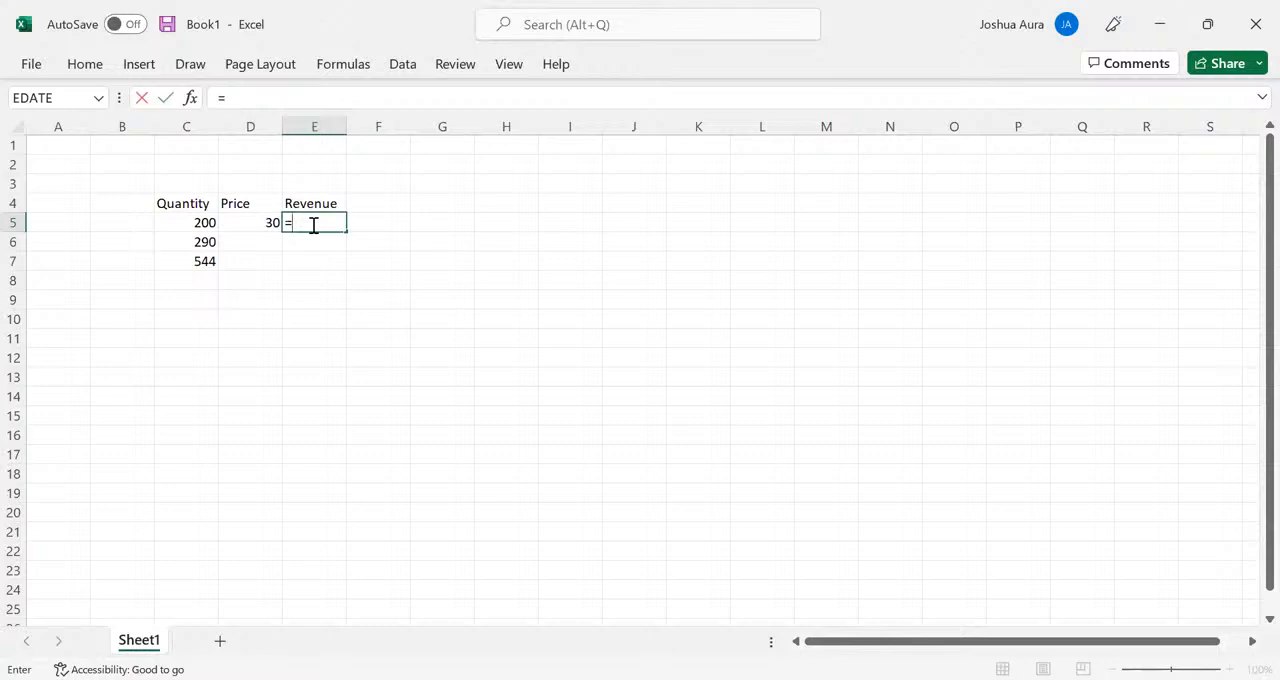
left_click(203, 222)
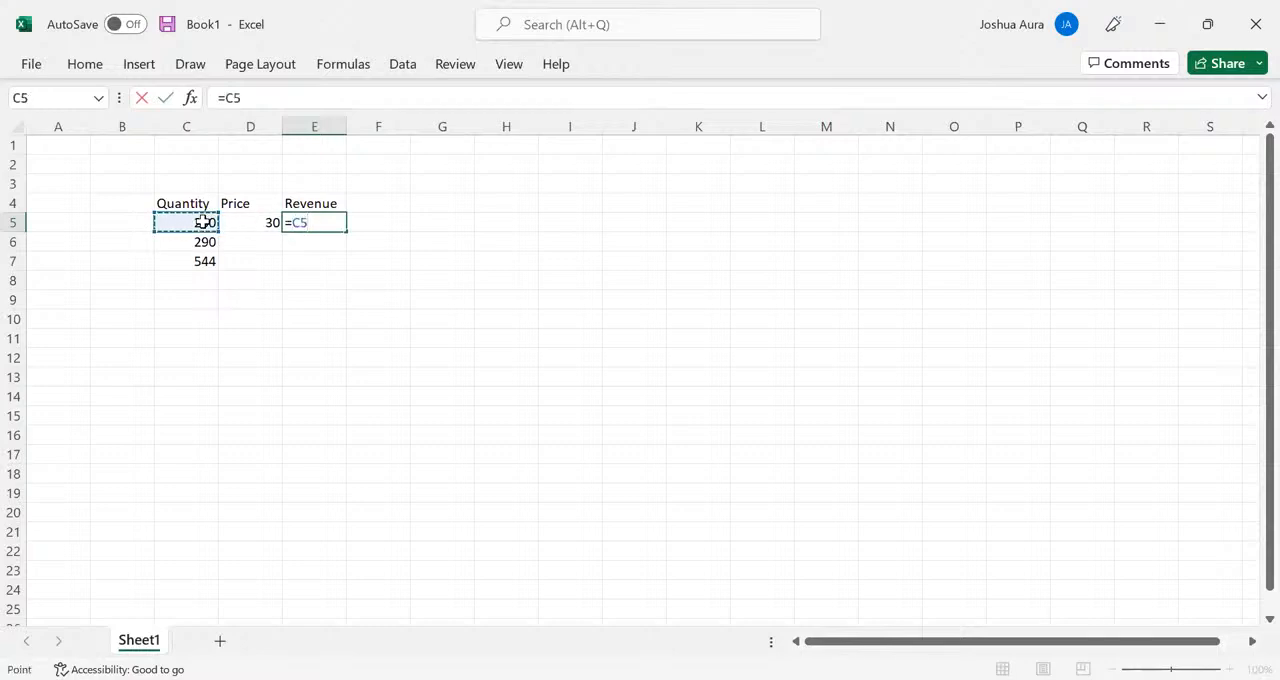
type("*")
left_click(252, 224)
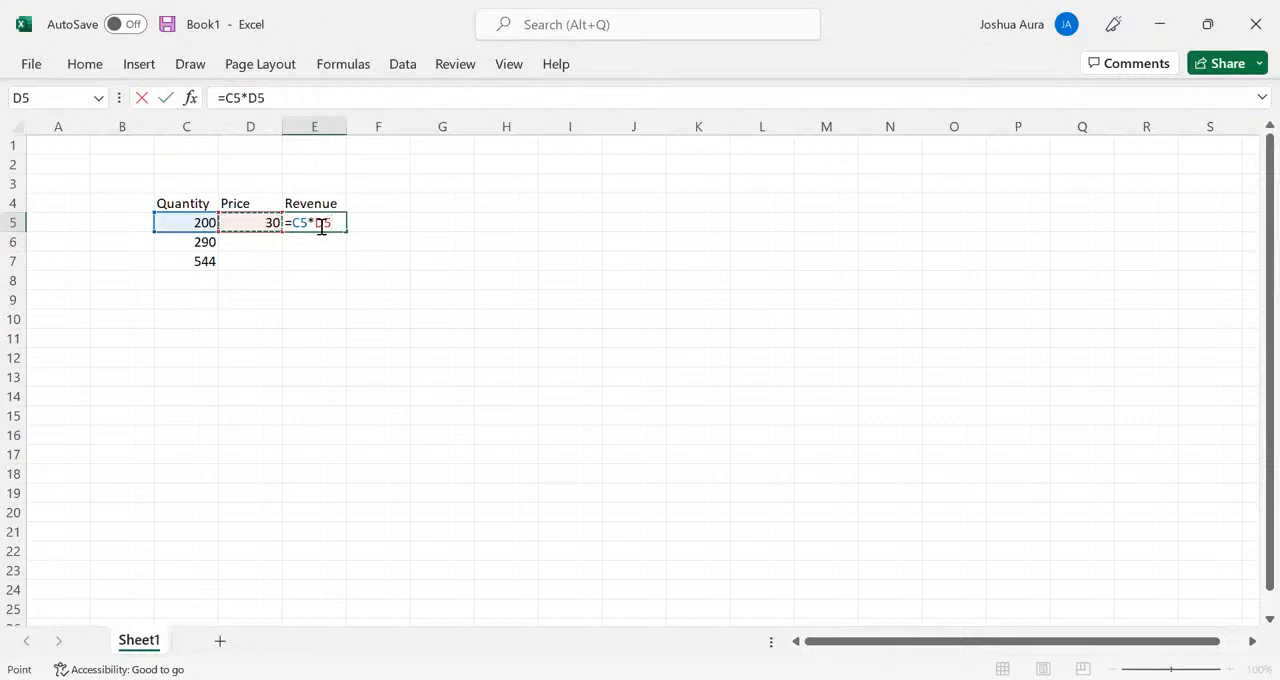
key("Return")
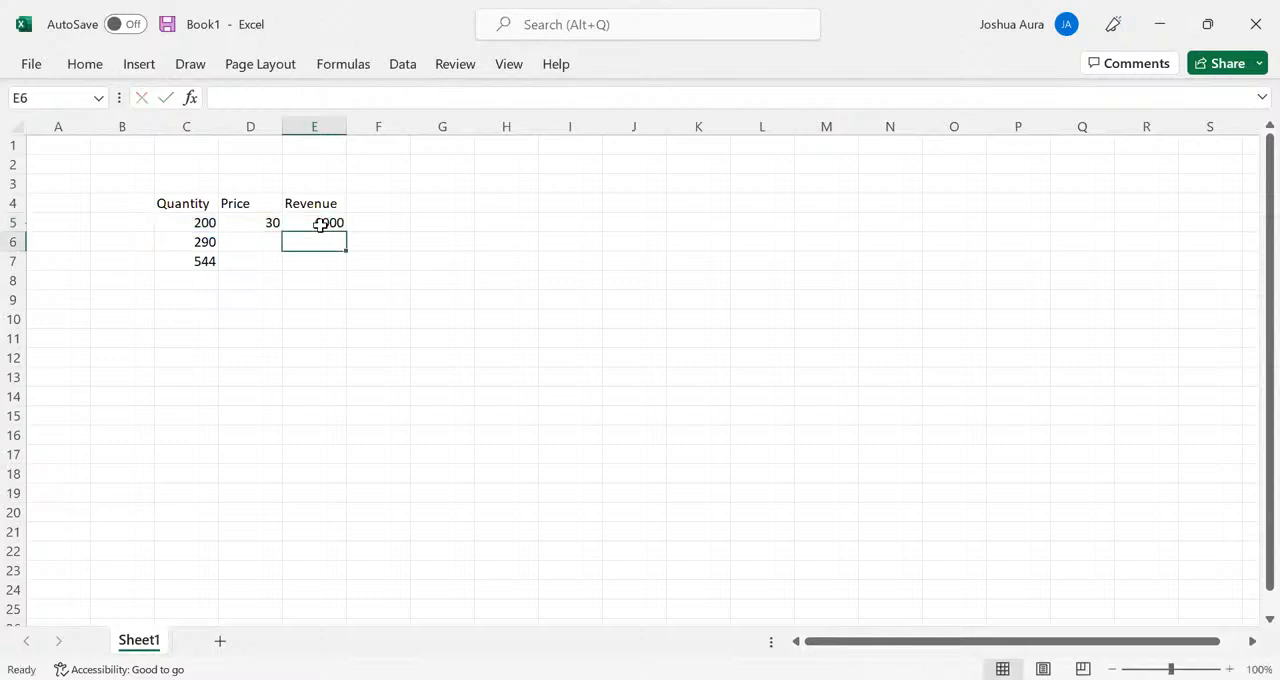
- Fill the relative revenue formula from E5 down to E7 and inspect the cell references in E5
left_click(321, 222)
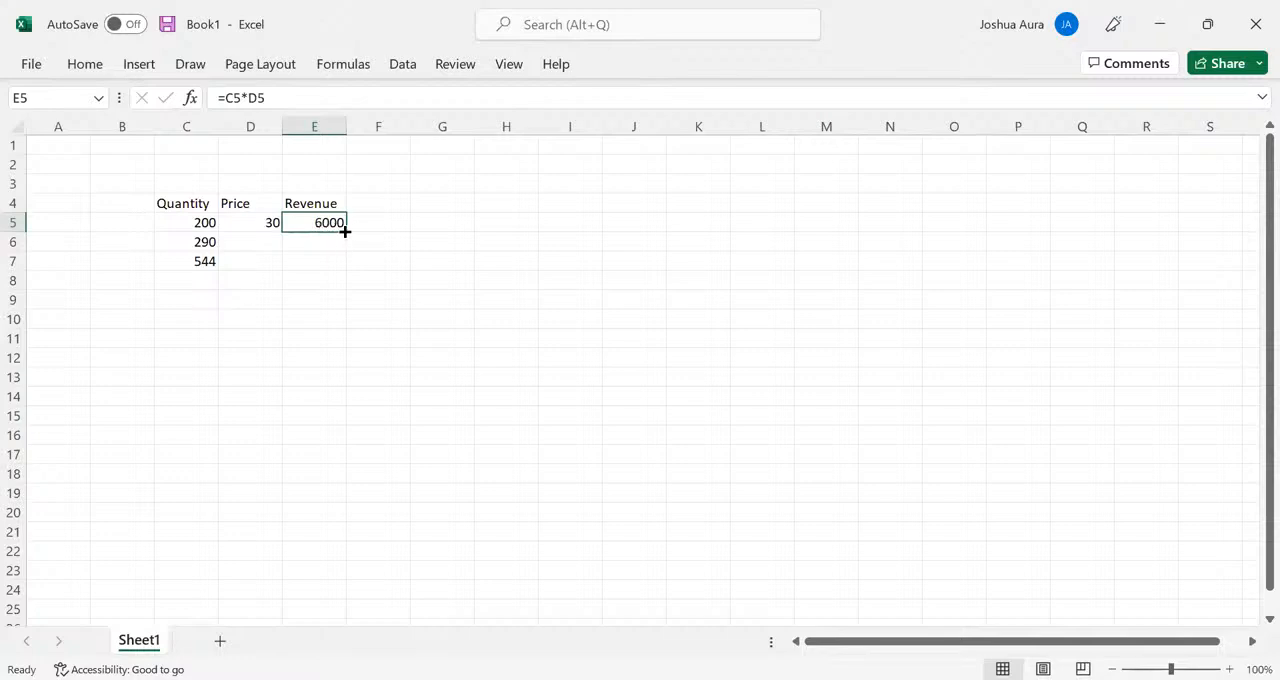
left_click_drag(344, 231, 345, 263)
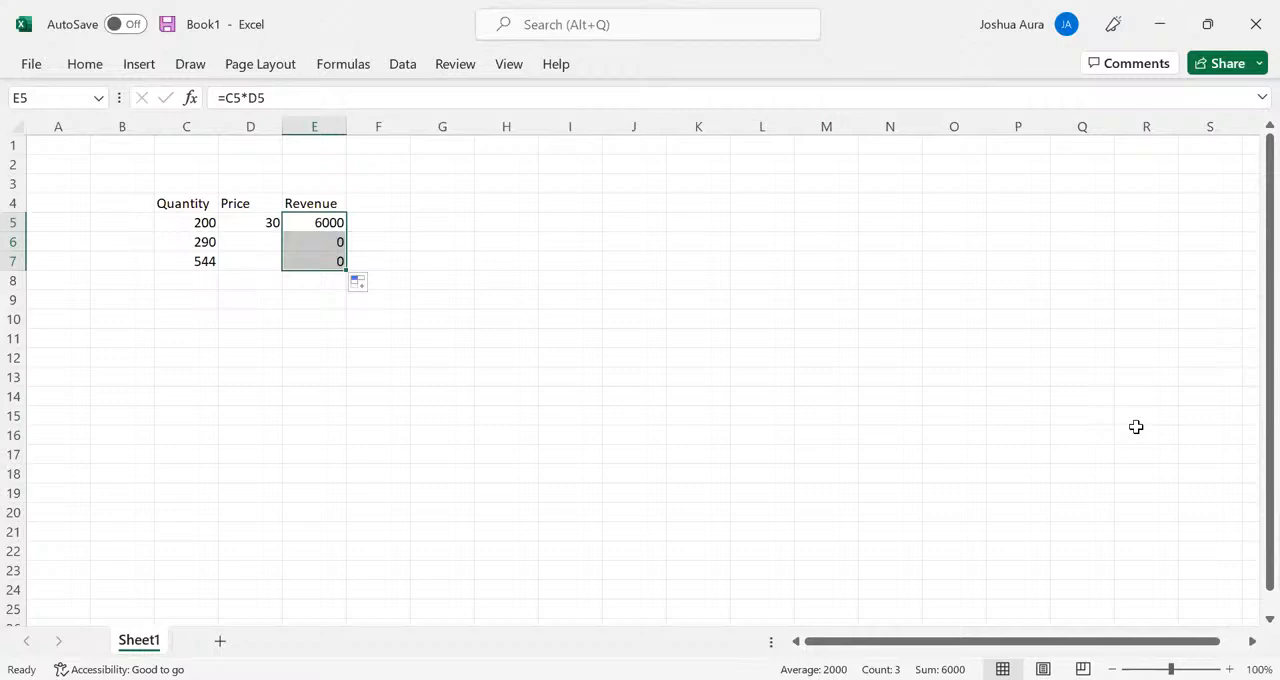
left_click(329, 218)
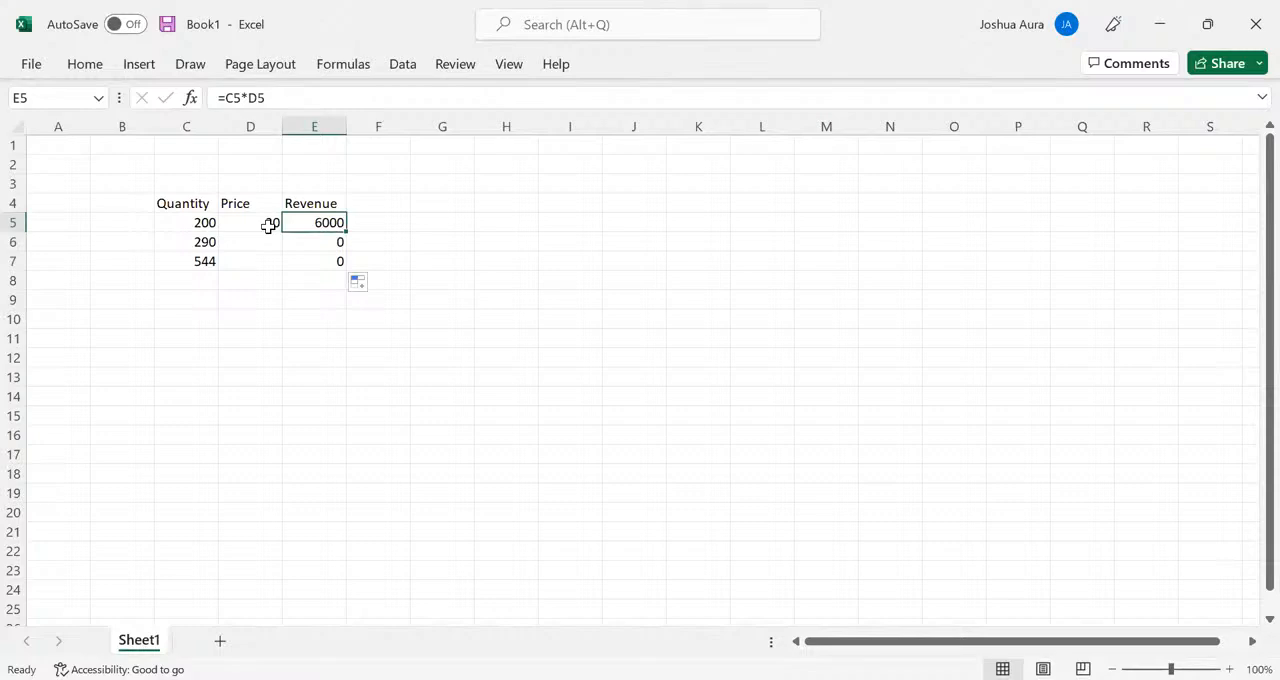
double_click(334, 221)
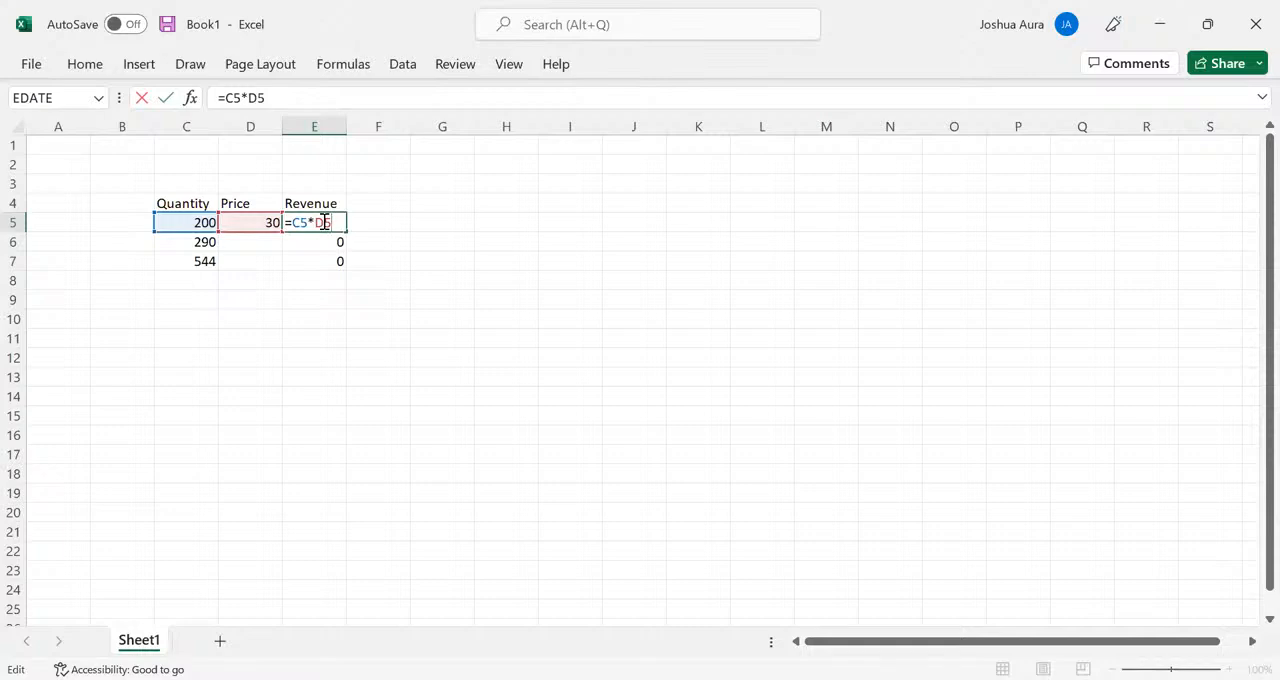
- Enter the note "Dollar sign" in cell G5
left_click(445, 224)
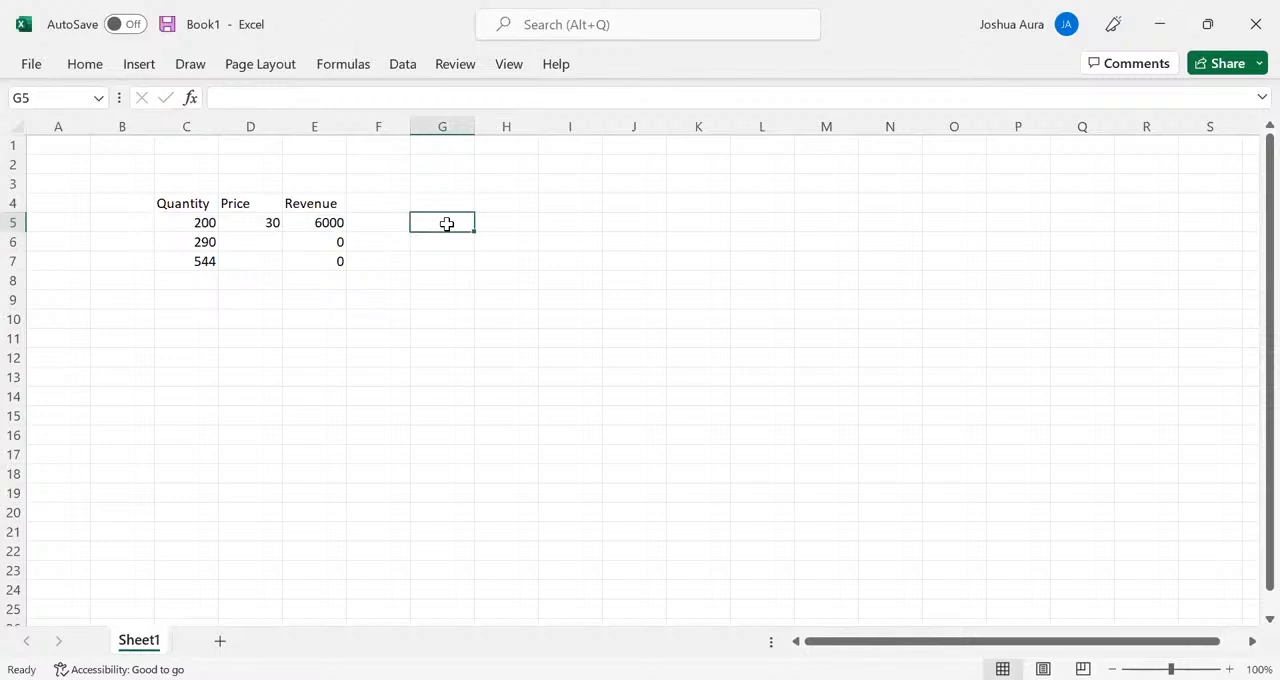
type("Dollar")
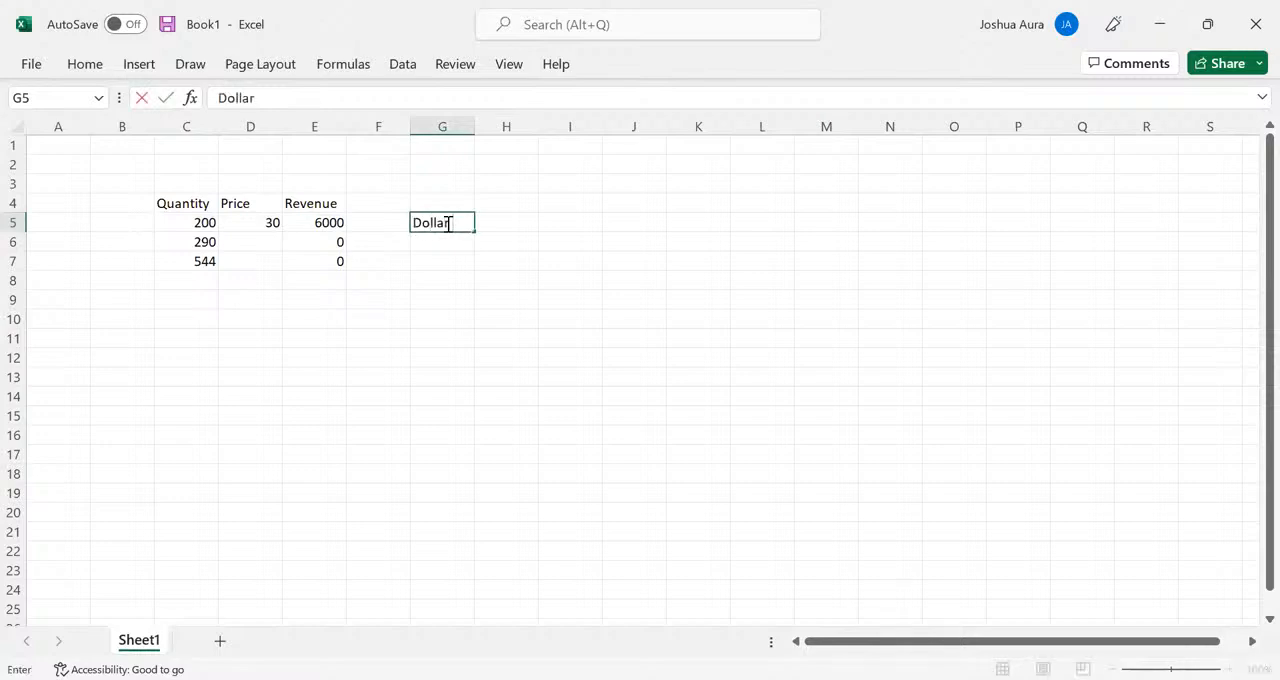
type(" sign")
key("alt+Tab")
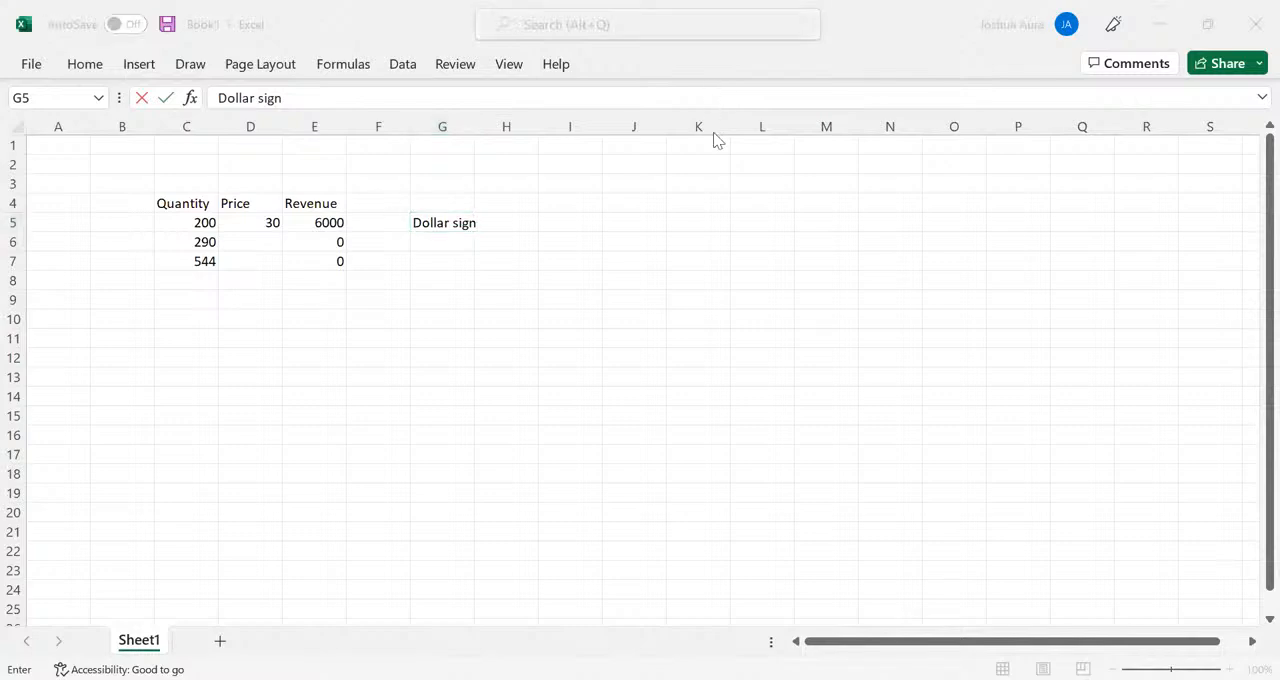
key("alt+Tab")
- Make the price reference in E5 absolute so the formula reads =C5*$D$5
left_click(318, 222)
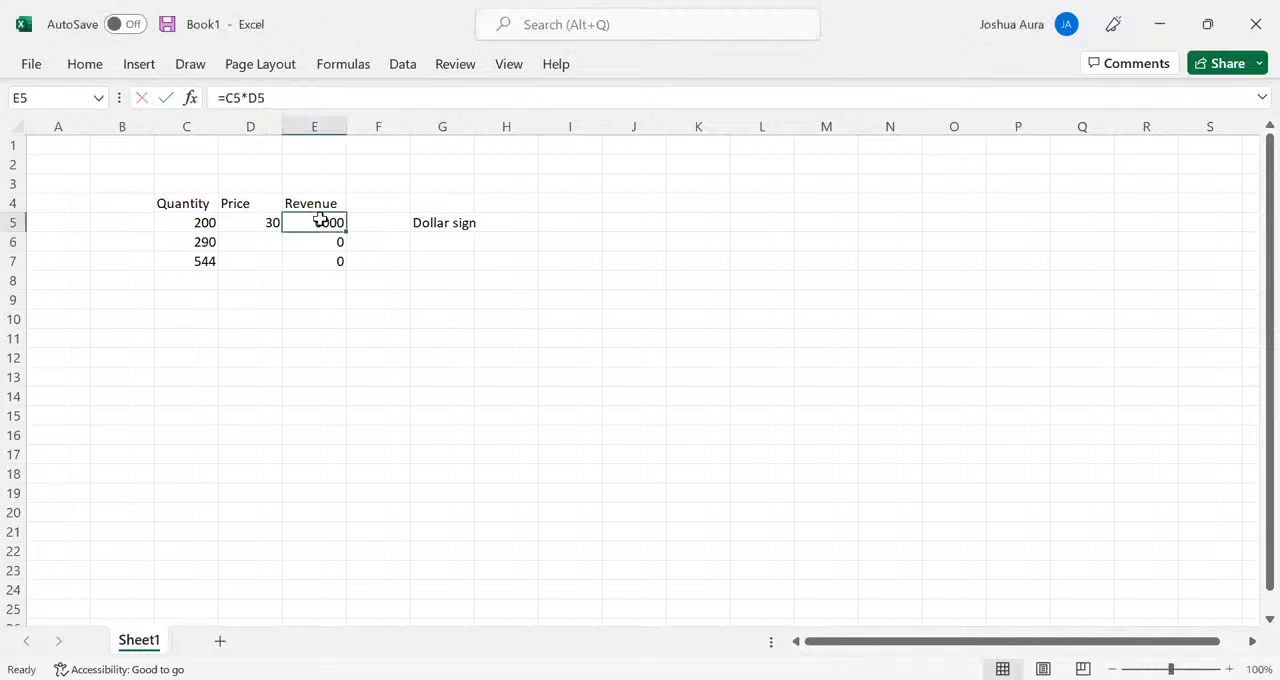
double_click(318, 222)
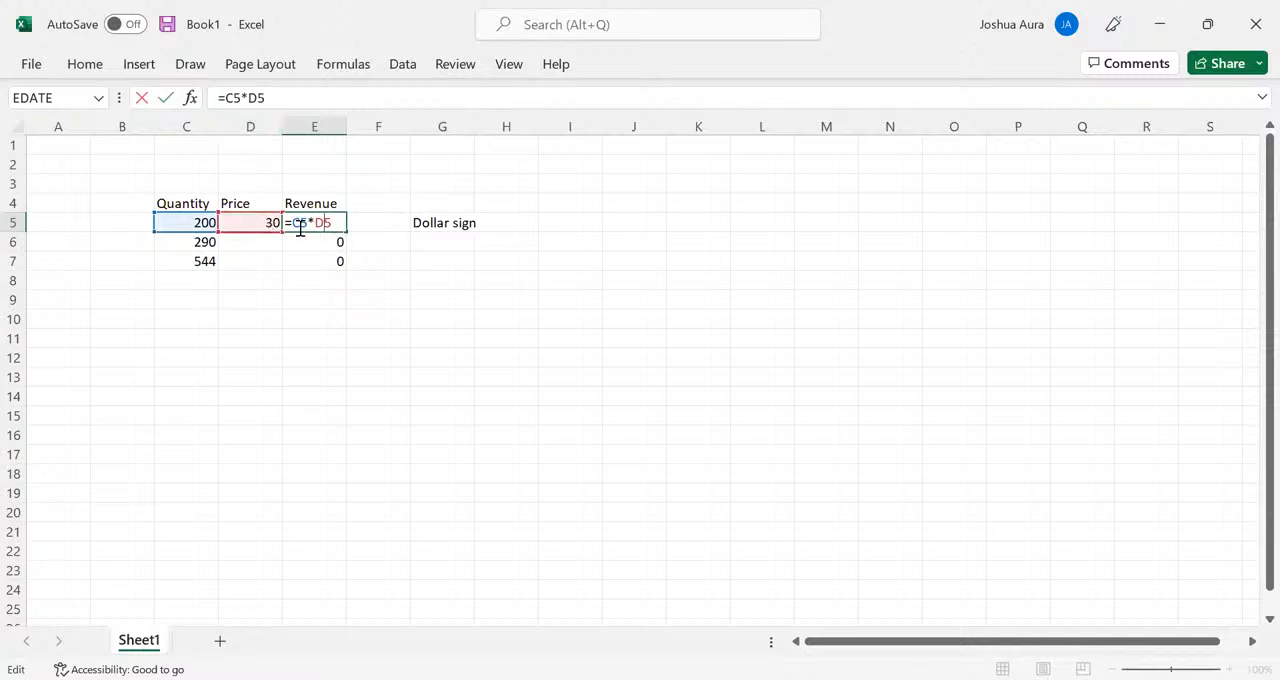
left_click(318, 224)
type("$D$")
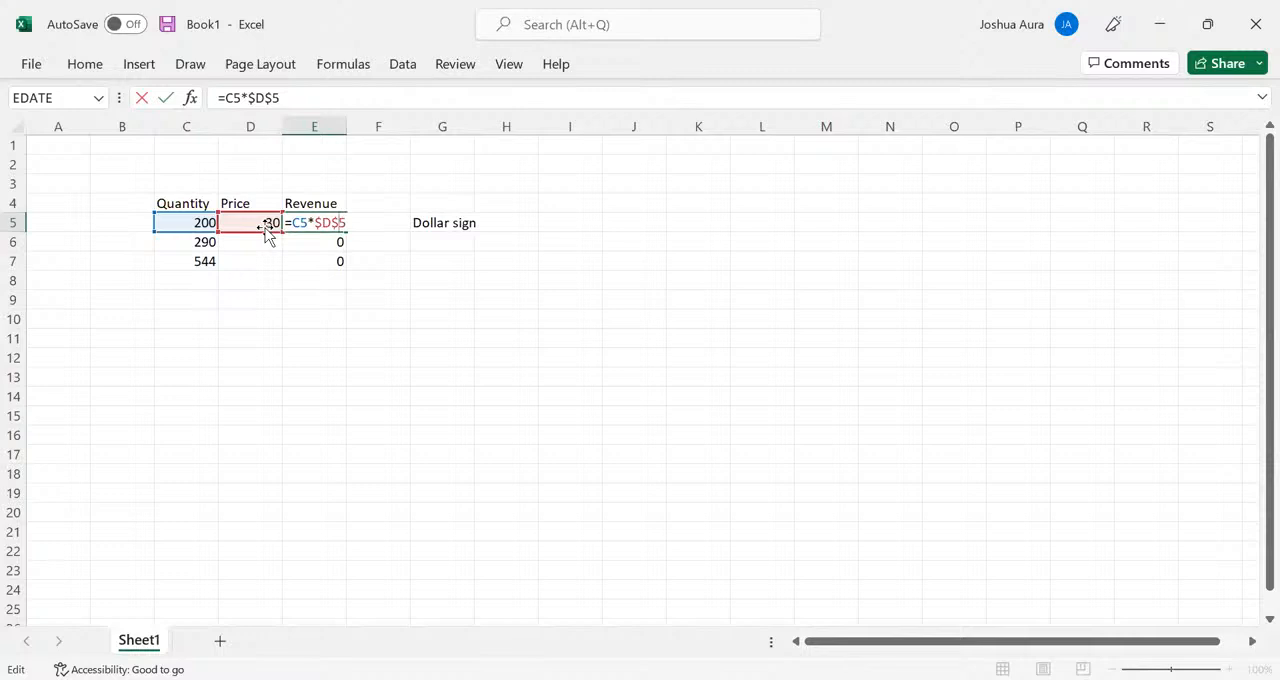
key("Return")
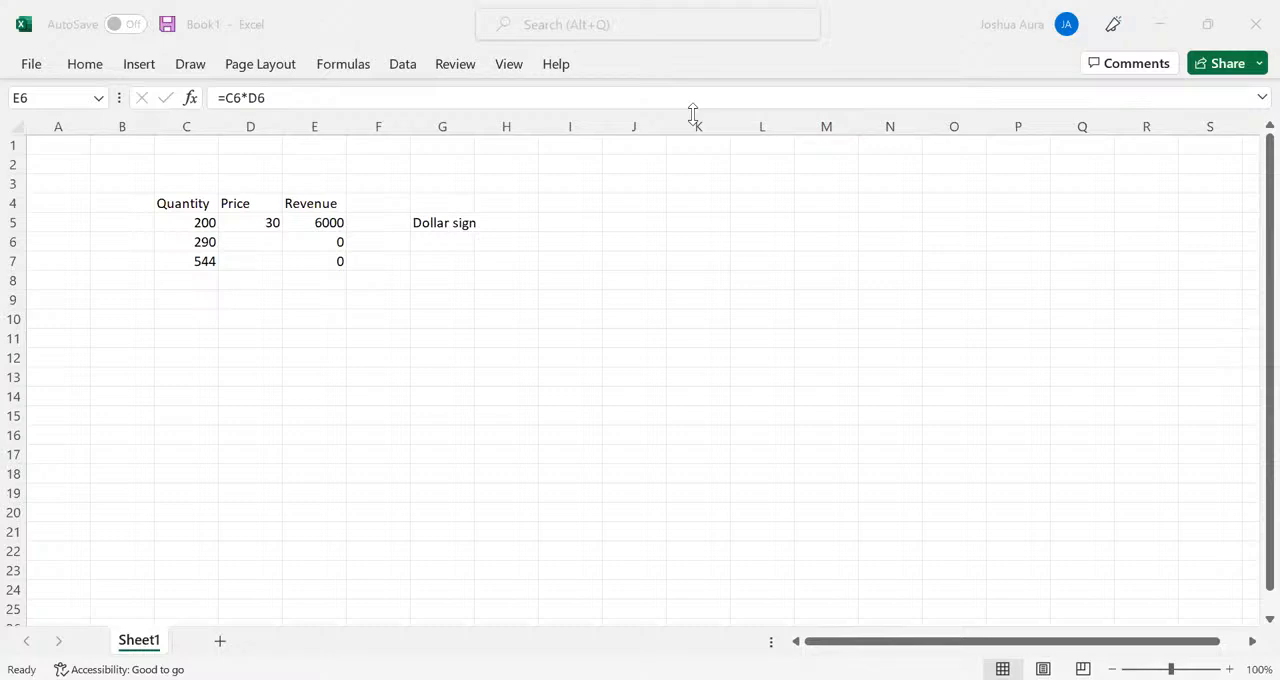
- Check the formula =C5*$D$5 in E5 and fill it down to E7
left_click(338, 216)
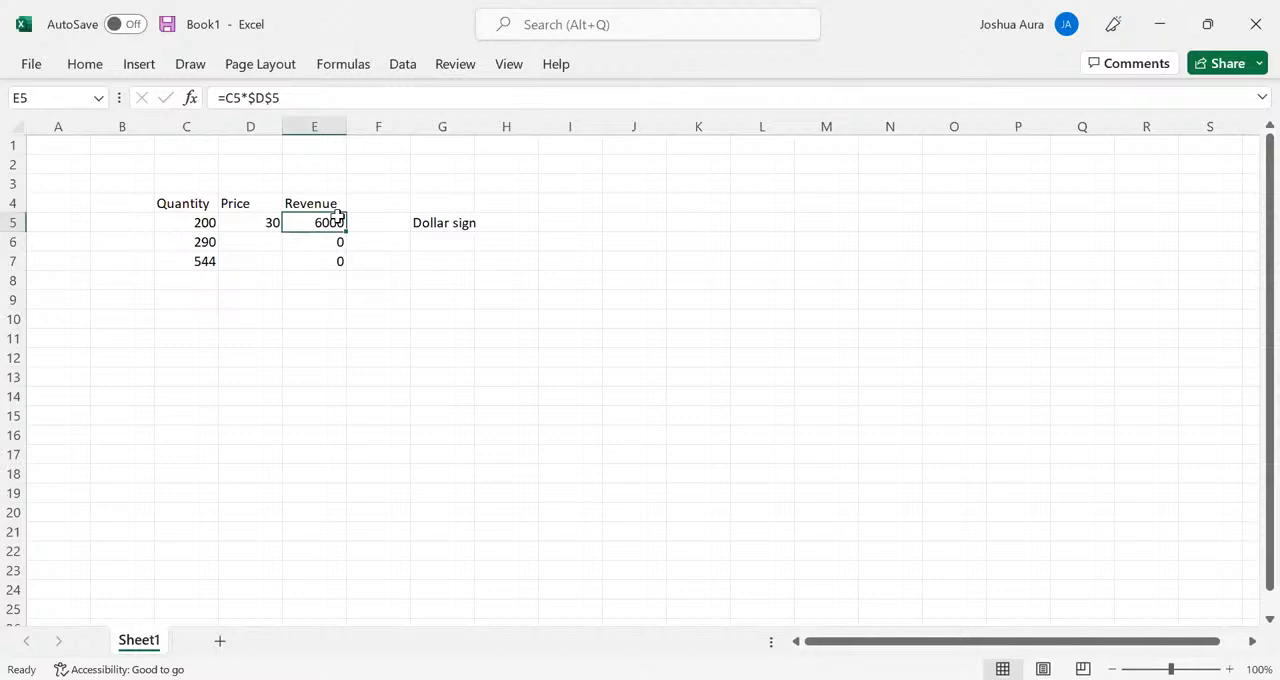
double_click(325, 221)
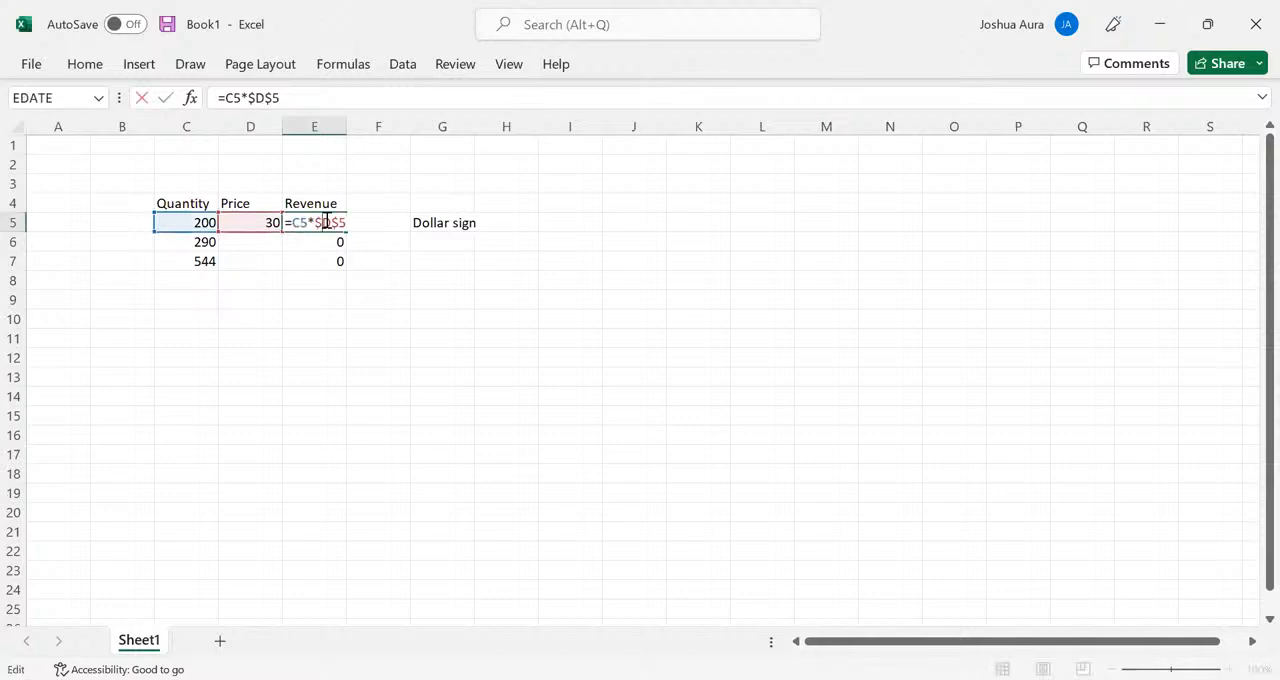
key("Return")
left_click(325, 220)
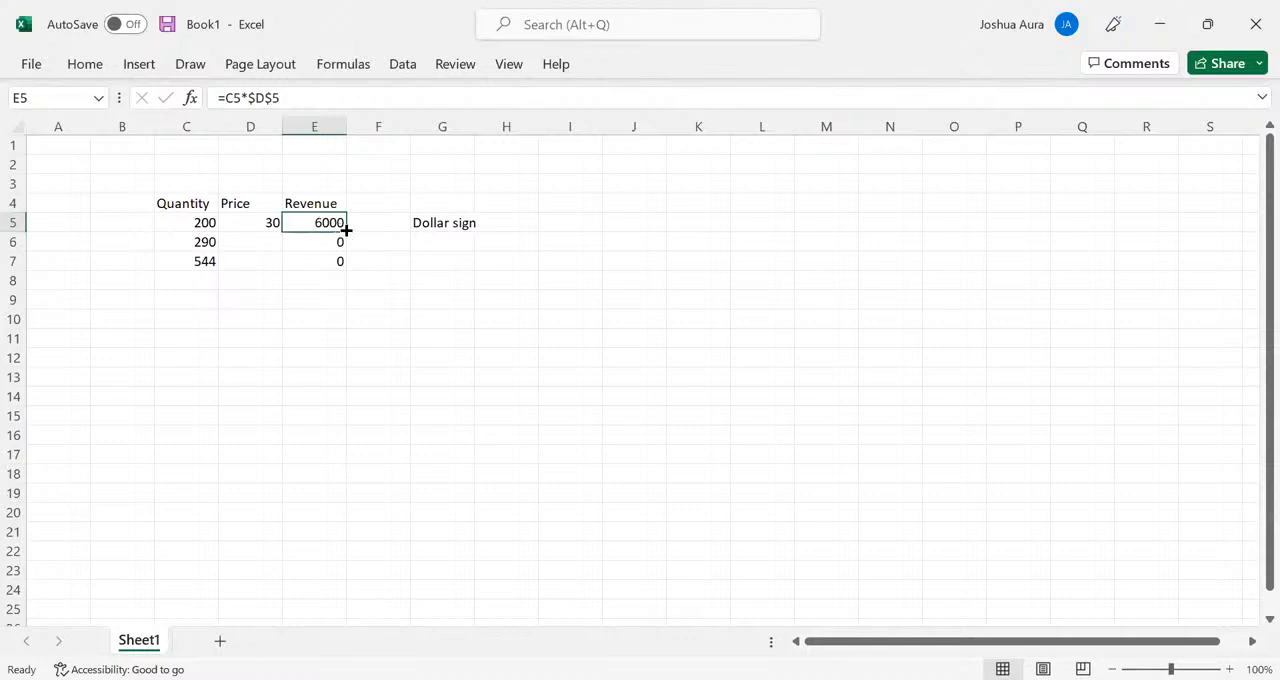
left_click_drag(346, 230, 350, 268)
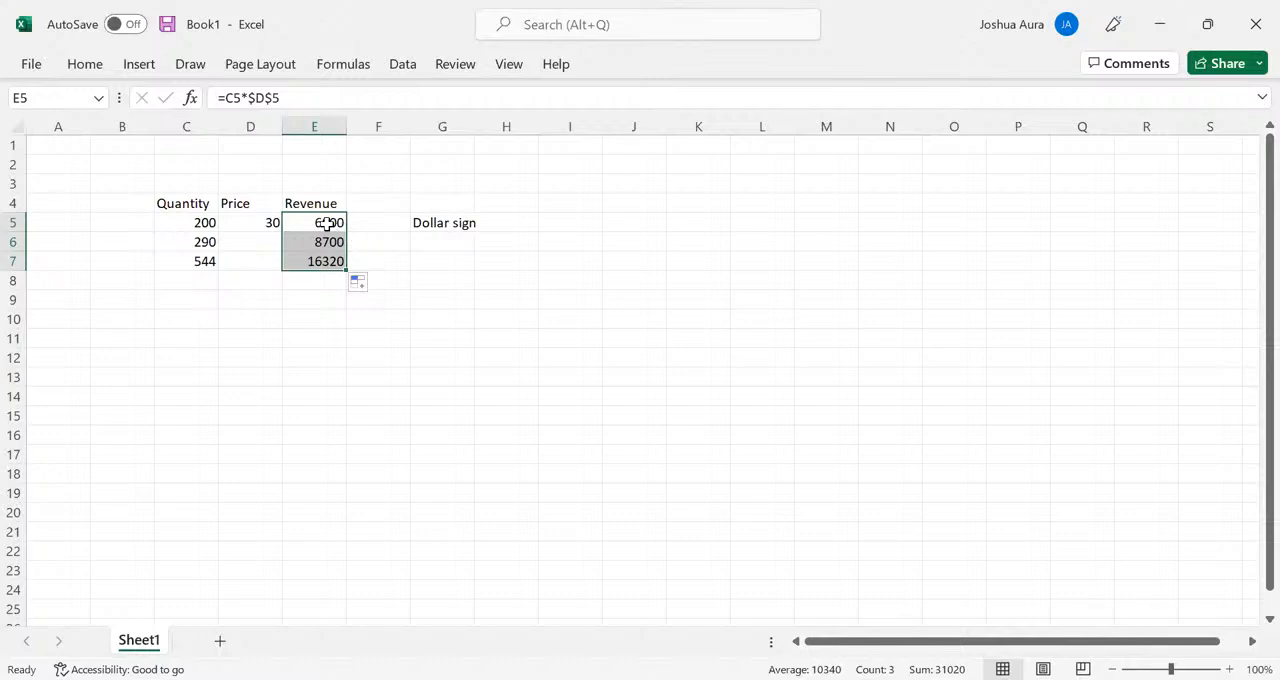
- Review the formula in E5 and remove its dollar signs so it reads =C5*D5
left_click(327, 224)
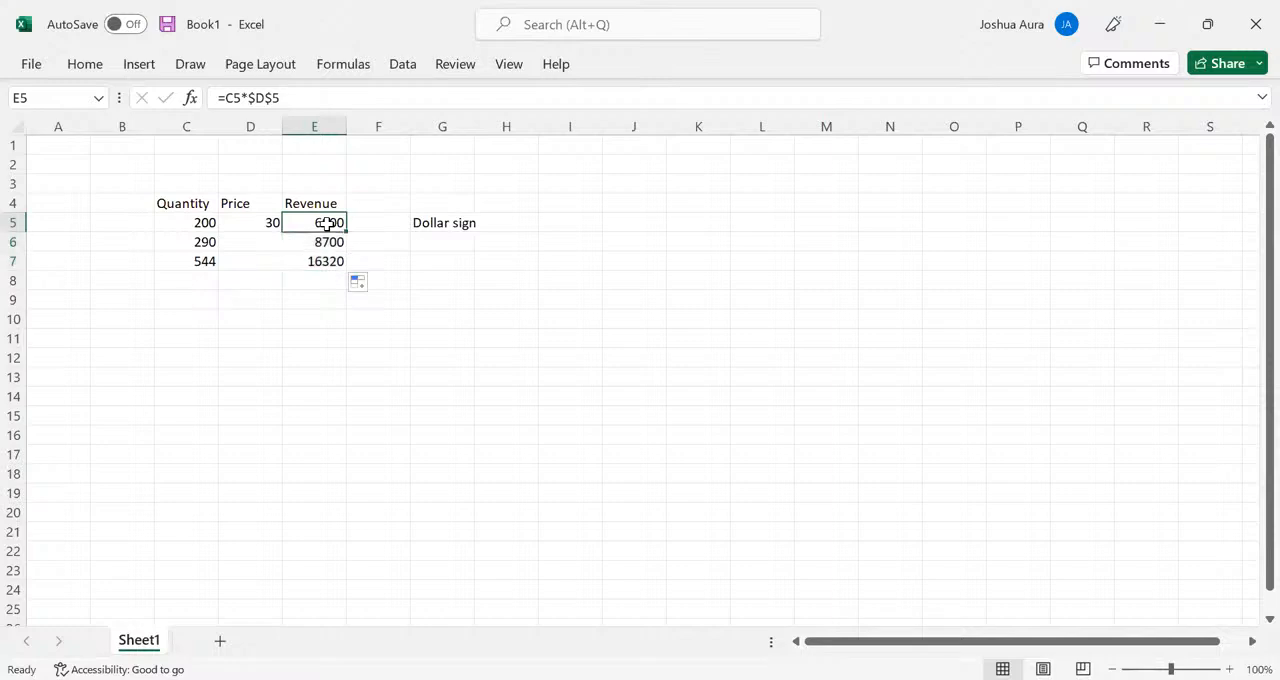
double_click(327, 224)
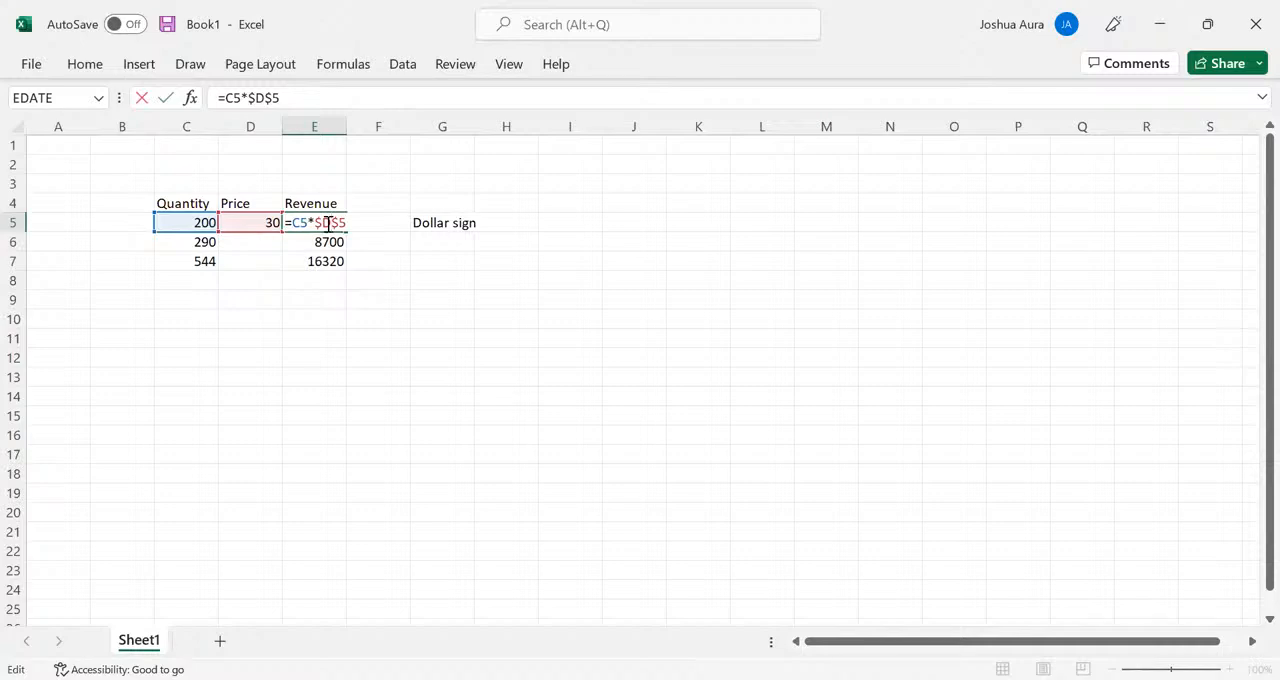
left_click(313, 370)
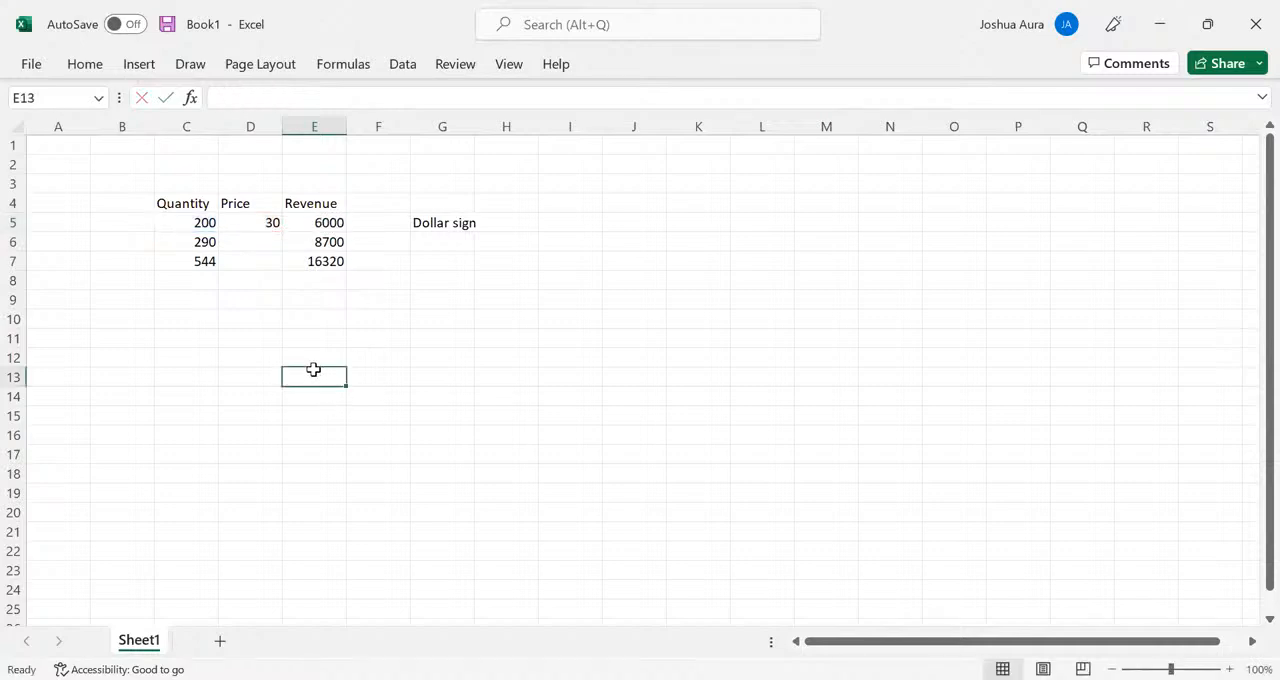
left_click(330, 221)
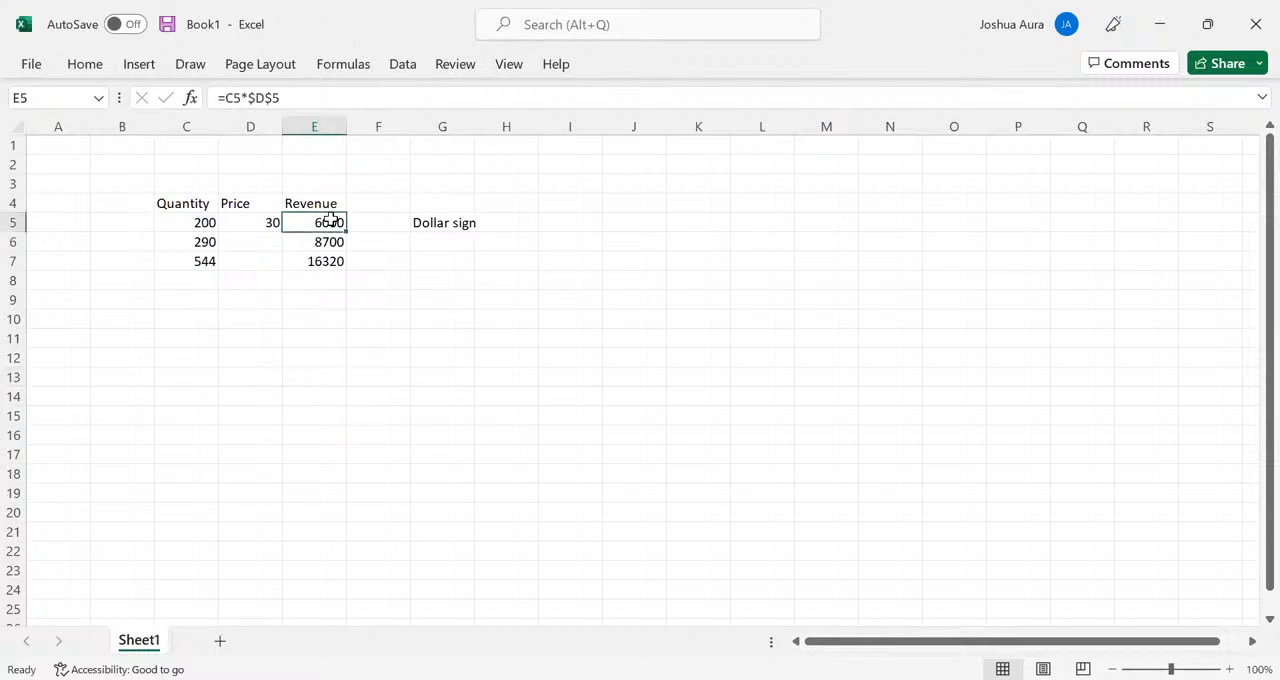
double_click(330, 221)
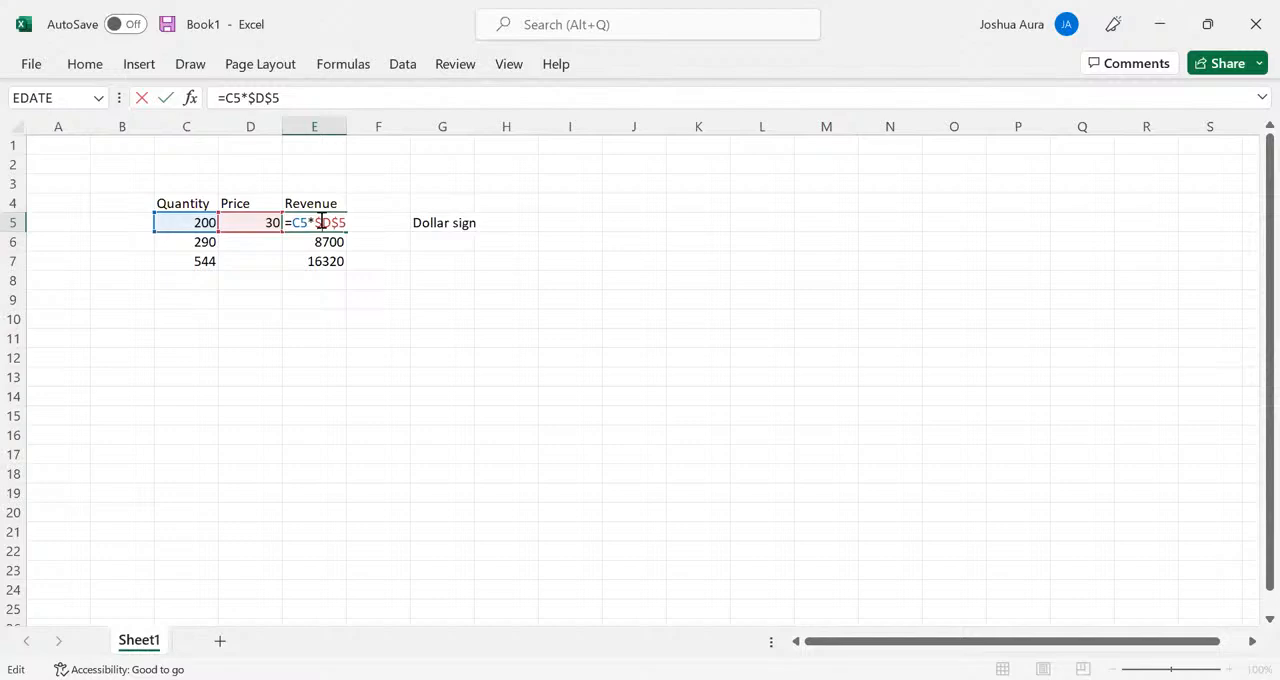
key("BackSpace")
key("BackSpace")
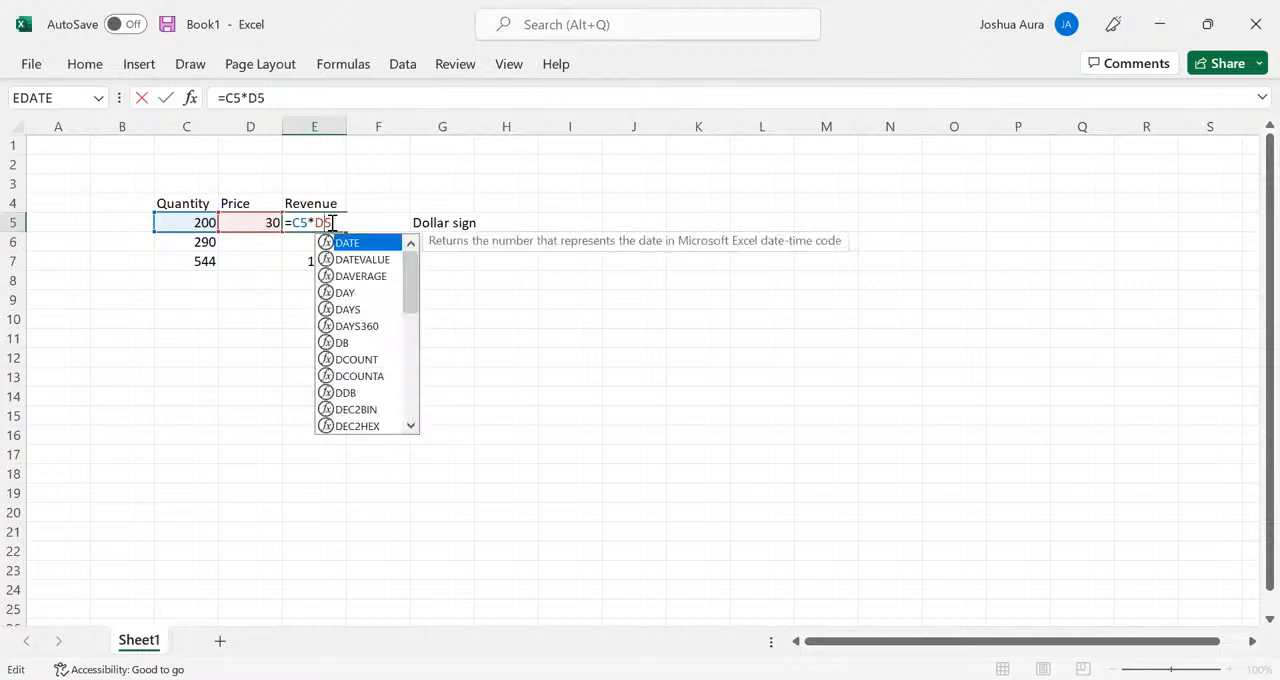
left_click(236, 477)
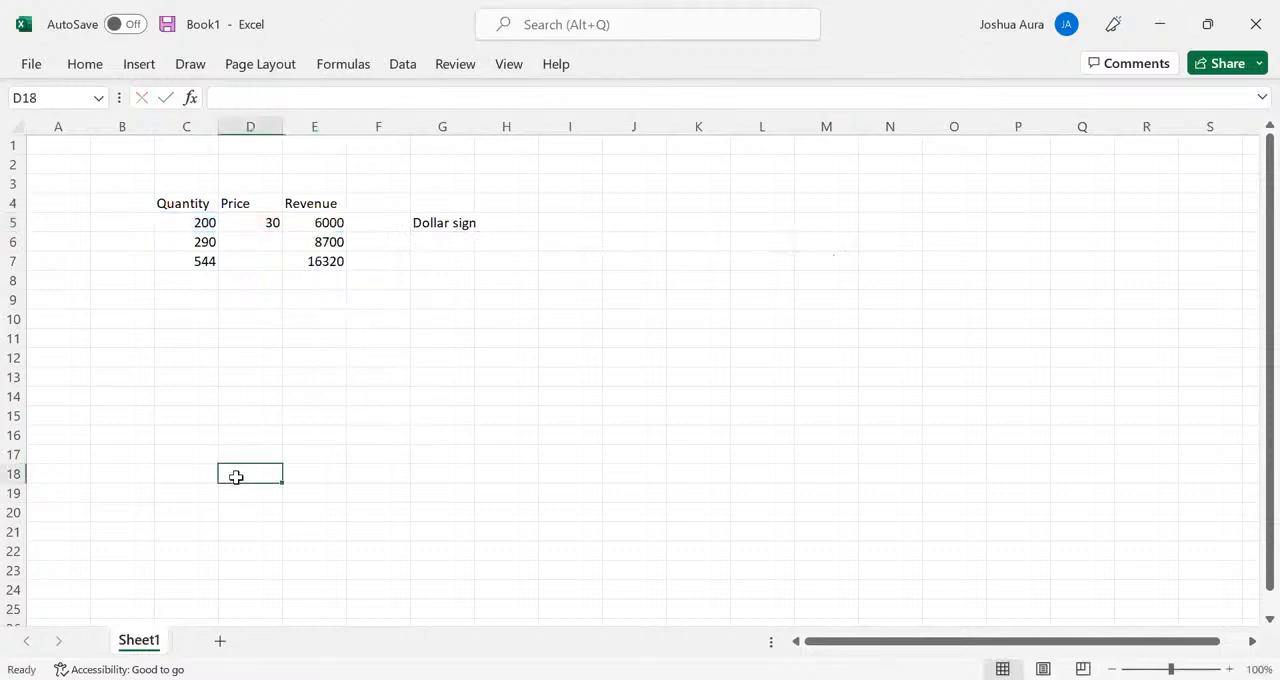
- Auto-fill the formula =C5*D5 from E5 down the Revenue column to E7
left_click(324, 224)
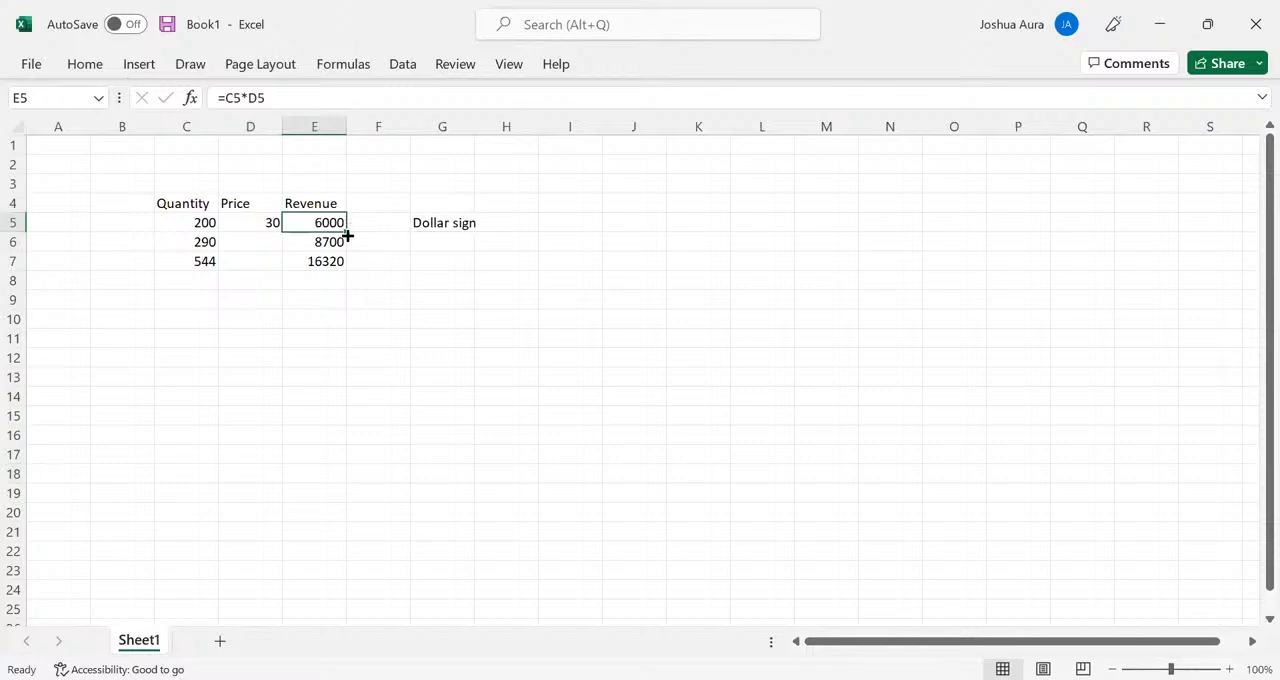
double_click(346, 231)
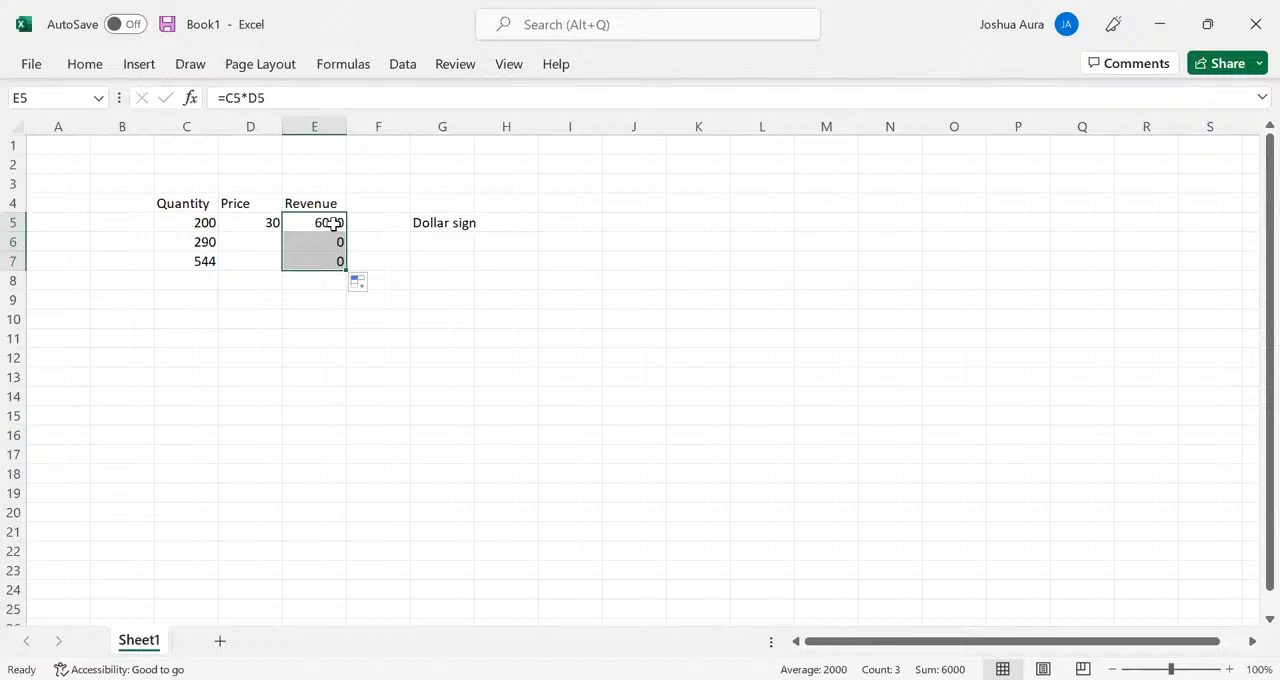
left_click(332, 224)
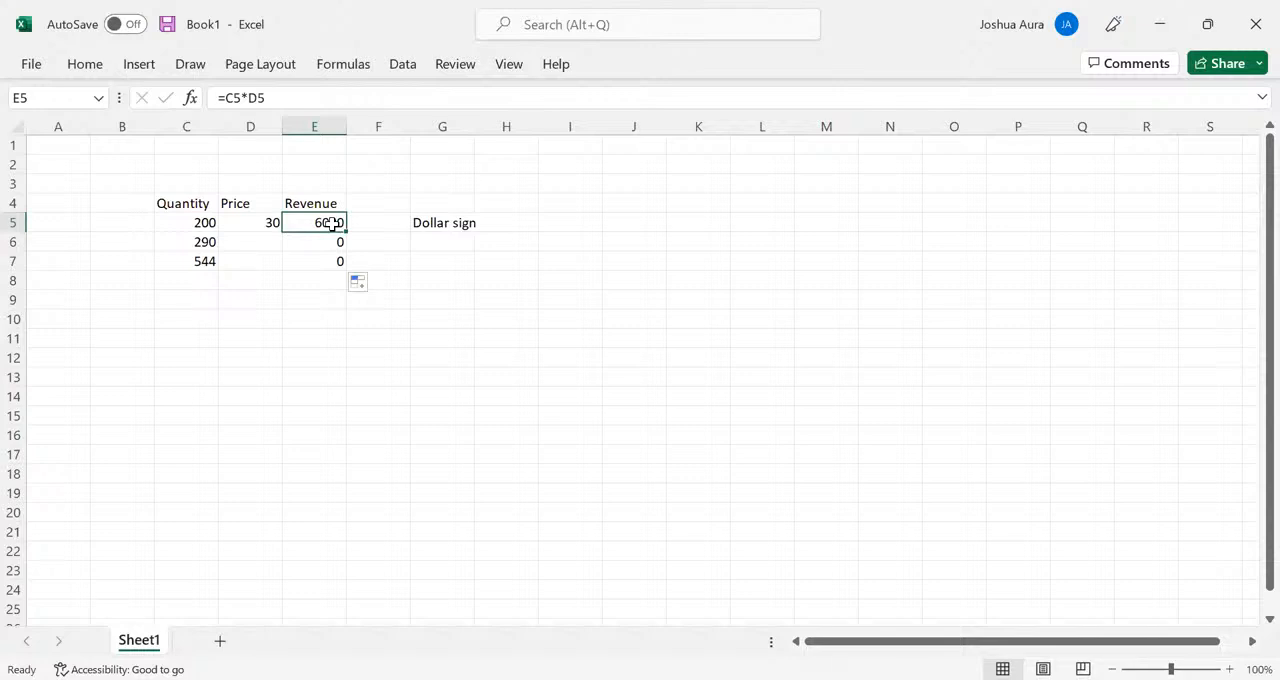
- Try to make the price reference in E5's revenue formula absolute
double_click(332, 224)
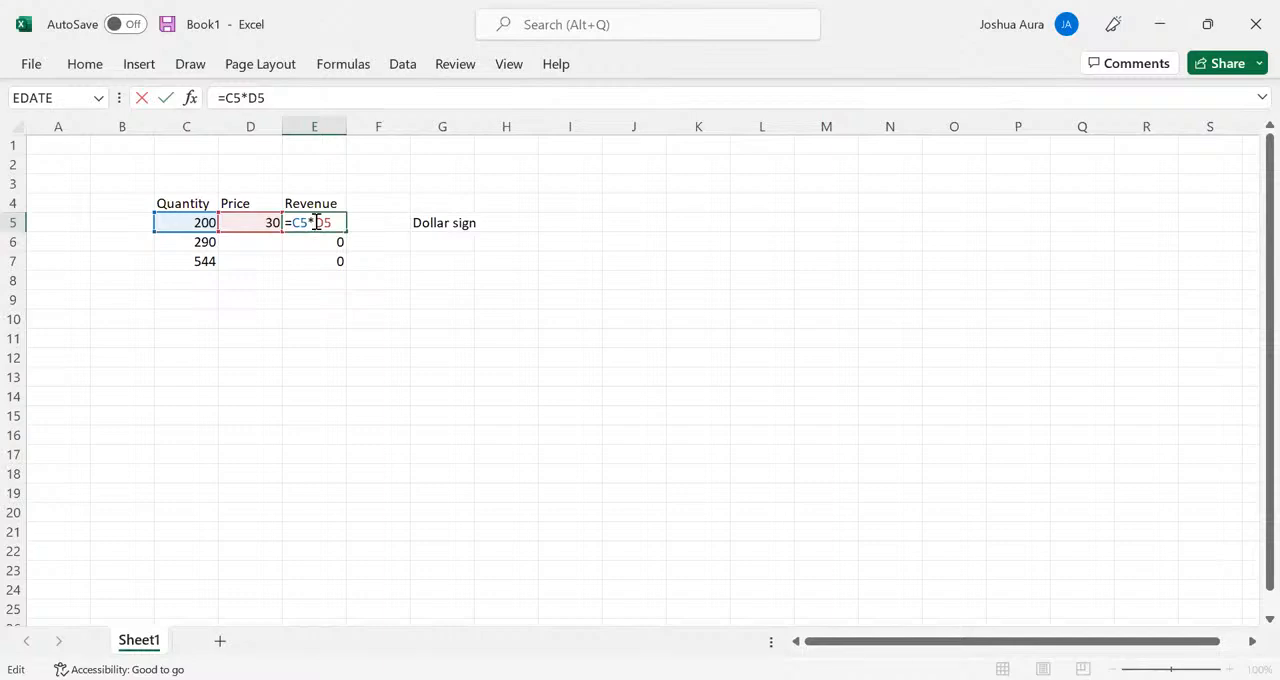
key("F4")
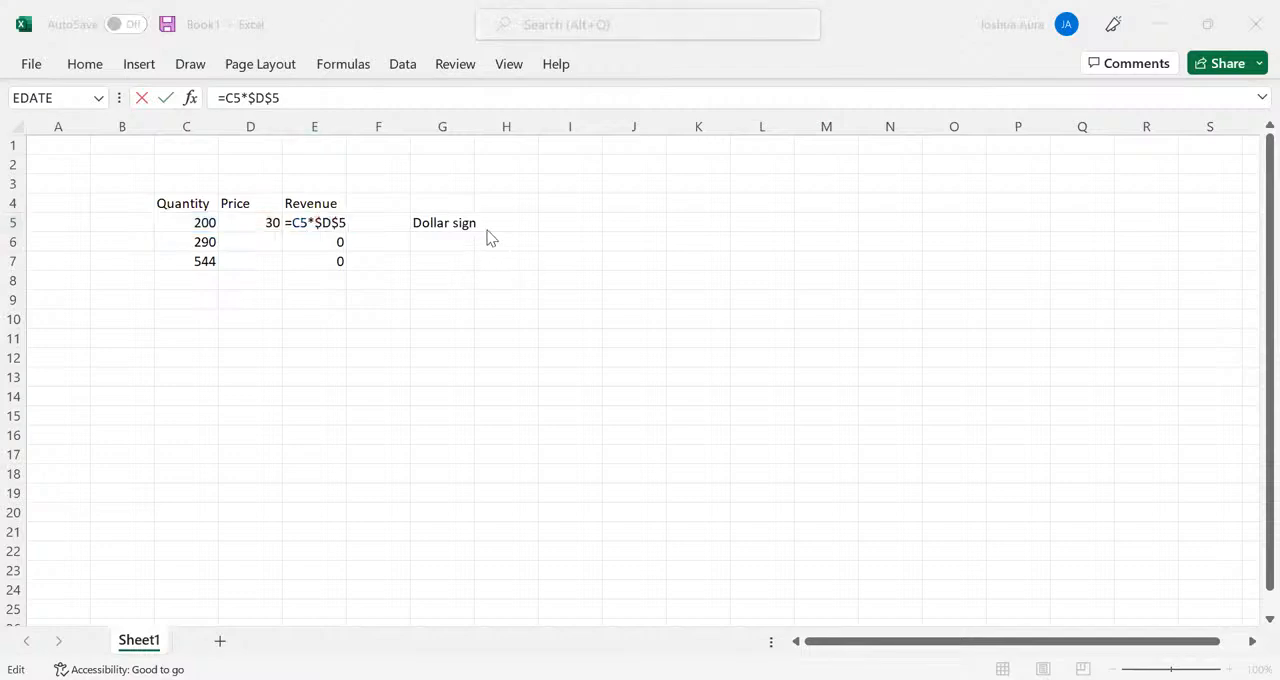
left_click(512, 221)
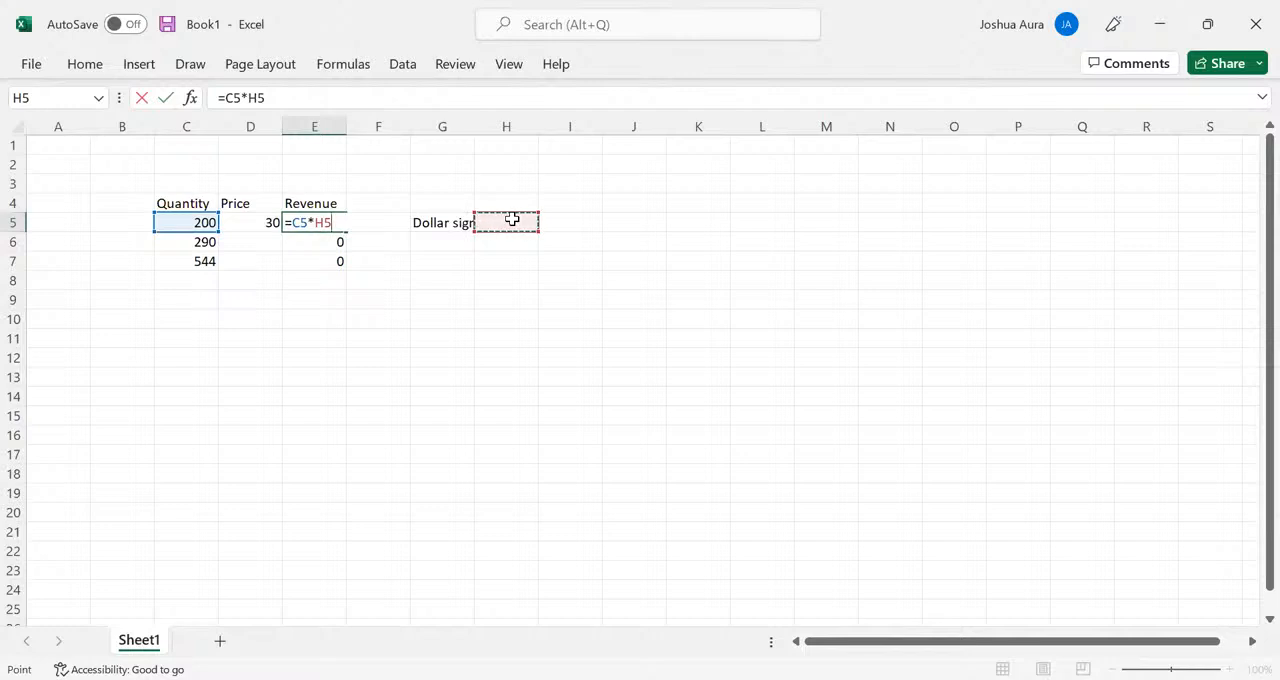
left_click(327, 222)
left_click(253, 222)
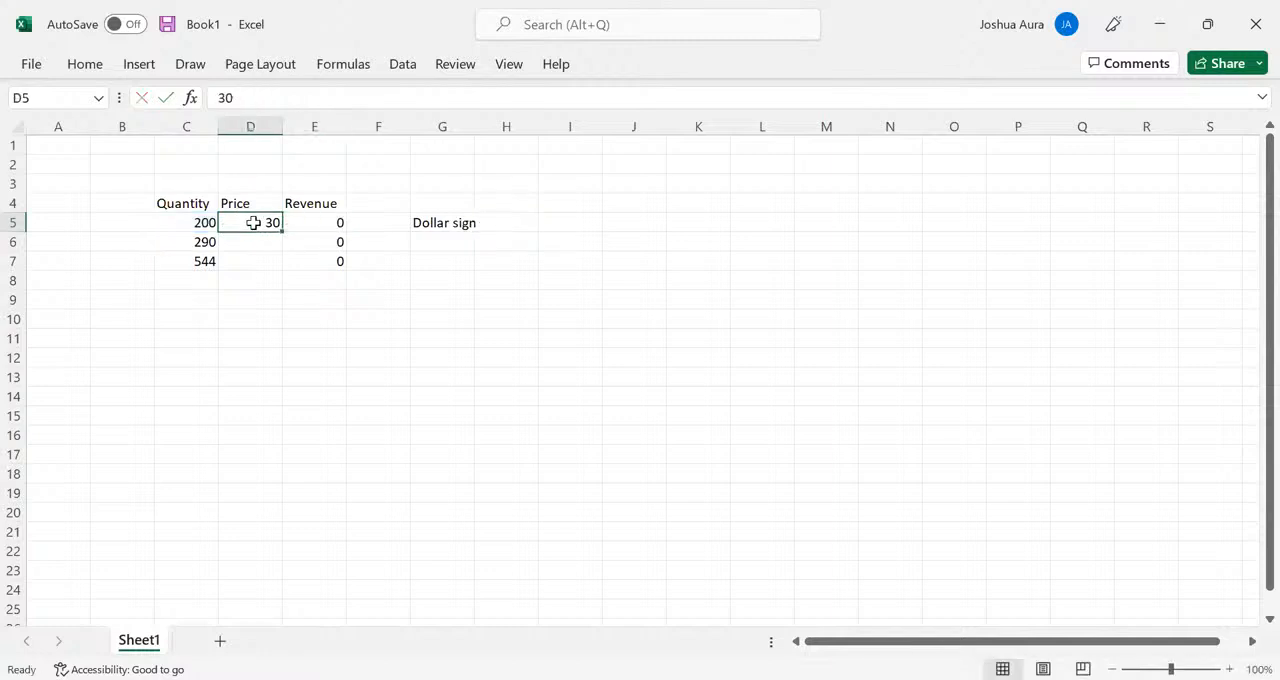
- Replace the formula in E5 with =C5*$D$5 and fill it down the Revenue column to E7
left_click(327, 222)
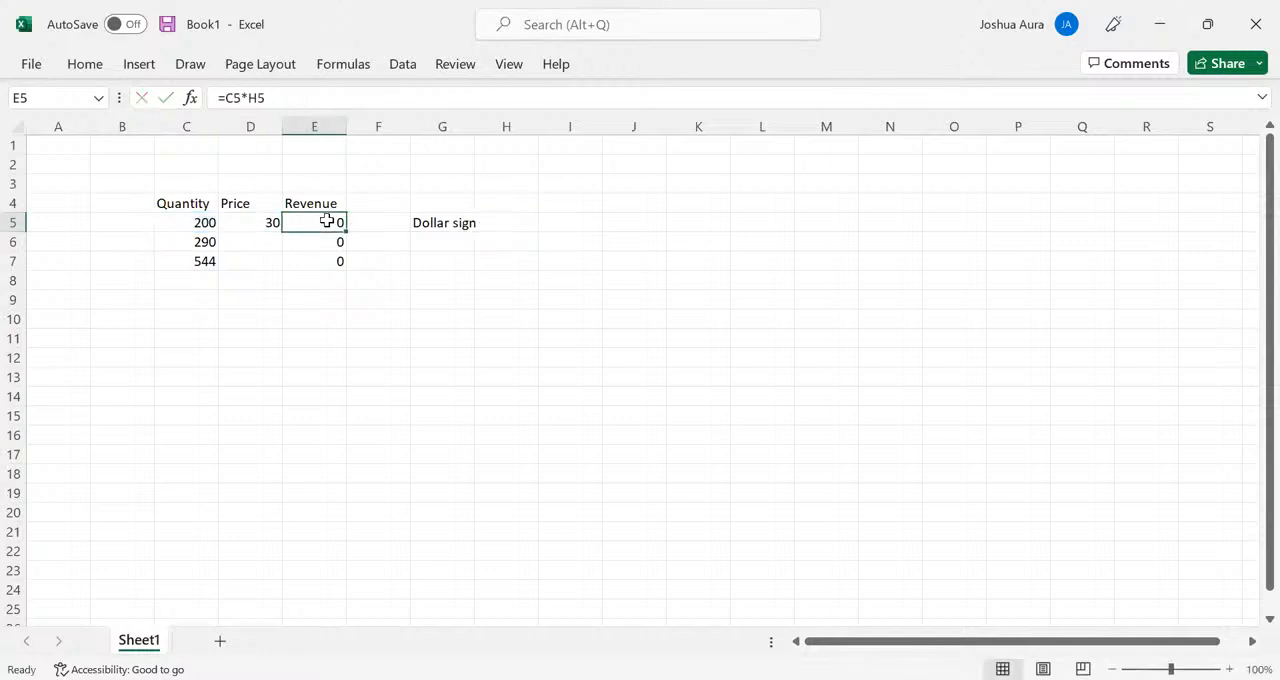
type("=")
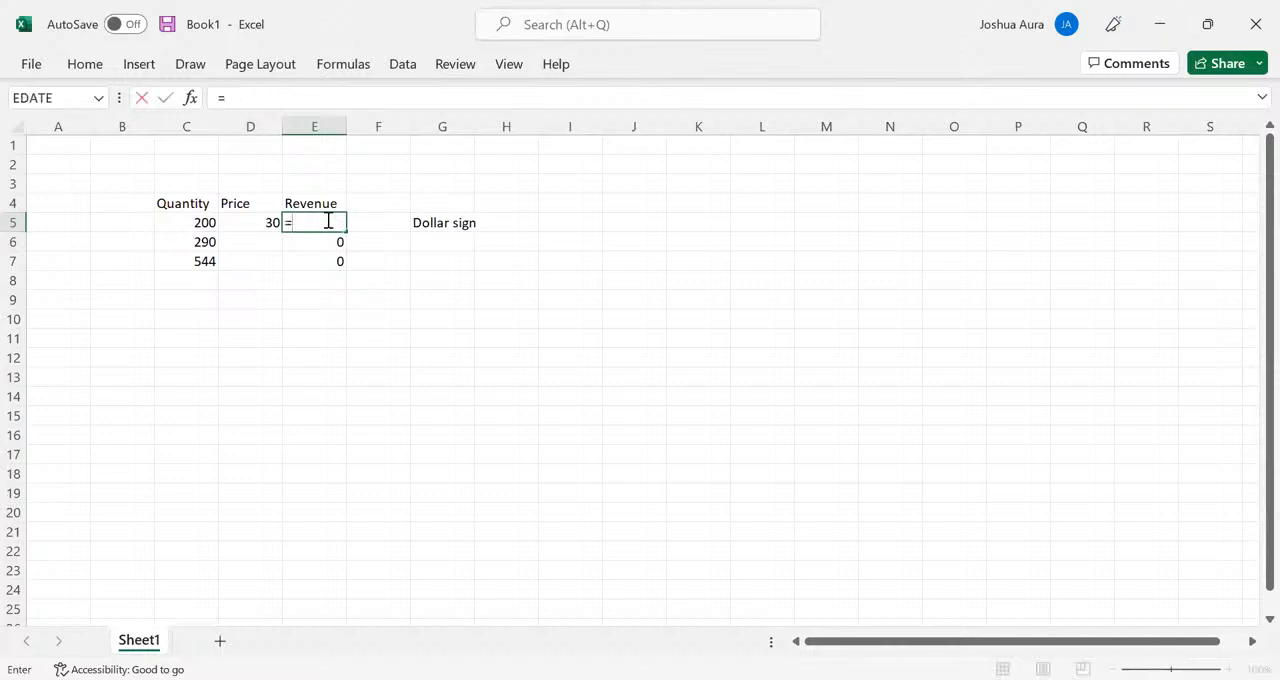
left_click(210, 222)
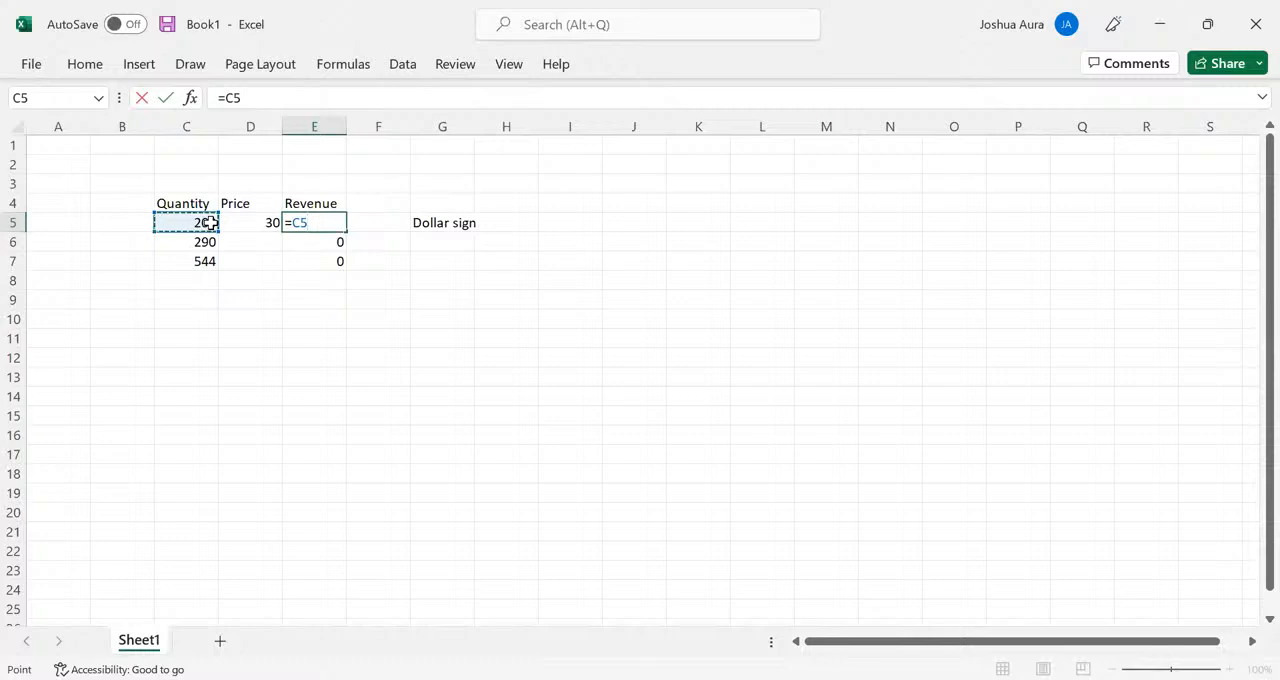
type("*")
left_click(258, 223)
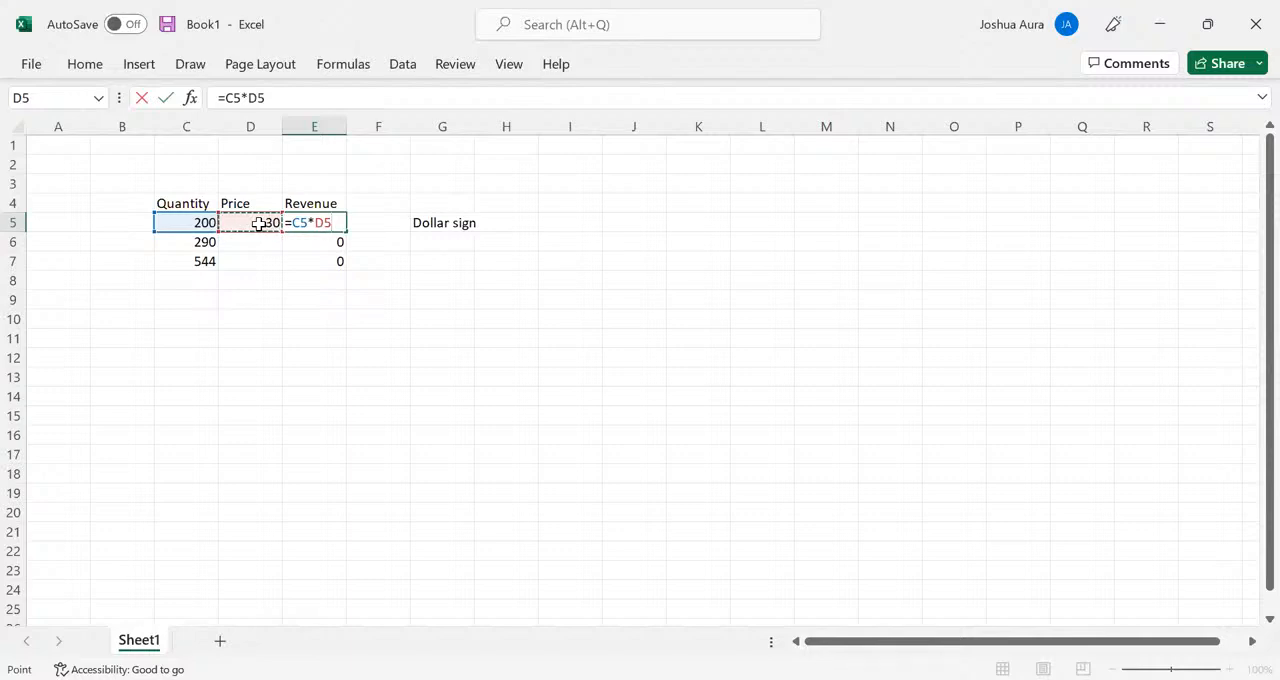
key("F4")
key("Return")
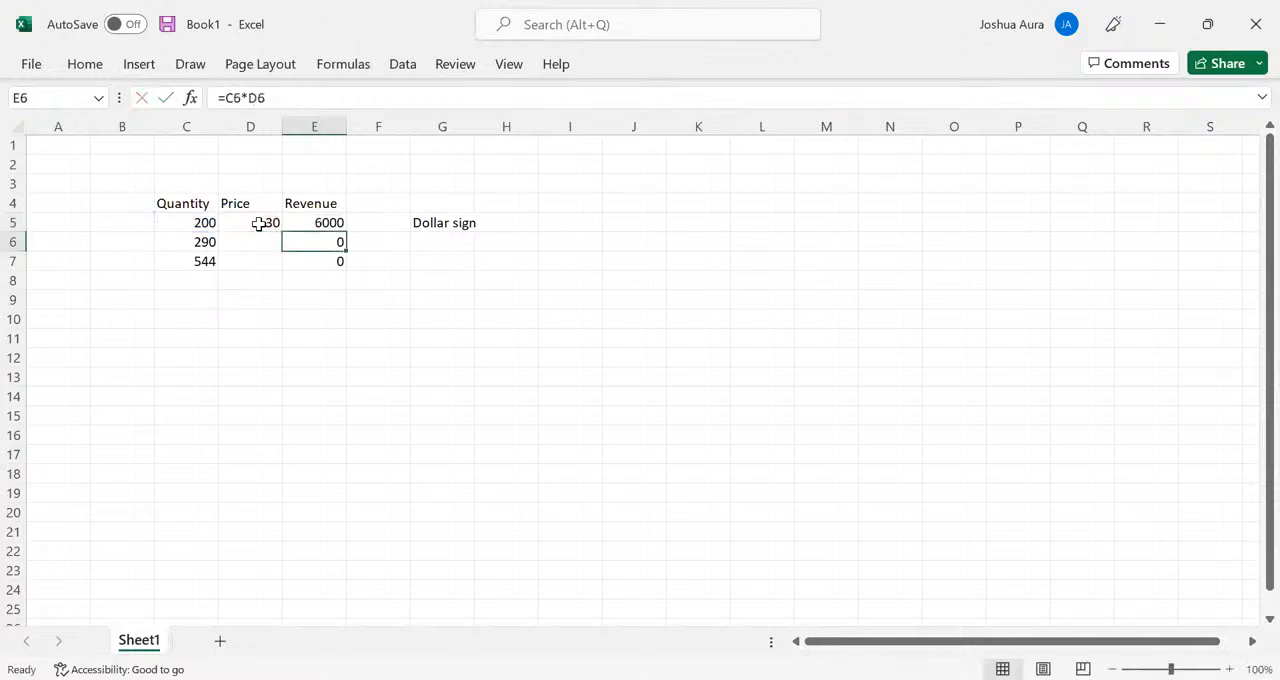
left_click(322, 223)
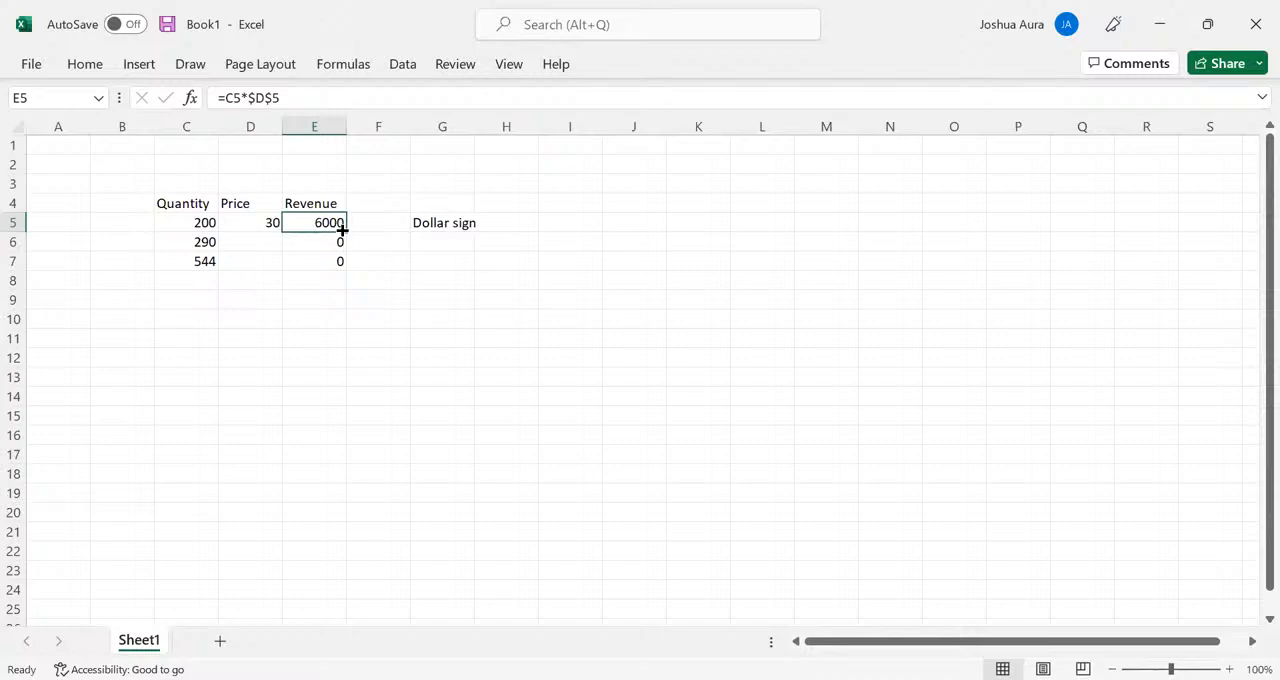
left_click_drag(345, 230, 347, 268)
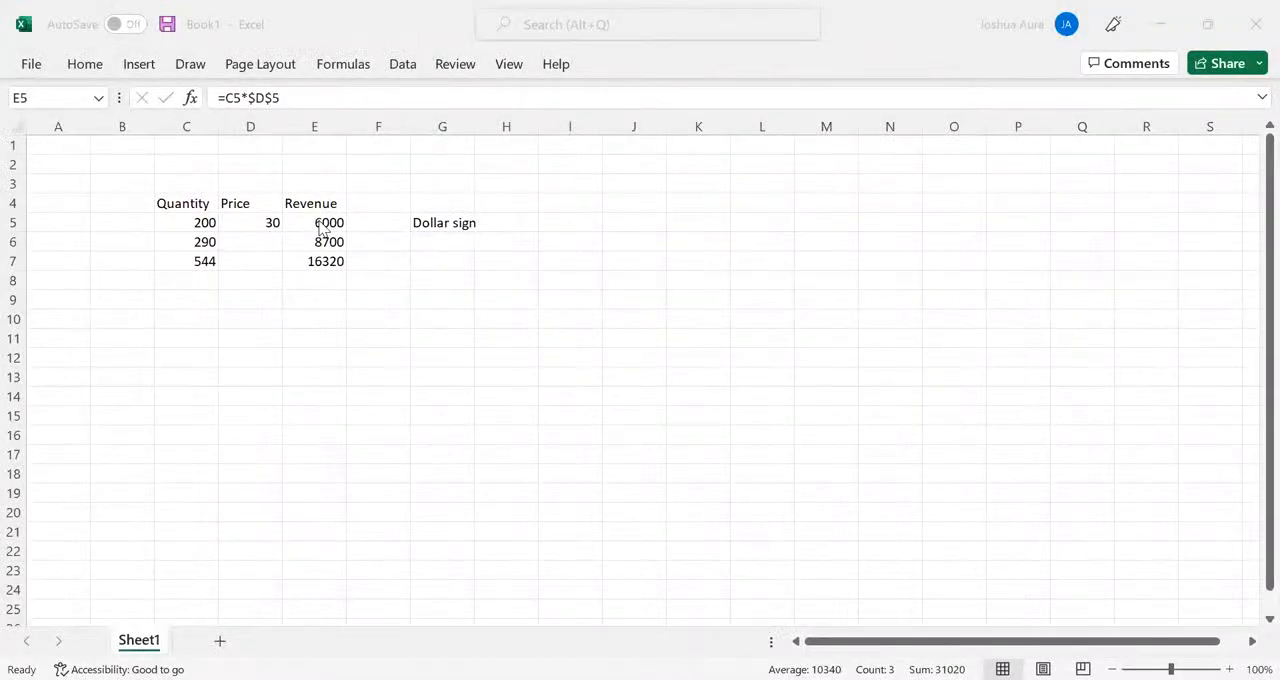
- Clear the whole revenue formula from cell E5
double_click(322, 228)
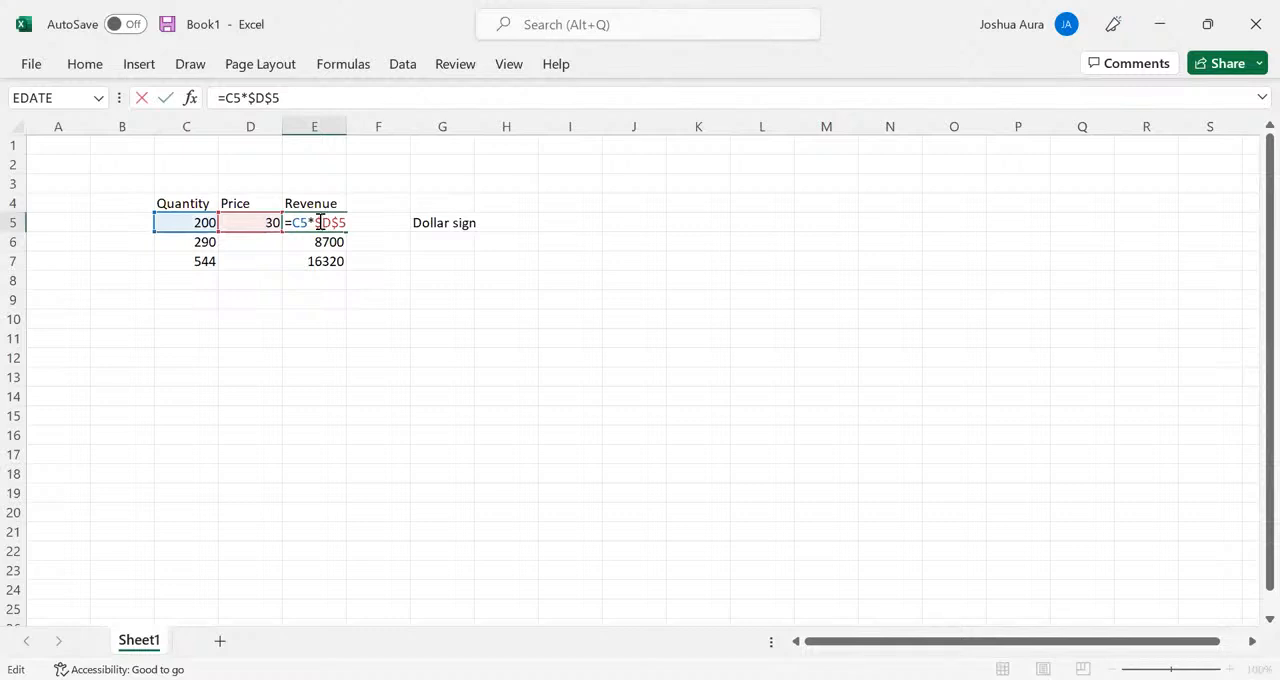
key("BackSpace")
key("BackSpace")
key("BackSpace")
key("BackSpace")
key("BackSpace")
key("Delete")
key("Delete")
key("Delete")
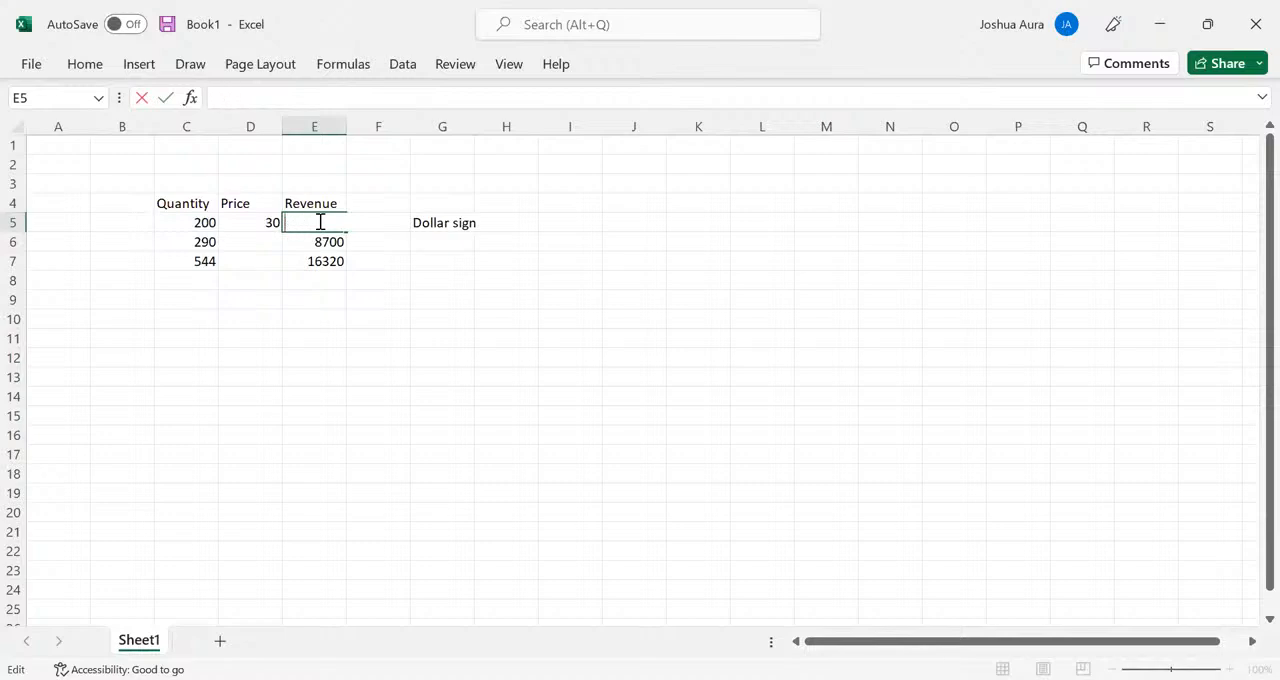
- Rebuild the revenue formula in E5 as =C5*$D$5 and auto-fill it down to E7
type("=")
left_click(205, 221)
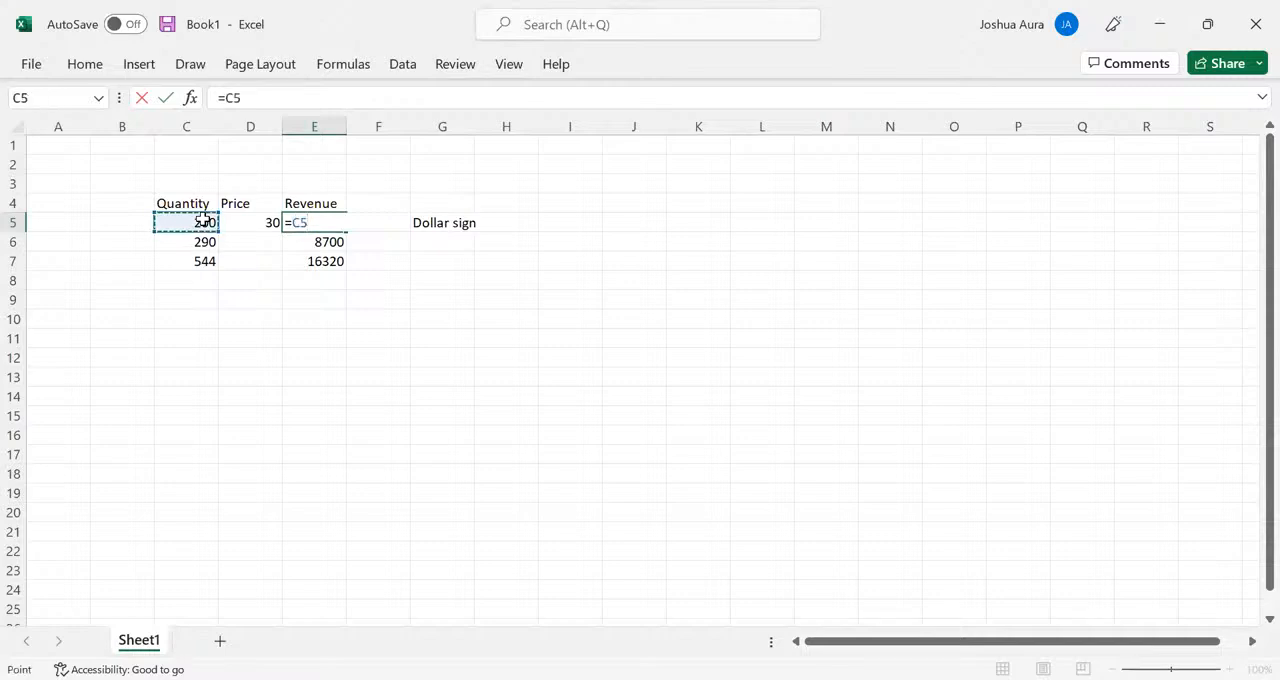
type("*")
left_click(265, 226)
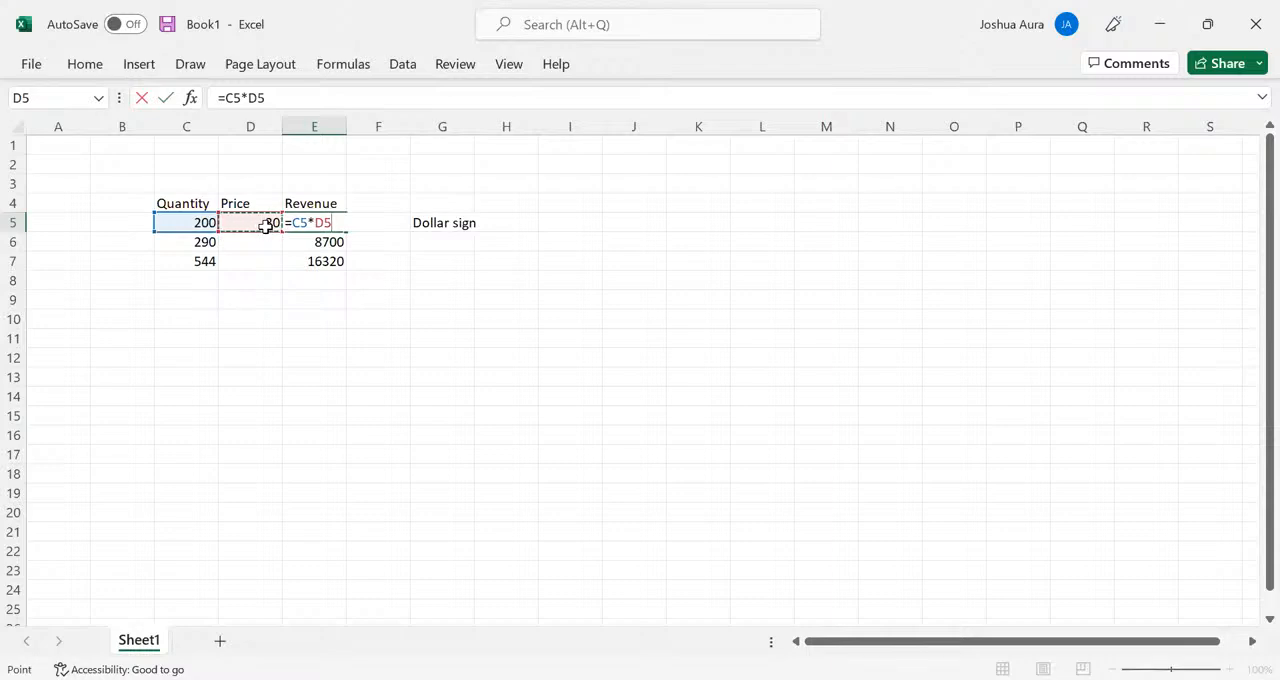
key("F4")
key("Return")
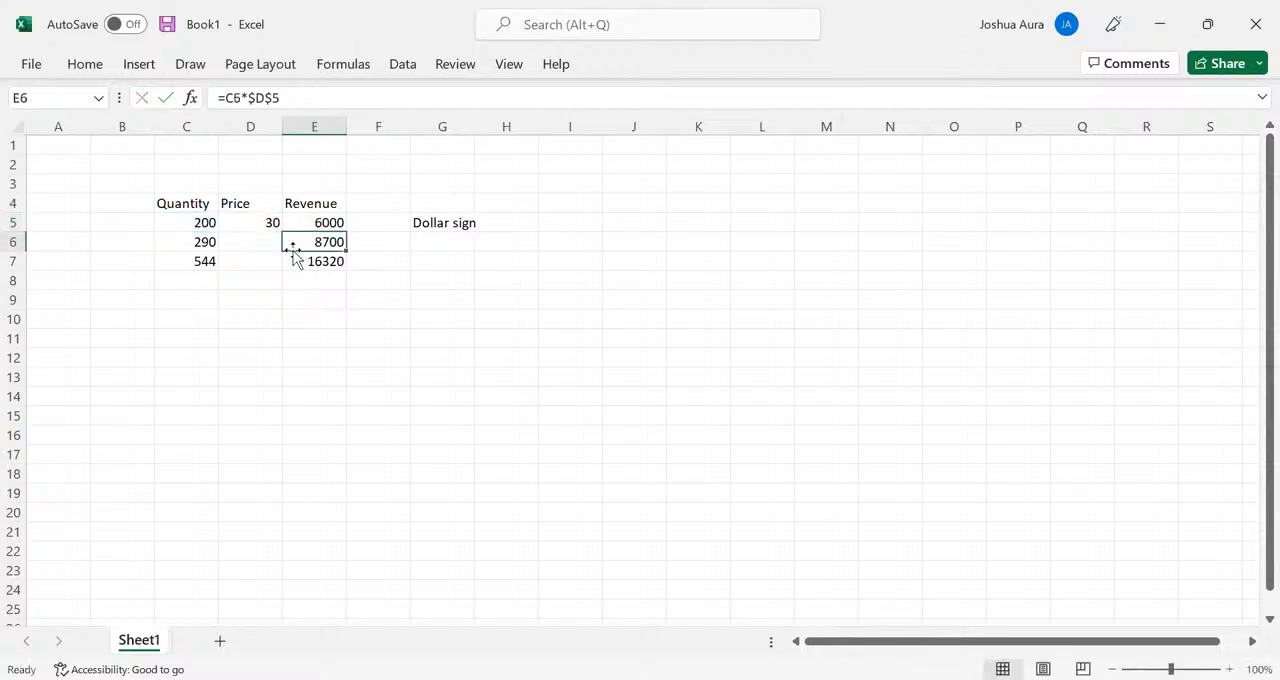
left_click(330, 222)
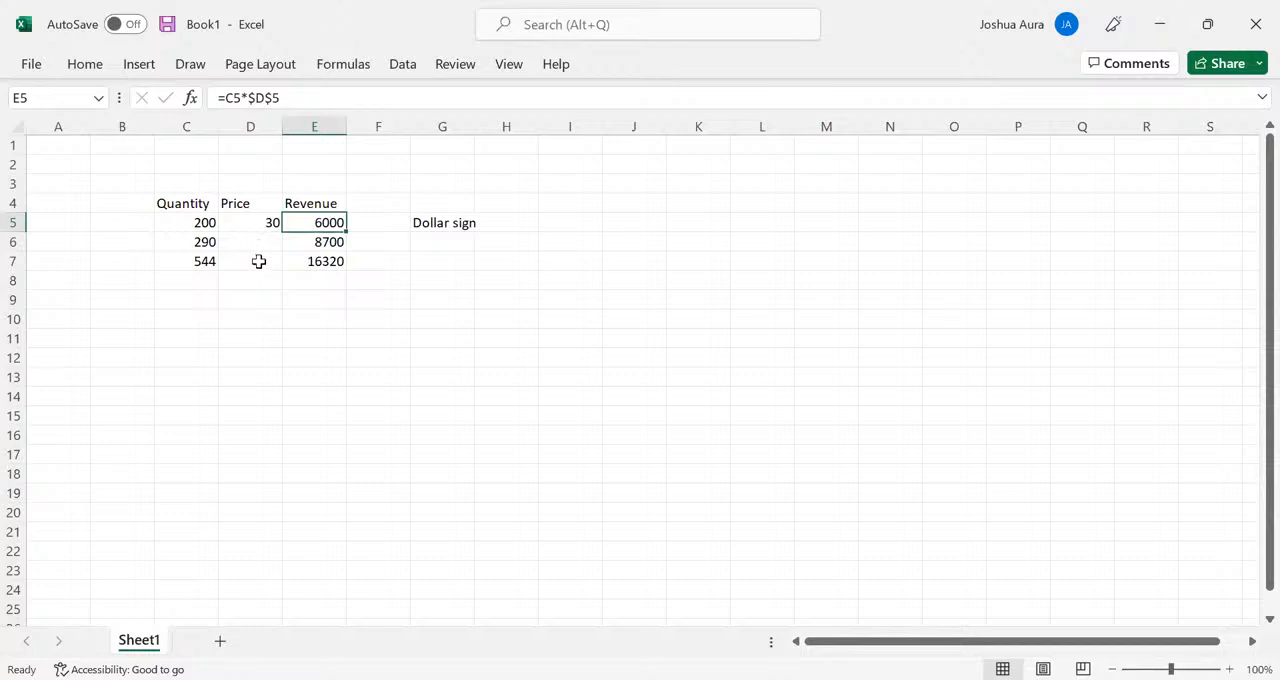
double_click(344, 230)
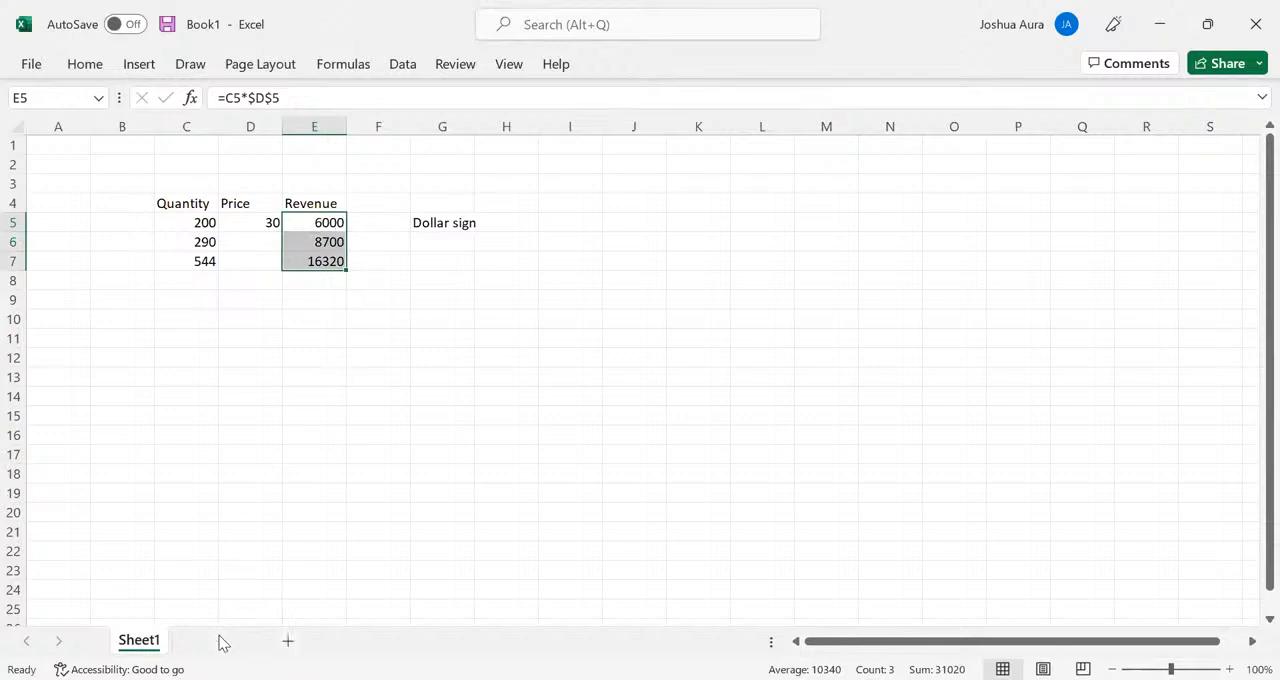
- Add a new worksheet and enter the header Quantity in C5
left_click(186, 221)
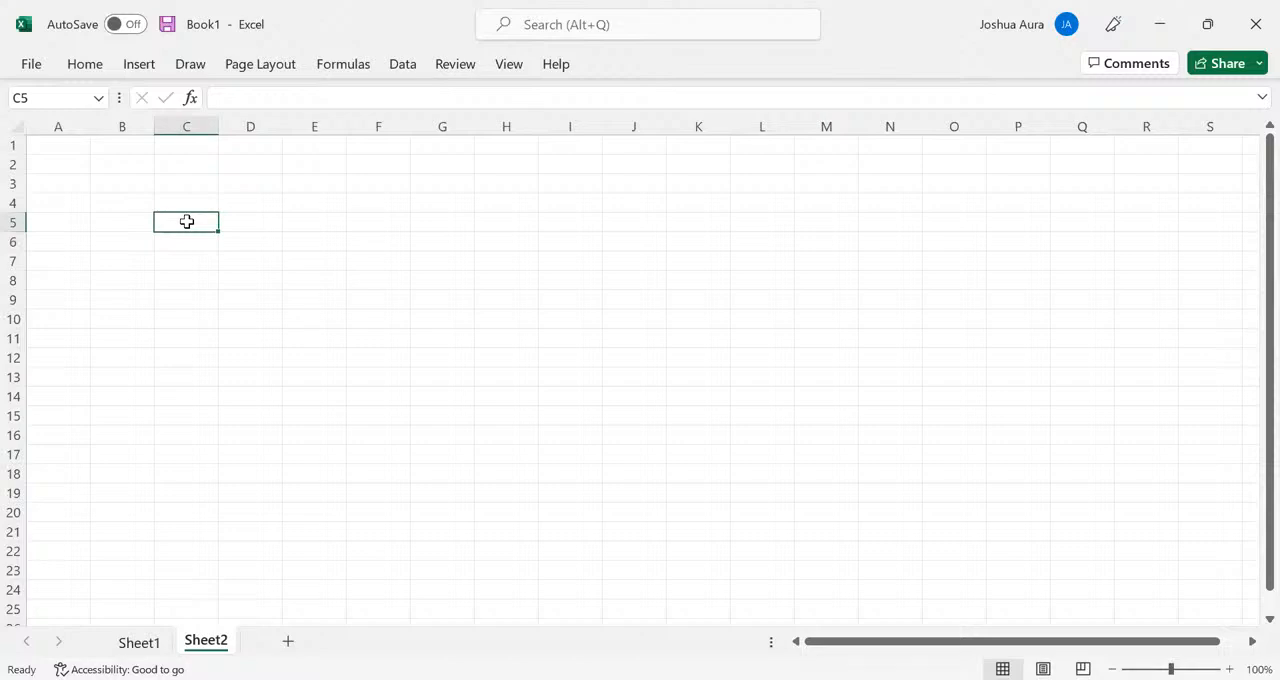
type("T")
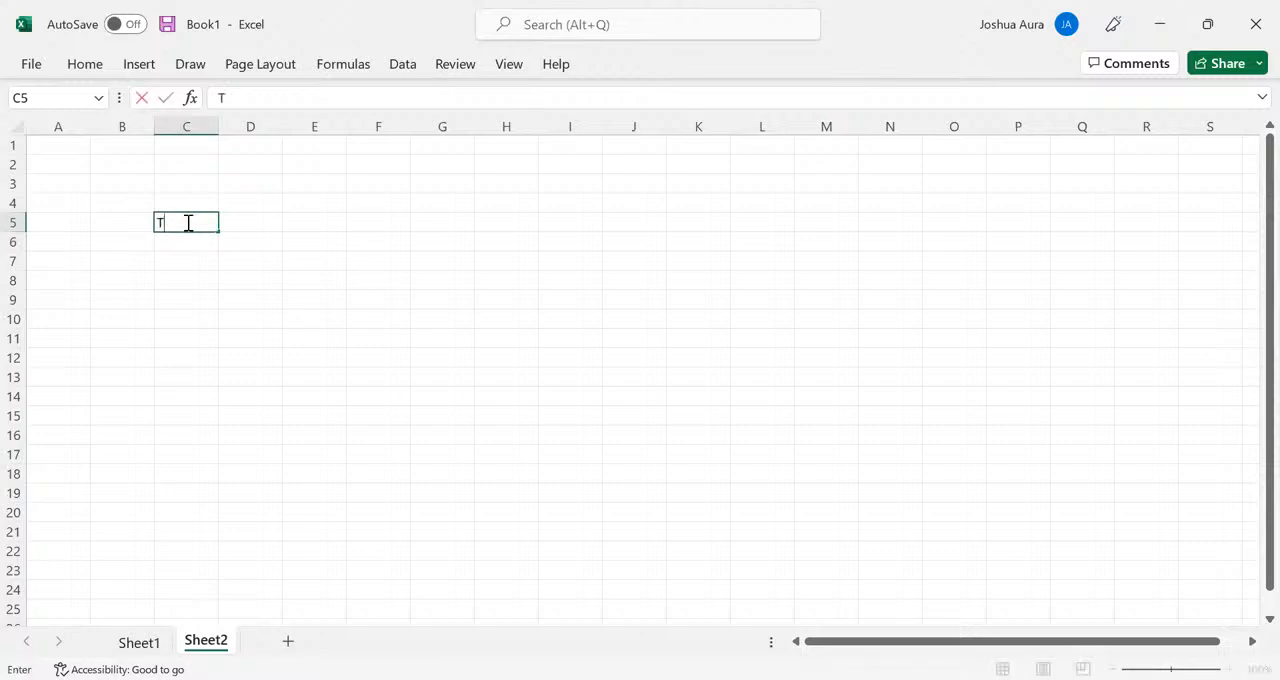
key("BackSpace")
type("Quantity")
- Enter the header "variable cost" in D5, beside the Quantity header
left_click(256, 226)
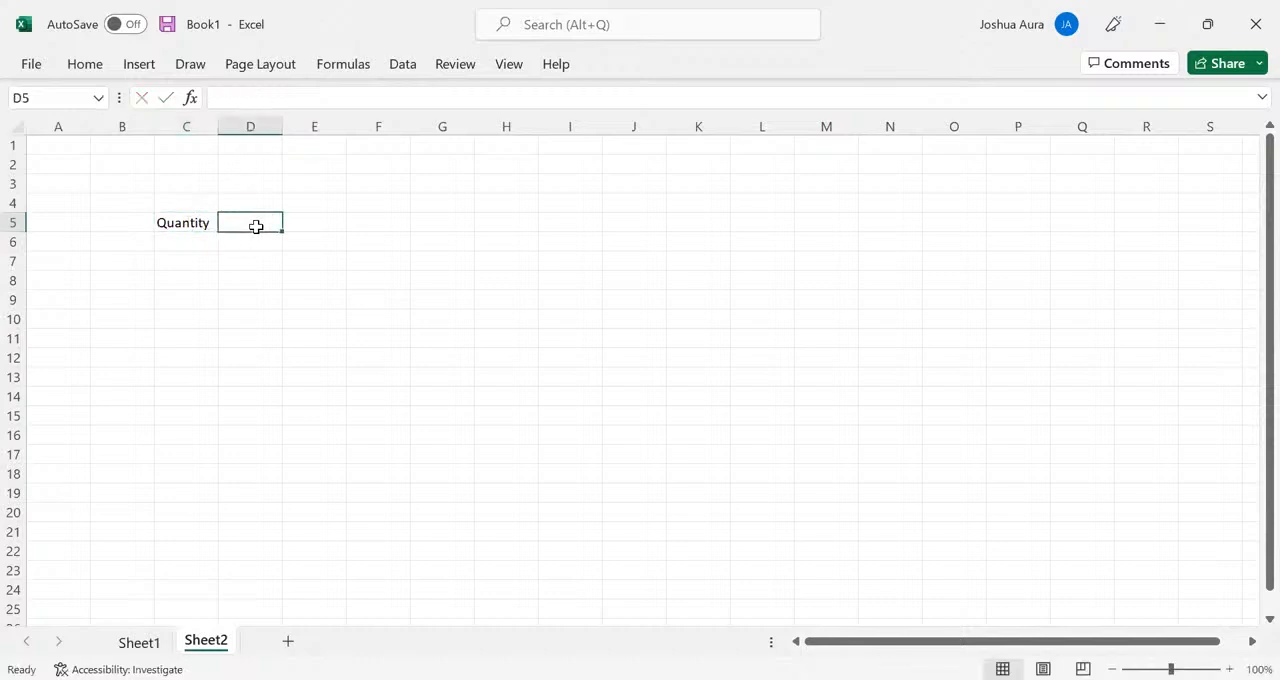
type("pric")
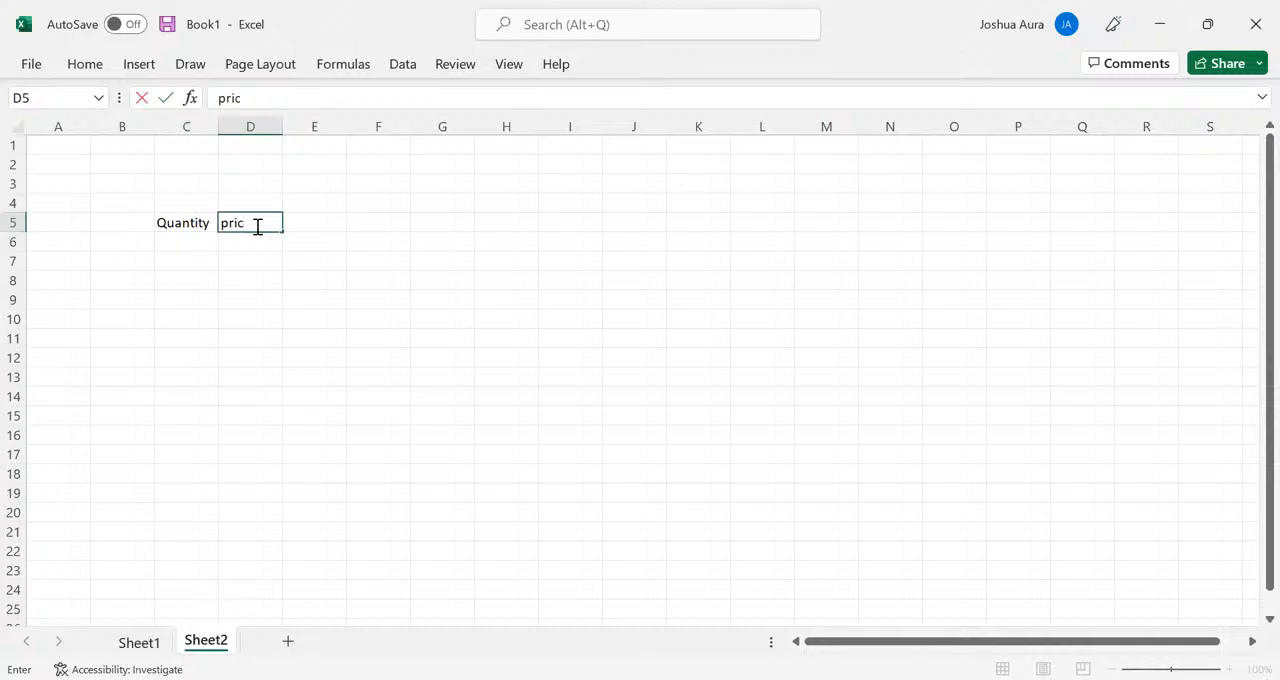
key("BackSpace")
key("BackSpace")
key("BackSpace")
key("BackSpace")
type("variable")
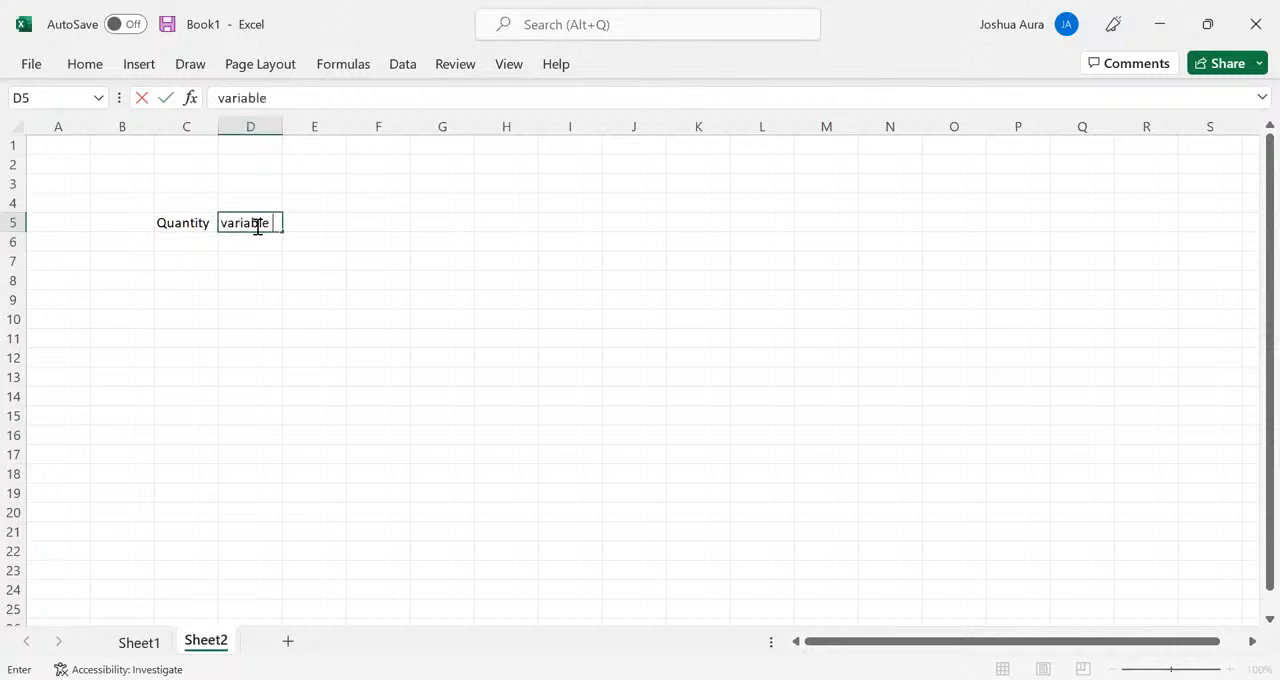
type(" cost")
key("Tab")
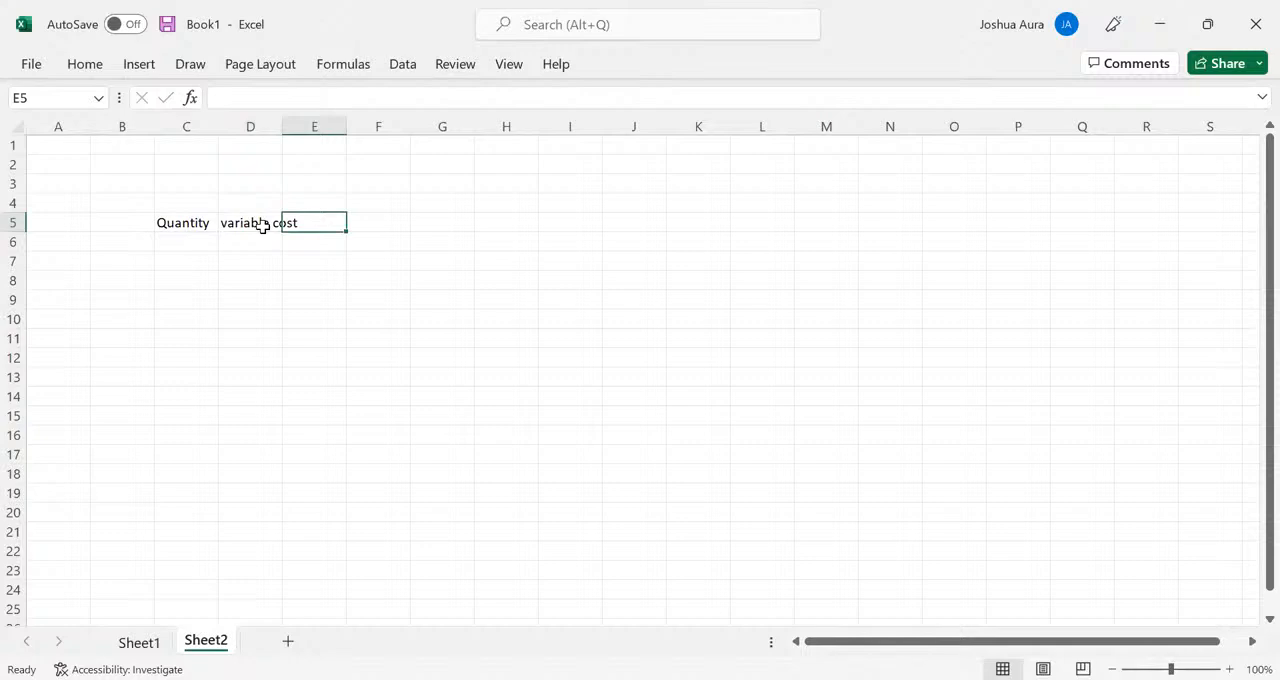
- Enter the quantities 10, 12 and 15 in C6 to C8
left_click(183, 248)
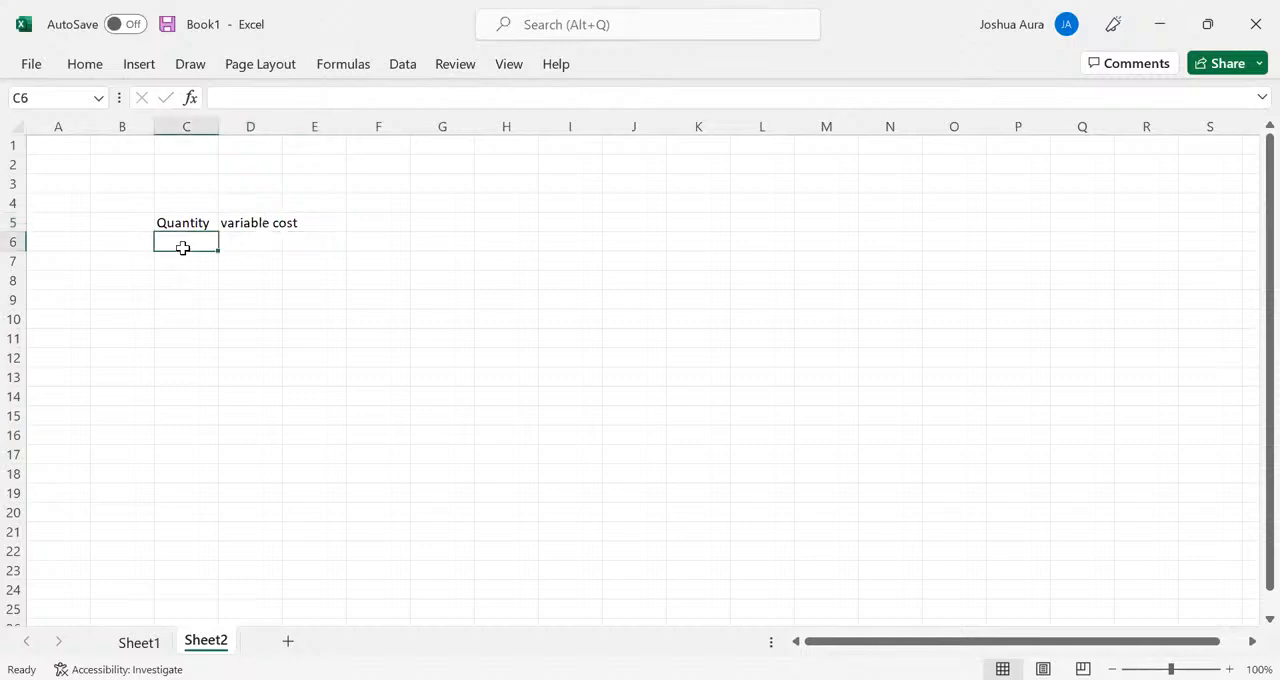
type("10")
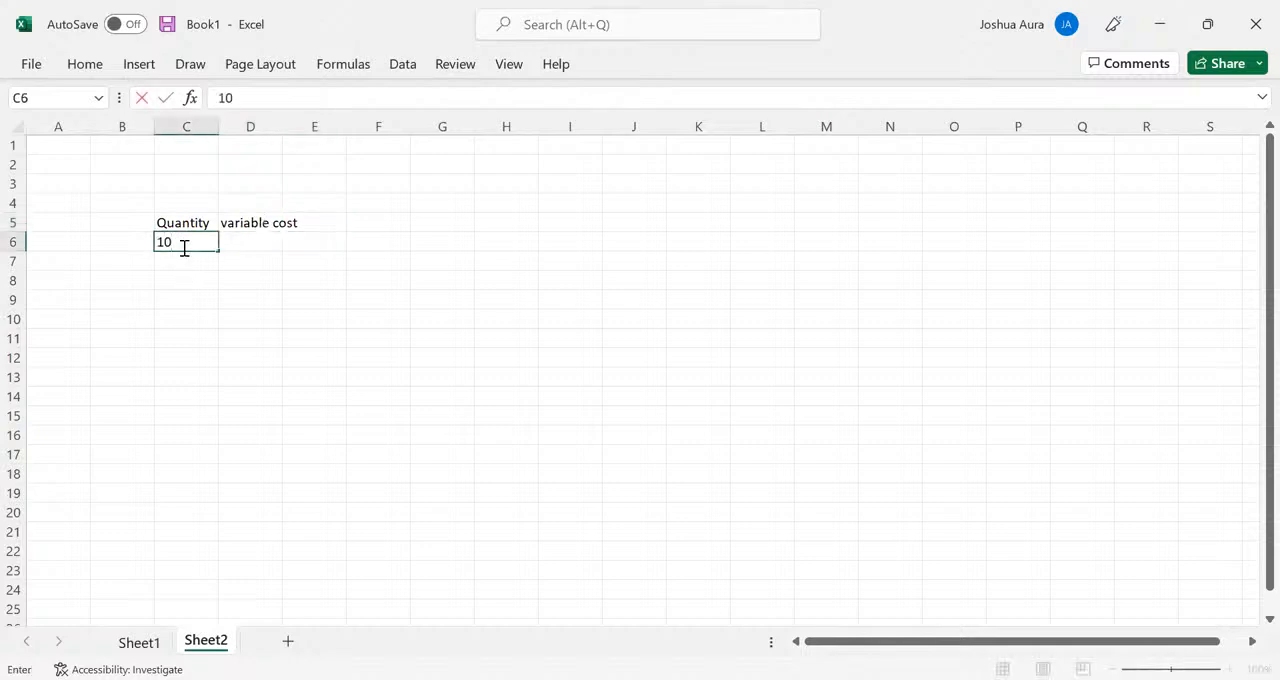
key("Return")
type("12")
key("Return")
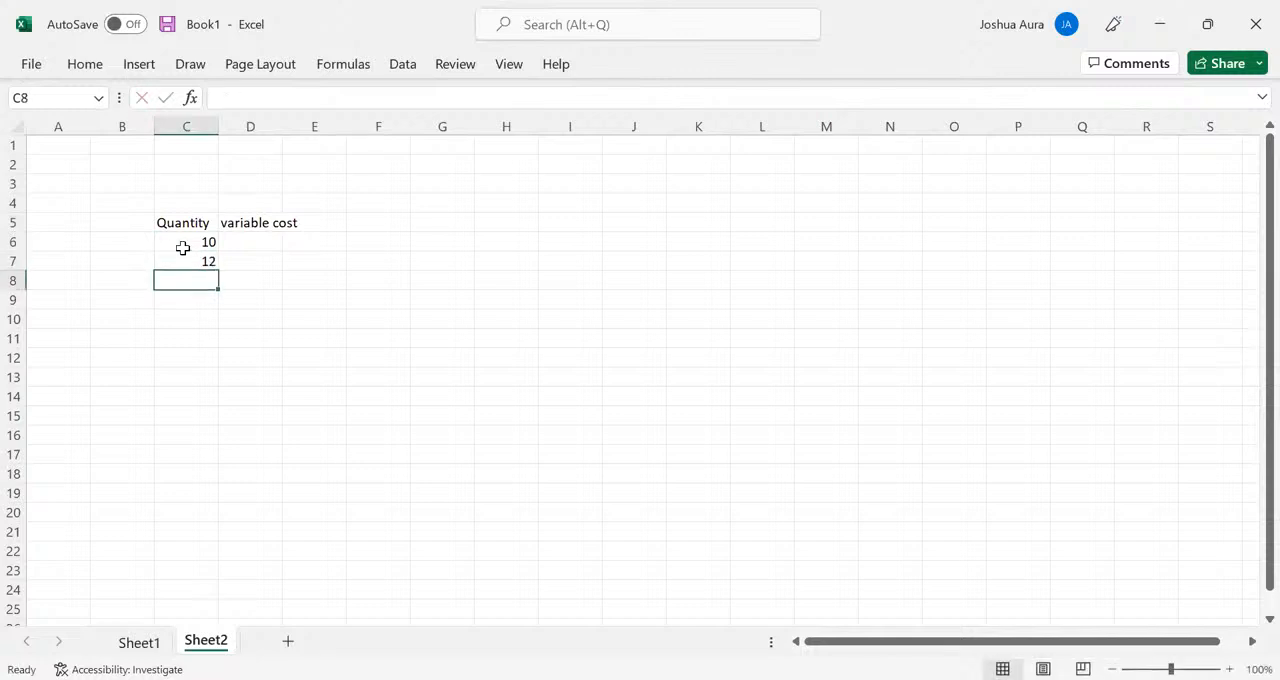
type("15")
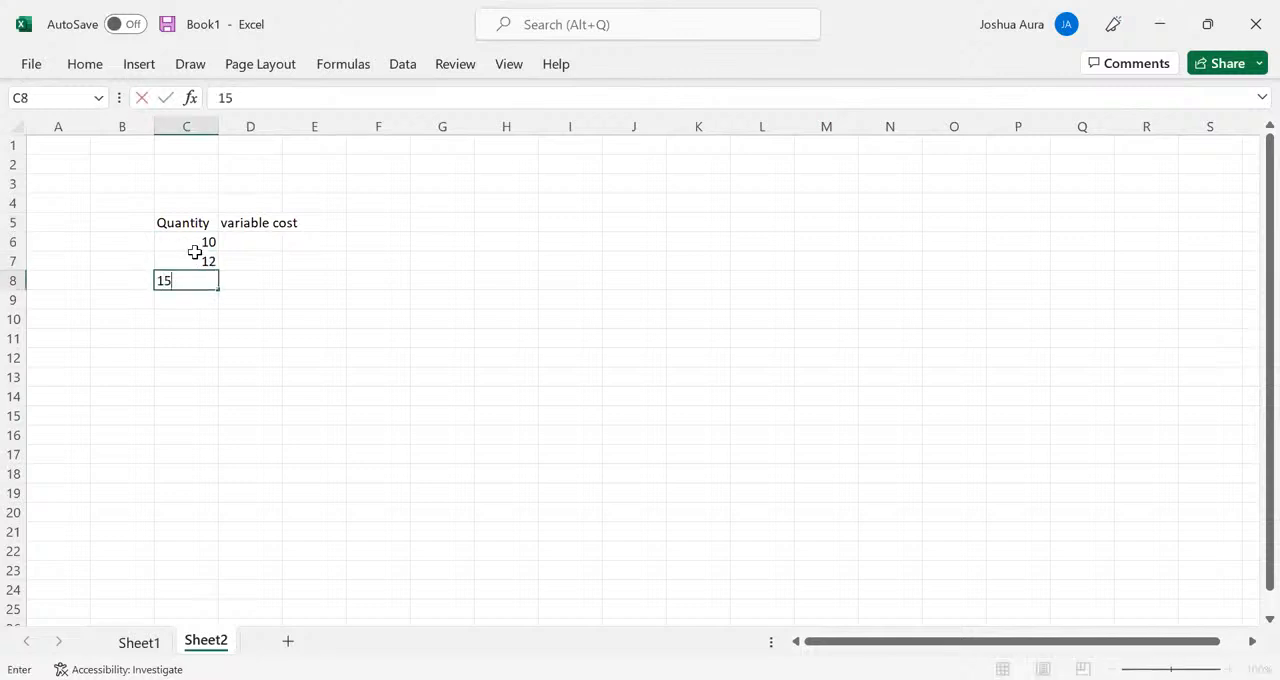
- Enter 2 as the variable cost in D6 and add the header "Fixed cost" in E5
left_click(245, 237)
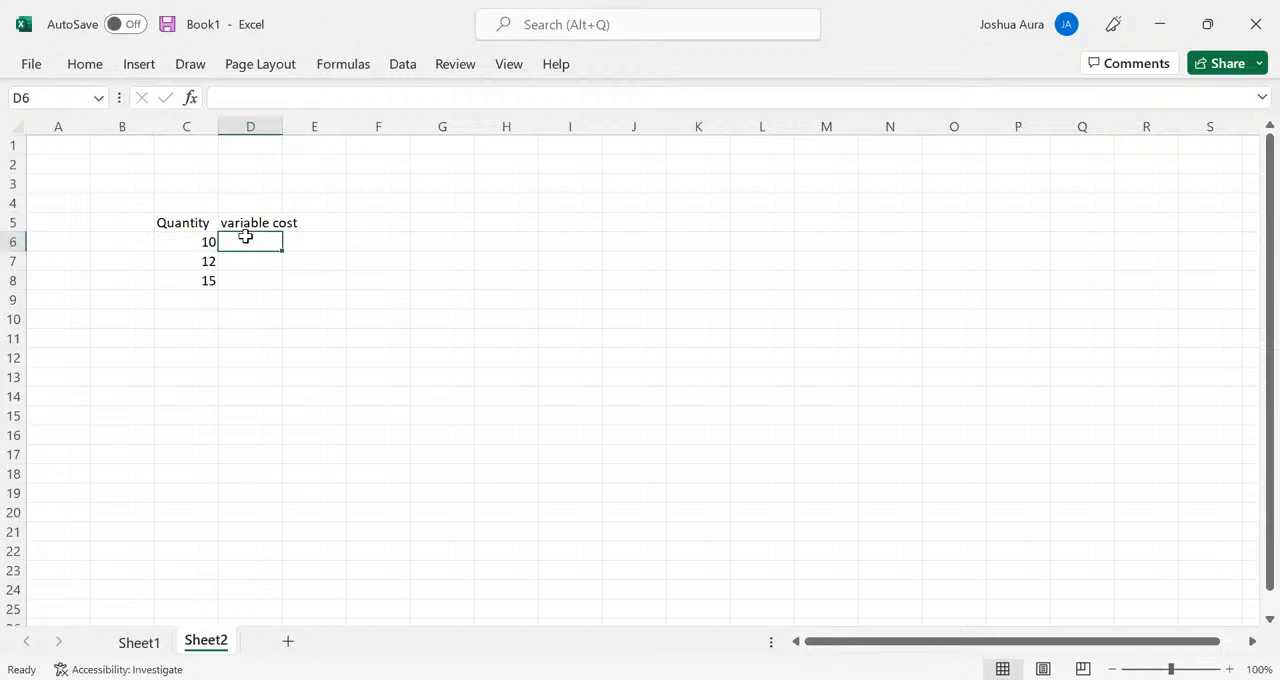
type("2")
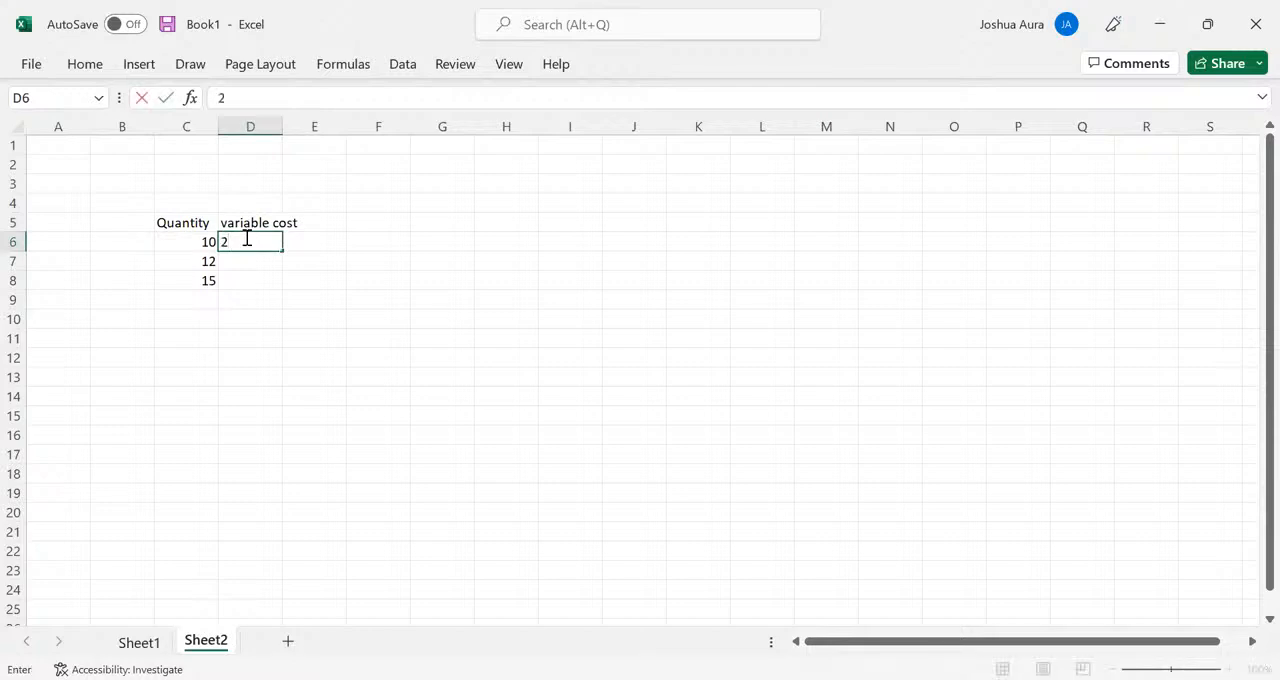
left_click(260, 222)
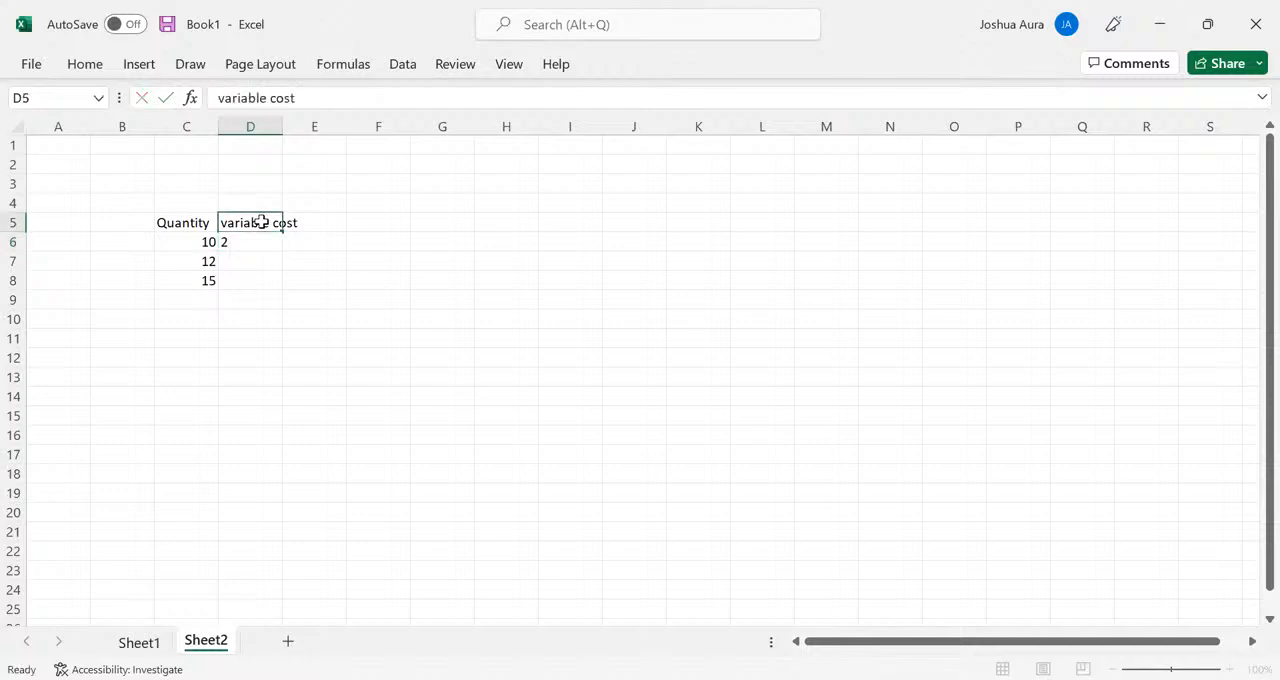
key("Tab")
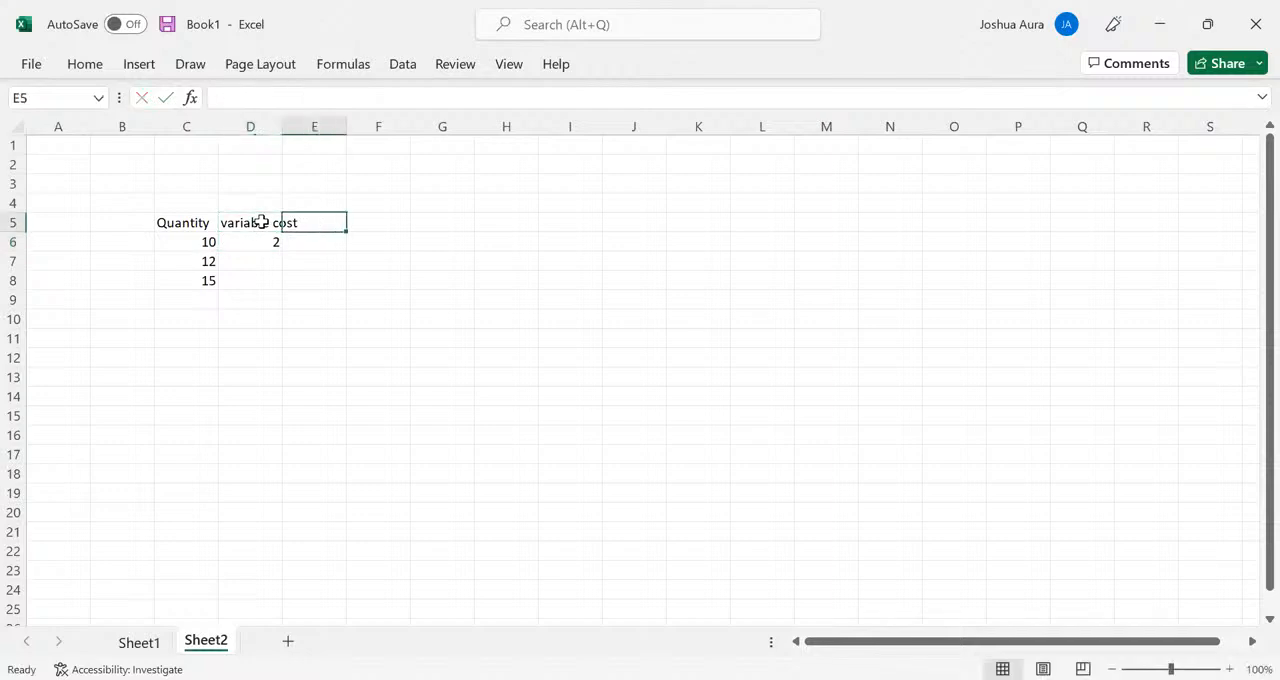
type("Fi")
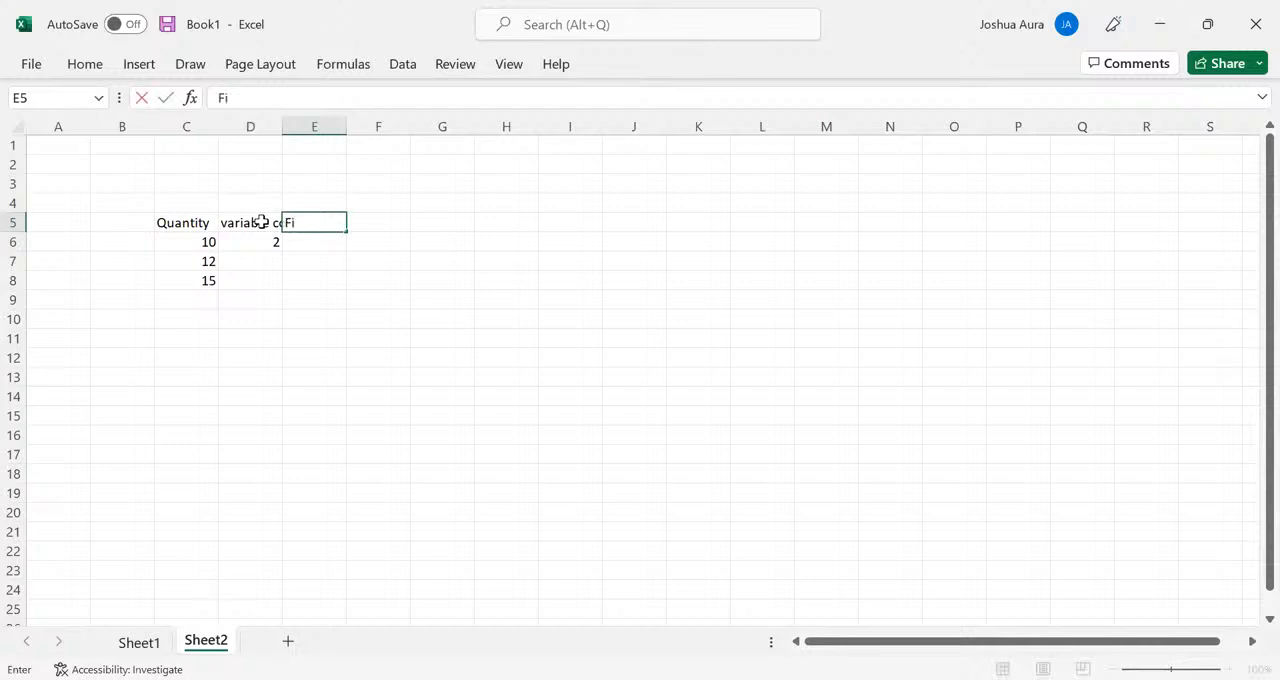
type("xed cost")
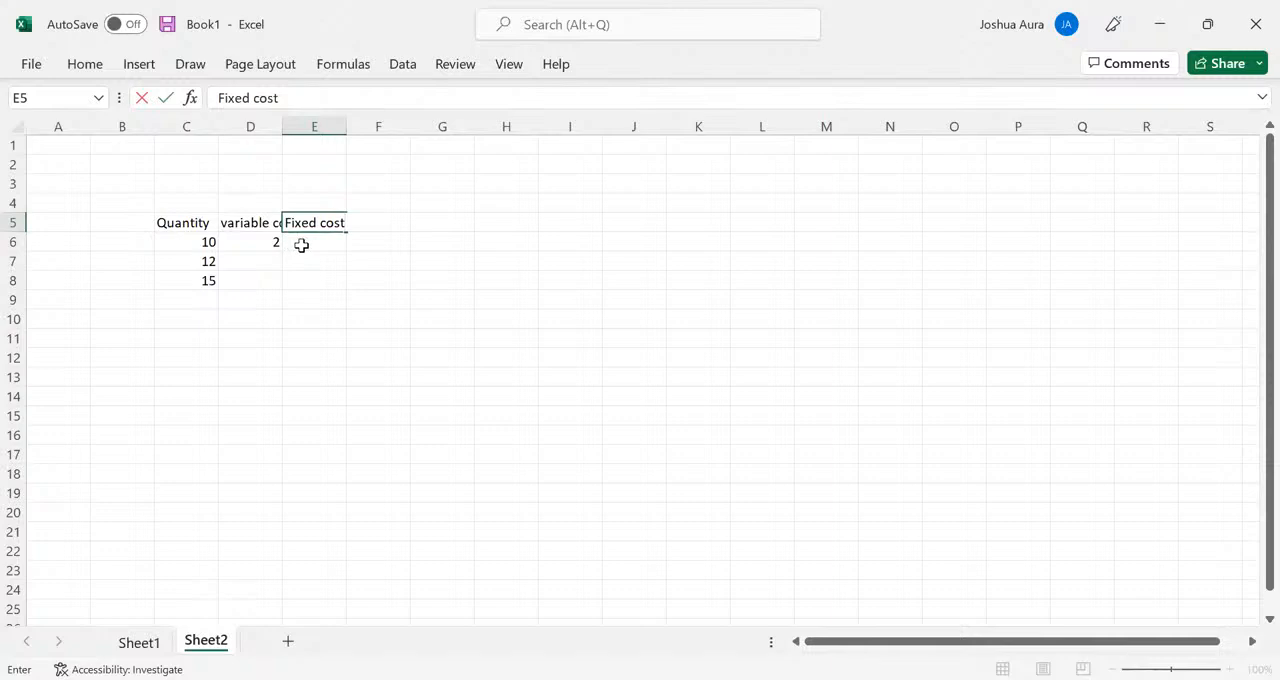
- Enter 50 as the fixed cost in E6
key("Return")
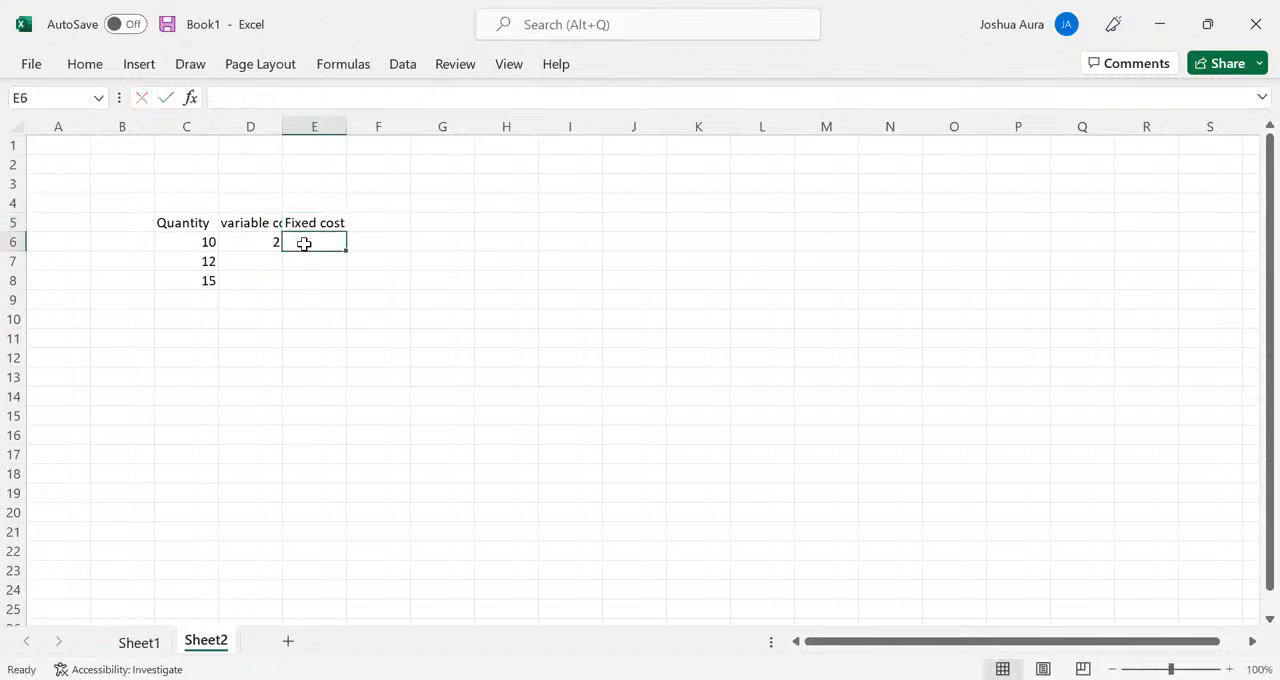
type("10")
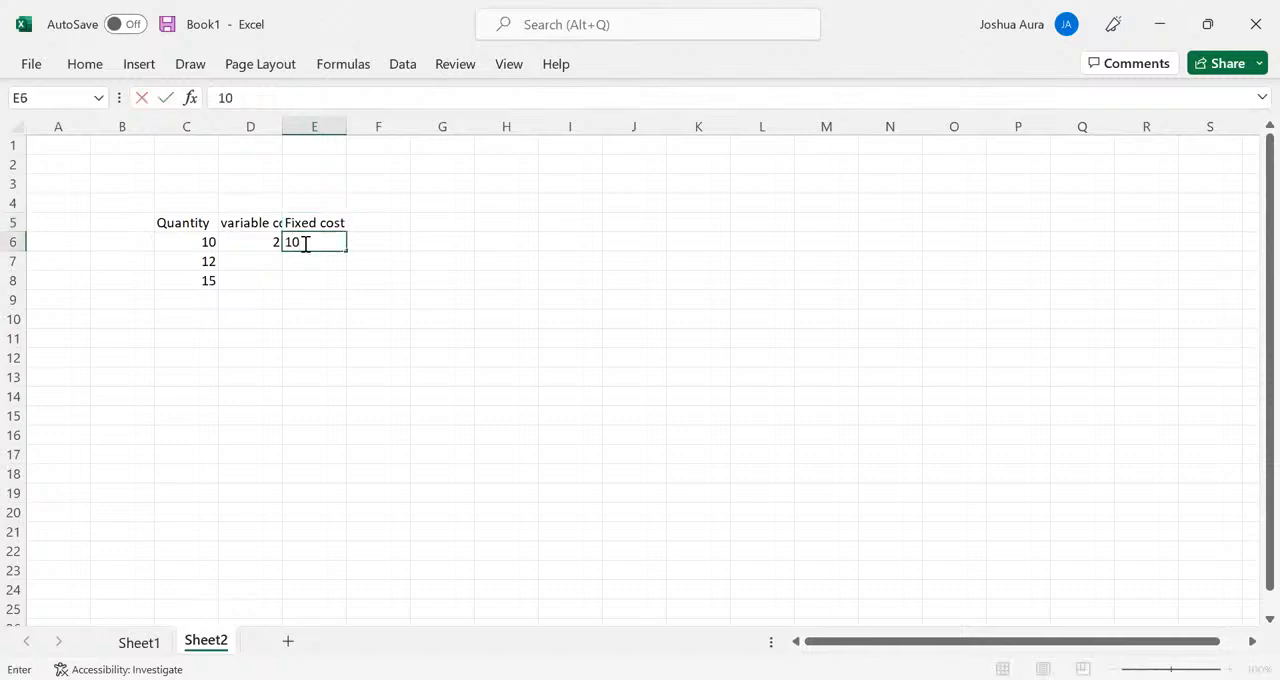
key("BackSpace")
key("BackSpace")
type("50")
- Add the header "Total cost" in F5, beside the Fixed cost header
left_click(391, 225)
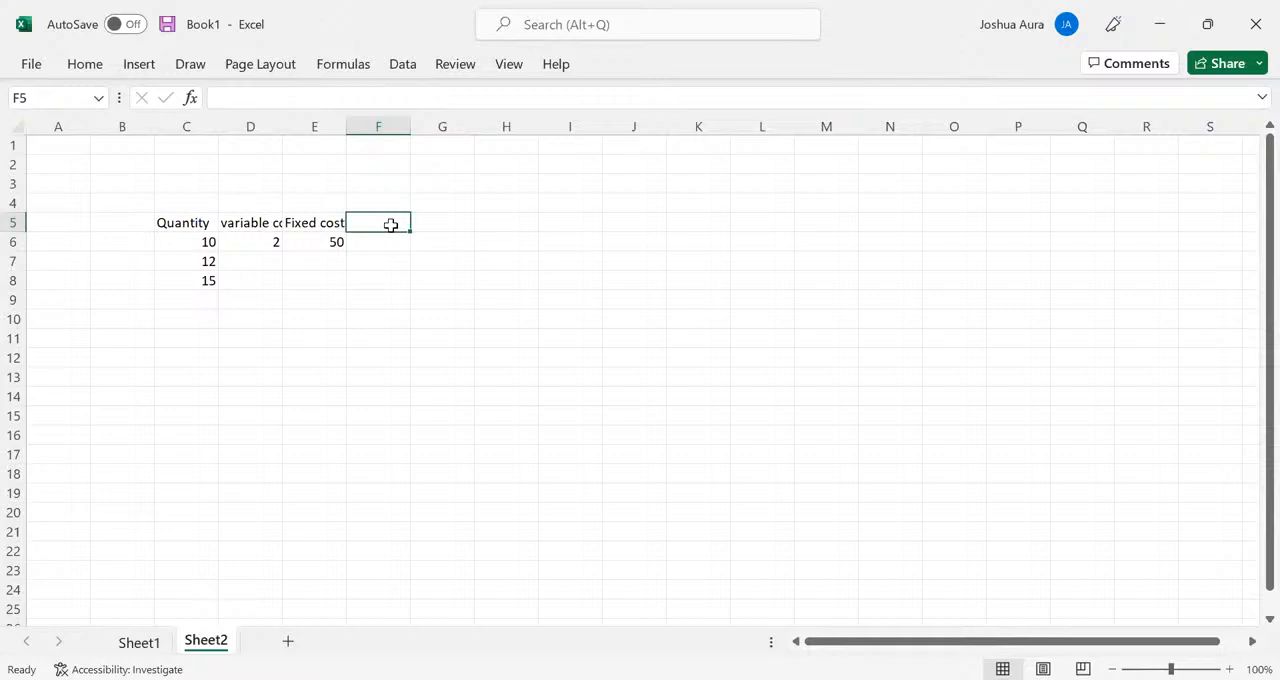
type("Tota")
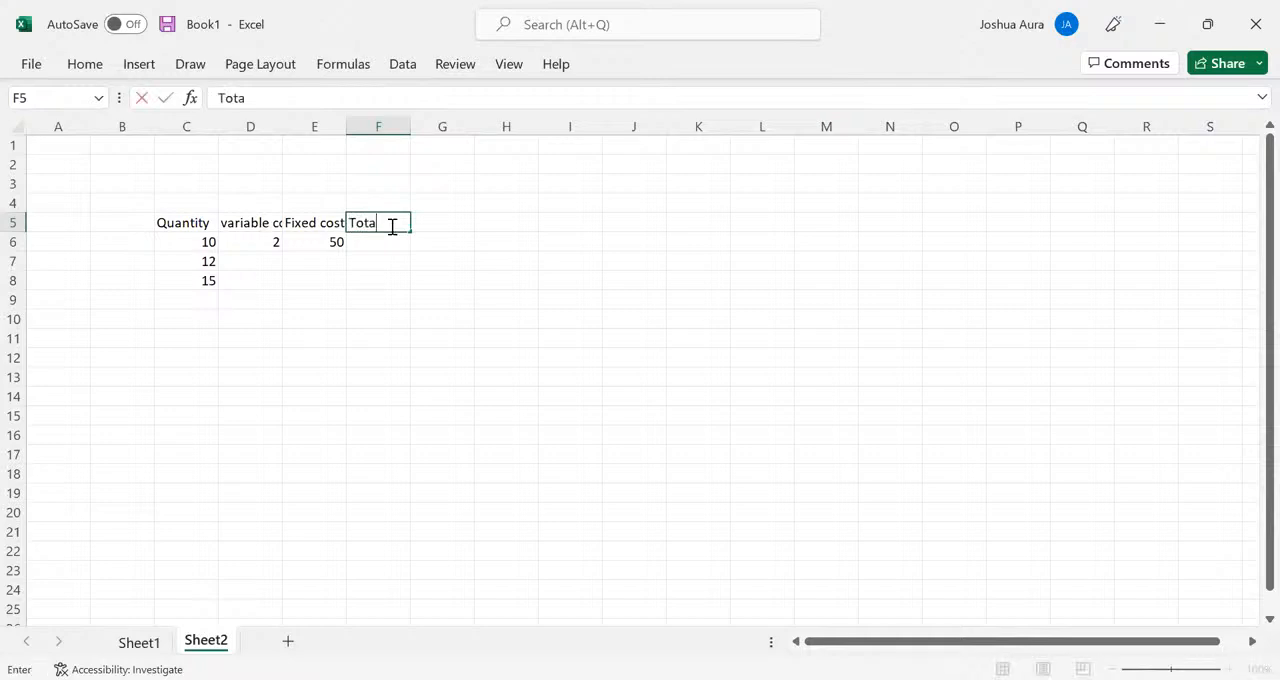
type("l cost")
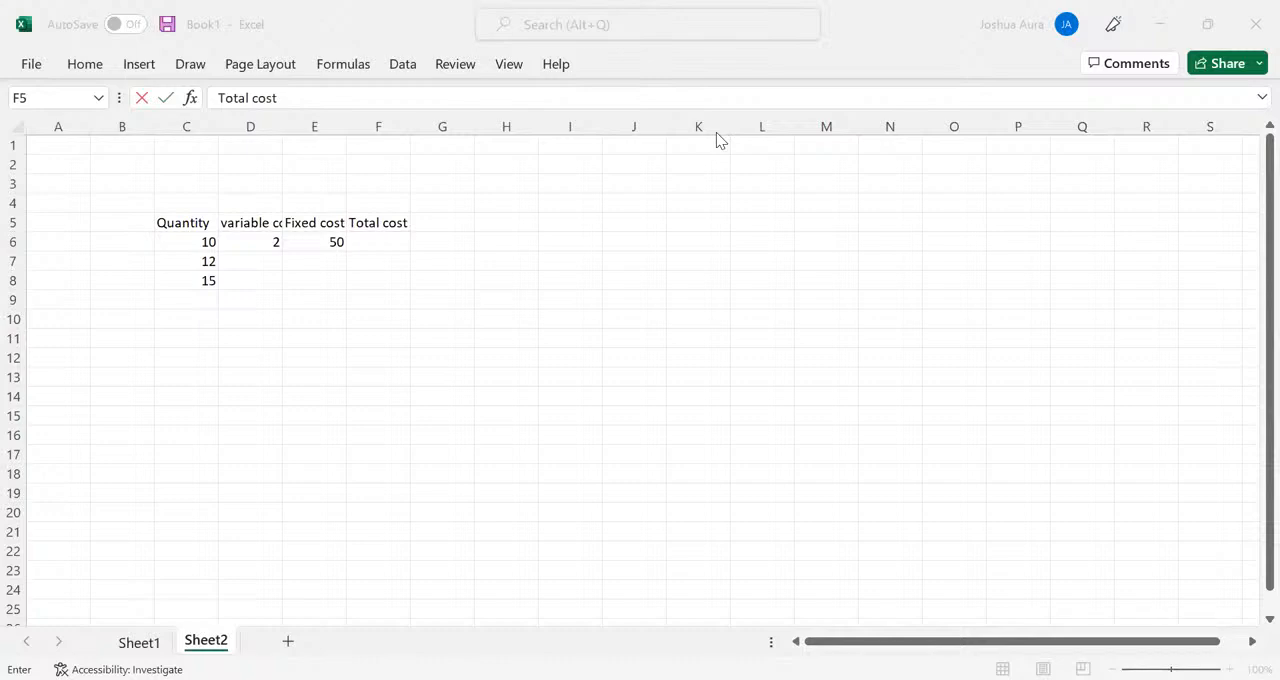
left_click(420, 331)
- Write the formula note "Total cost=Vx+F" as text in G16, below the table
left_click(449, 433)
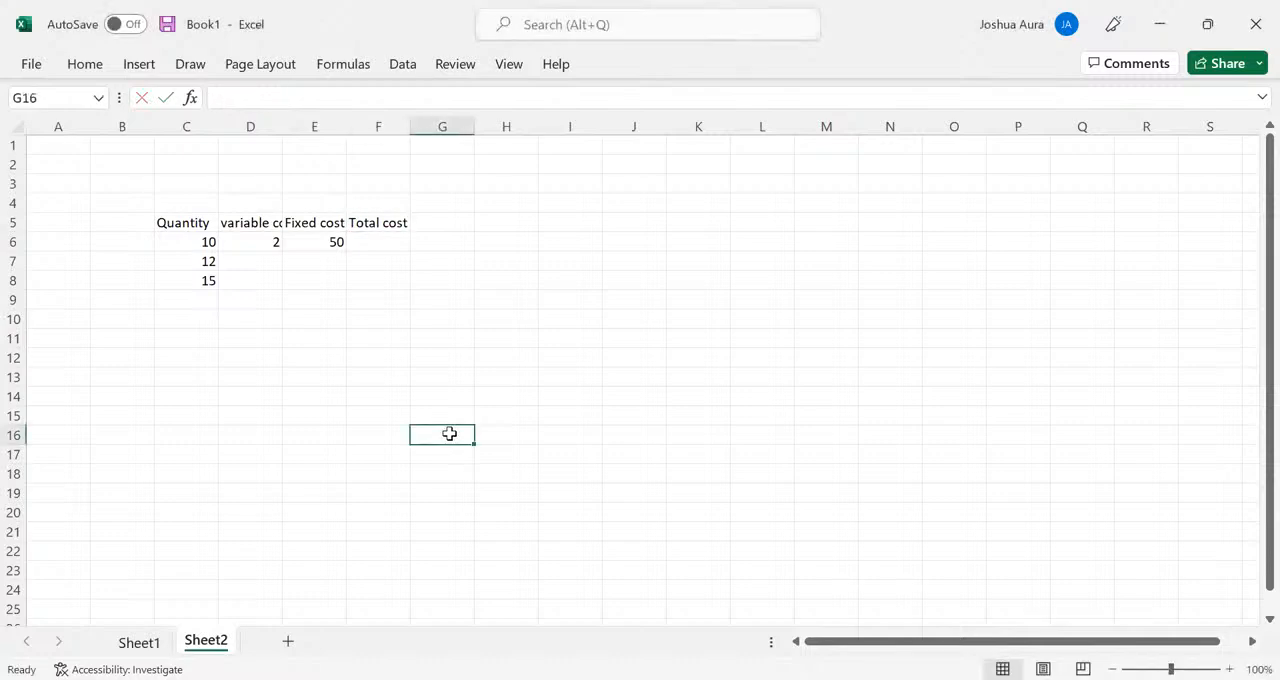
type("Tota")
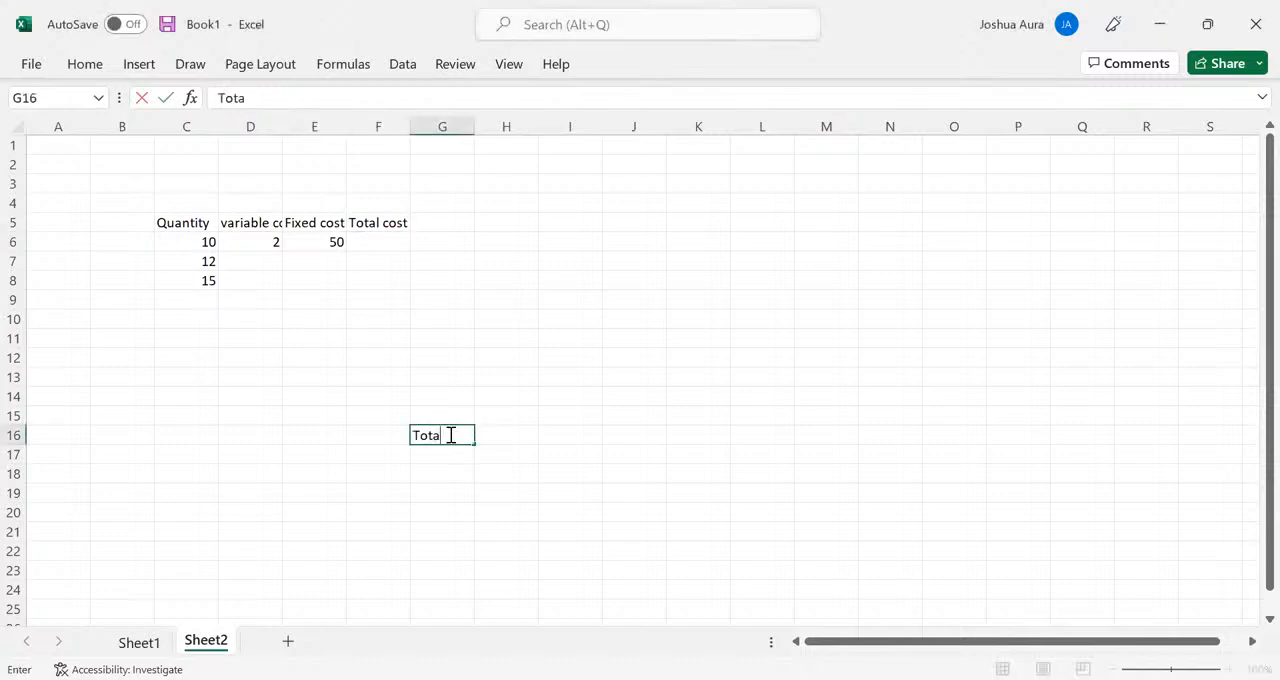
type("l cost=Vx+")
type("F")
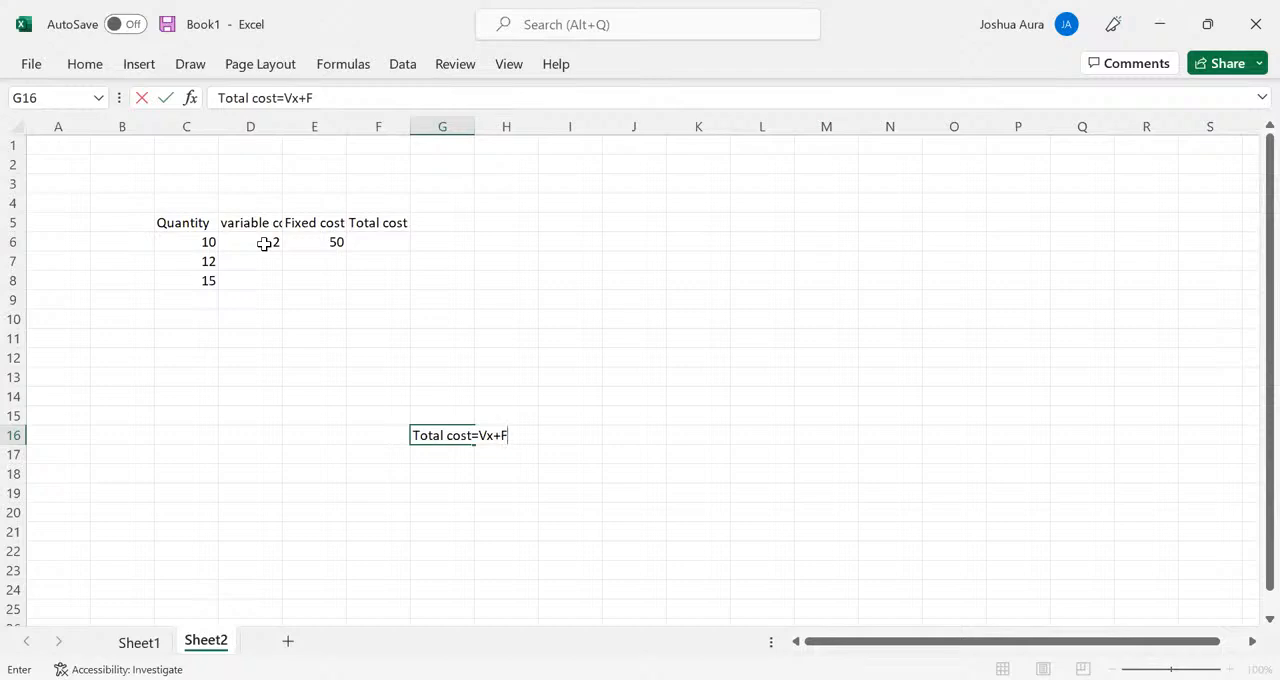
- Calculate the total cost in F6 with =C6*$D$6+$E$6 and fill the formula down to F8
left_click(384, 244)
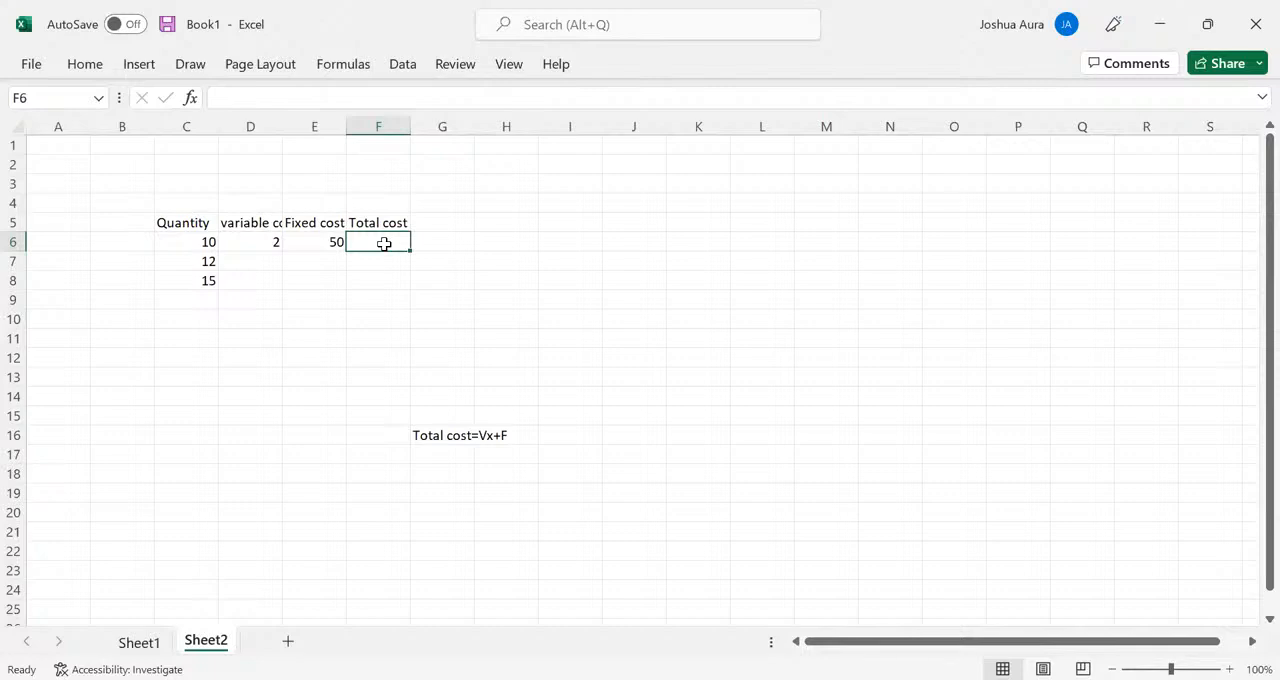
type("=")
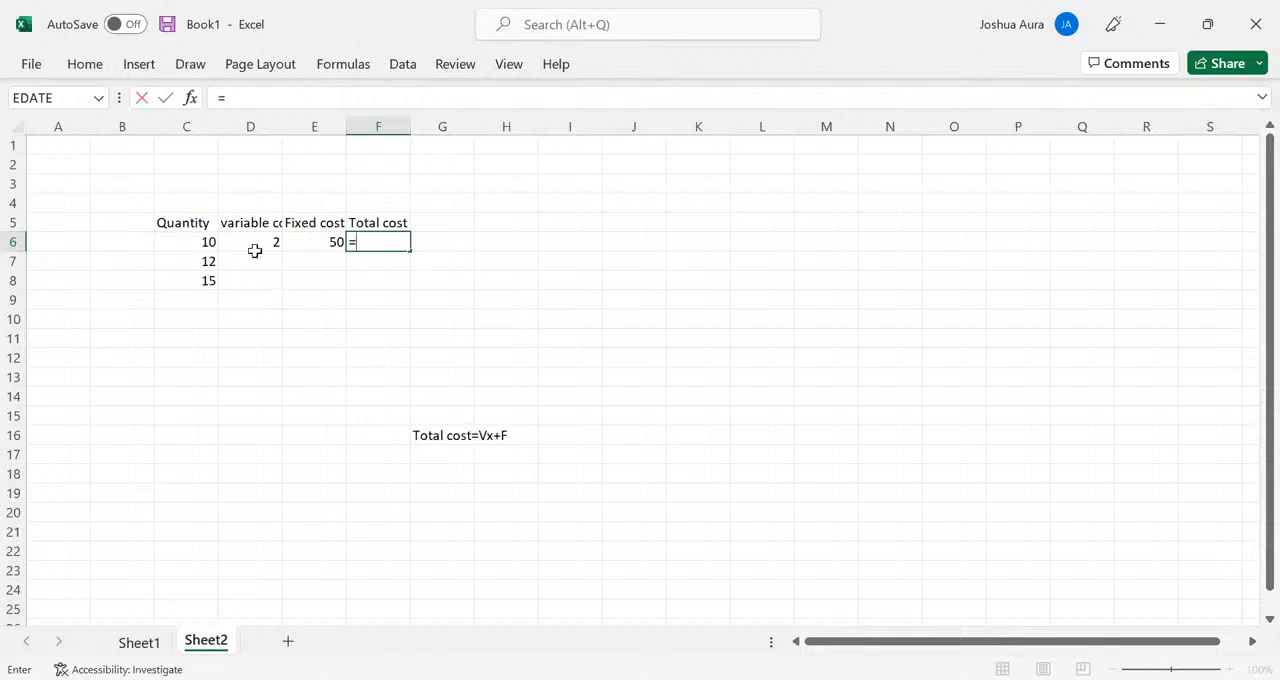
left_click(202, 242)
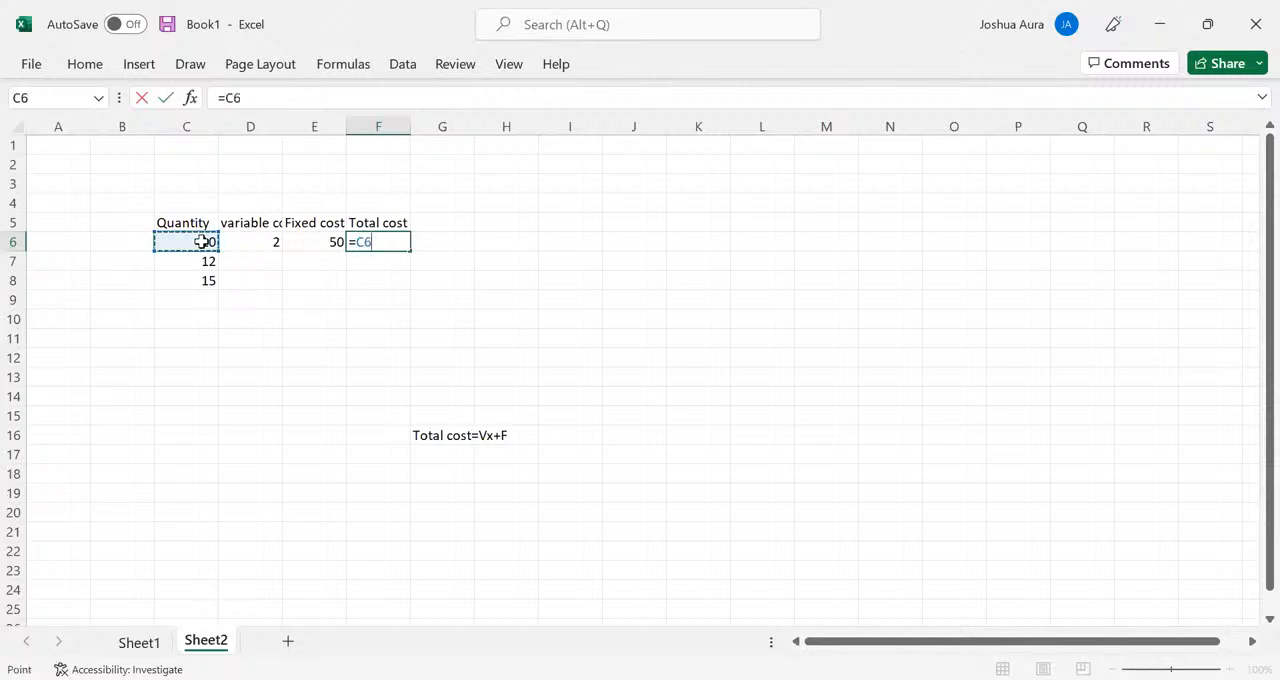
type("*")
left_click(270, 242)
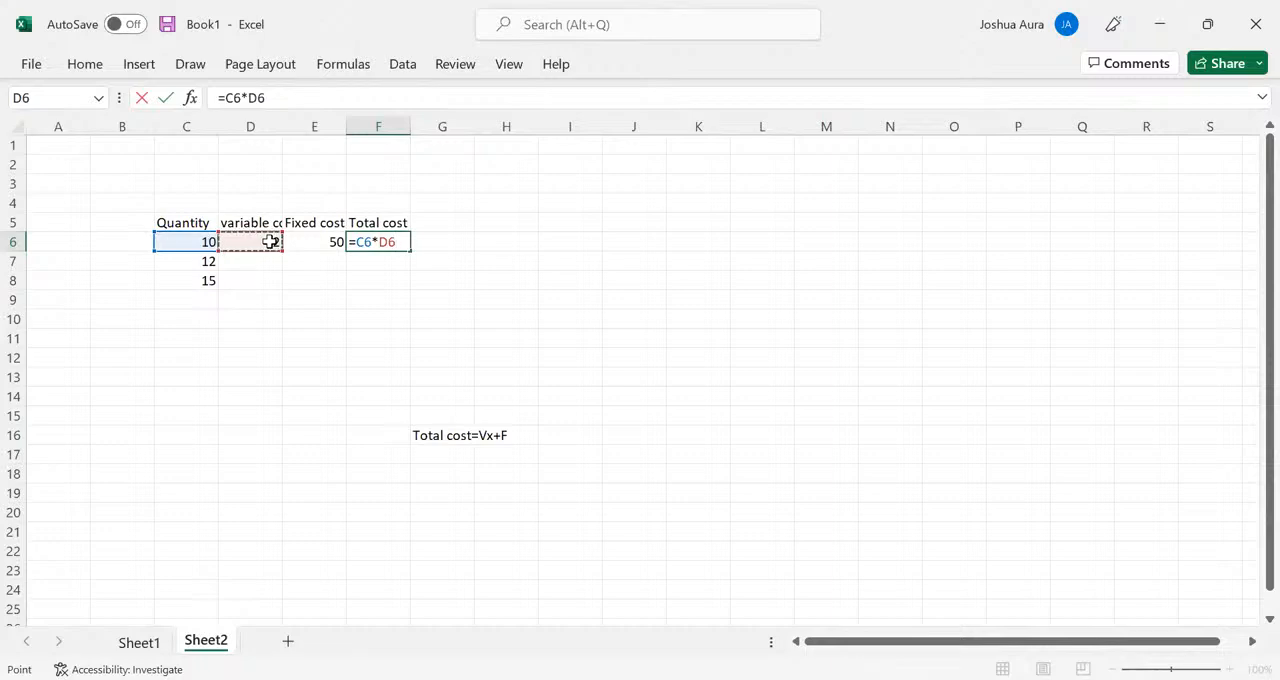
key("F4")
type("+")
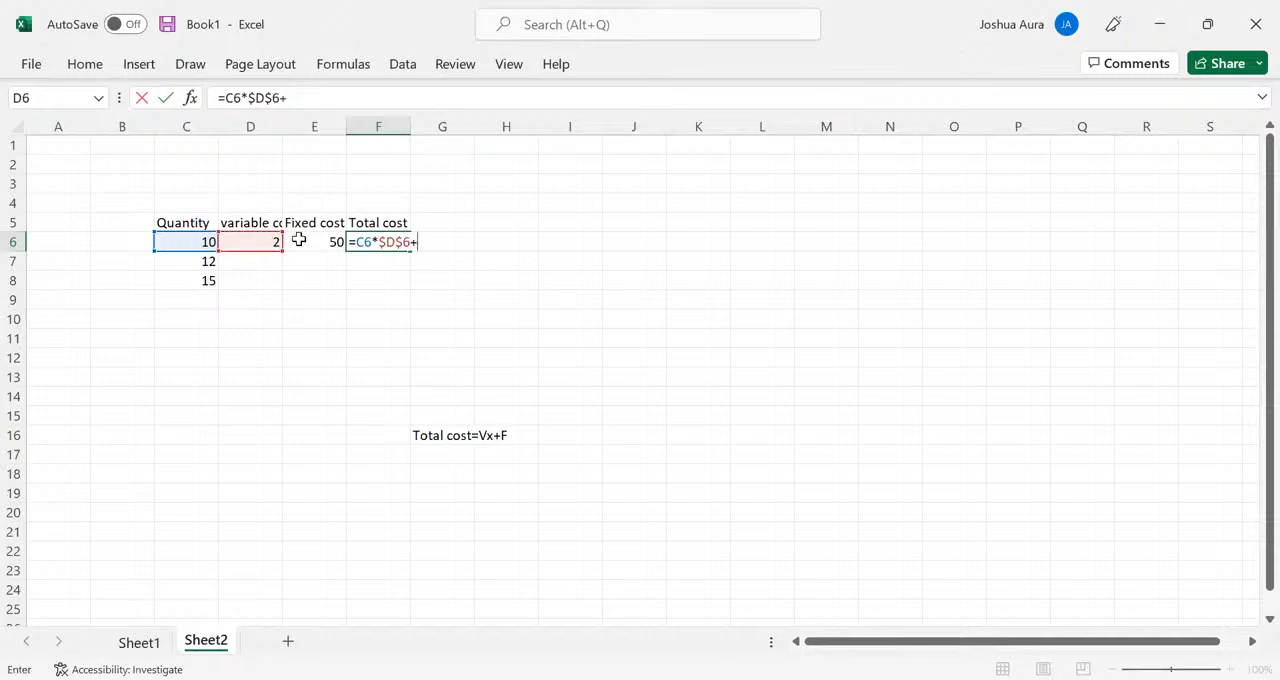
left_click(339, 241)
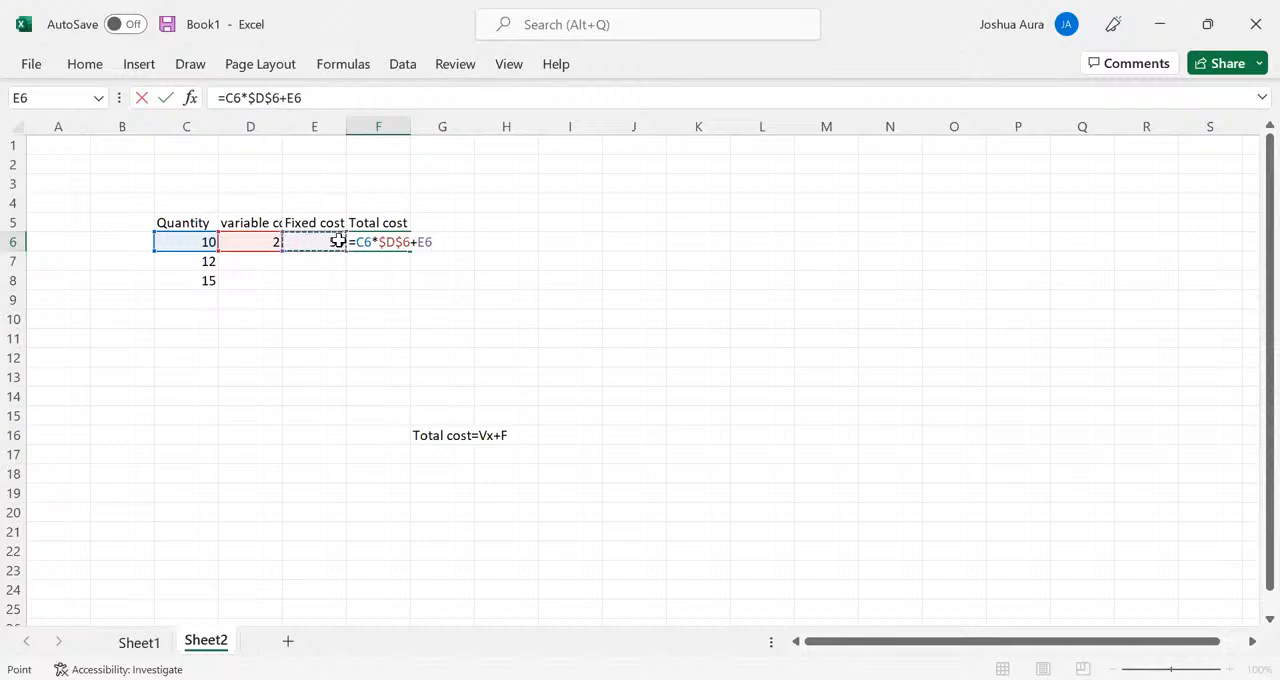
key("F4")
key("Return")
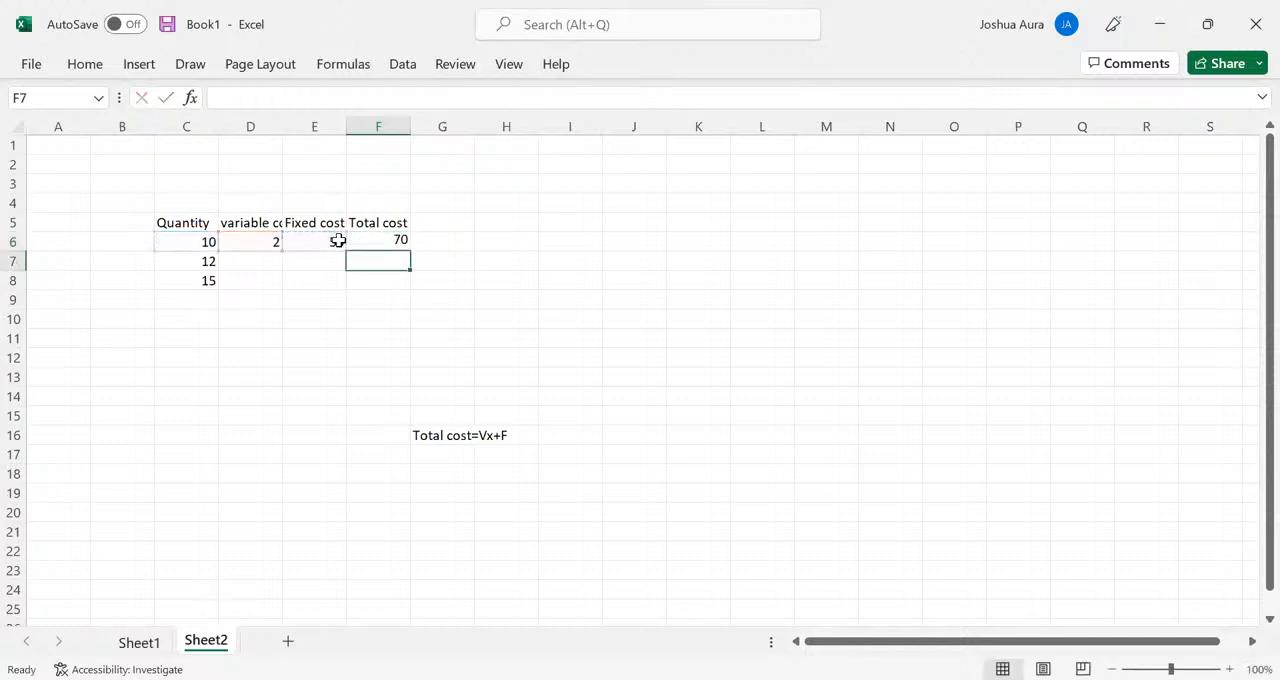
left_click(388, 241)
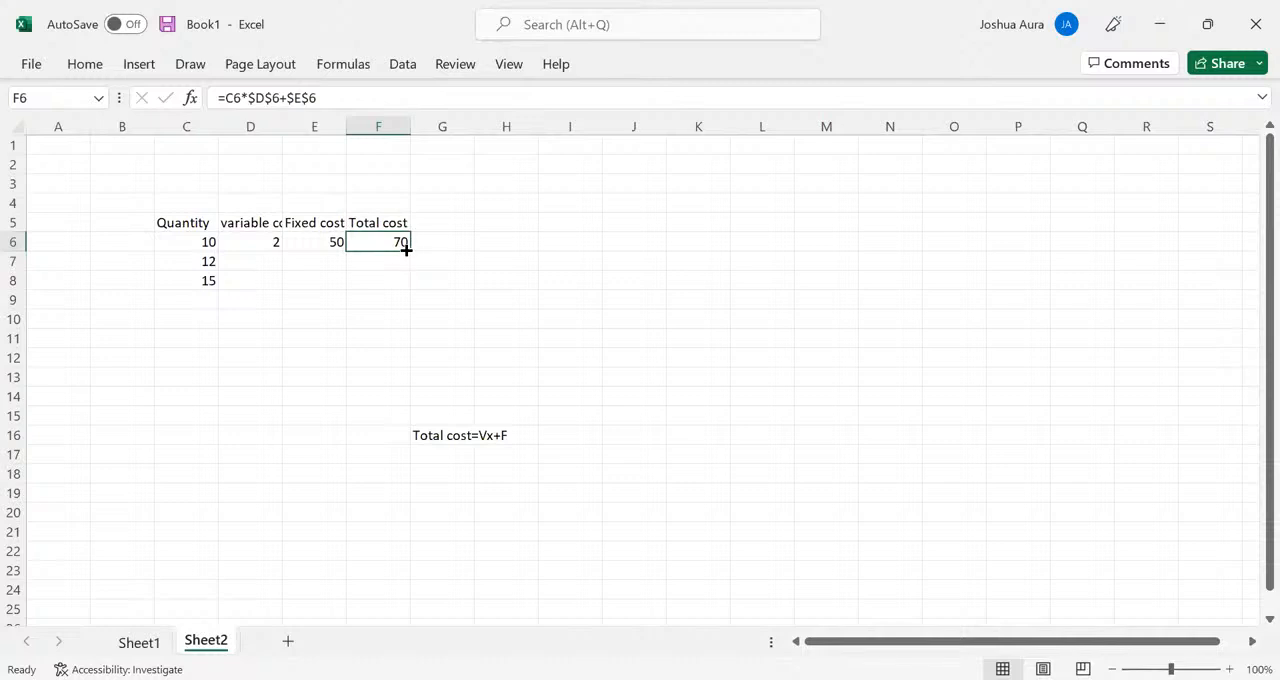
left_click_drag(409, 248, 409, 287)
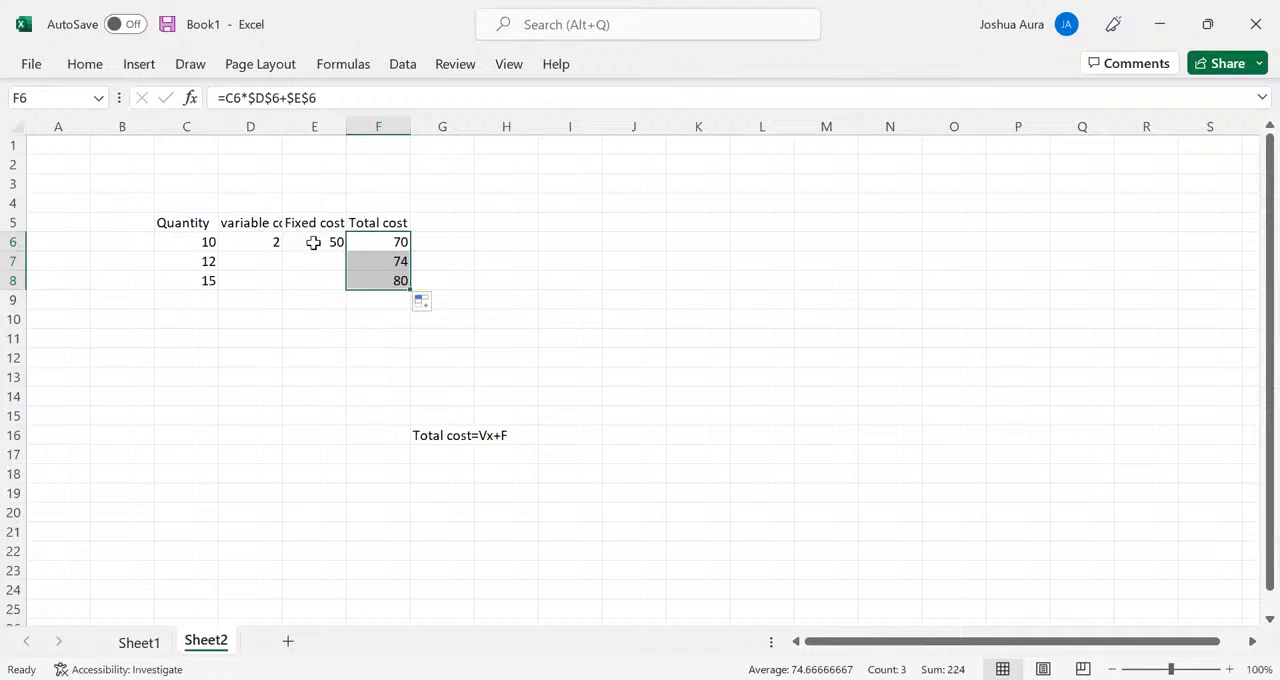
- Remove the absolute references from F6 so the formula is =C6*D6+E6, and fill it down to F8
left_click(378, 236)
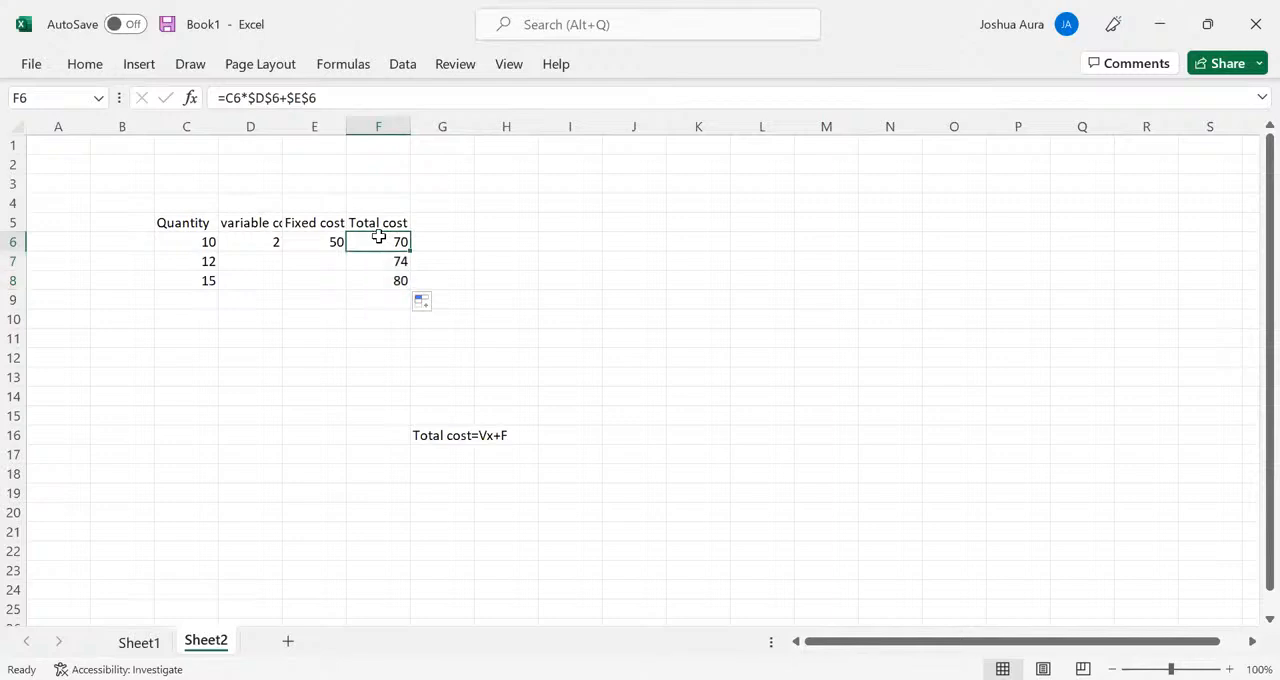
double_click(378, 236)
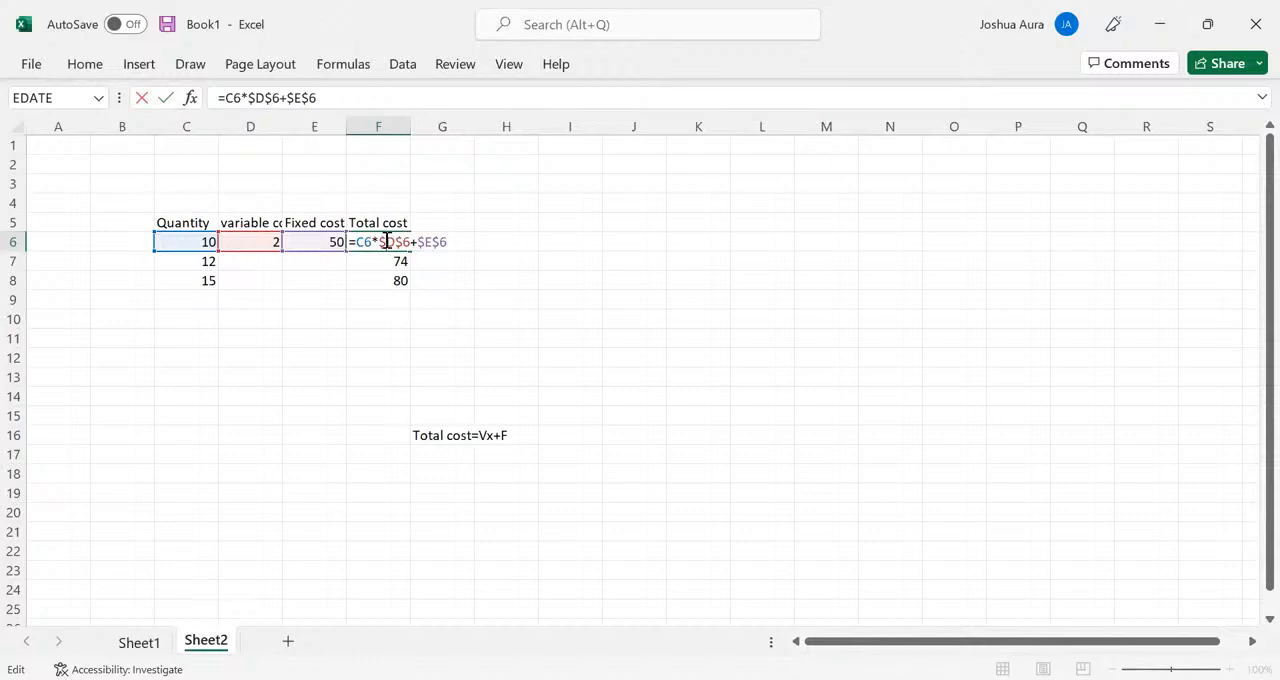
left_click(387, 241)
key("BackSpace")
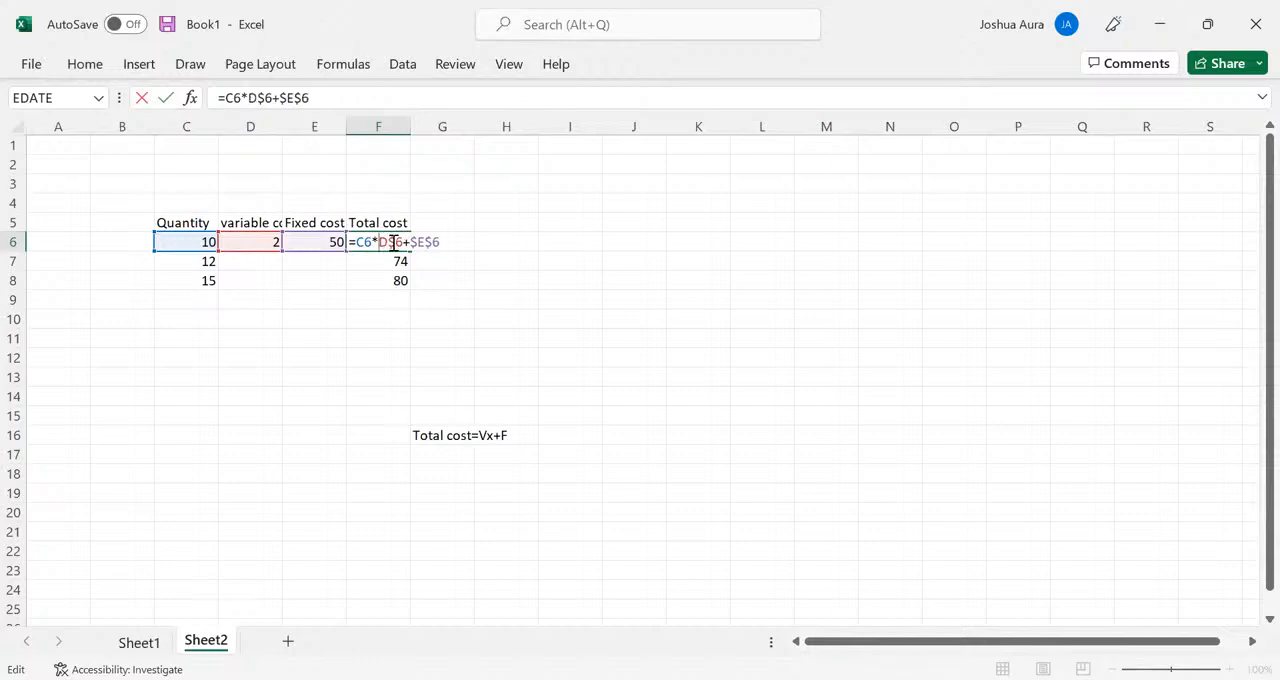
left_click(395, 242)
key("BackSpace")
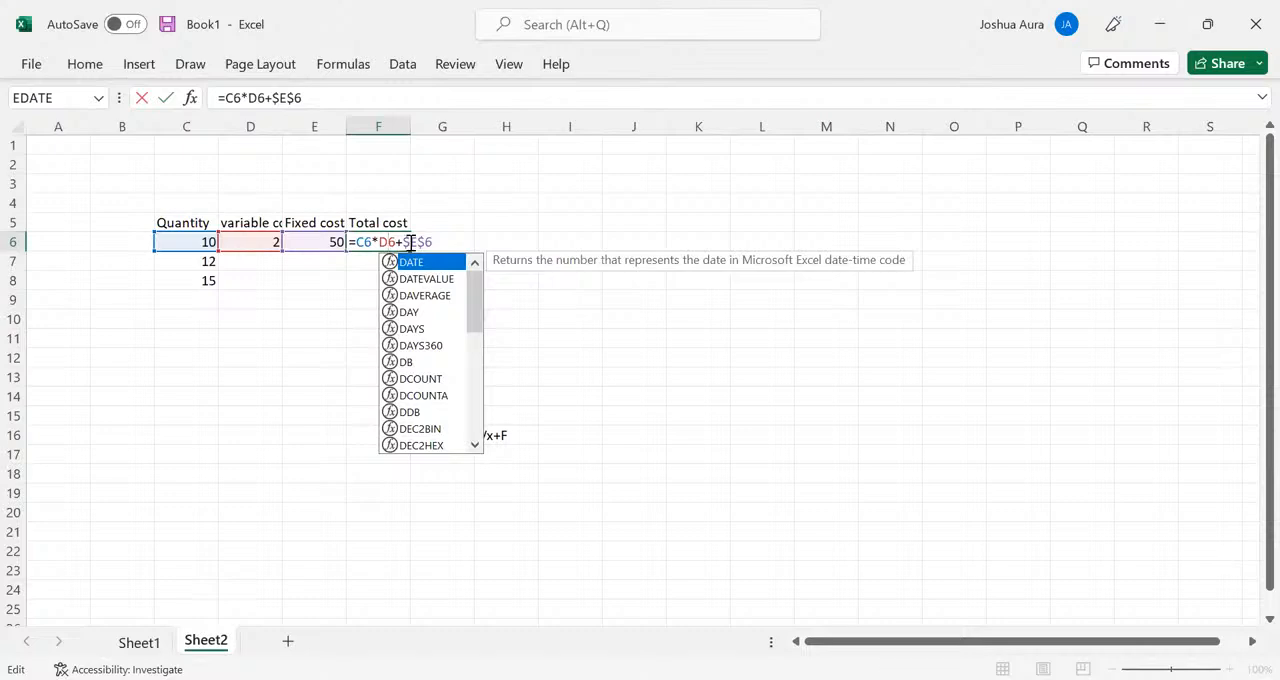
left_click(410, 242)
key("BackSpace")
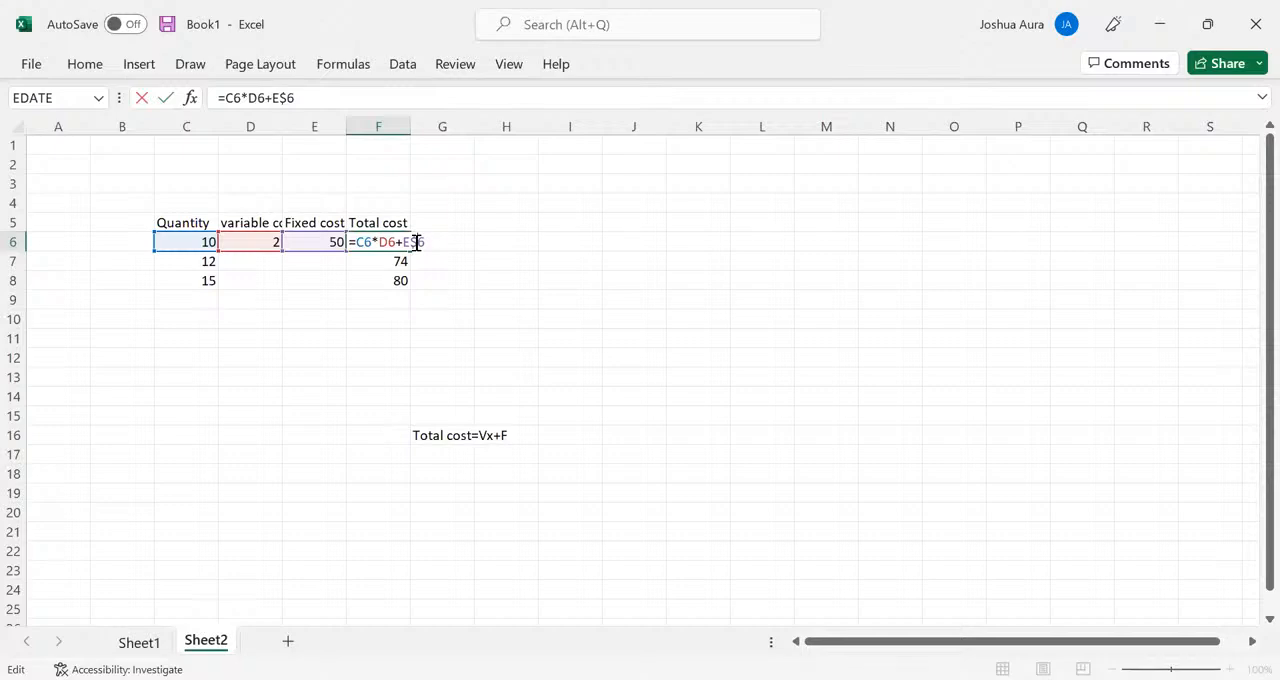
left_click(416, 242)
key("BackSpace")
key("Return")
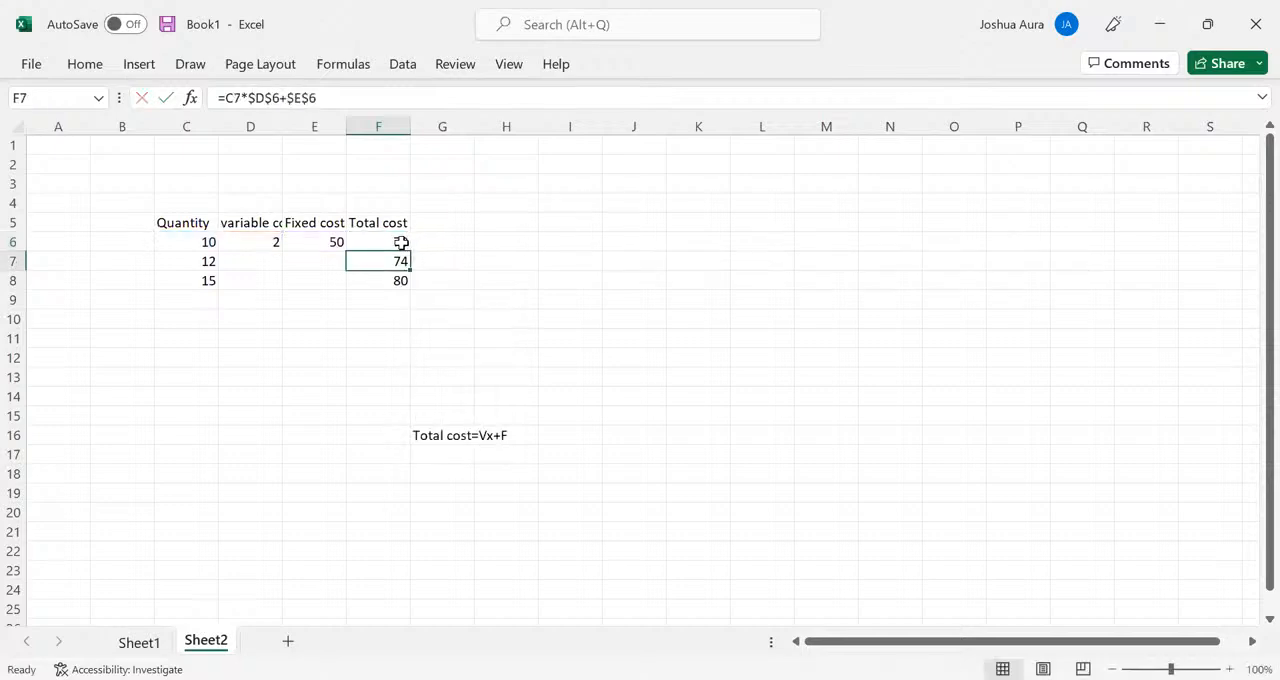
left_click(400, 242)
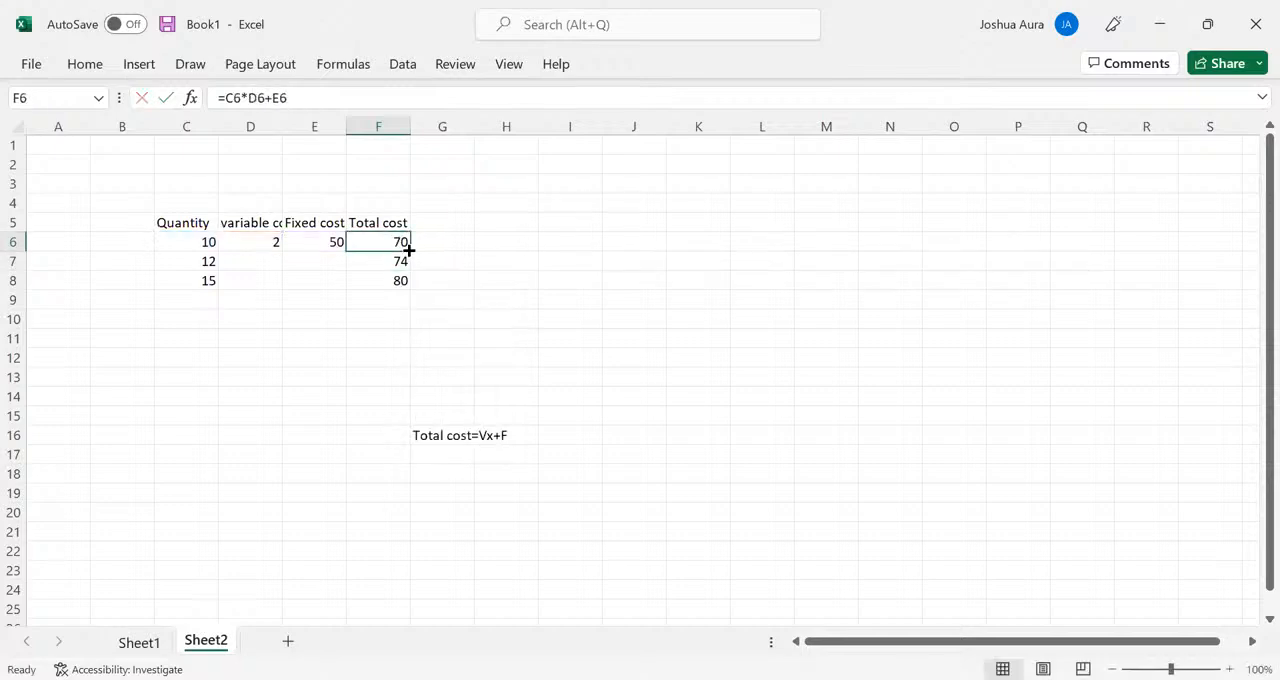
left_click_drag(409, 250, 409, 282)
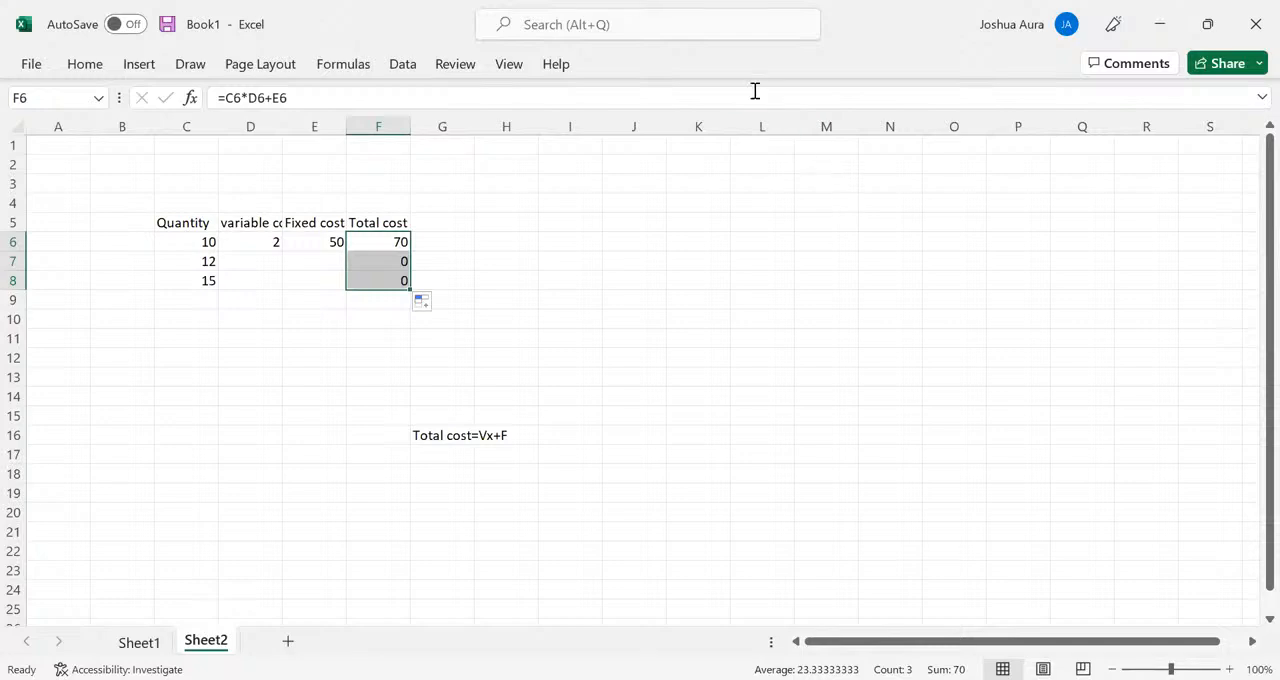
- Switch to the other Excel window with the Quantity and Price headers and clear the Price header in E3
key("alt+Tab")
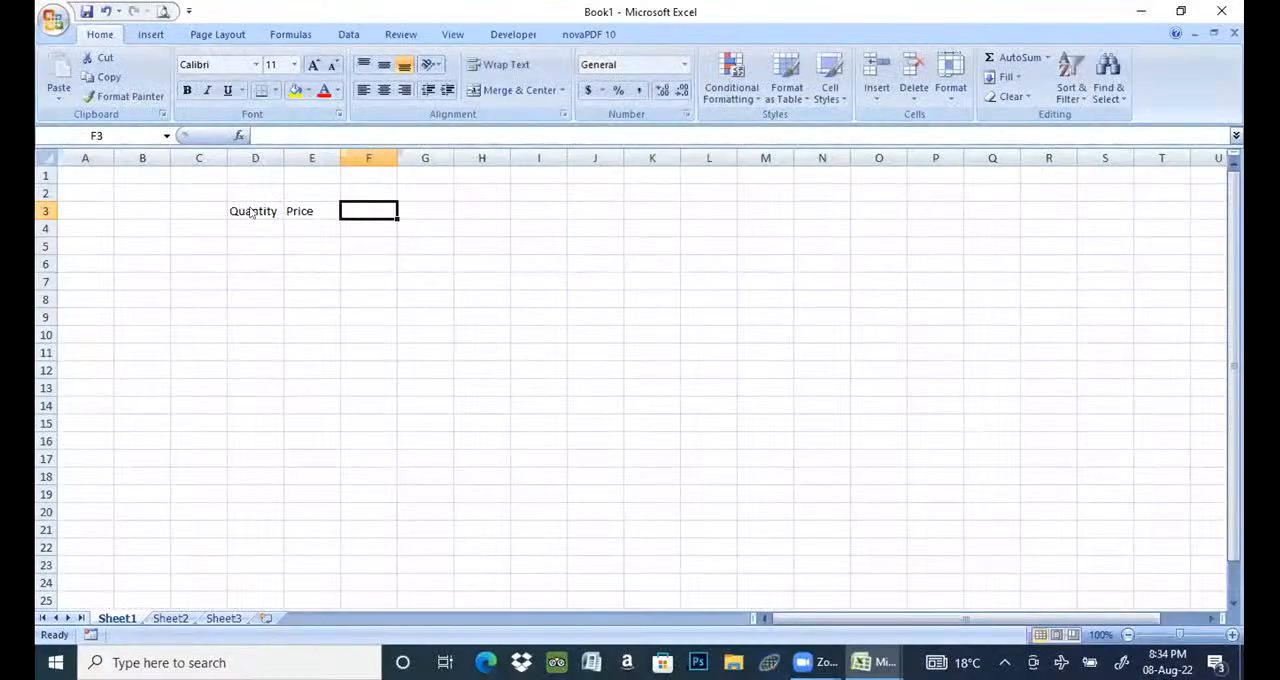
type("R")
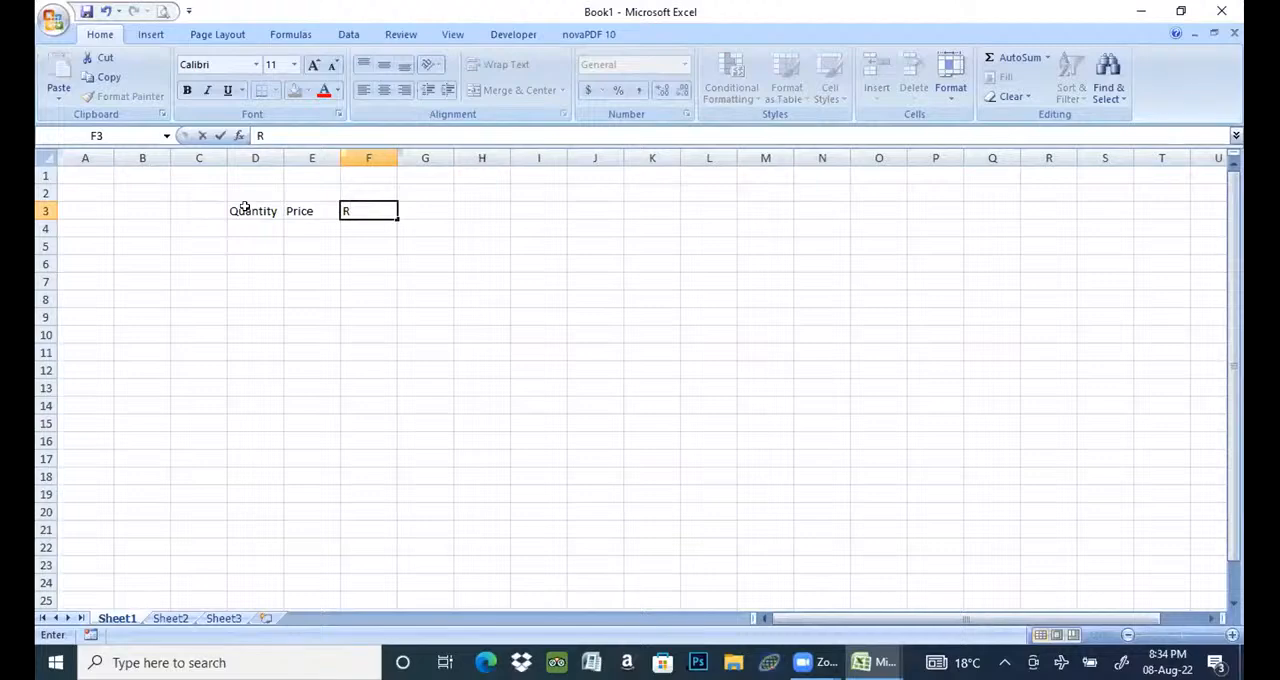
key("BackSpace")
left_click(325, 215)
key("BackSpace")
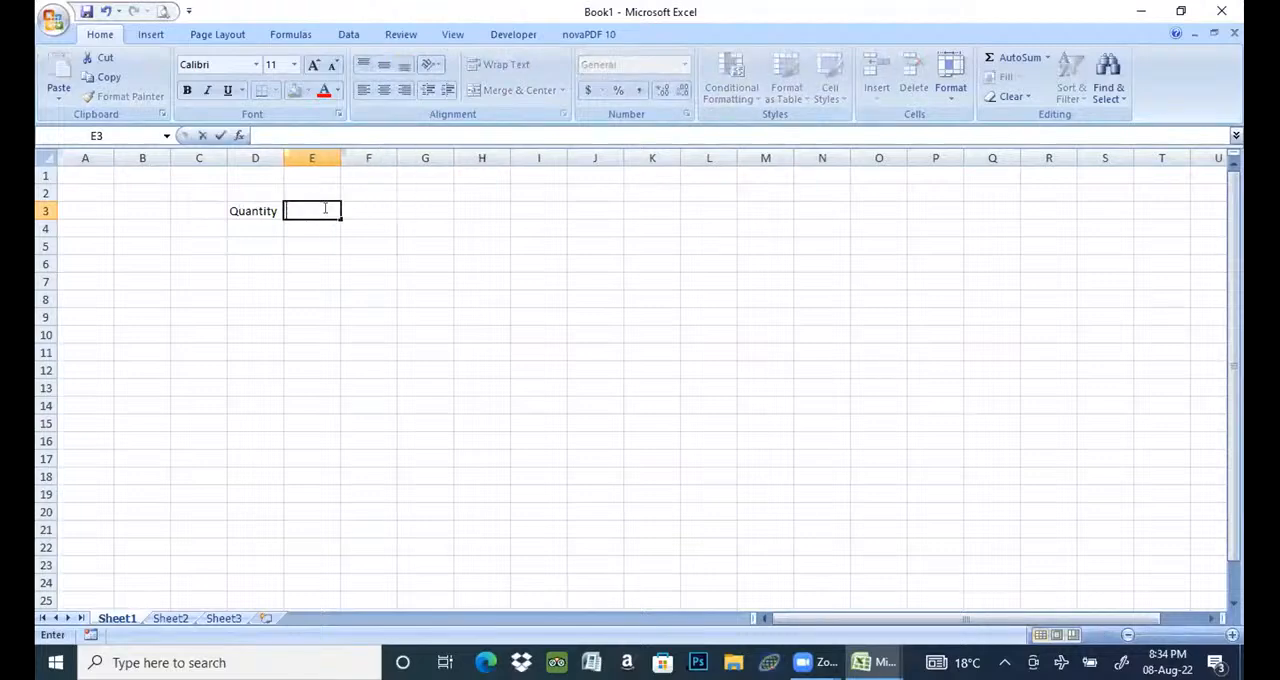
- Enter the quantities 20, 40 and 50 in D4 to D6
left_click(266, 228)
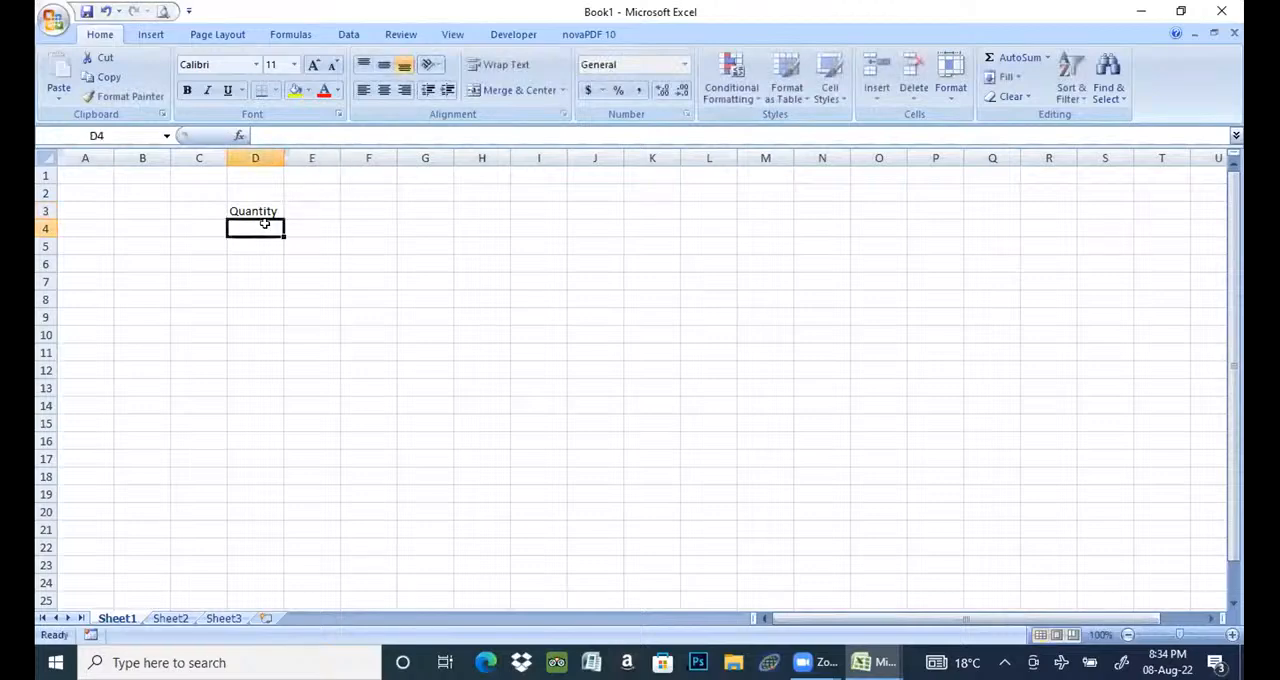
type("20")
key("Return")
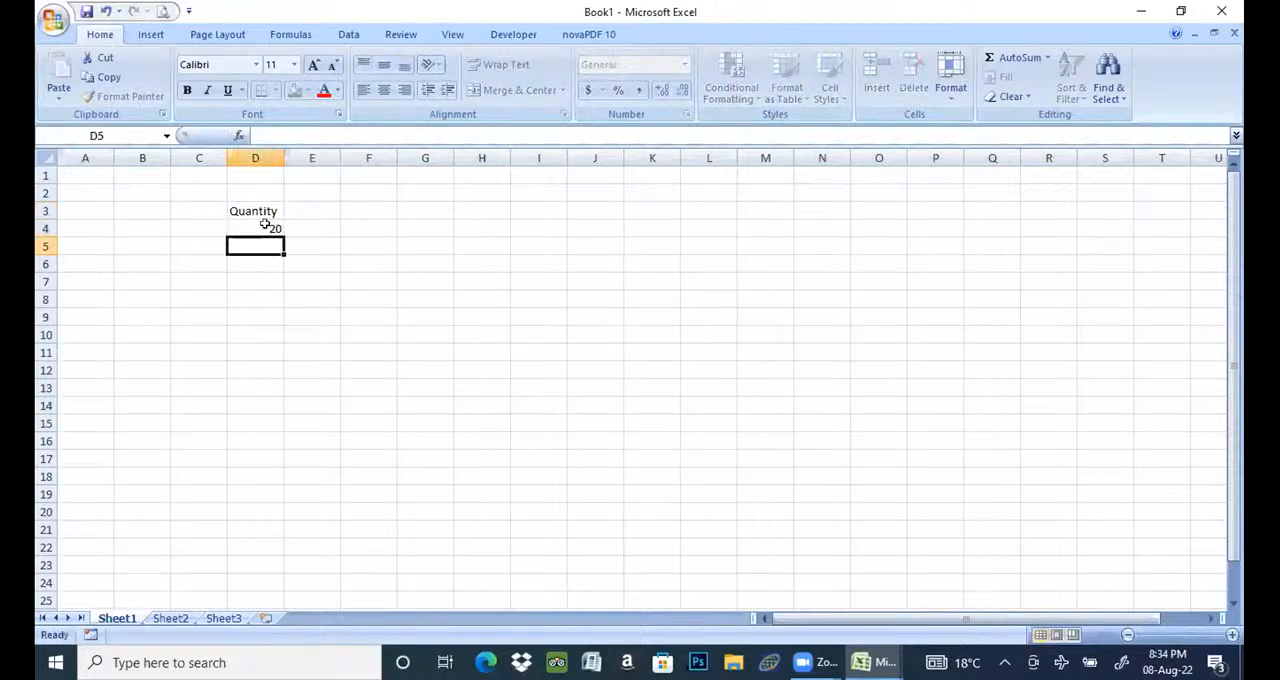
type("40")
key("Return")
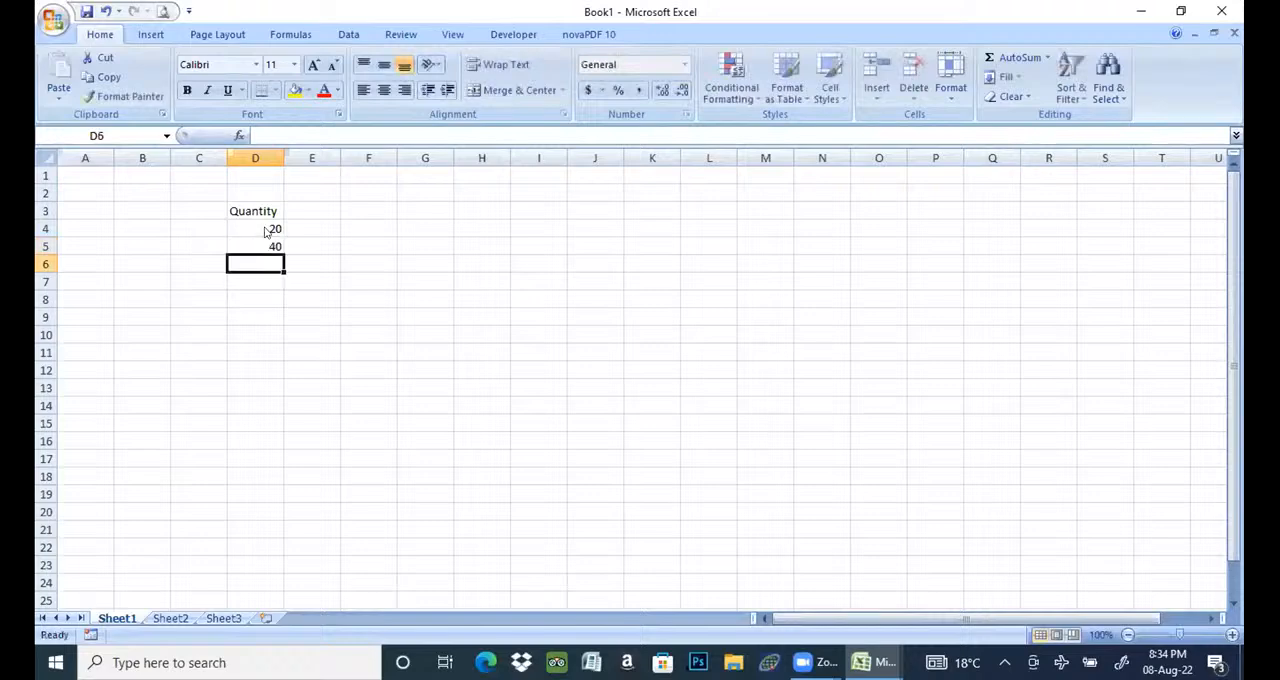
type("50")
key("Return")
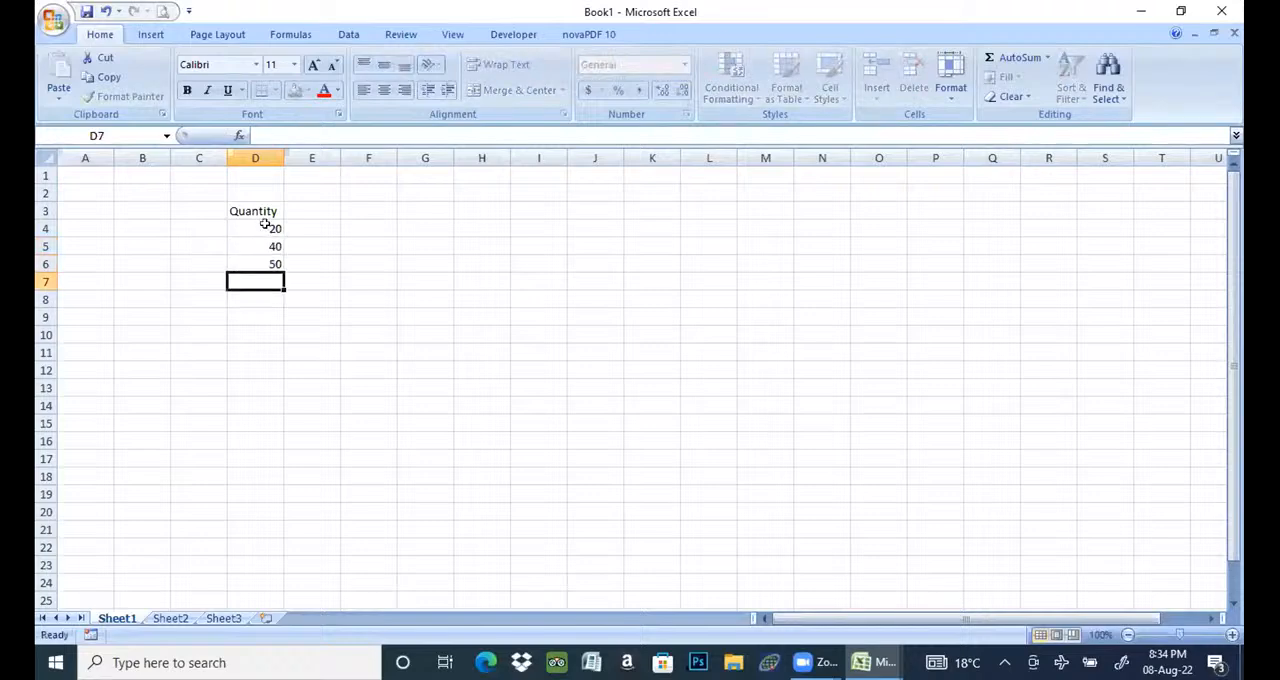
- Enter the header "Variable cost" in E3, beside the Quantity header
left_click(316, 209)
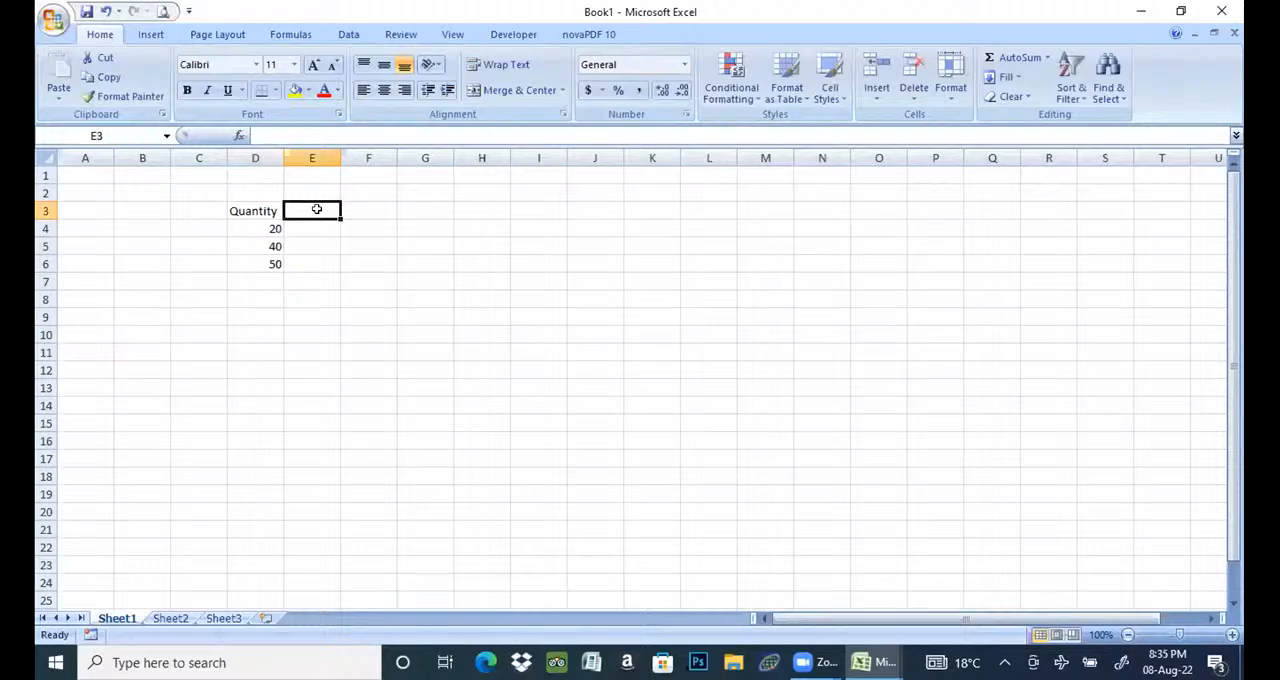
type("Variabl")
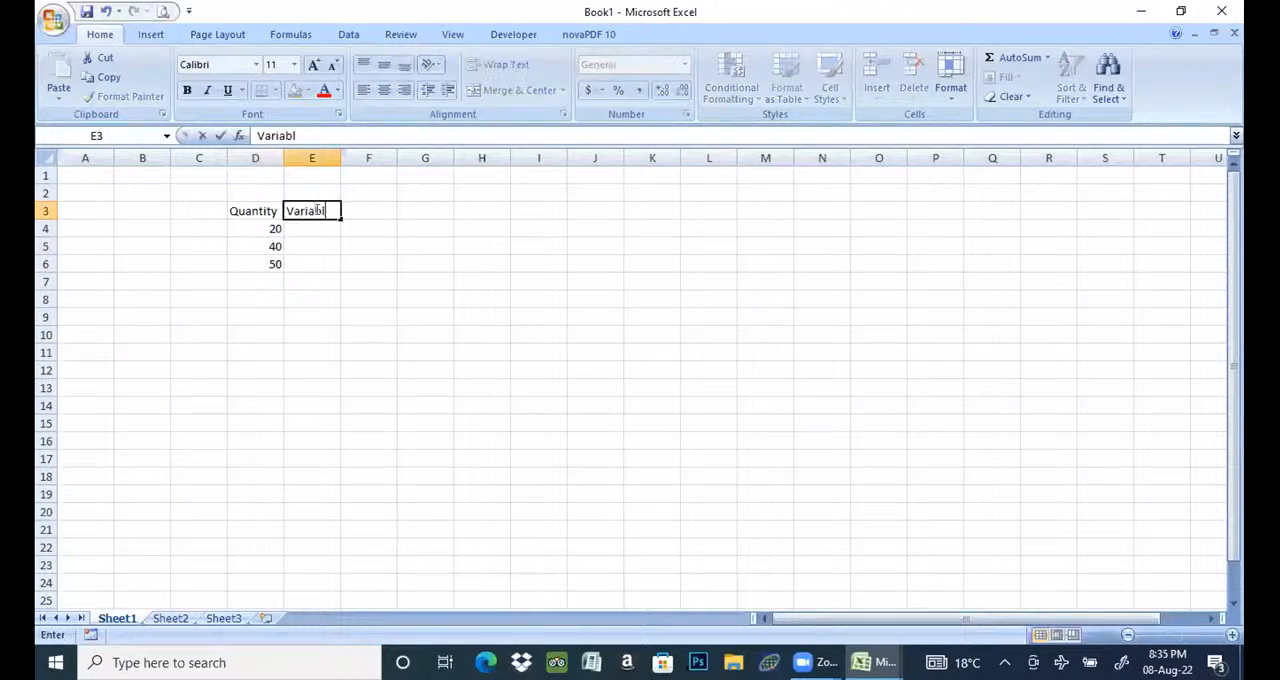
type("e cost")
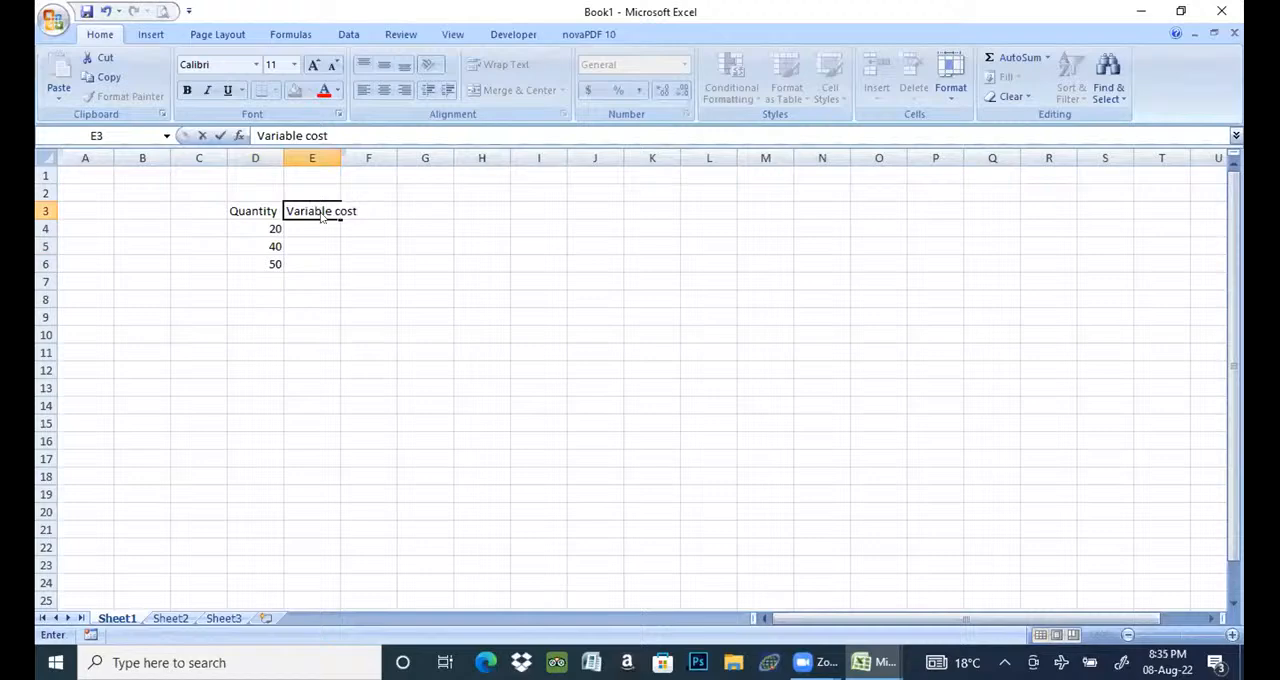
- Enter the header "F.Cost" in F3, beside the Variable cost header
key("Tab")
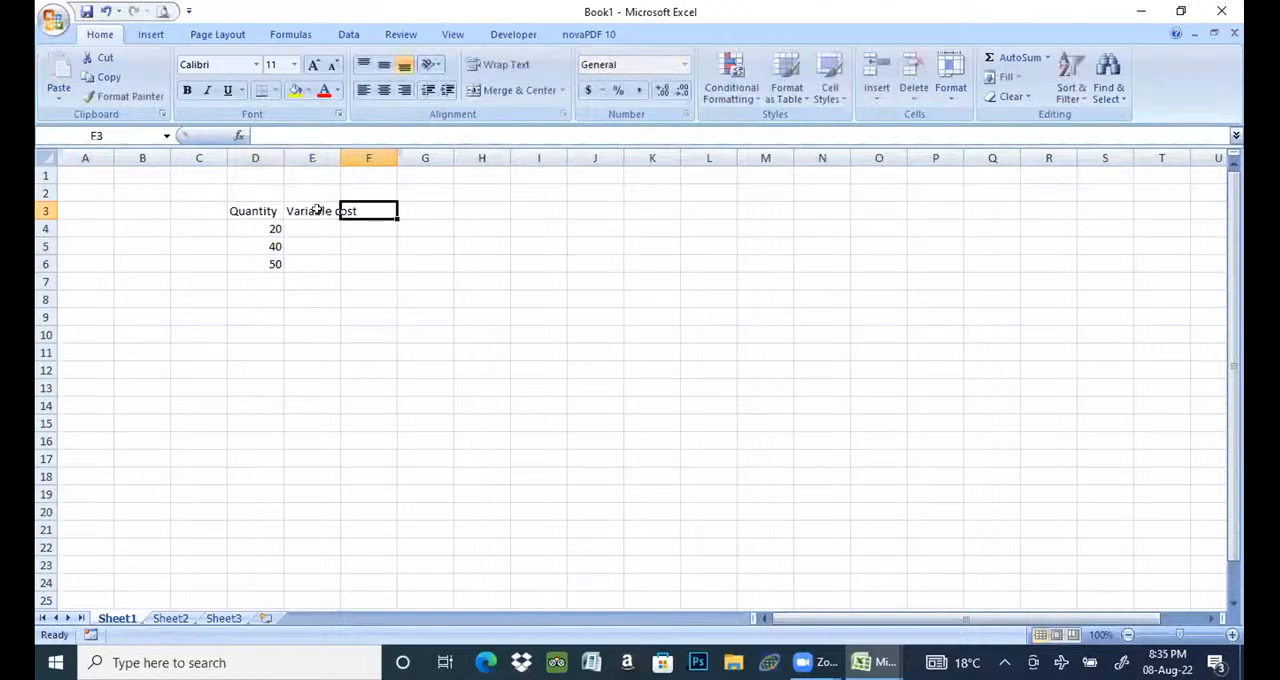
type("F")
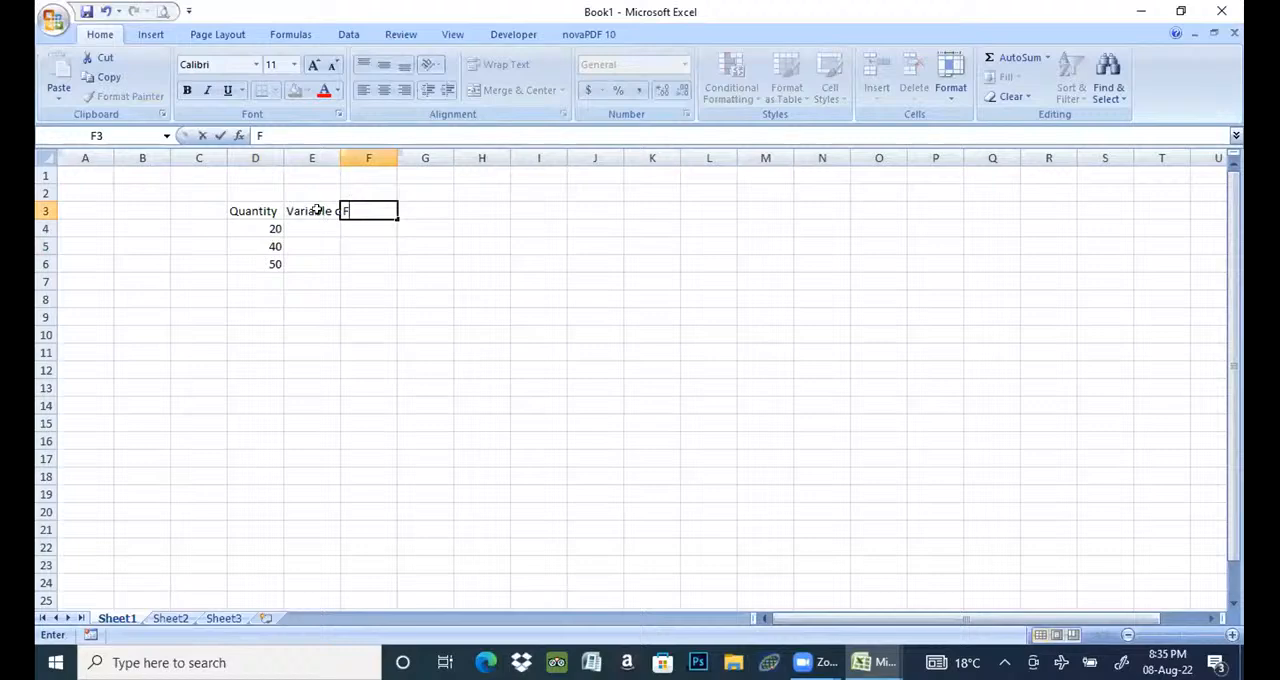
type(".Cost")
- Enter 5 as the variable cost in E4 and 60 as the fixed cost in F4
left_click(315, 224)
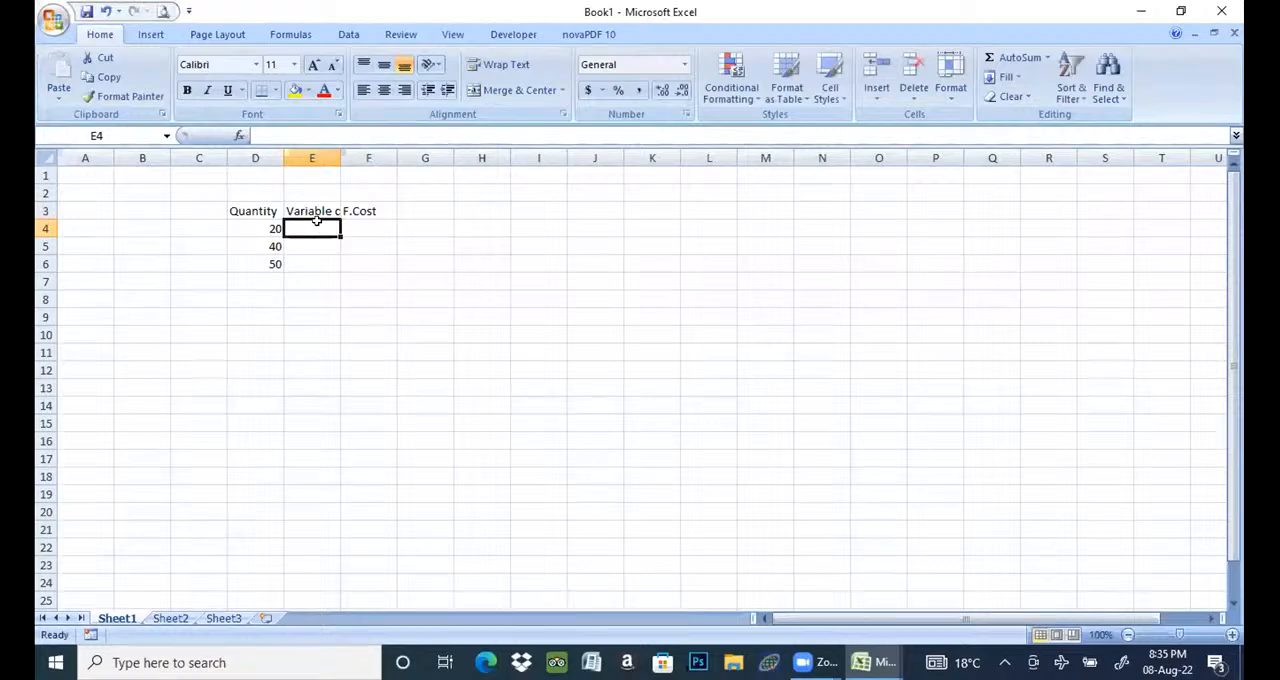
type("5")
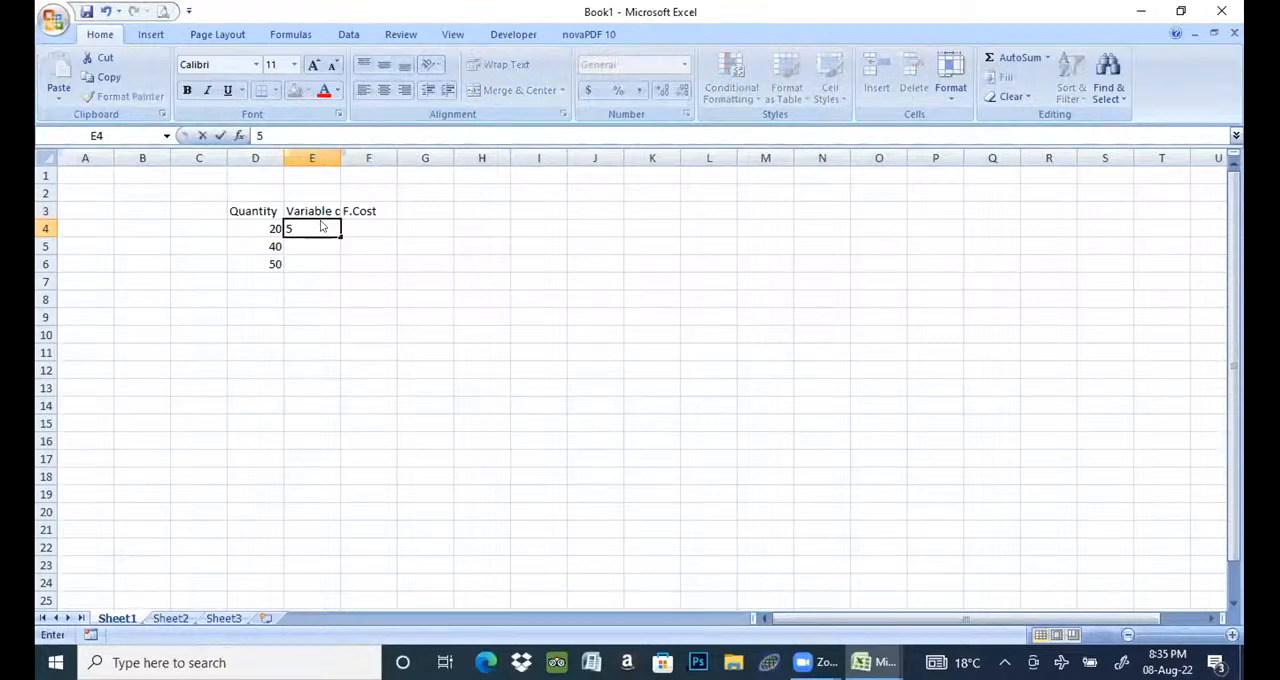
key("Tab")
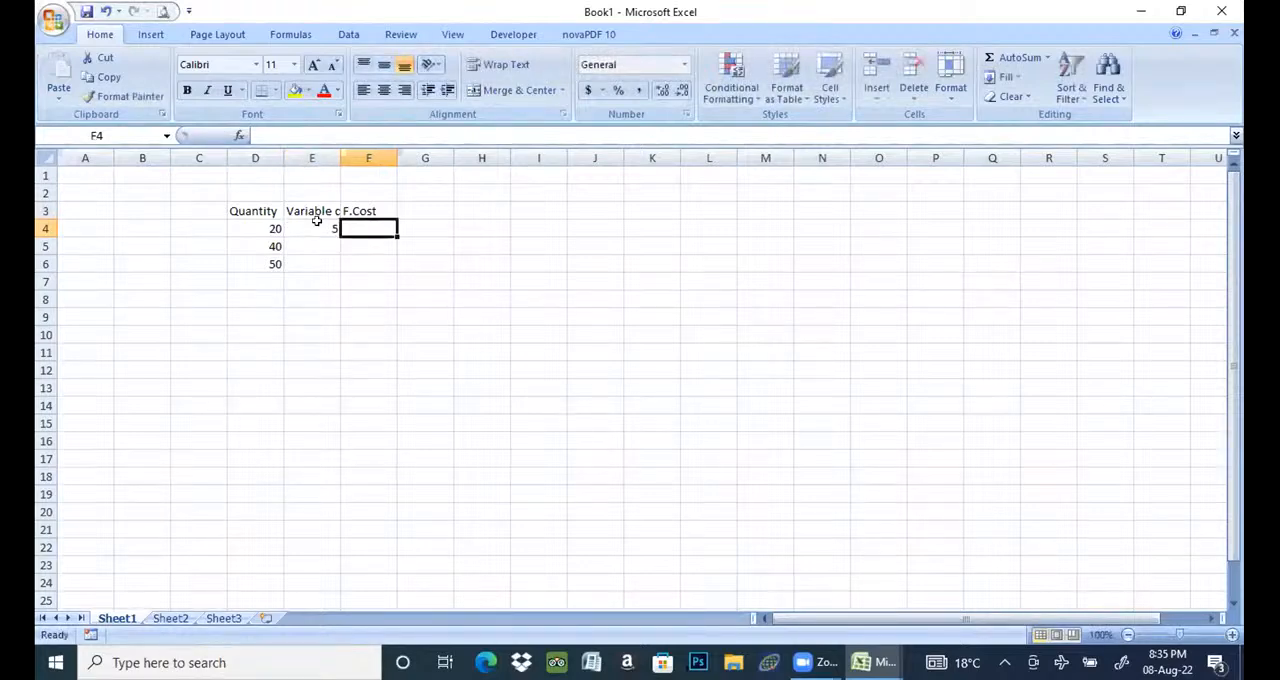
type("60")
- Build the total cost formula =D4*E4+F4 in G4
left_click(428, 222)
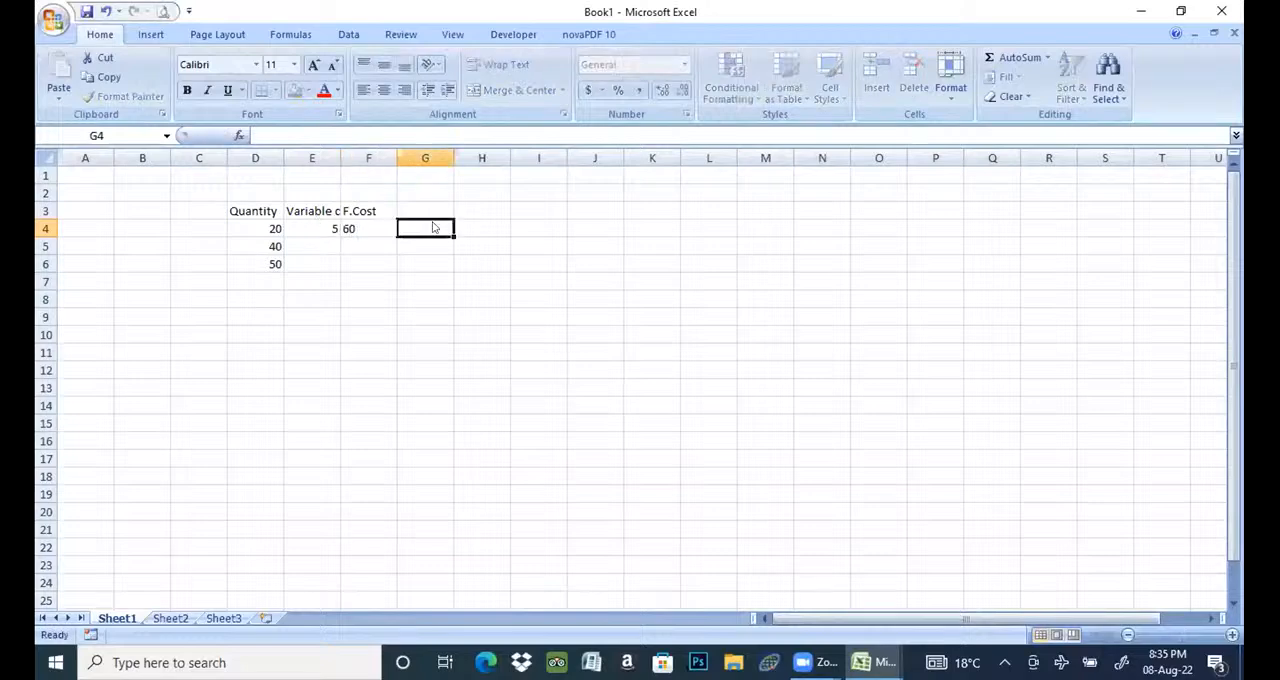
type("=")
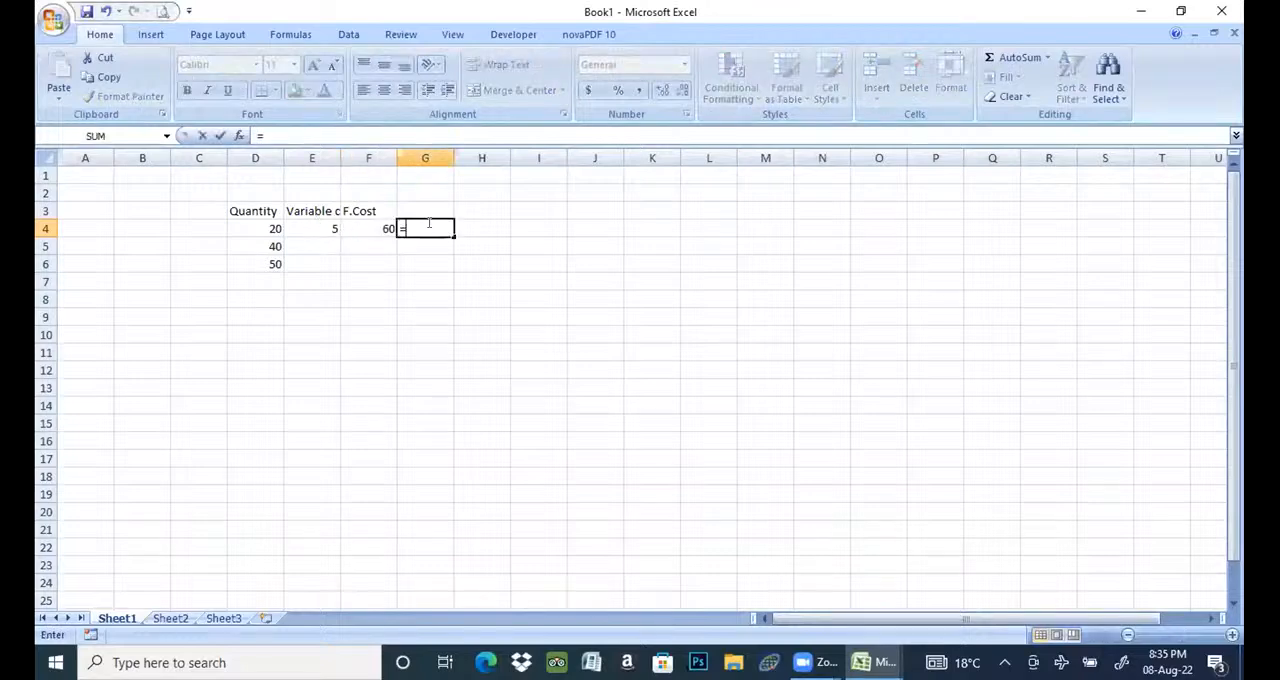
left_click(279, 227)
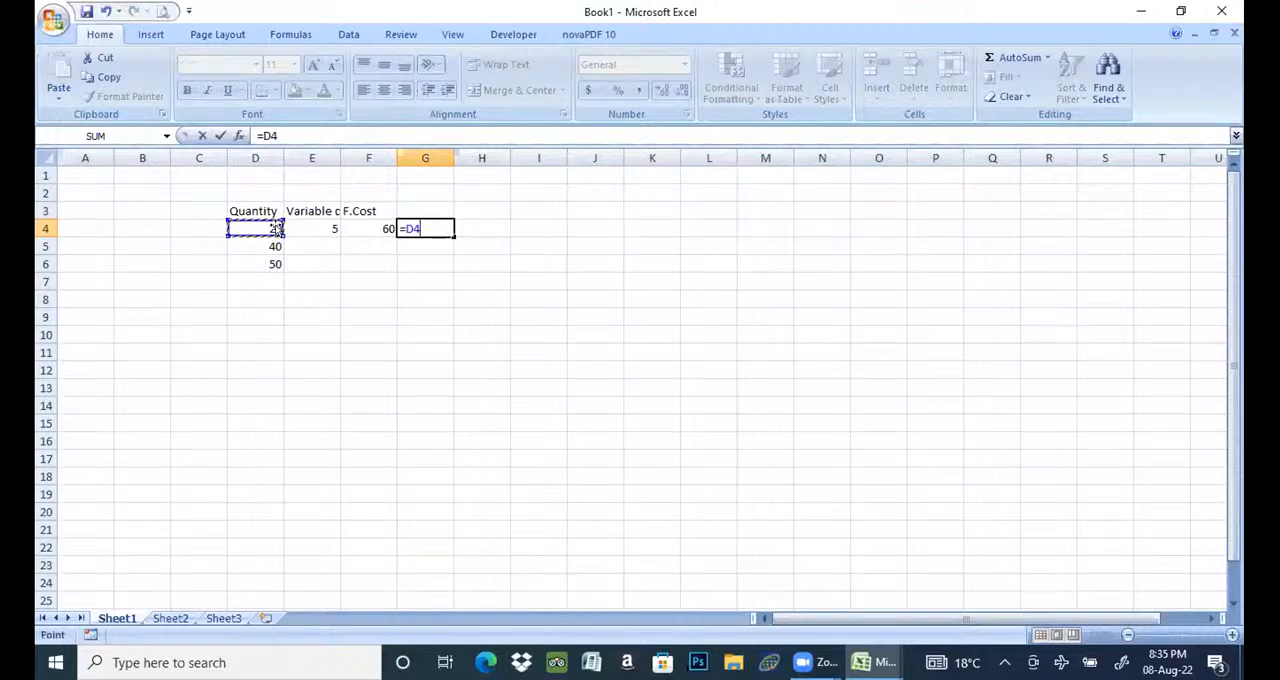
type("*")
left_click(309, 222)
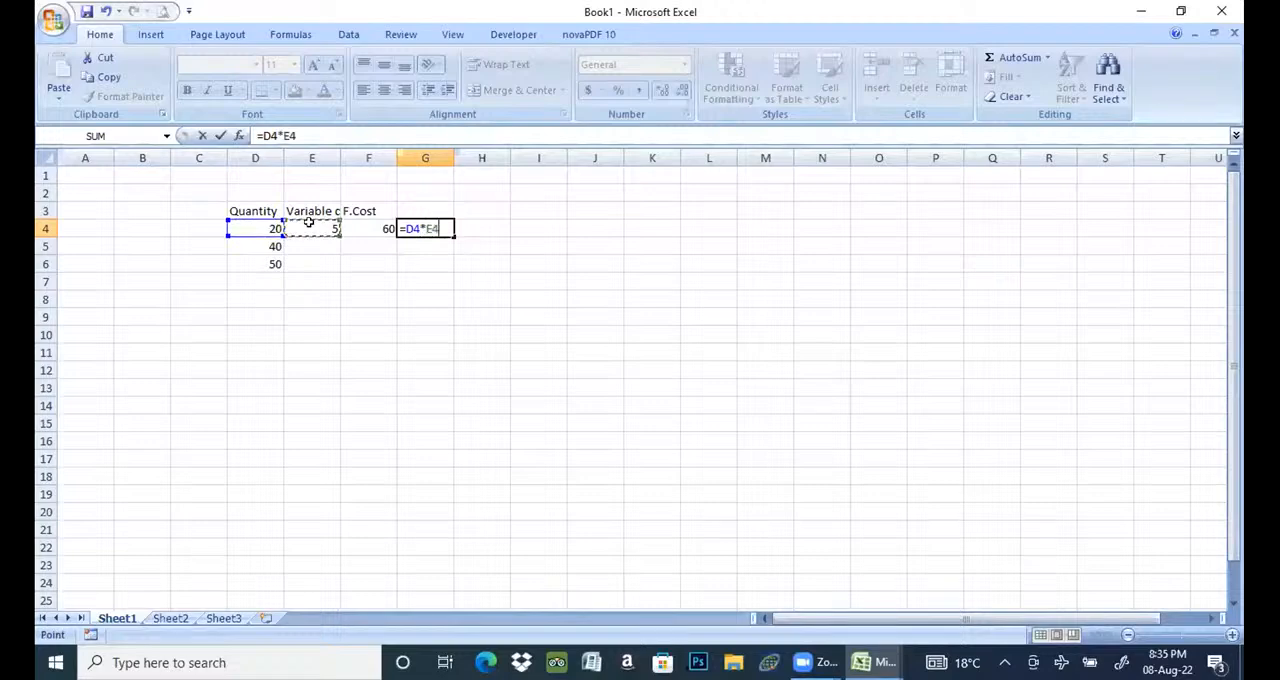
type("+")
left_click(380, 226)
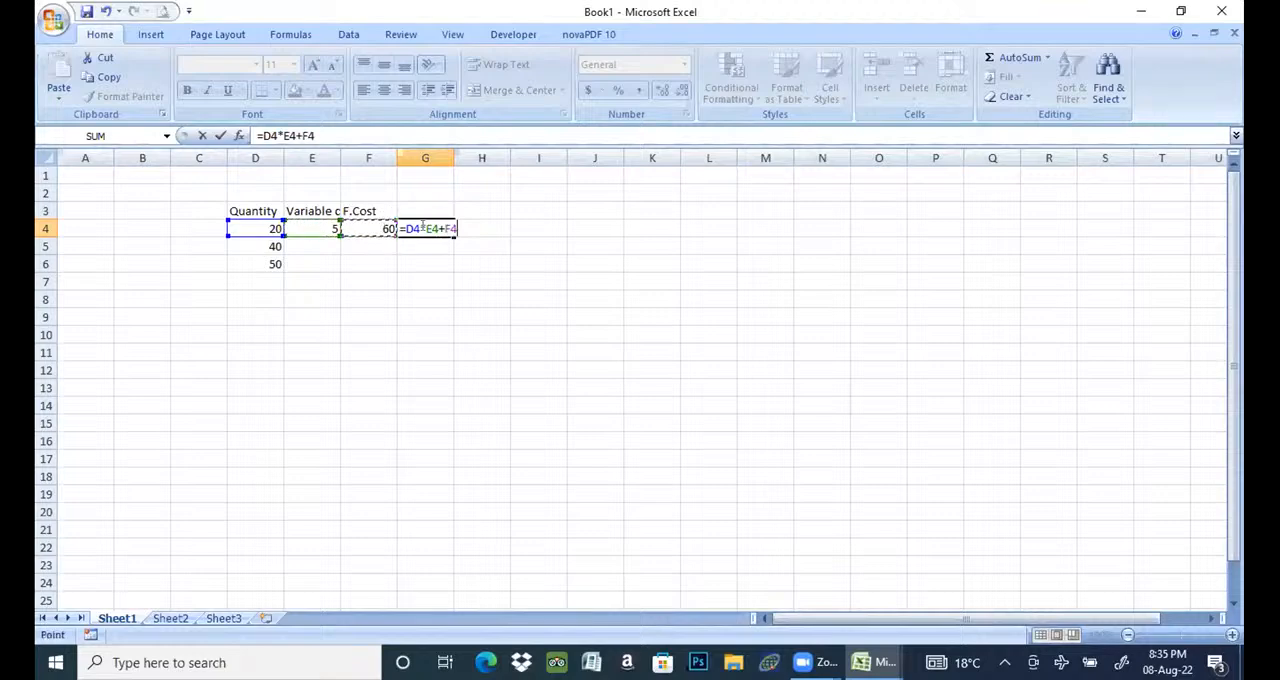
- Remove the fixed cost term from the G4 formula, leaving =D4*E4
left_click(425, 228)
key("BackSpace")
key("BackSpace")
key("BackSpace")
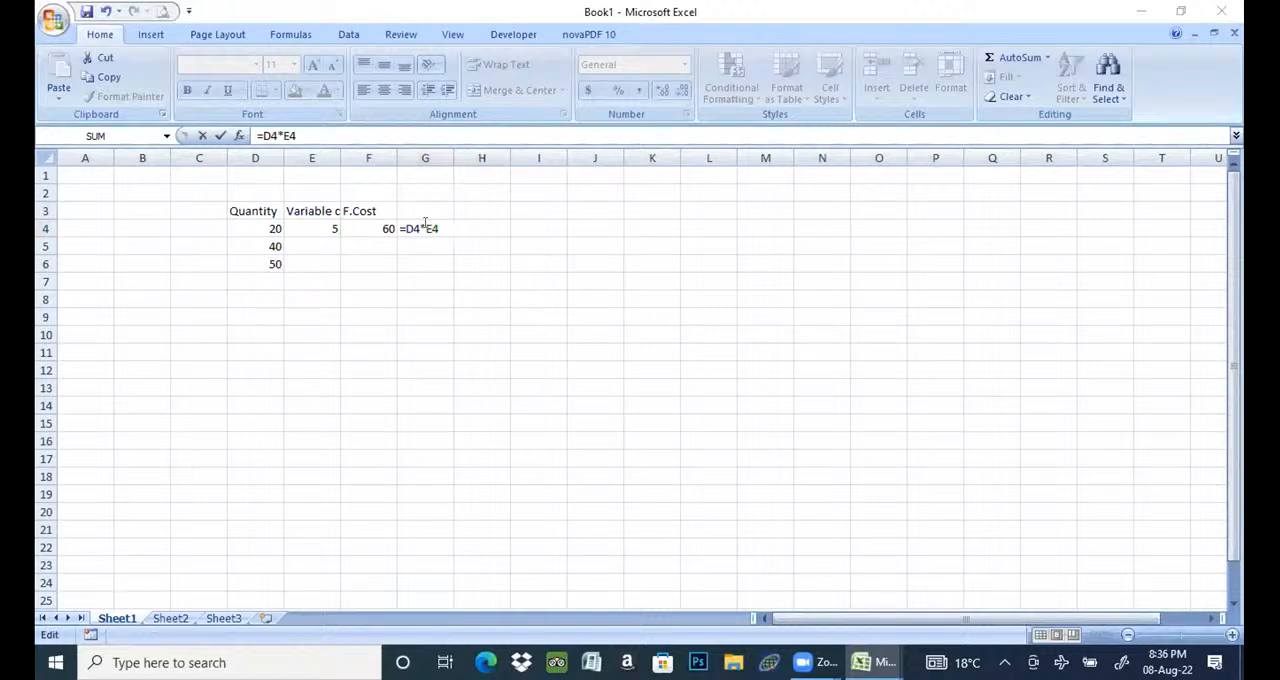
- Try to make the E4 reference absolute in the G4 formula
key("super+p")
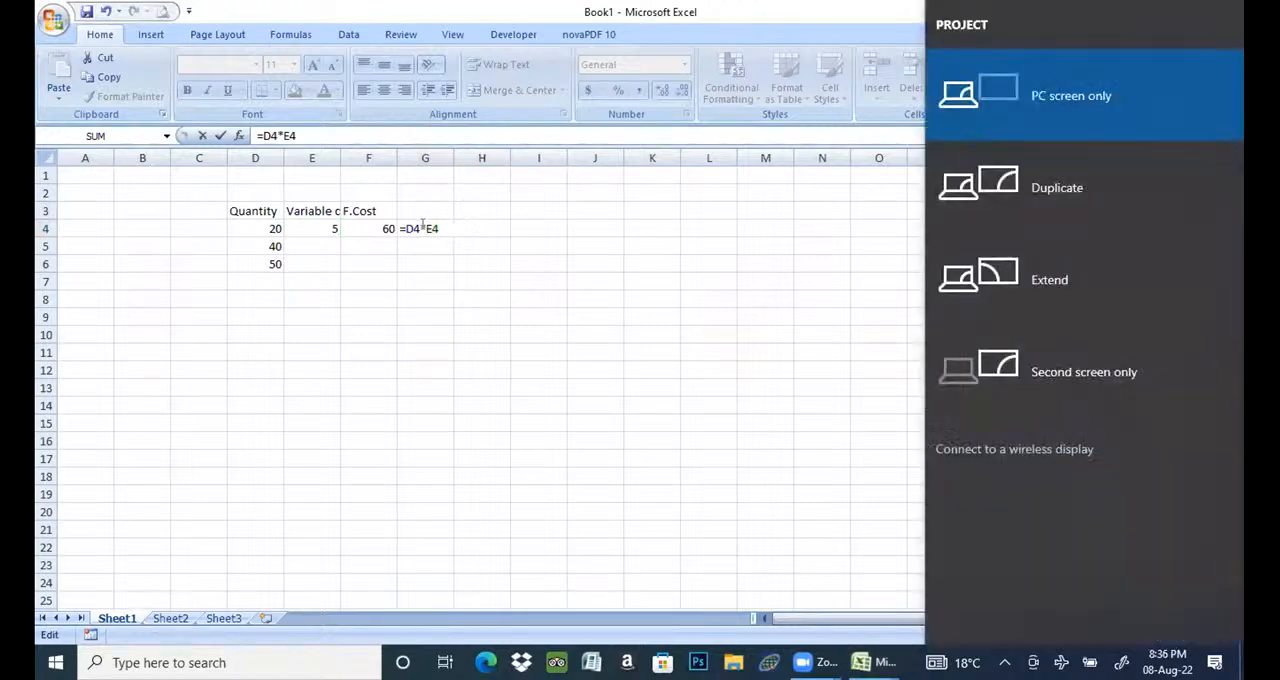
key("Escape")
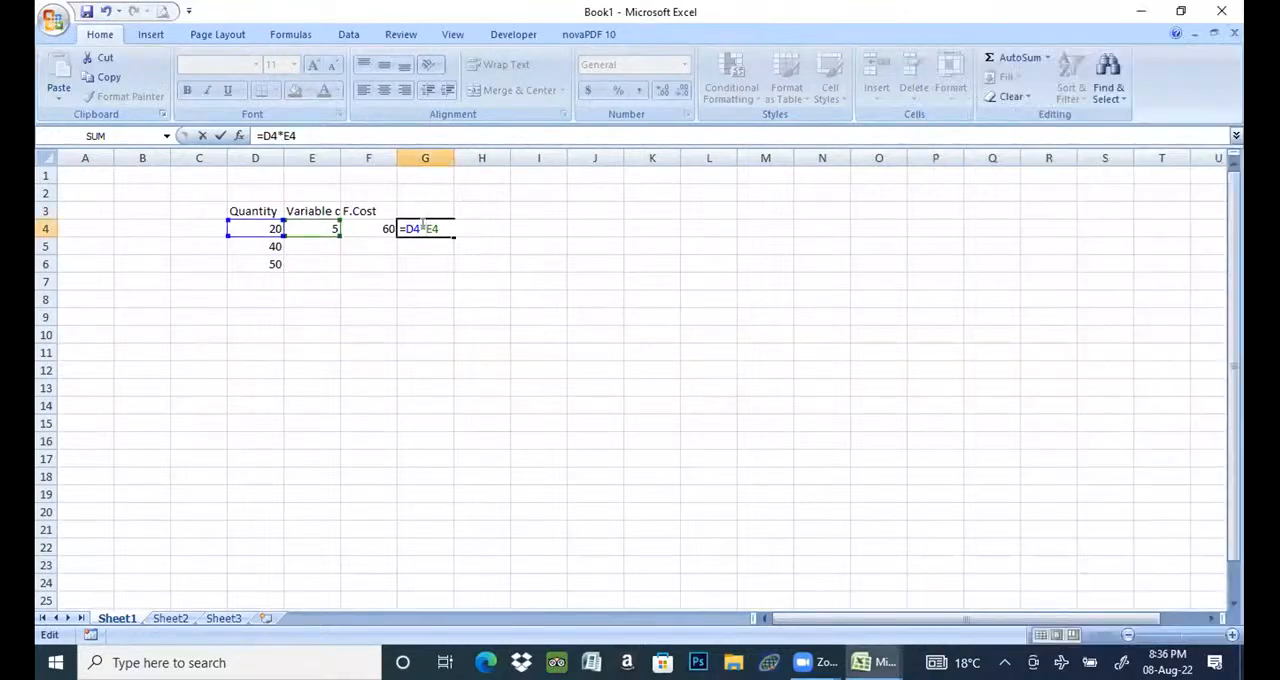
key("shift+F4")
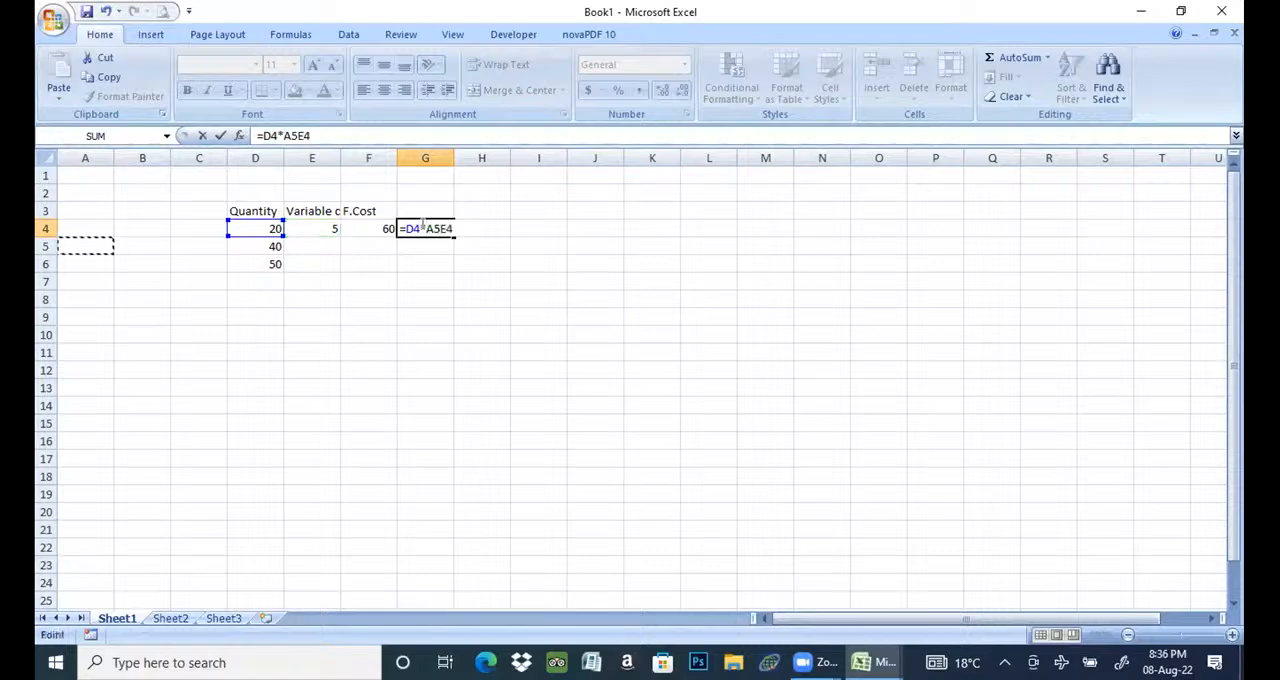
key("BackSpace")
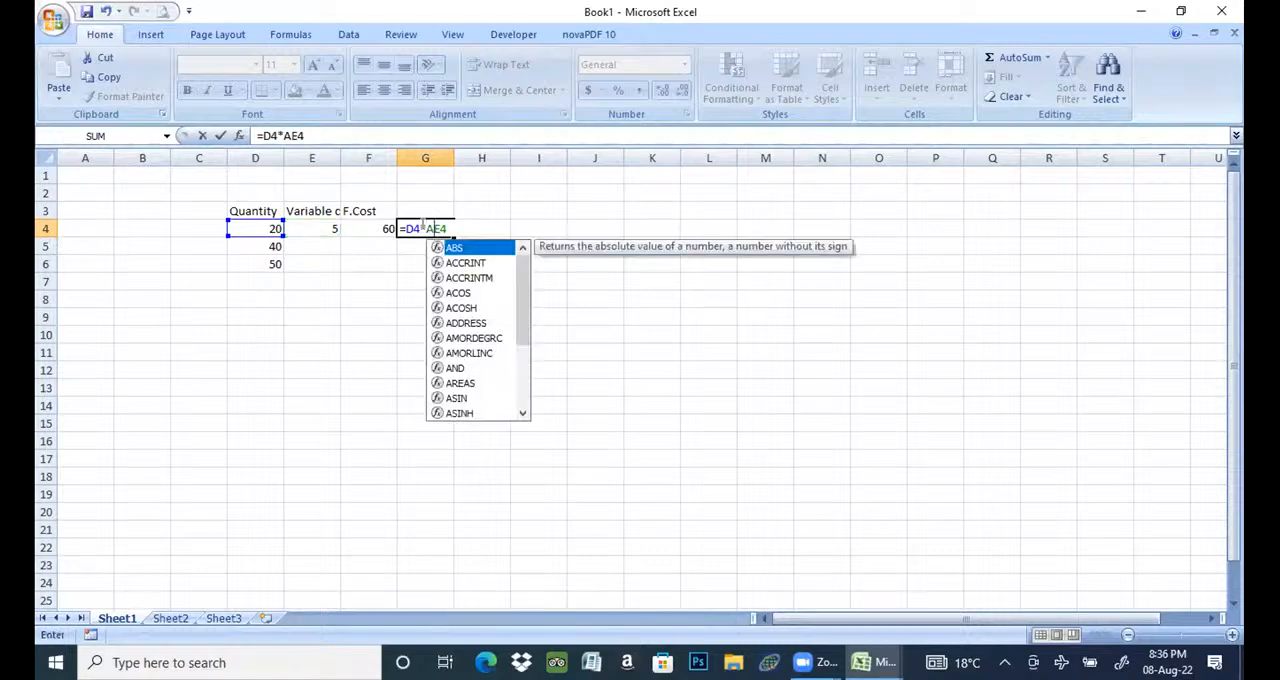
key("BackSpace")
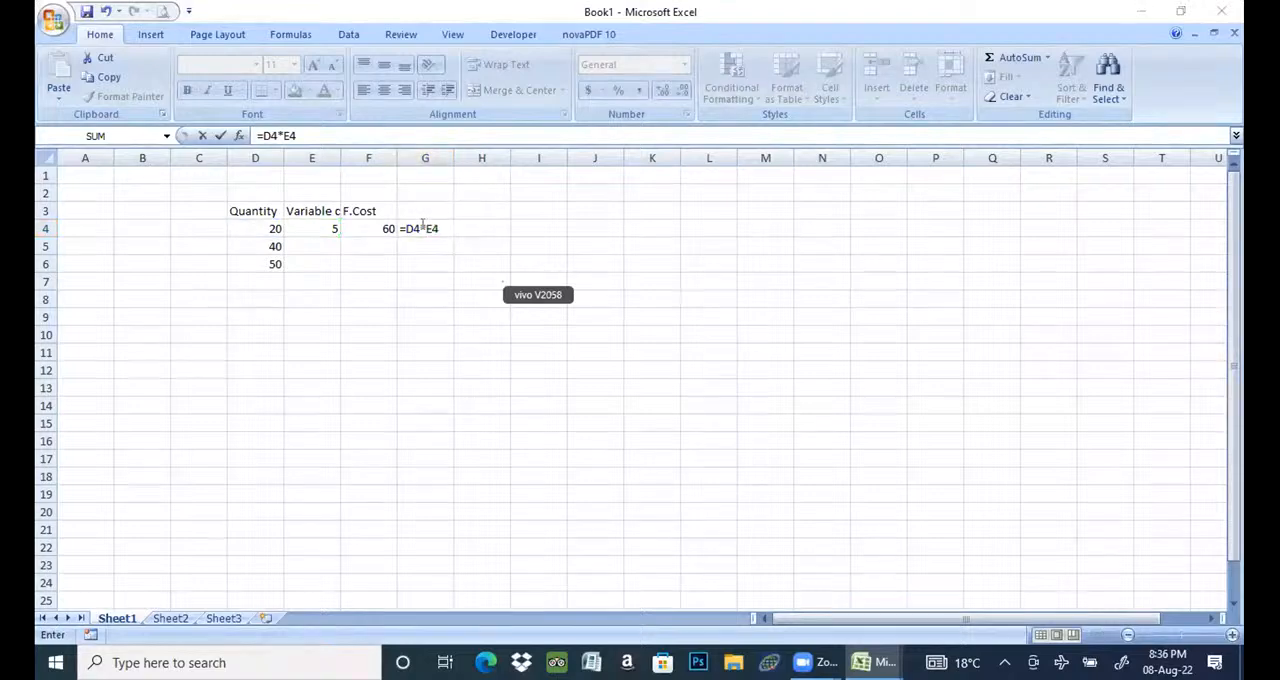
key("super+p")
key("super+p")
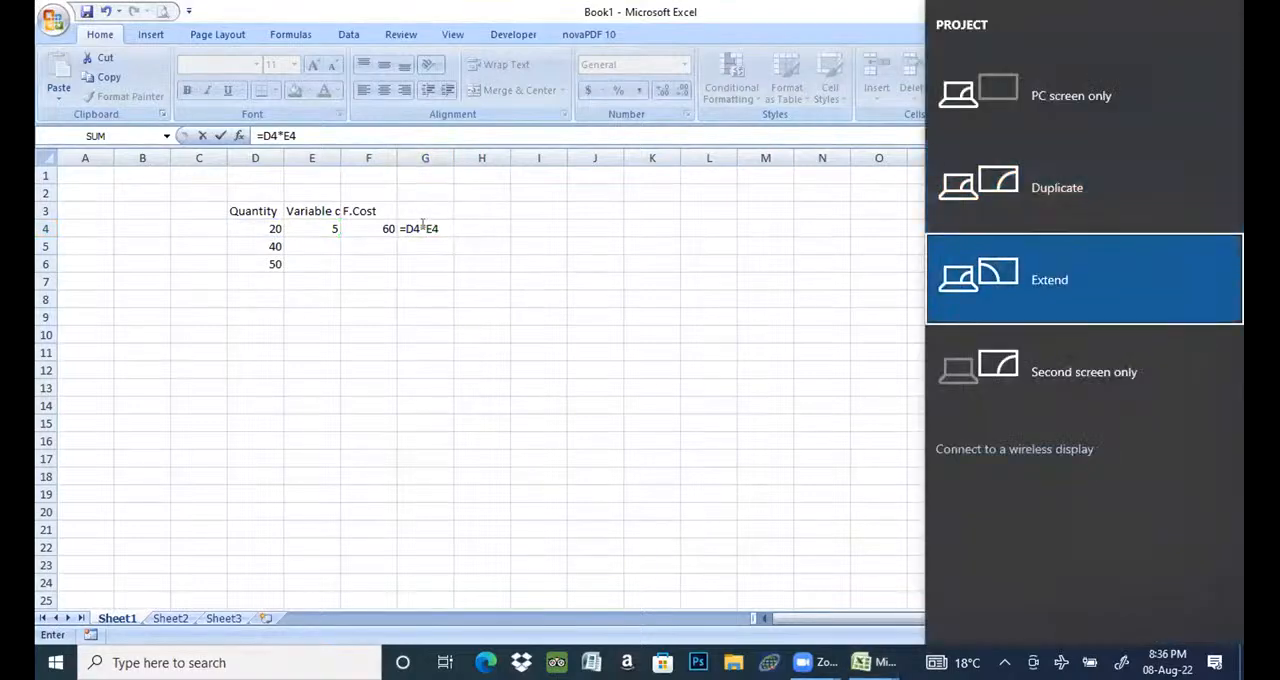
key("Escape")
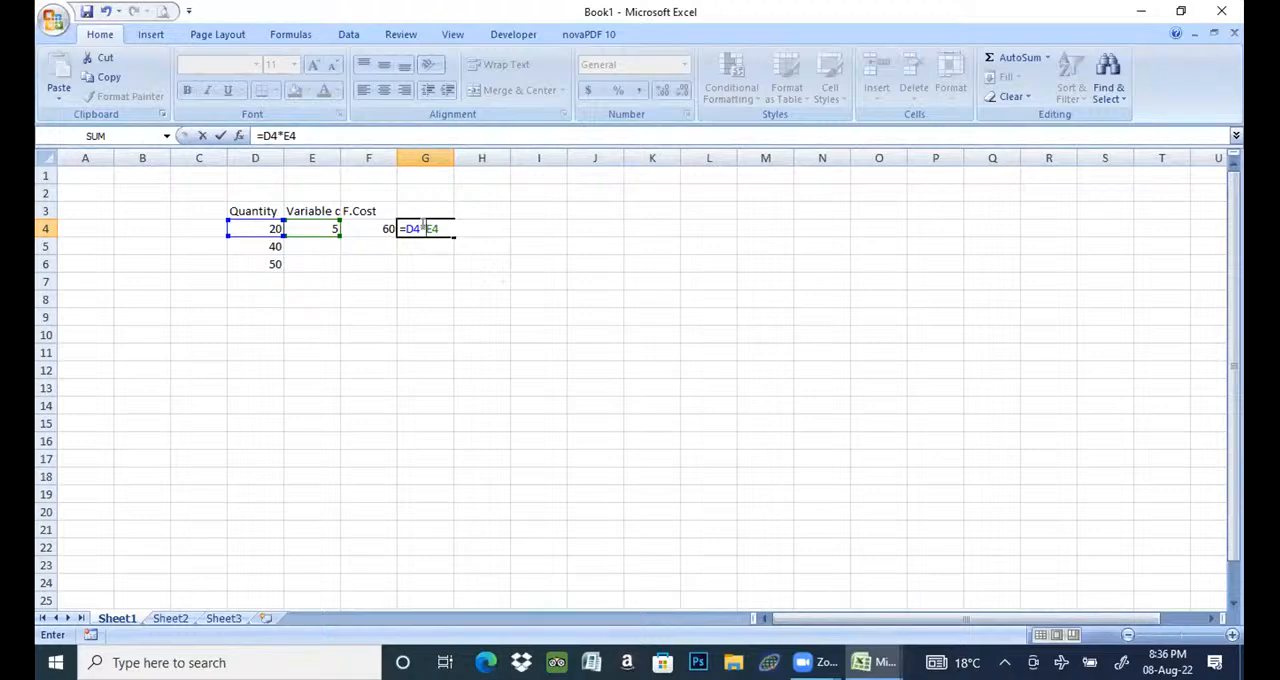
key("Home")
key("Down")
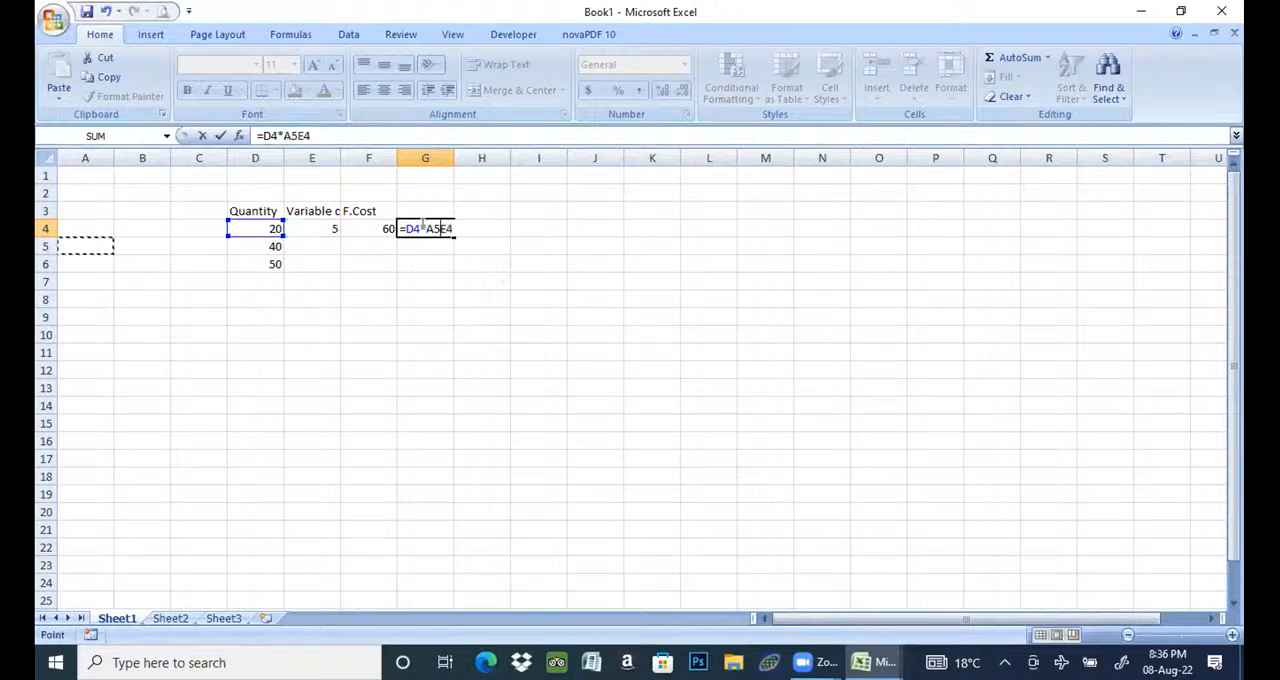
key("BackSpace")
key("BackSpace")
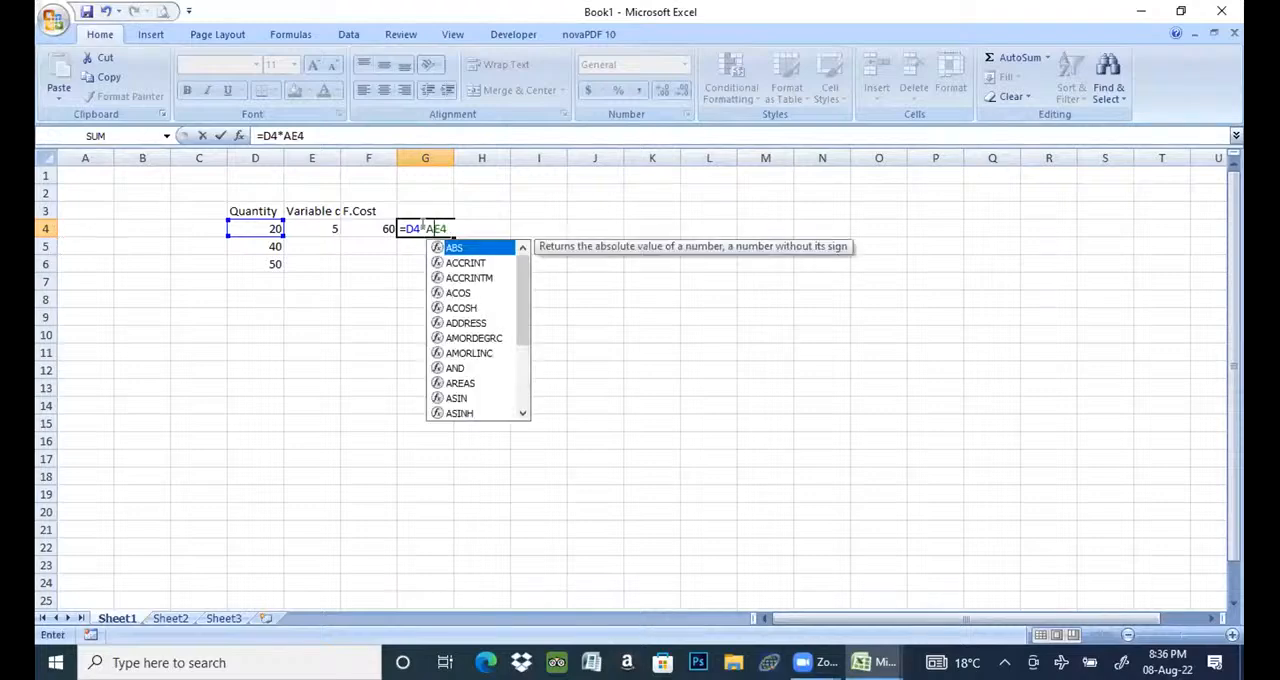
- Close the Book1 workbook without saving its changes
key("alt+F4")
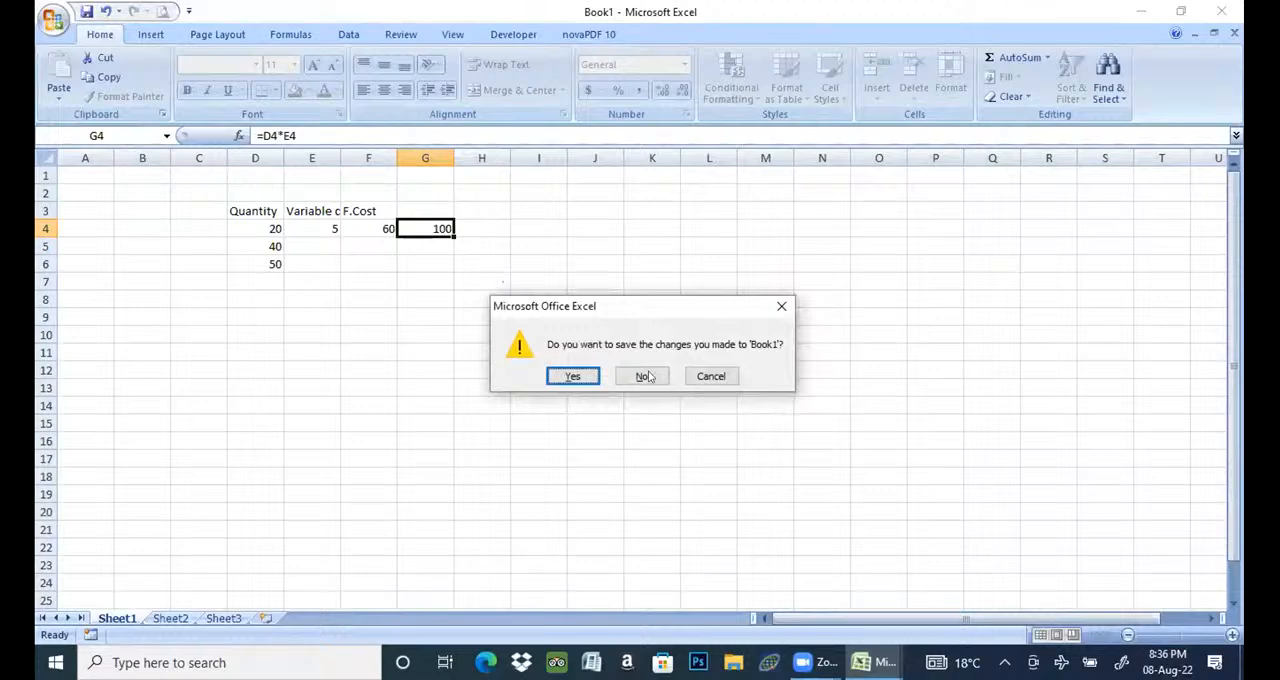
left_click(644, 375)
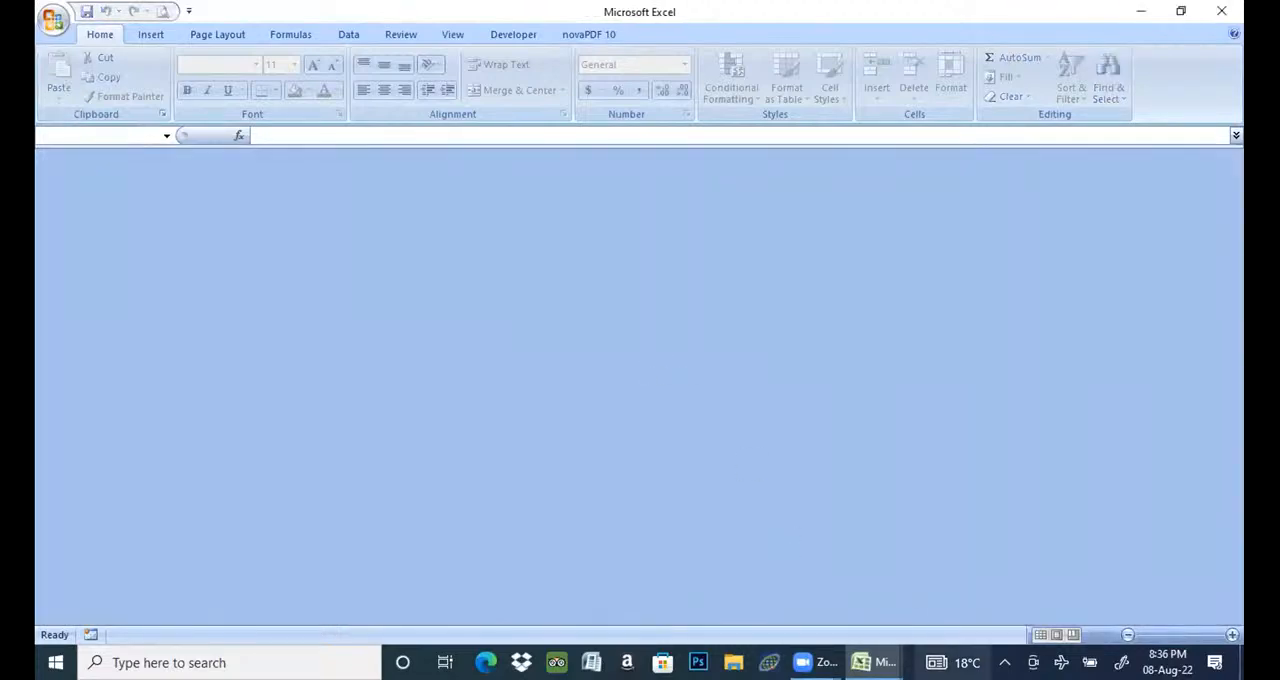
- Switch to the other Excel window with the blank Book1, and dismiss the news panel and the text message notification
mouse_move(862, 662)
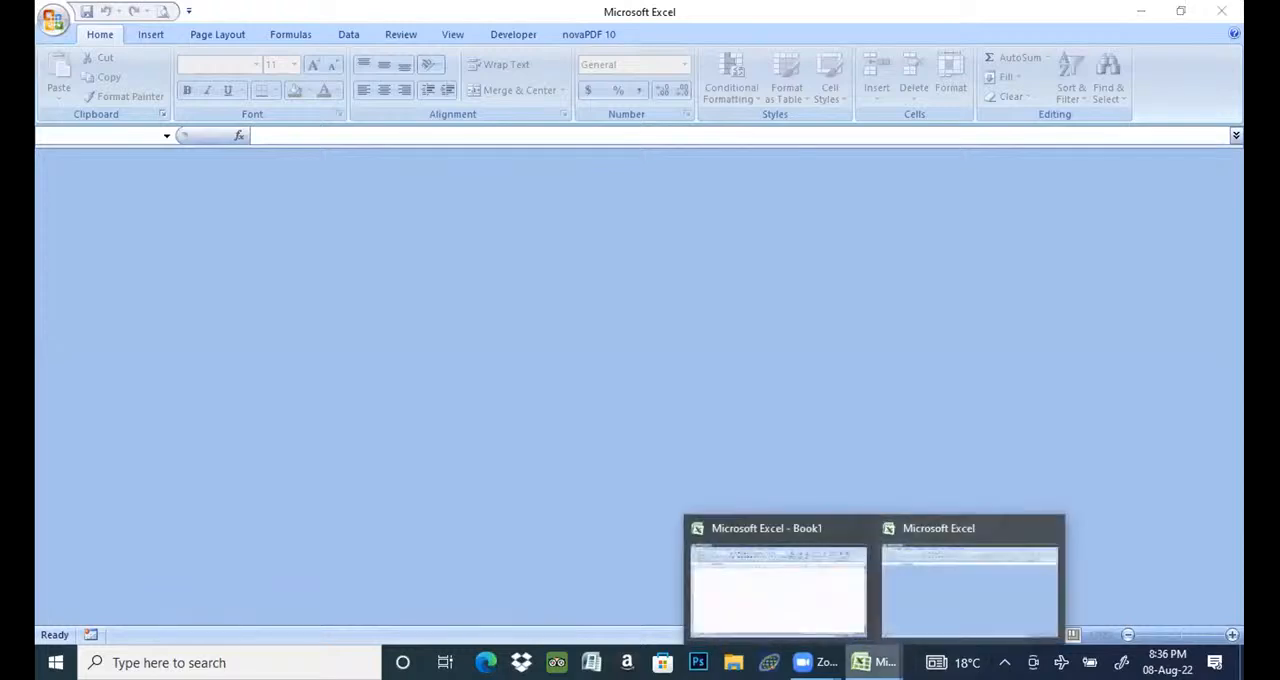
left_click(843, 603)
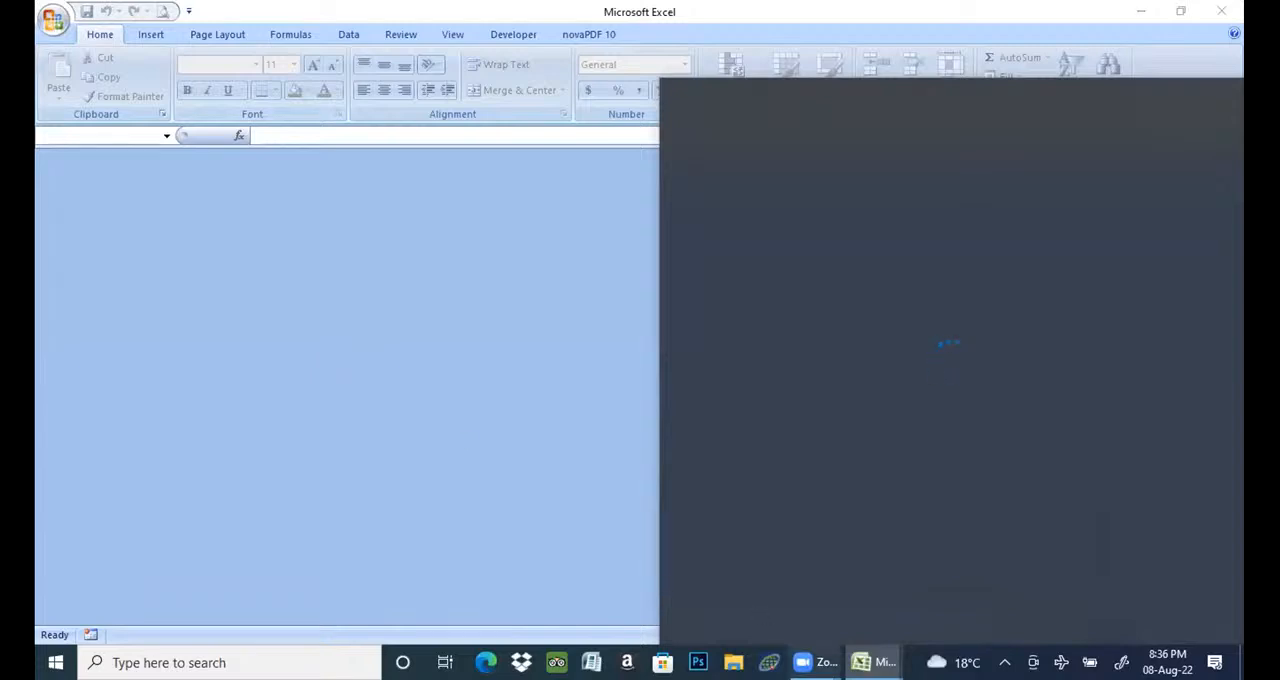
mouse_move(815, 662)
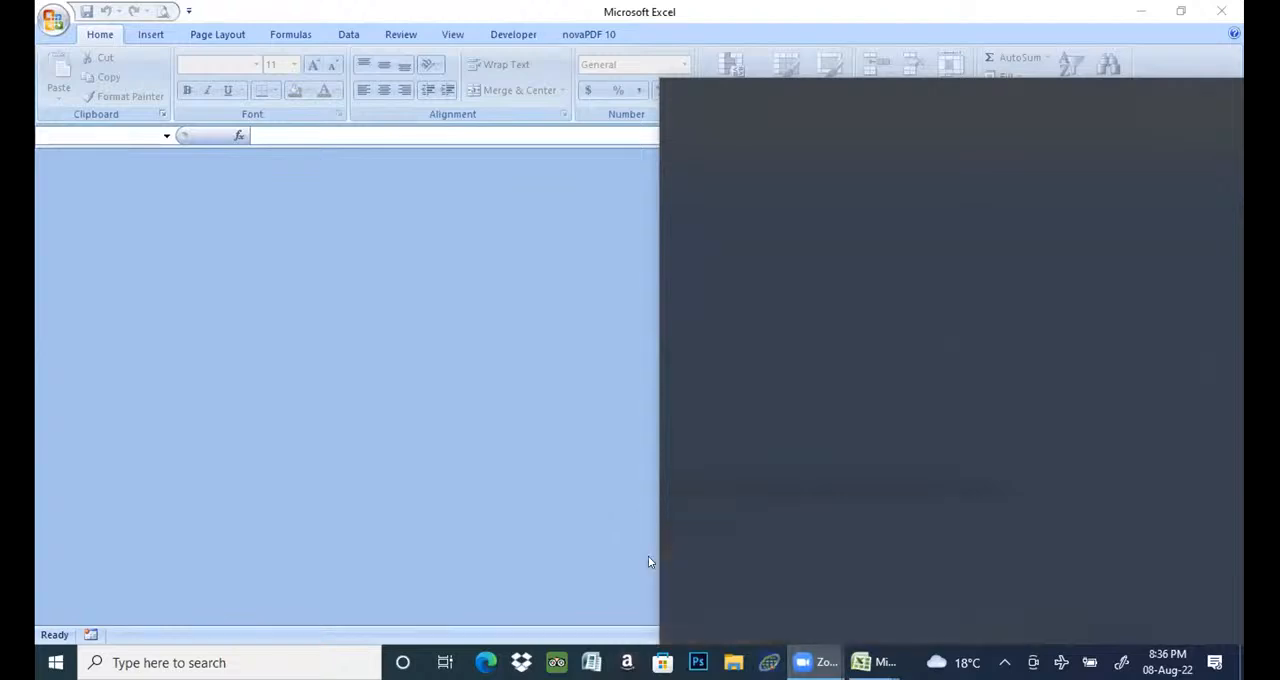
left_click(147, 347)
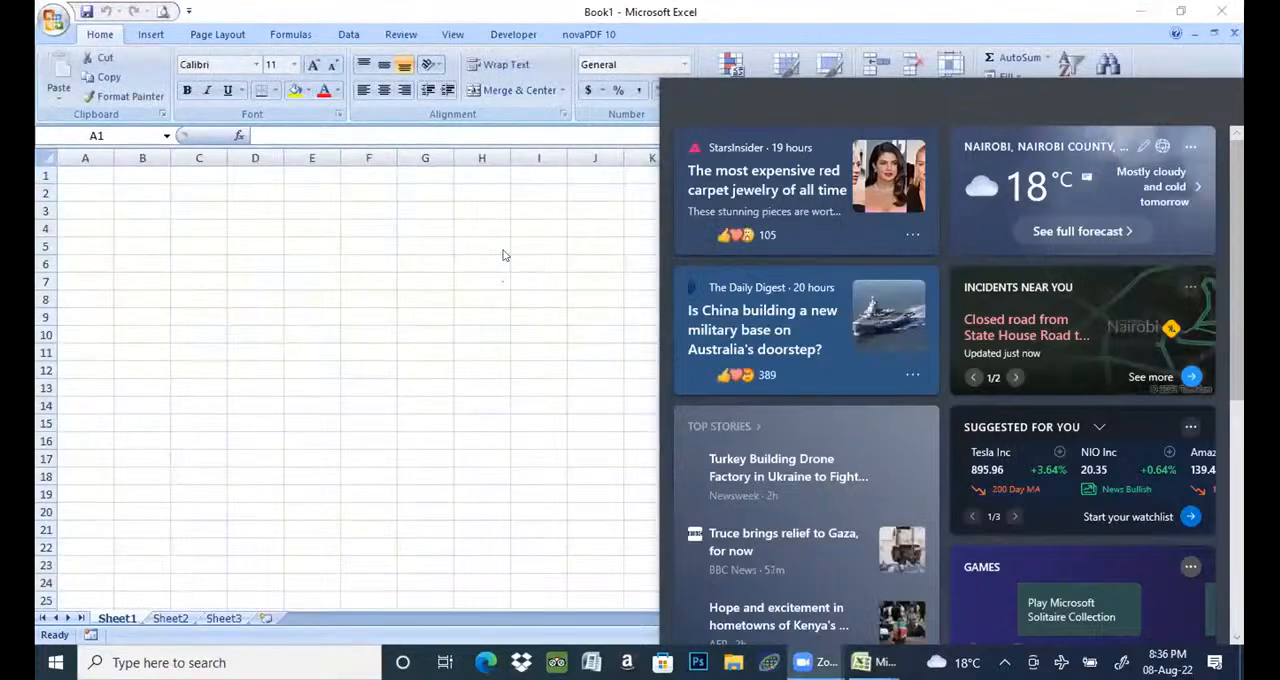
double_click(575, 379)
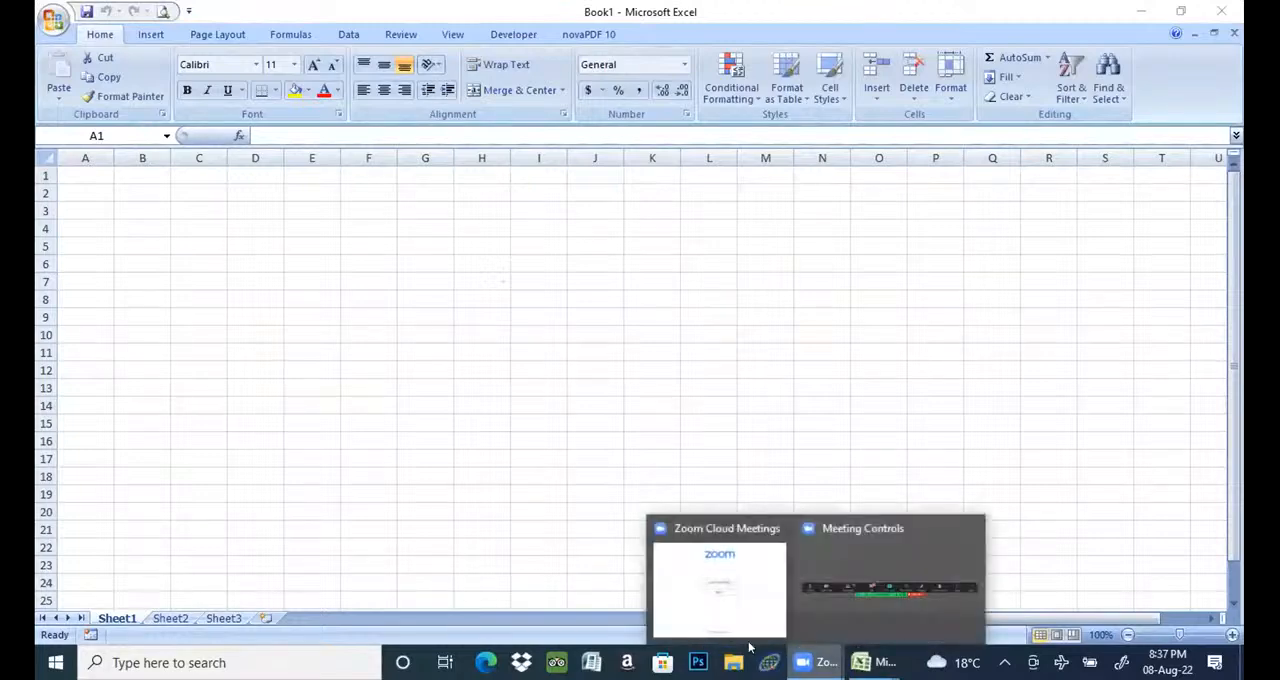
left_click(722, 617)
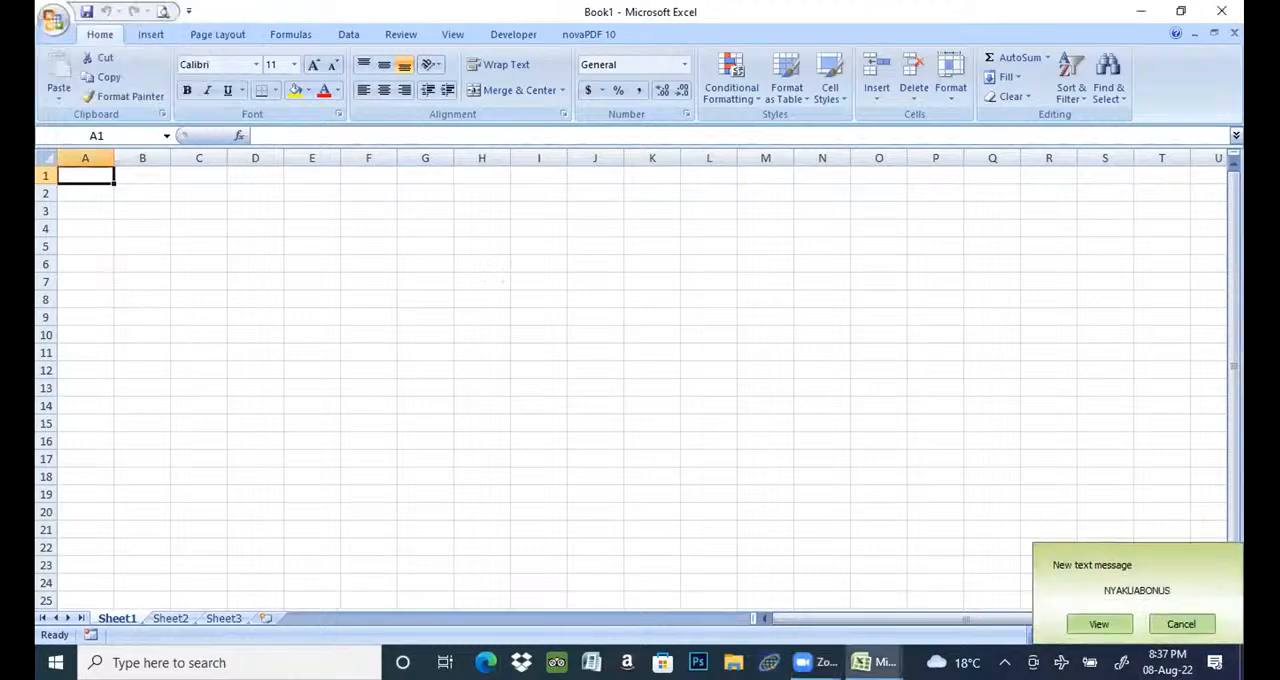
left_click(1186, 626)
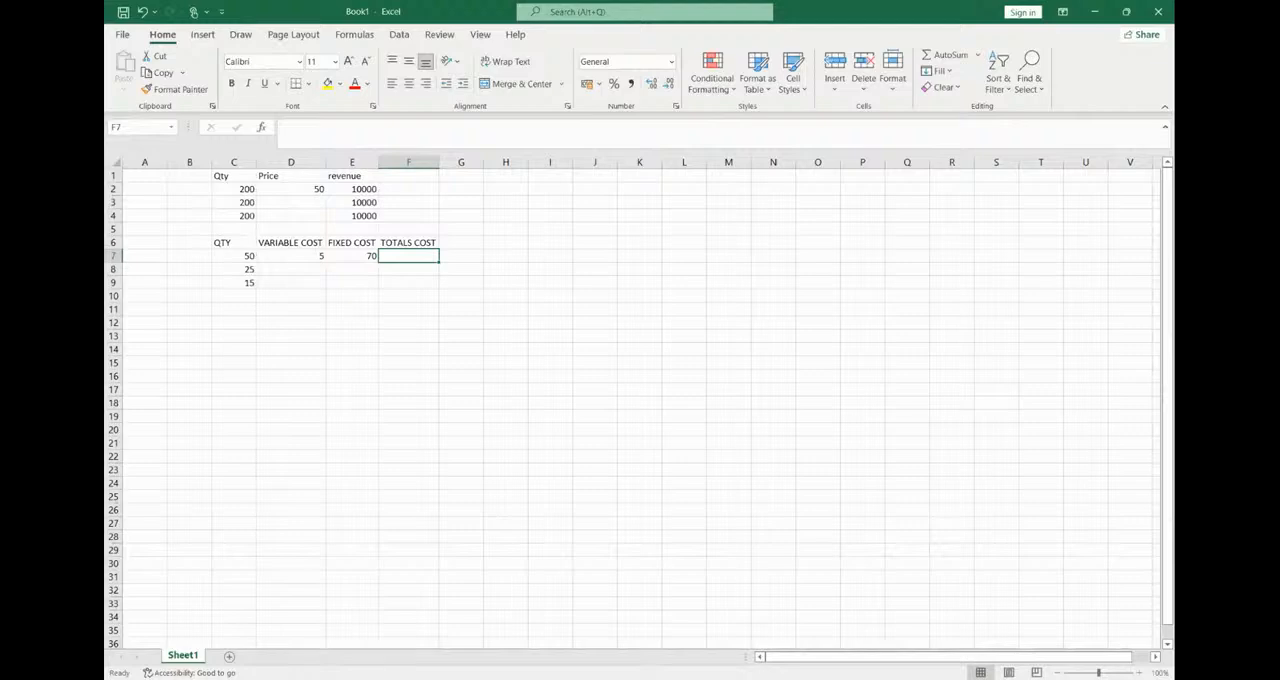
left_click(622, 602)
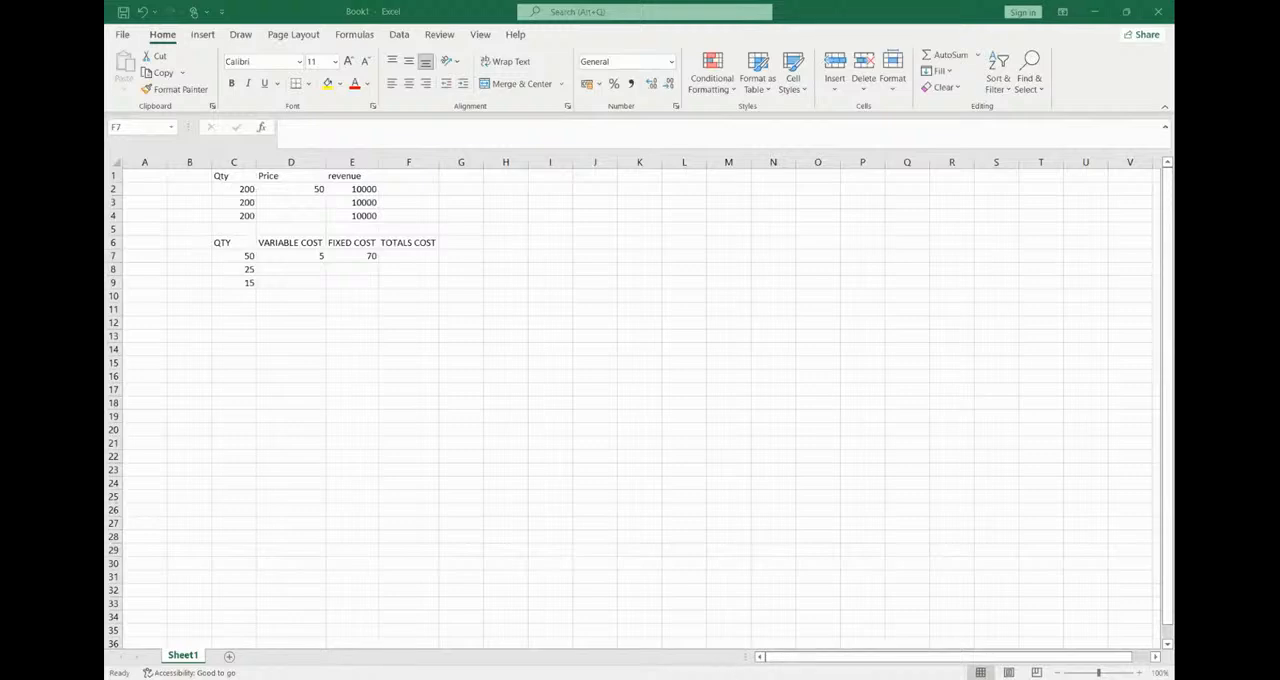
left_click(408, 256)
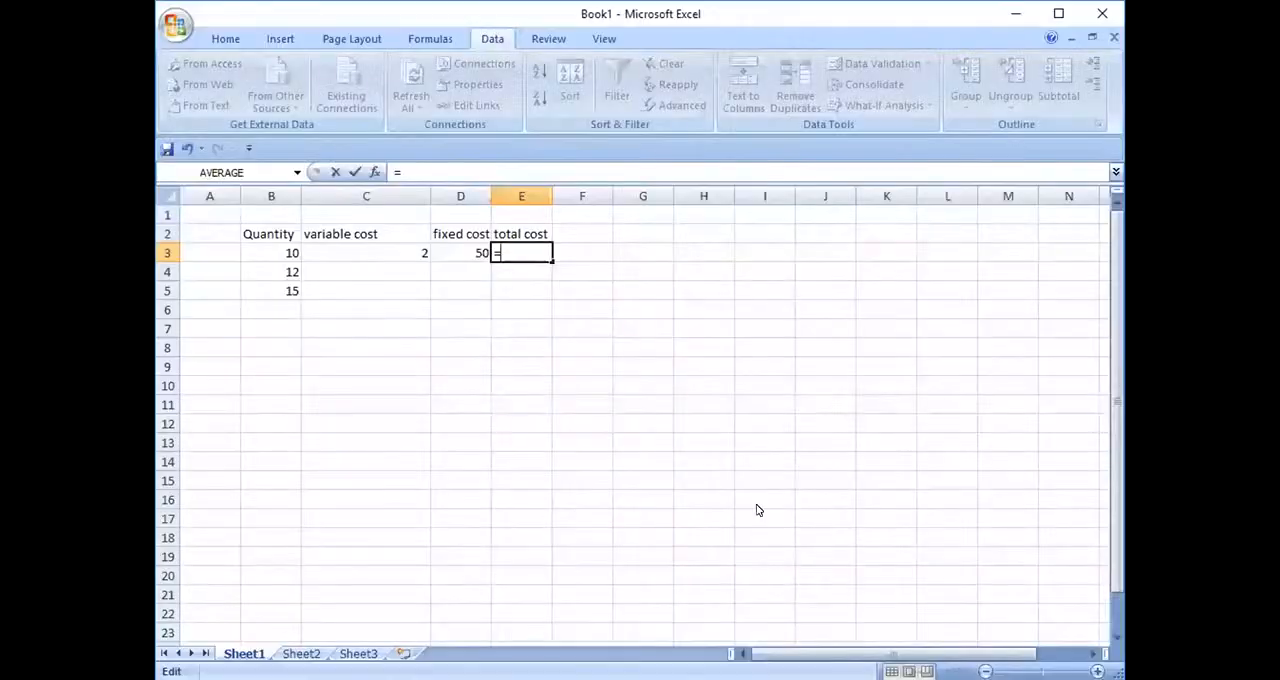
- Extend the total cost formula in E3 to =B3*C3, multiplying quantity by variable cost
left_click(284, 250)
type("*")
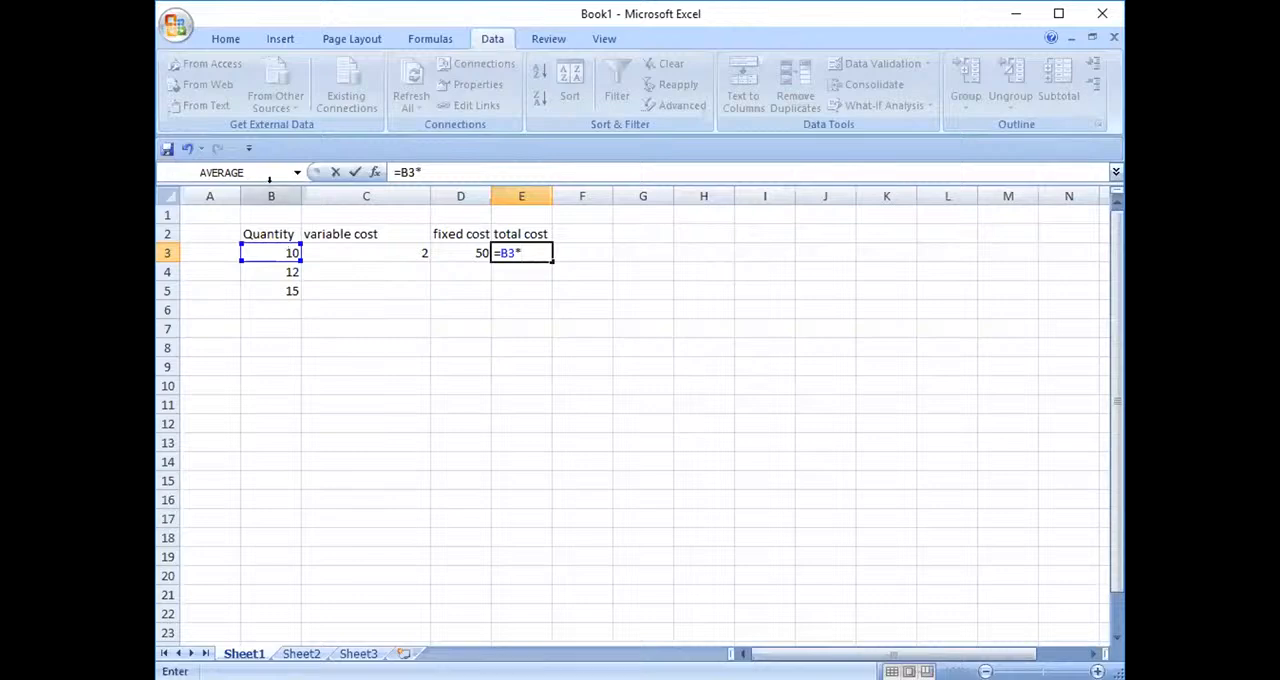
left_click(359, 250)
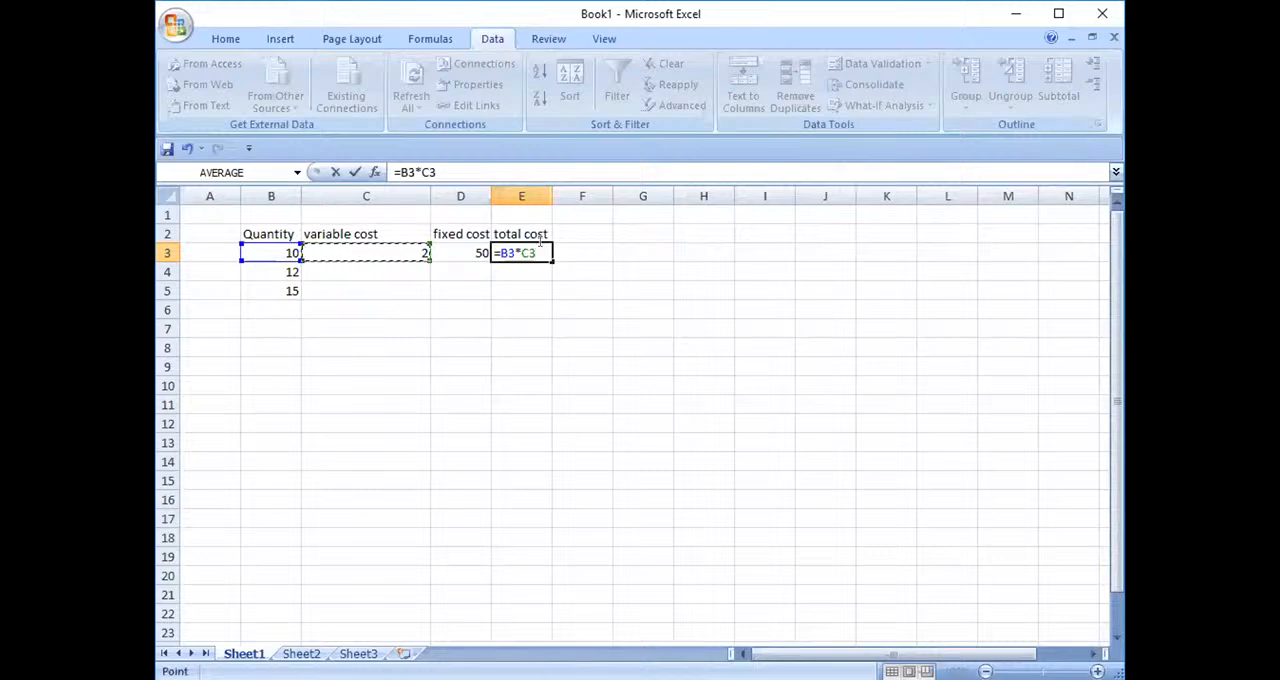
- Try to make the C3 reference absolute in the E3 formula, and clear the formula back to =B3*
key("Right")
key("Right")
key("Left")
key("Left")
key("Left")
key("Left")
key("Down")
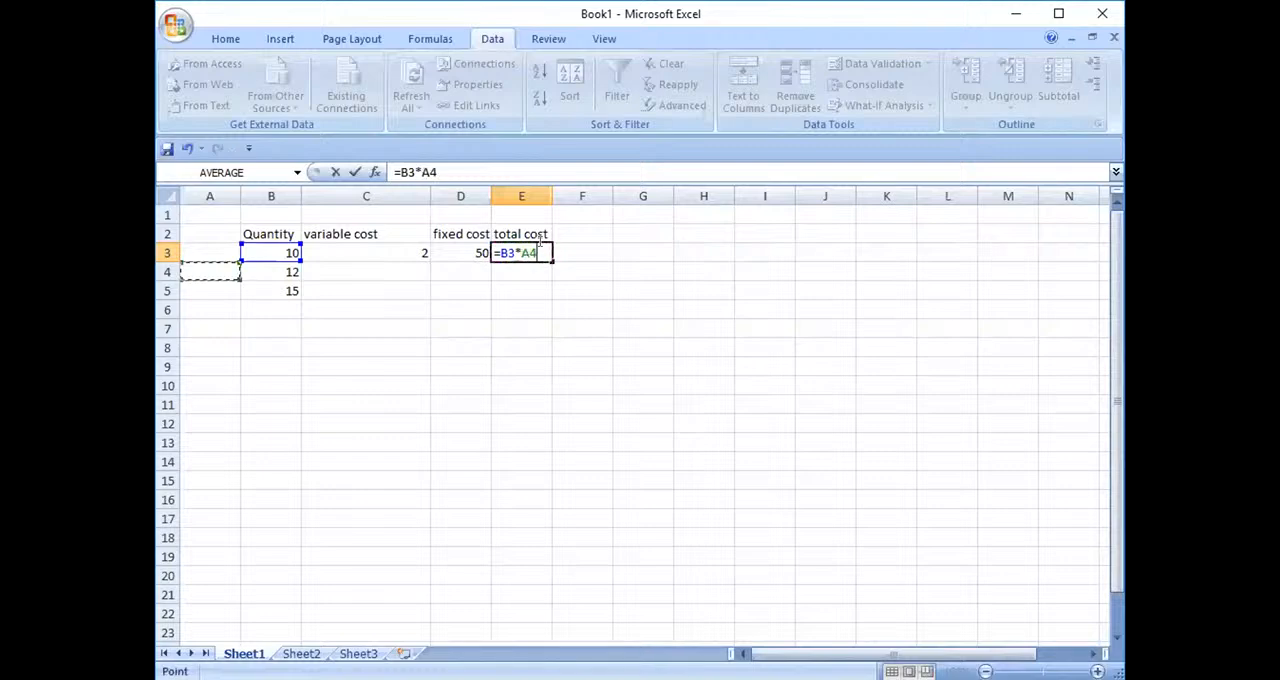
key("BackSpace")
key("BackSpace")
- Complete the total cost formula in E3 as =B3*$C$3+D3, with only the variable cost reference absolute
left_click(403, 242)
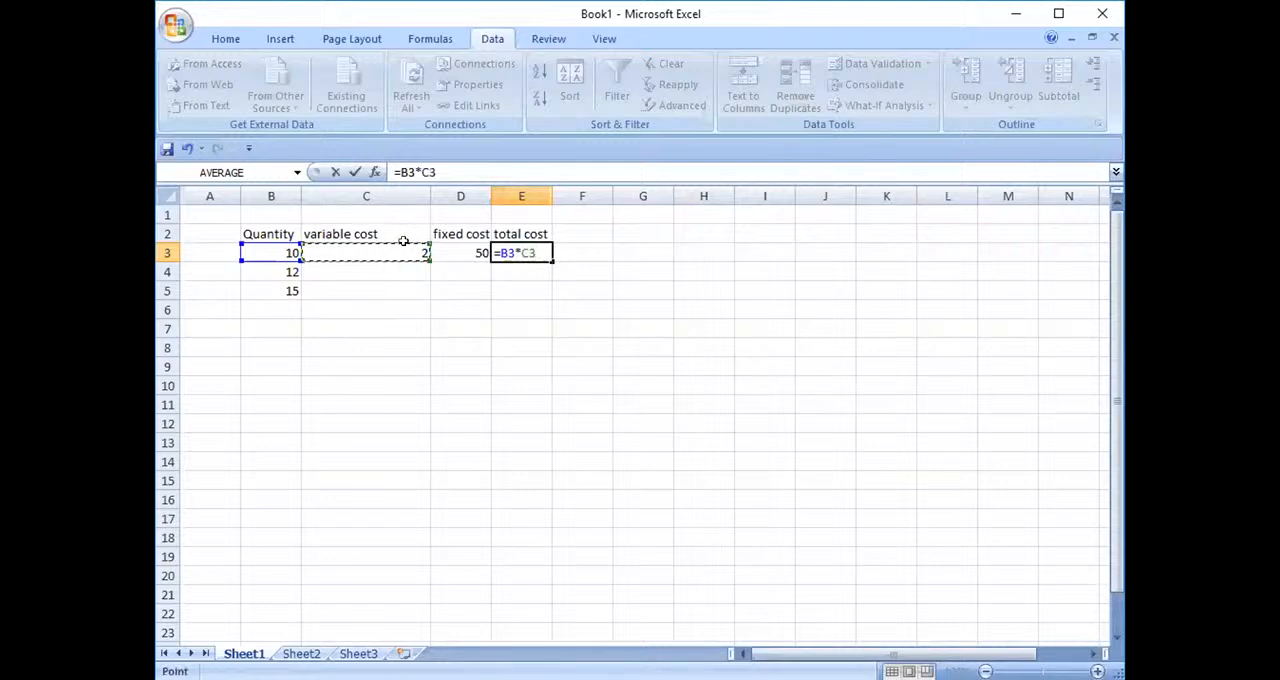
key("F4")
type("+")
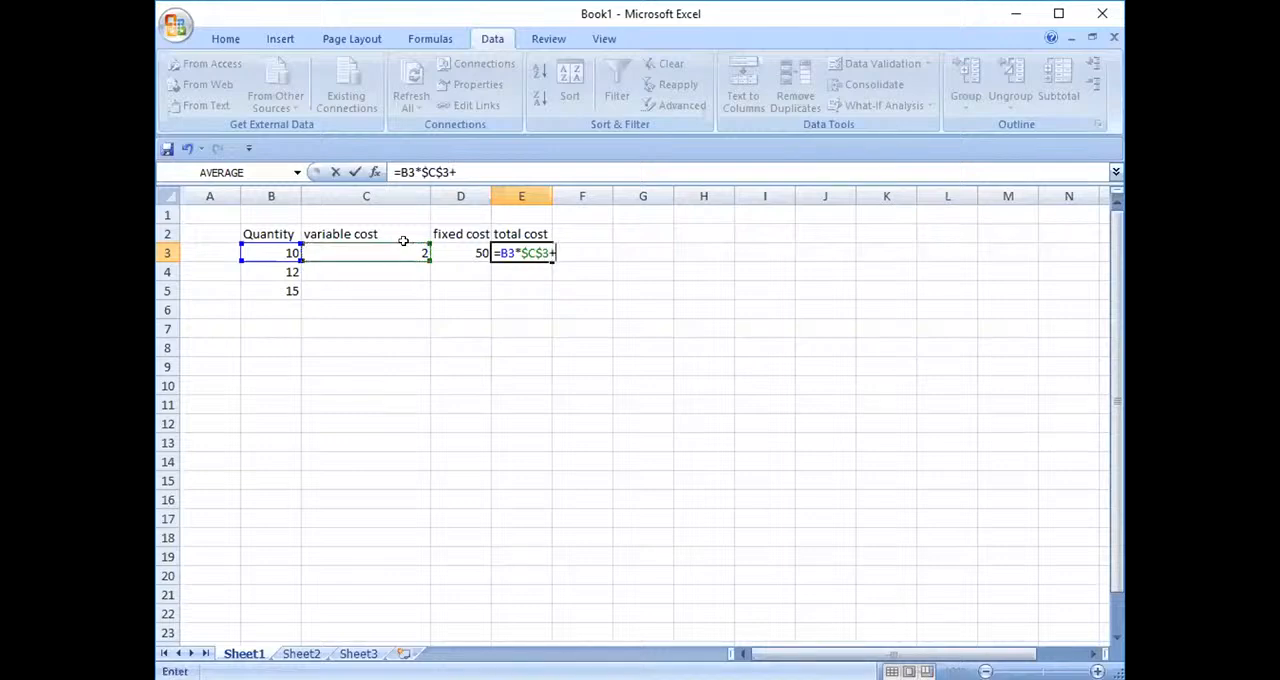
left_click(456, 252)
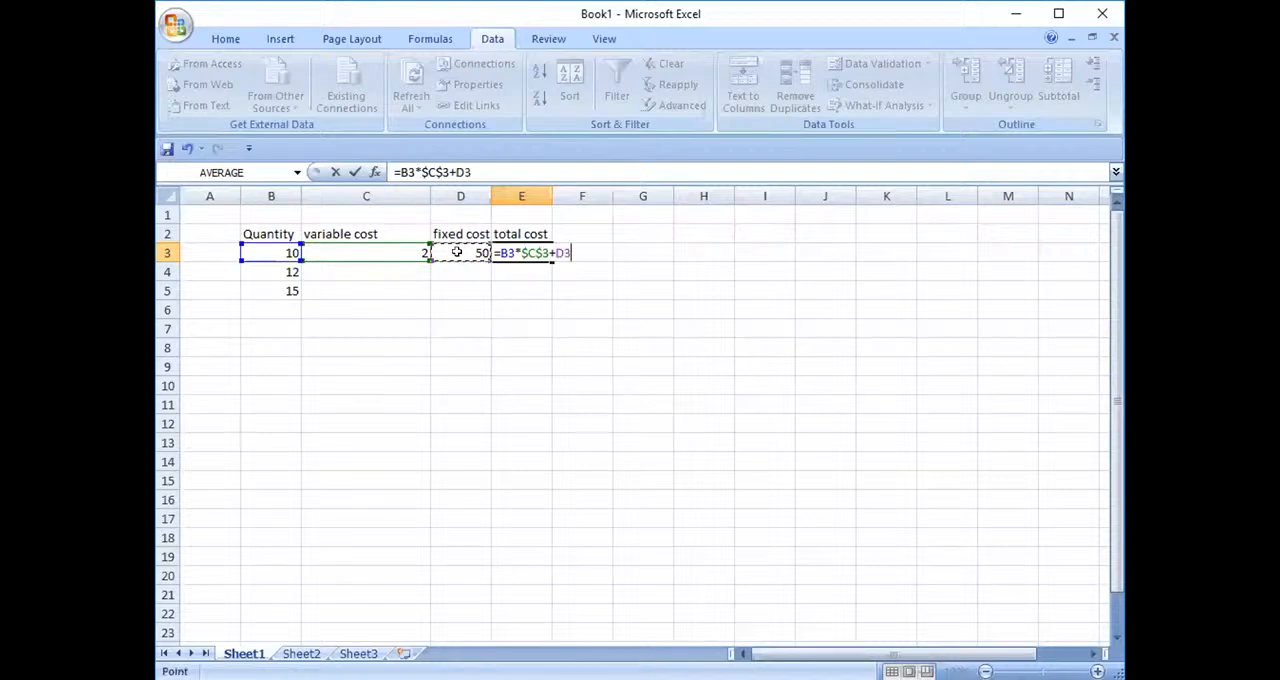
key("Return")
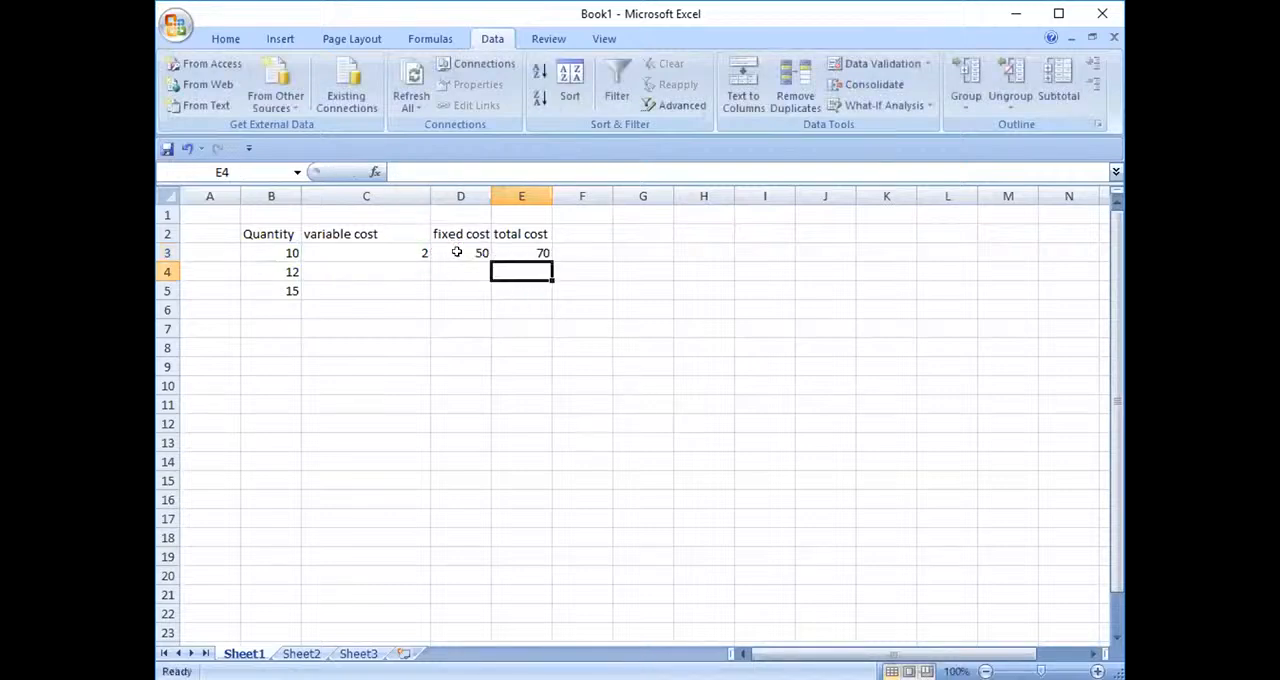
- Re-enter the total cost formula in E3 as =B3*$C$3+$D$3, making both the variable cost and fixed cost references absolute
left_click(527, 251)
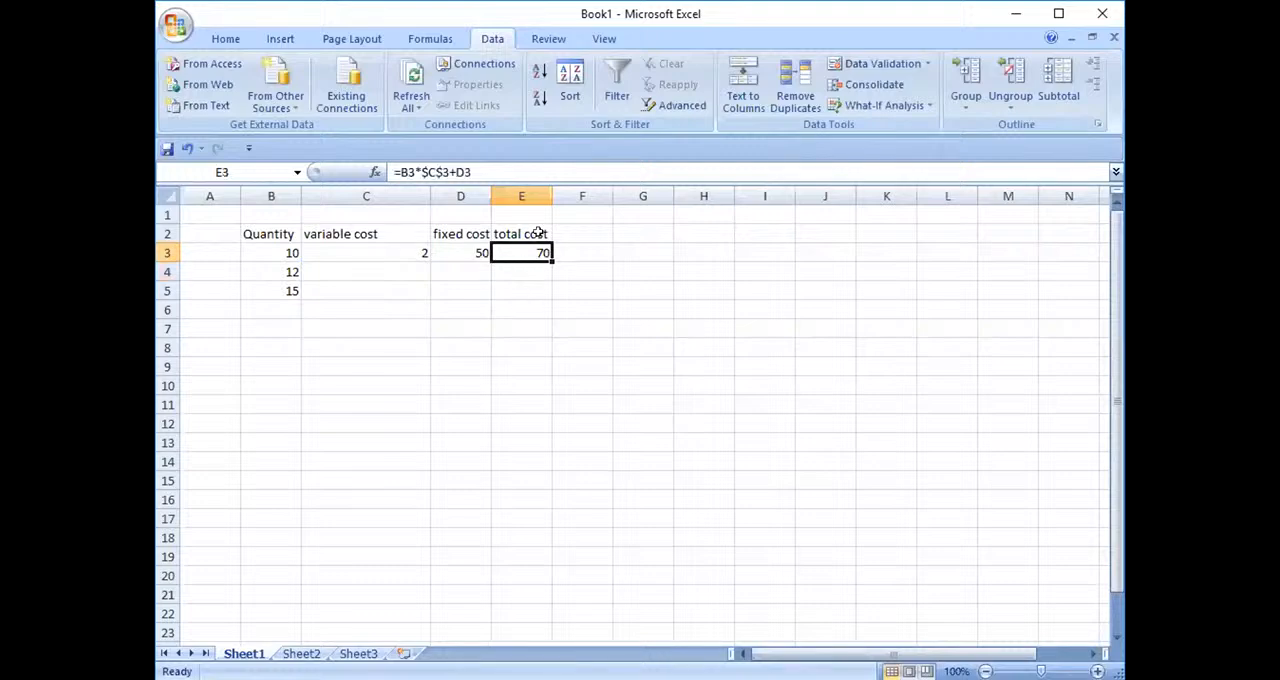
type("=")
left_click(282, 250)
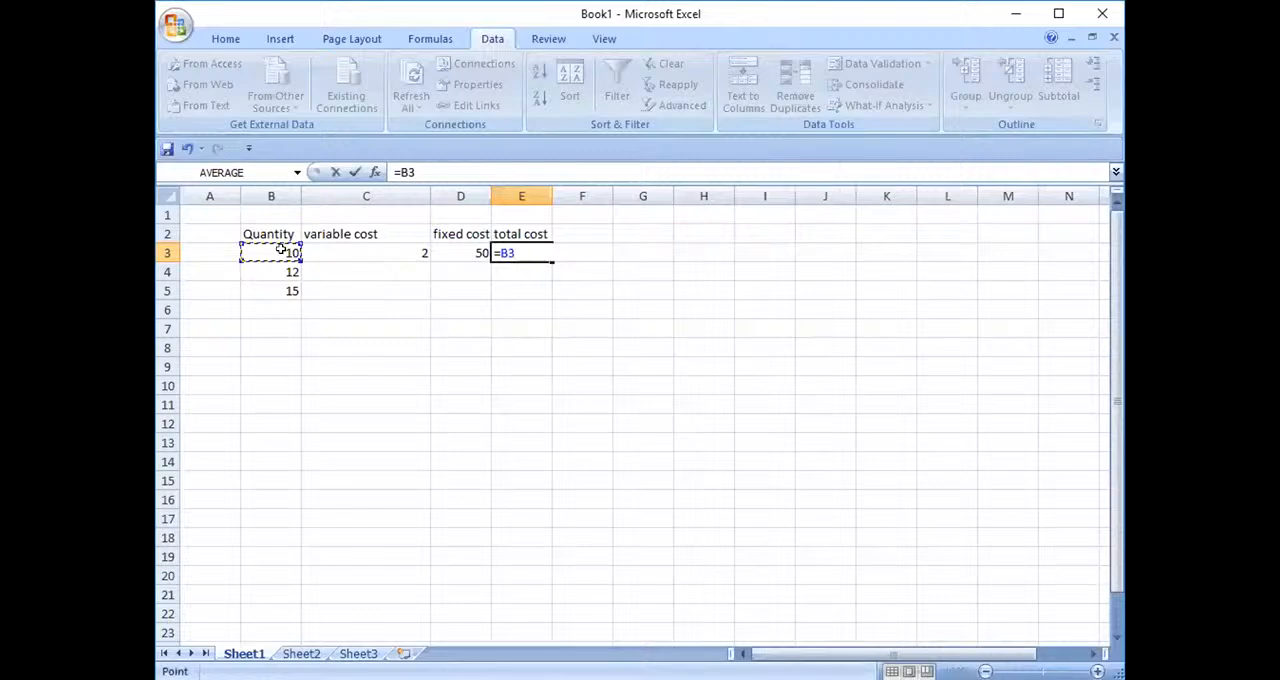
type("*")
left_click(360, 250)
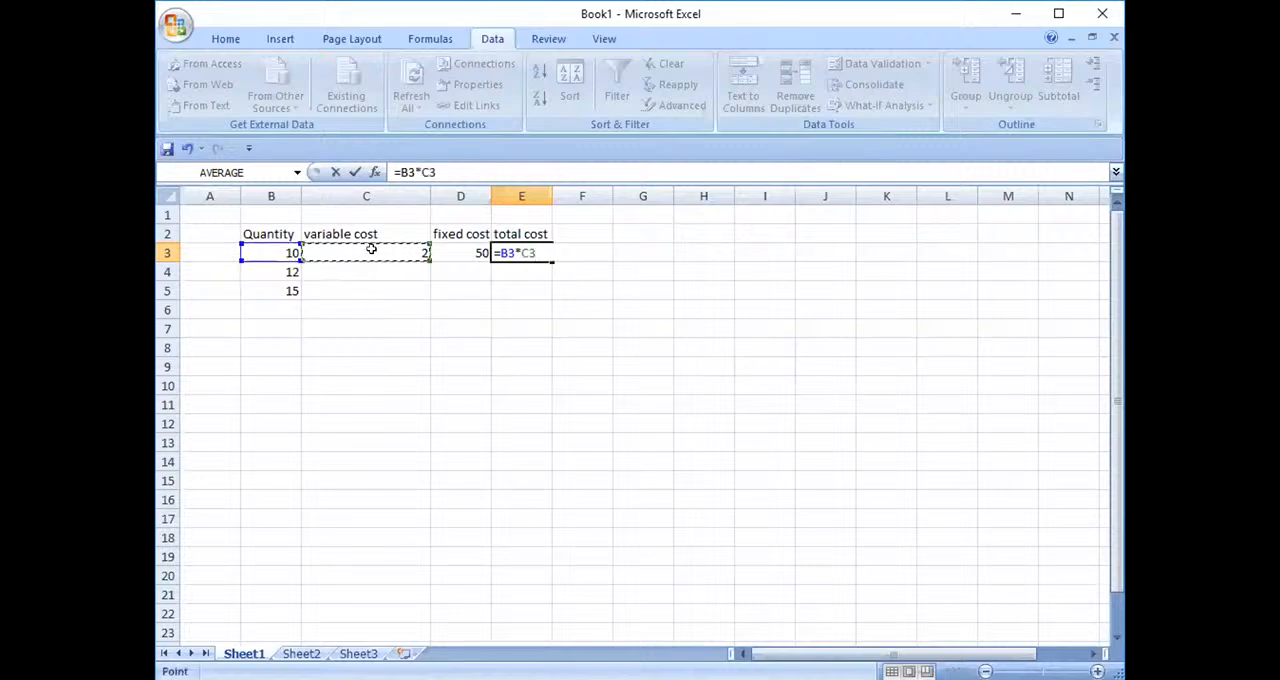
key("F4")
type("+")
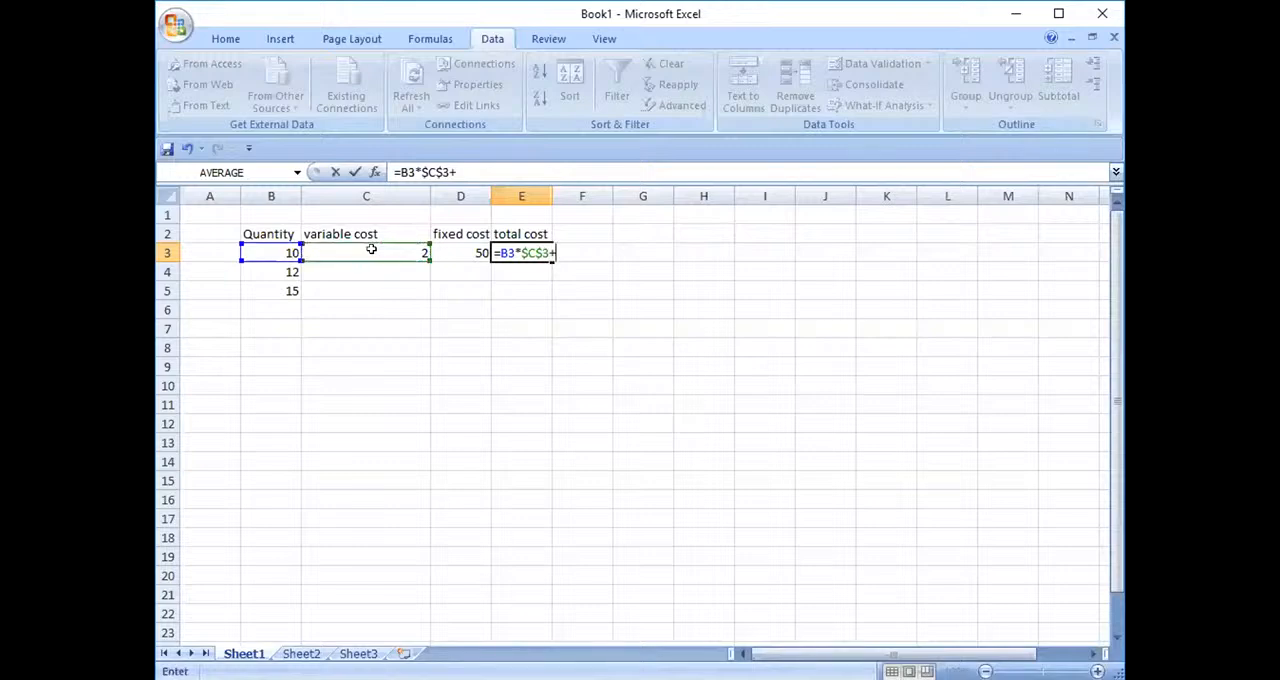
left_click(458, 250)
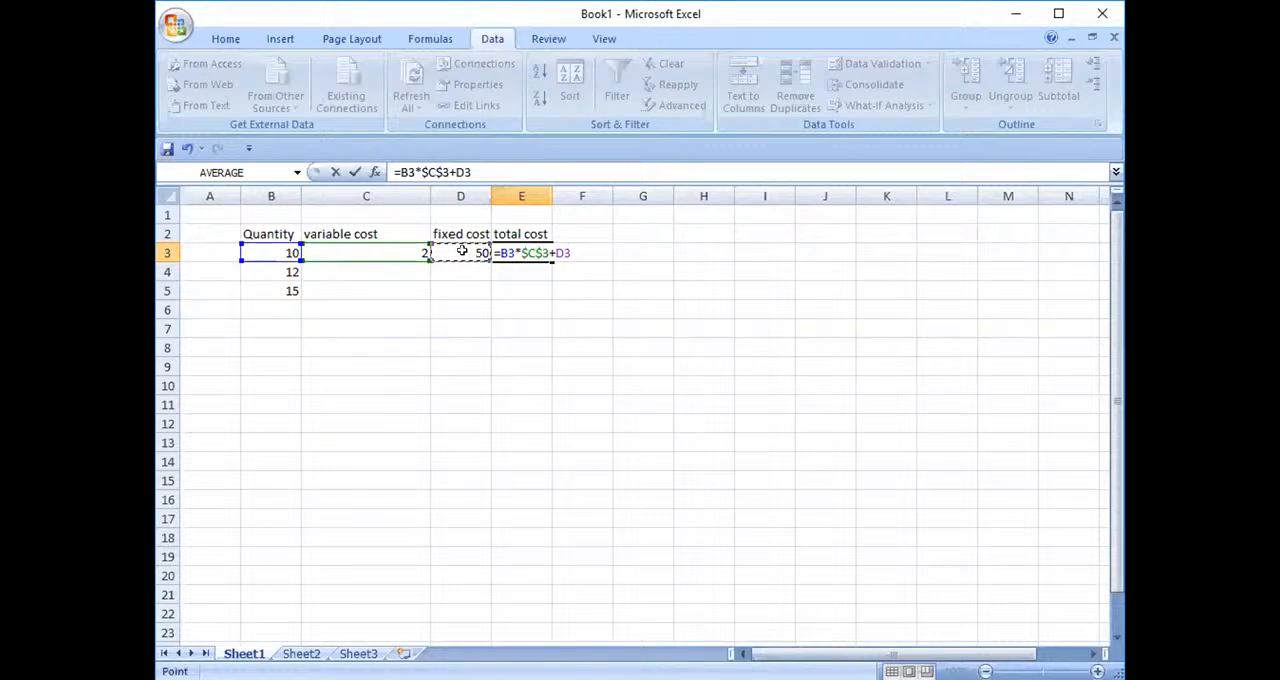
key("F4")
key("Return")
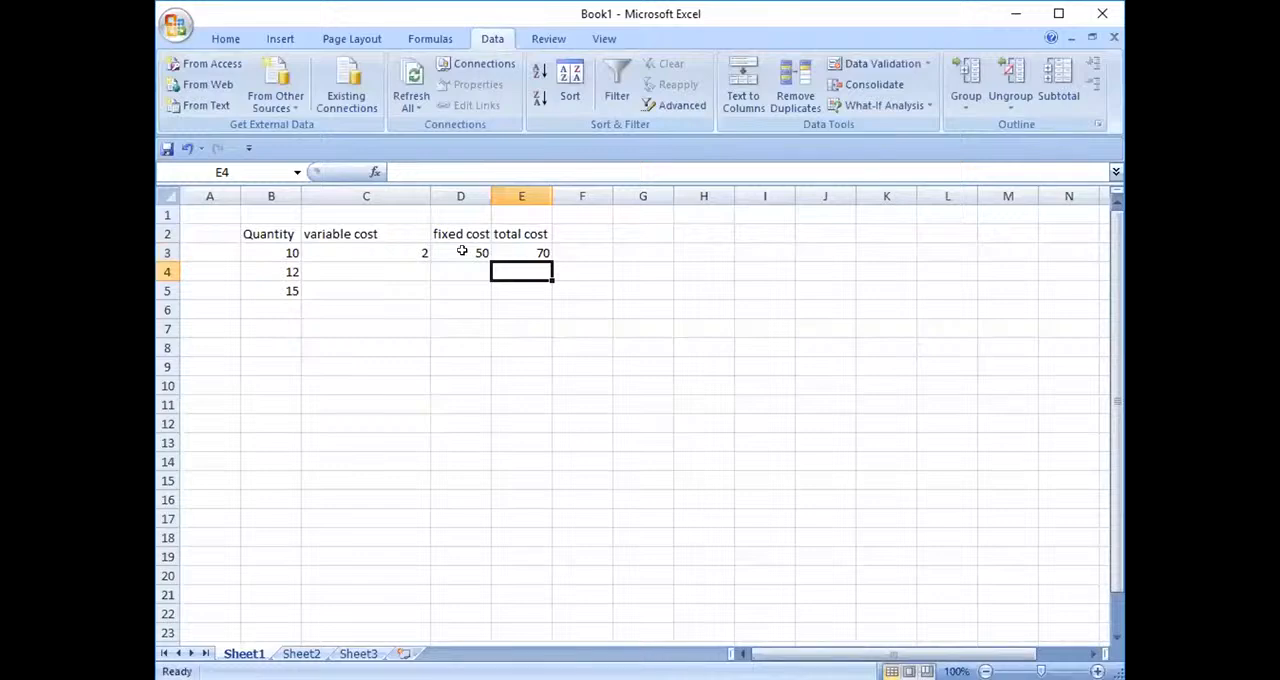
- Fill the total cost formula from E3 down to E5
left_click(540, 250)
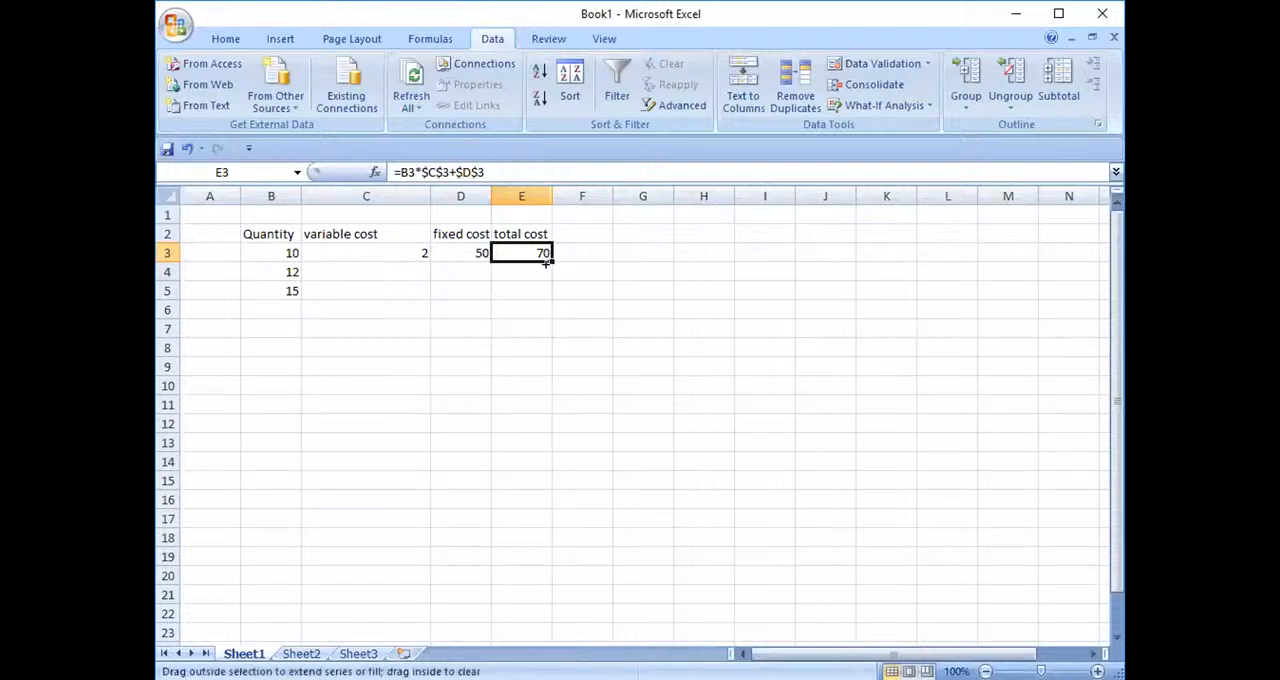
left_click_drag(546, 262, 545, 298)
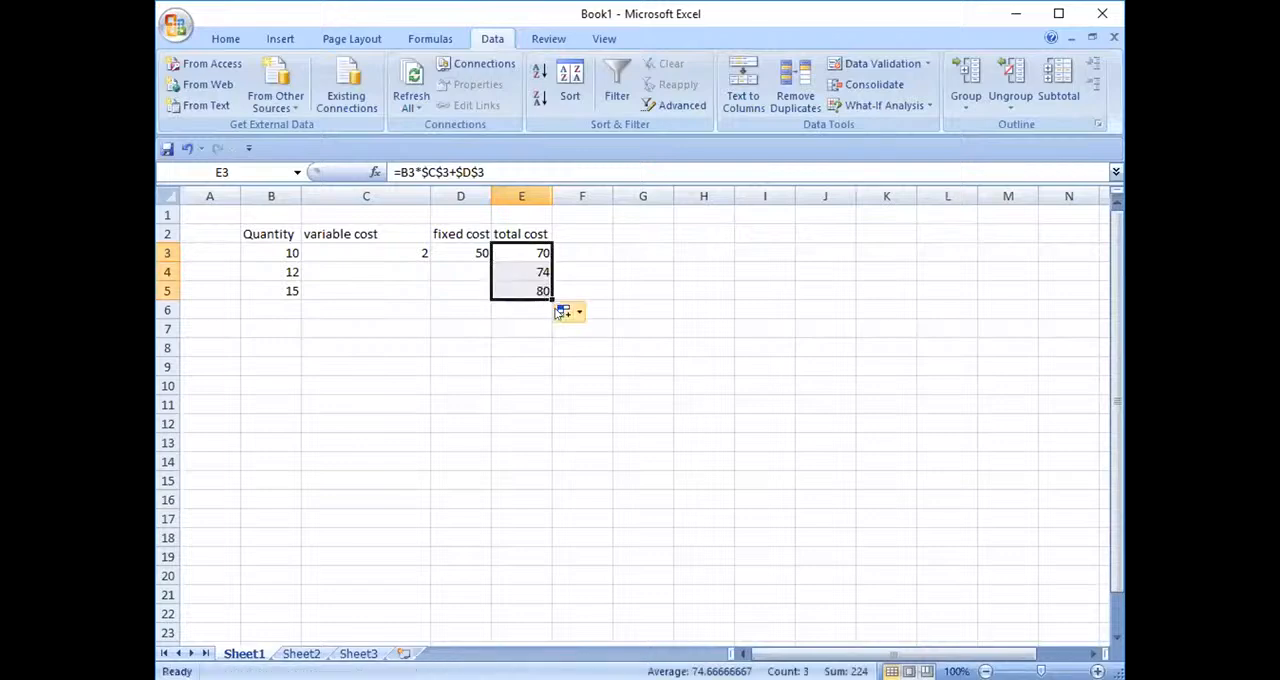
left_click(546, 314)
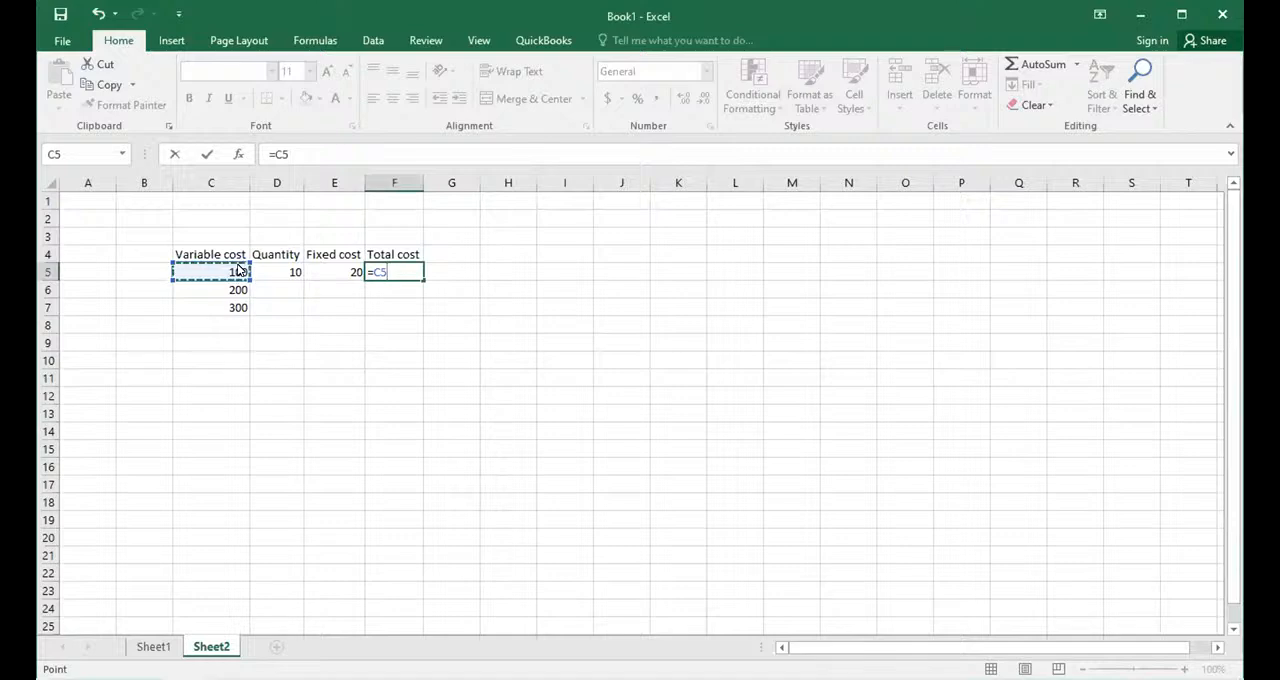
- Complete the total cost formula in F5 as =C5*$D$5+$E$5 and fill it down to F7
type("*")
left_click(259, 268)
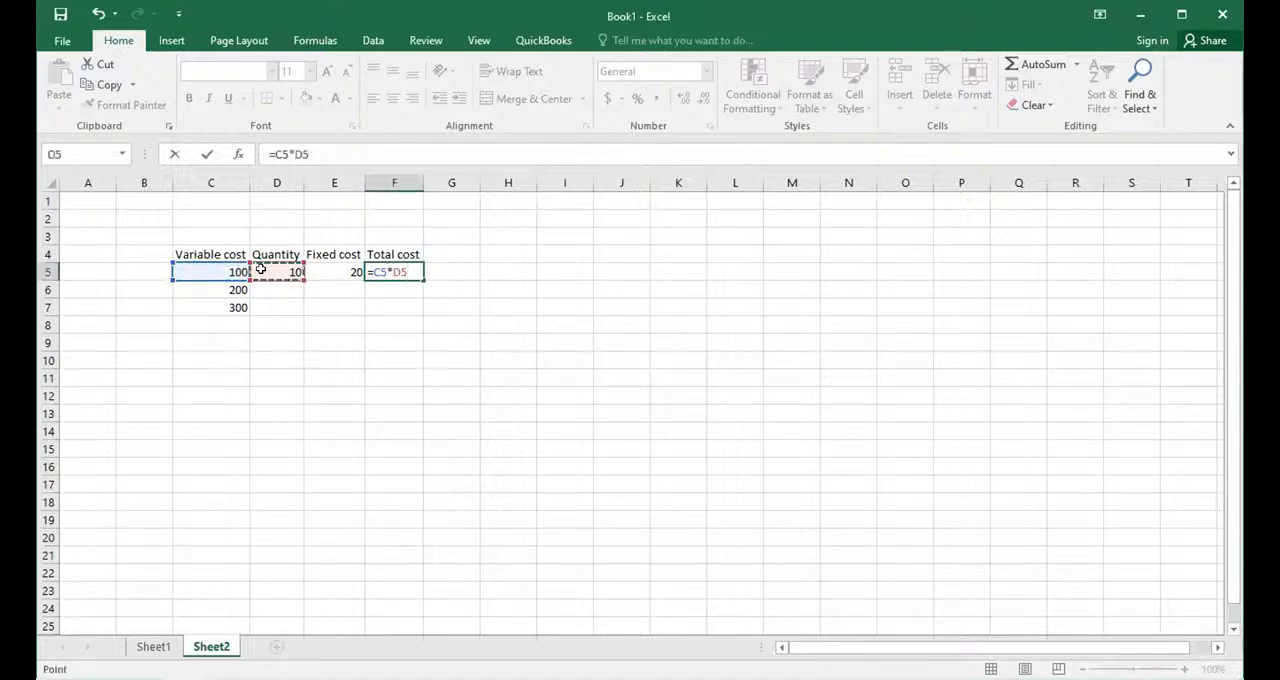
key("F4")
type("+")
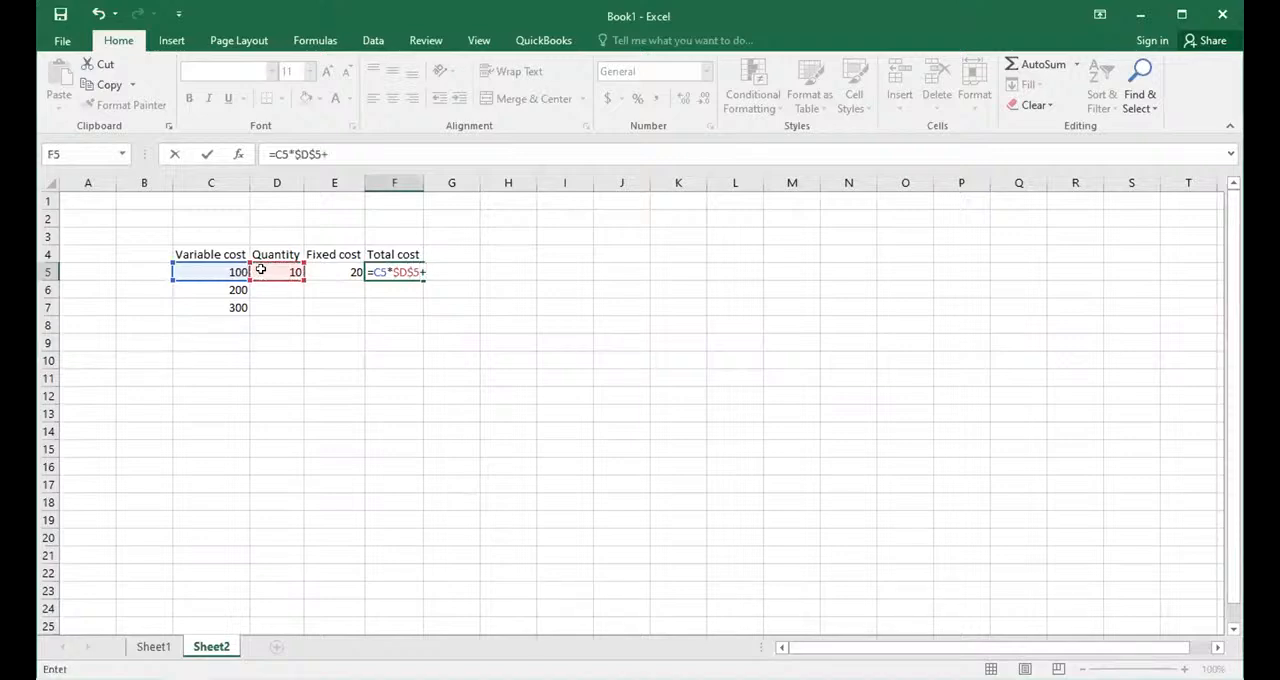
left_click(315, 268)
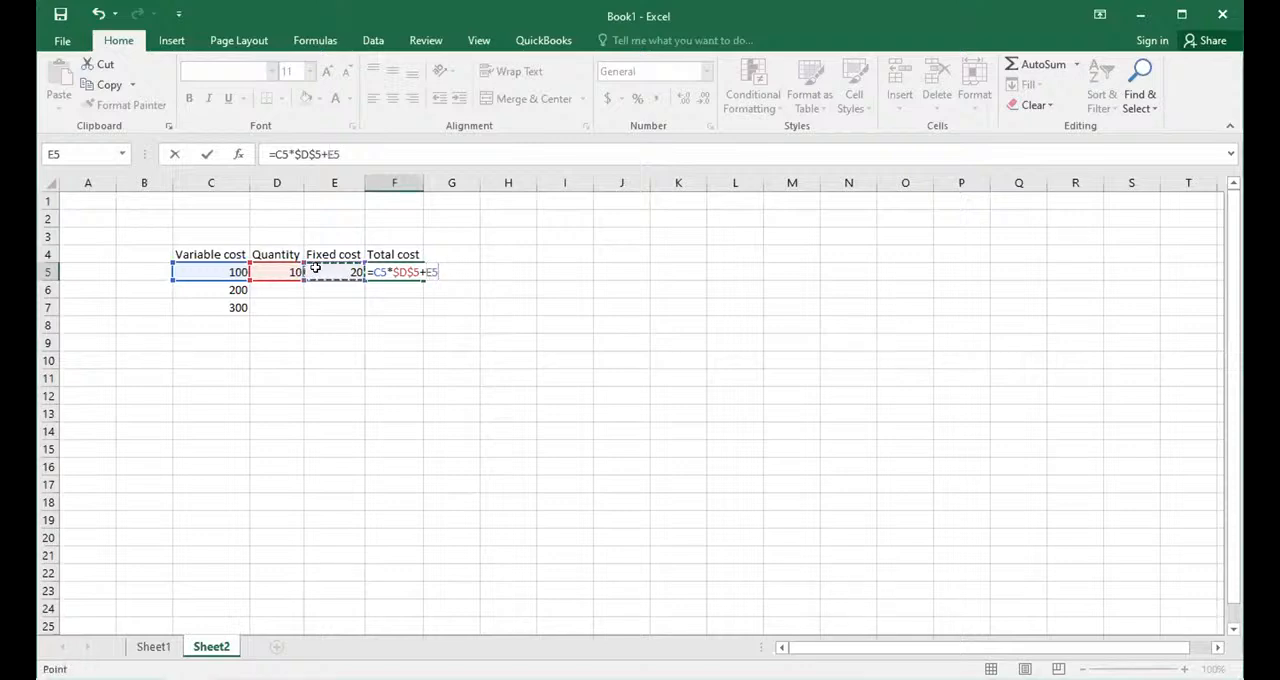
key("Return")
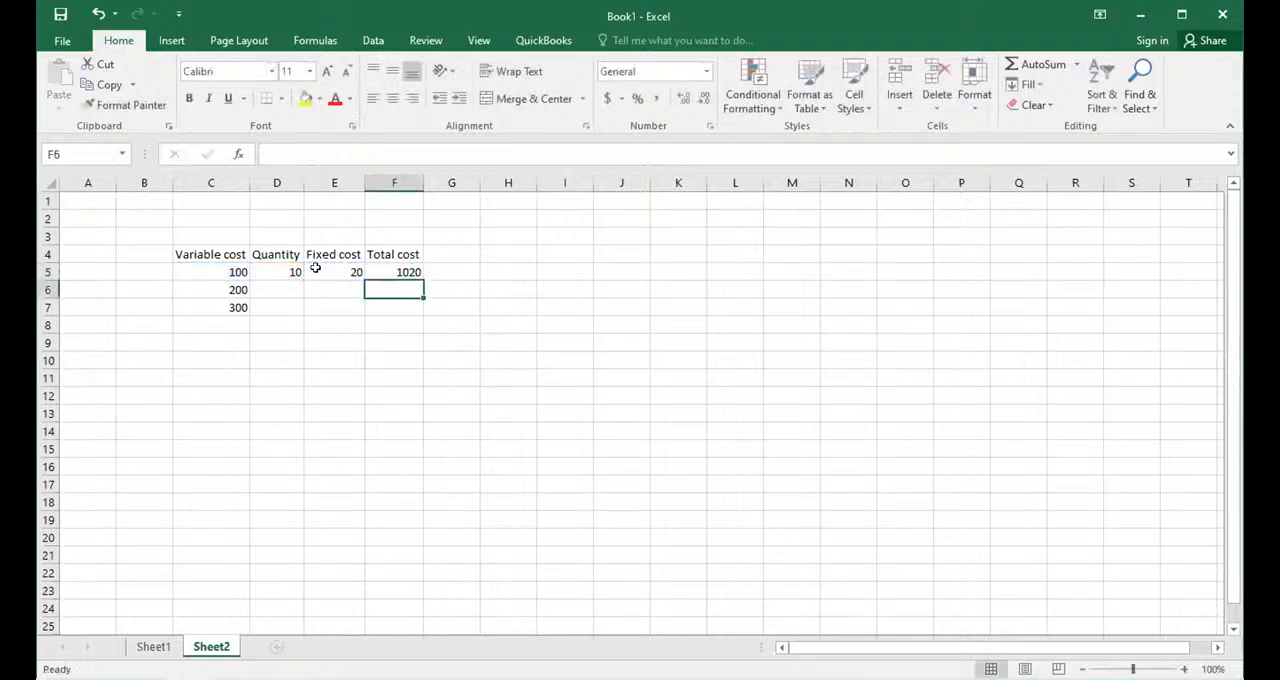
left_click(374, 270)
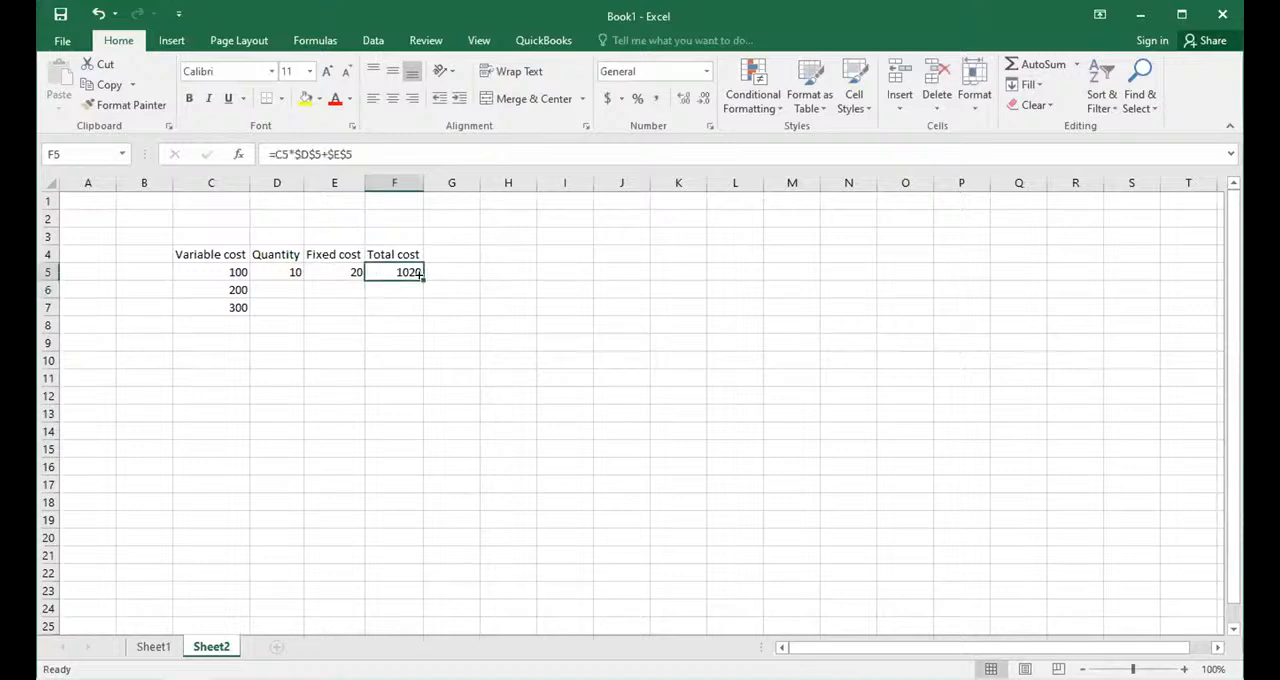
double_click(421, 277)
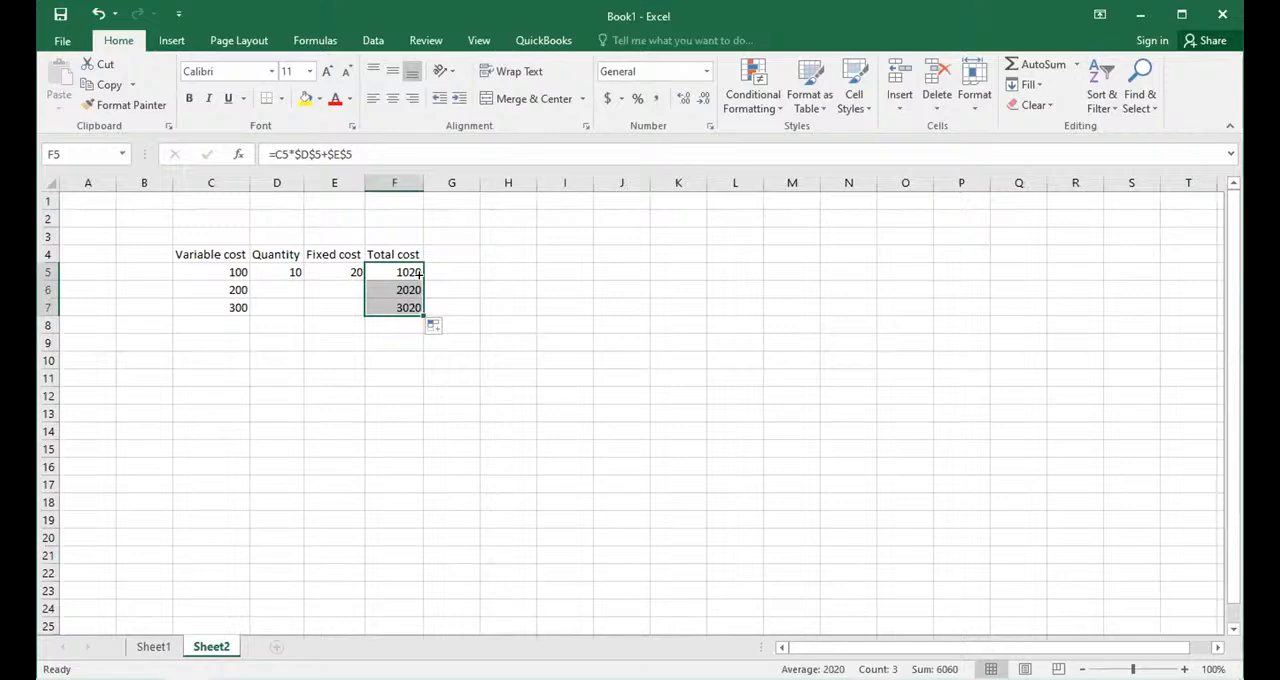
- Delete the entire total cost formula from cell F5, leaving the cell empty
left_click(367, 148)
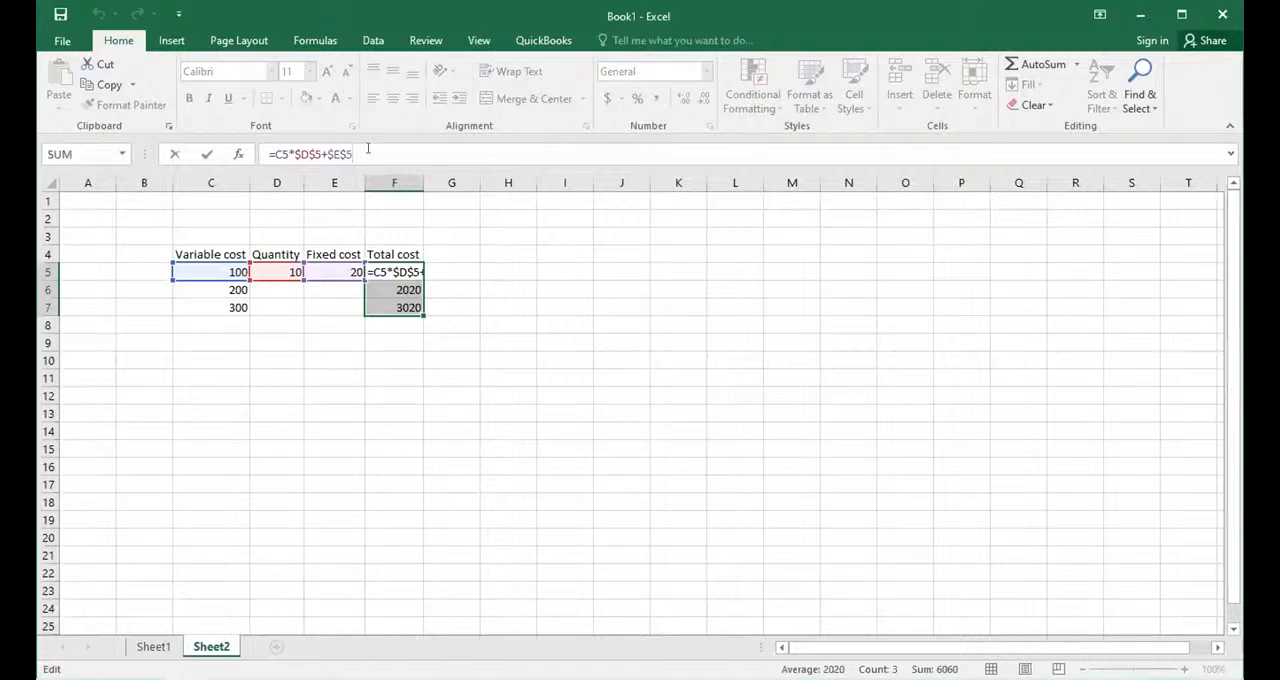
key("BackSpace")
key("BackSpace")
key("BackSpace")
key("BackSpace")
key("BackSpace")
key("BackSpace")
key("BackSpace")
key("BackSpace")
key("BackSpace")
key("BackSpace")
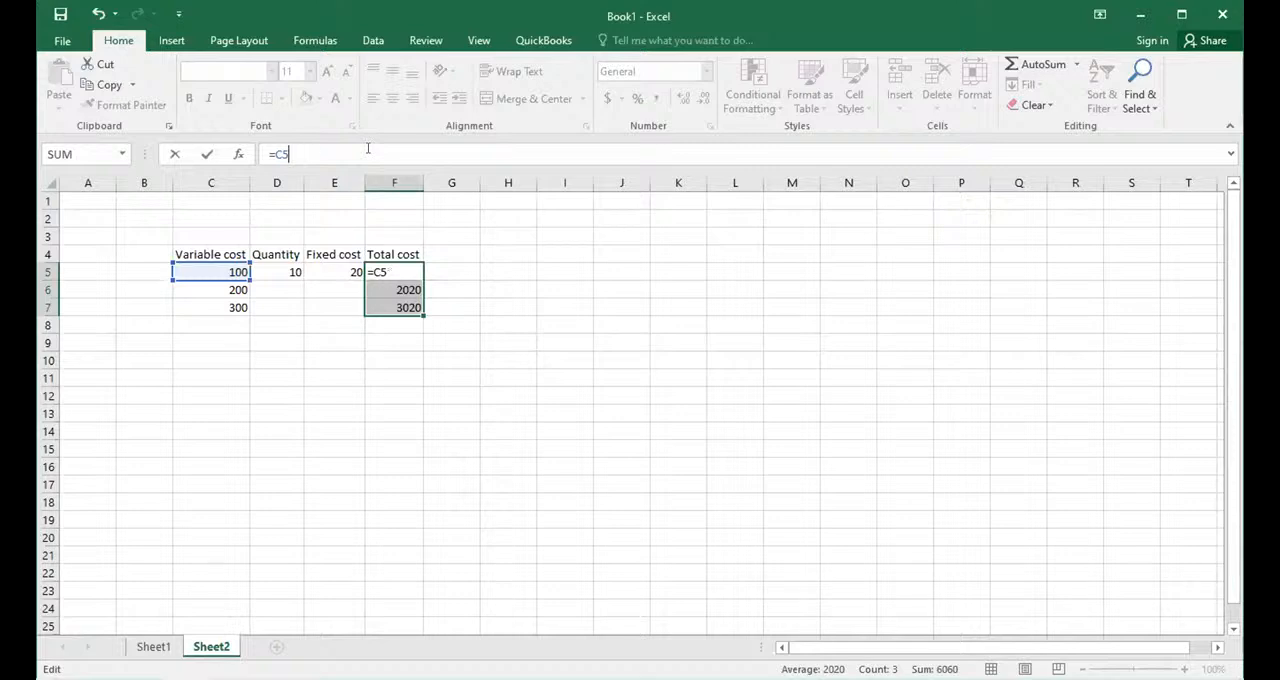
key("BackSpace")
key("BackSpace")
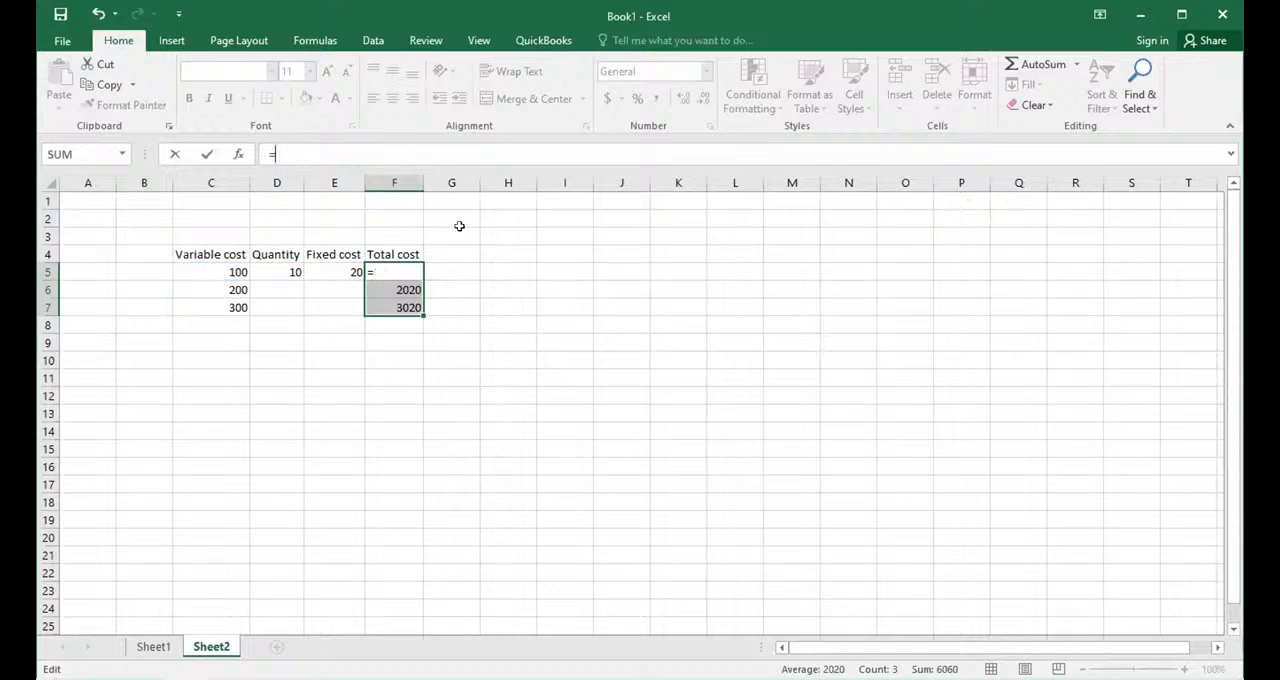
left_click(413, 275)
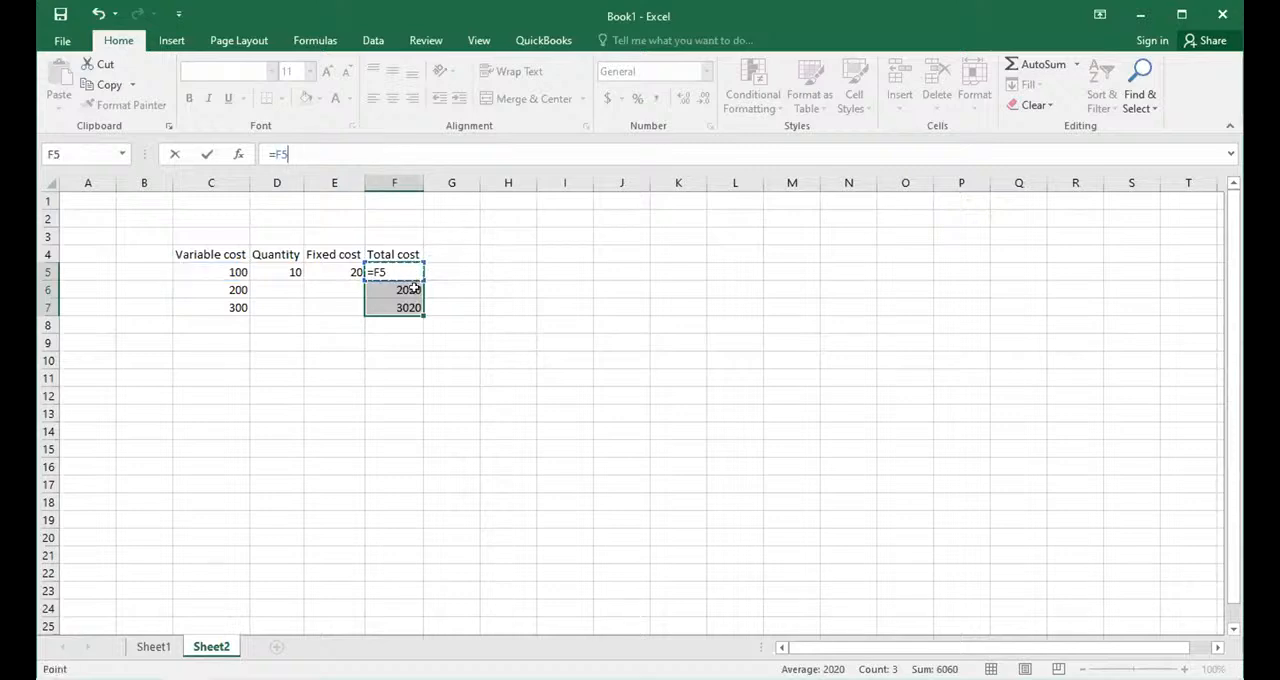
key("BackSpace")
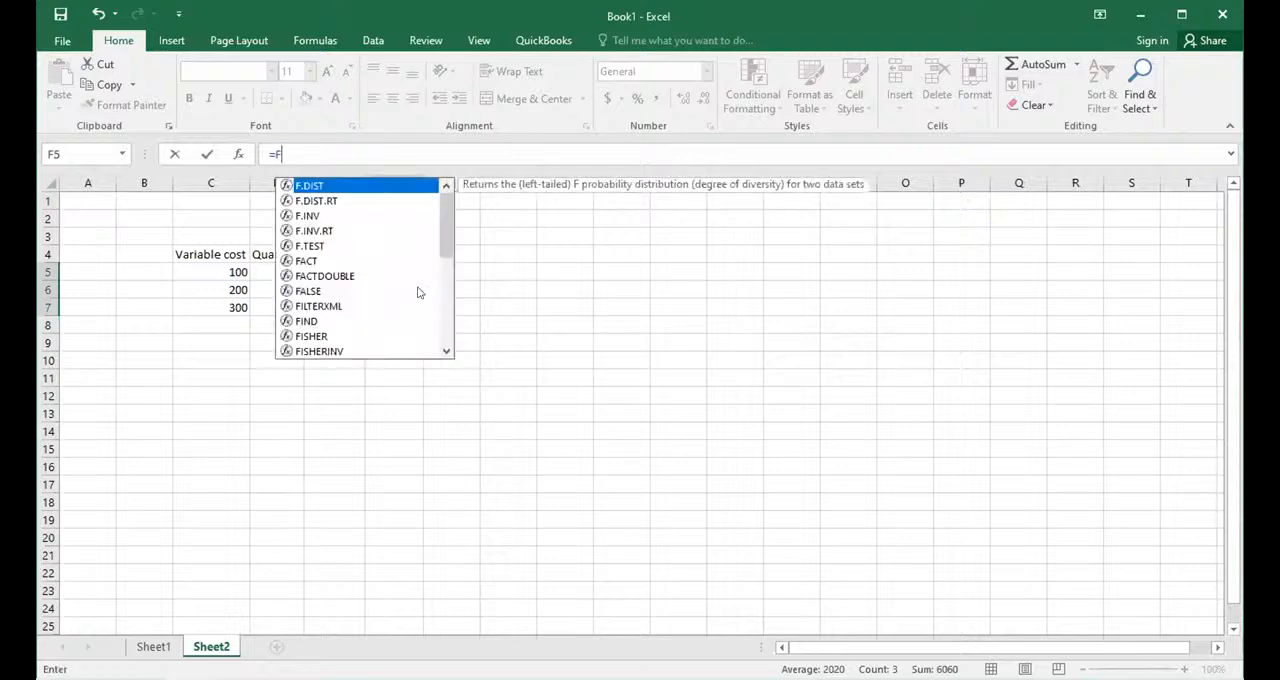
left_click(360, 153)
key("BackSpace")
key("BackSpace")
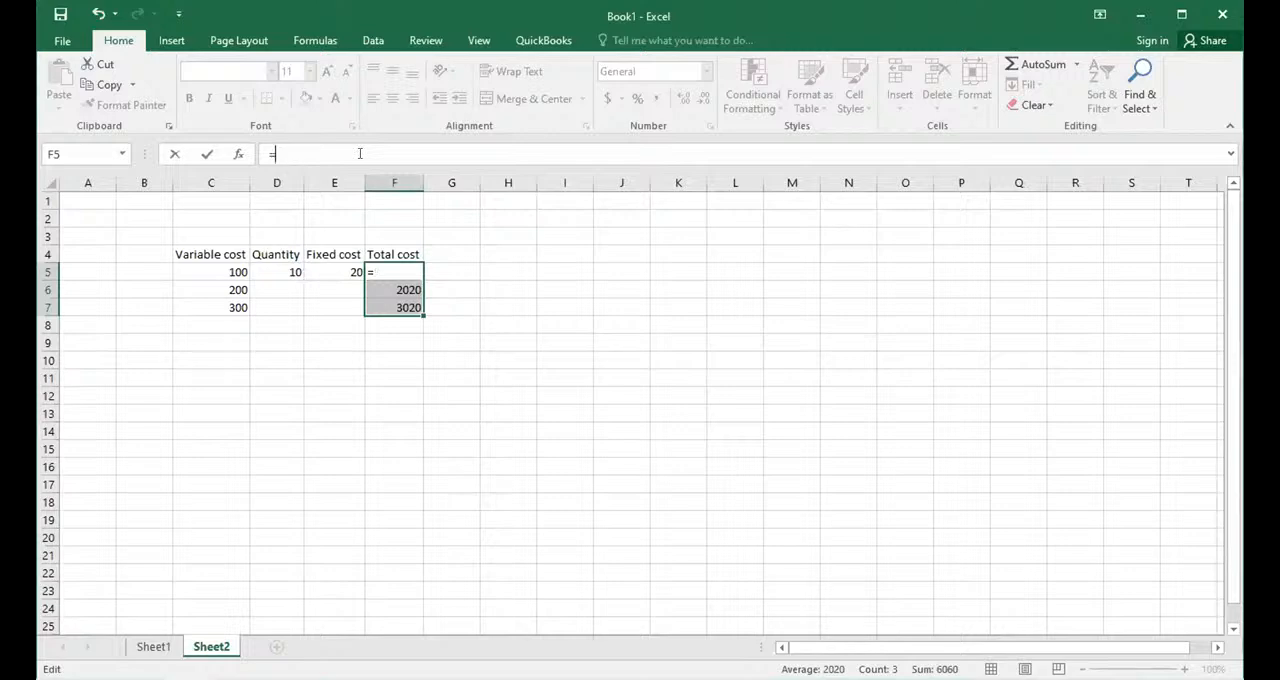
- Clear the copied total cost formulas from cells F6 and F7
left_click(385, 301)
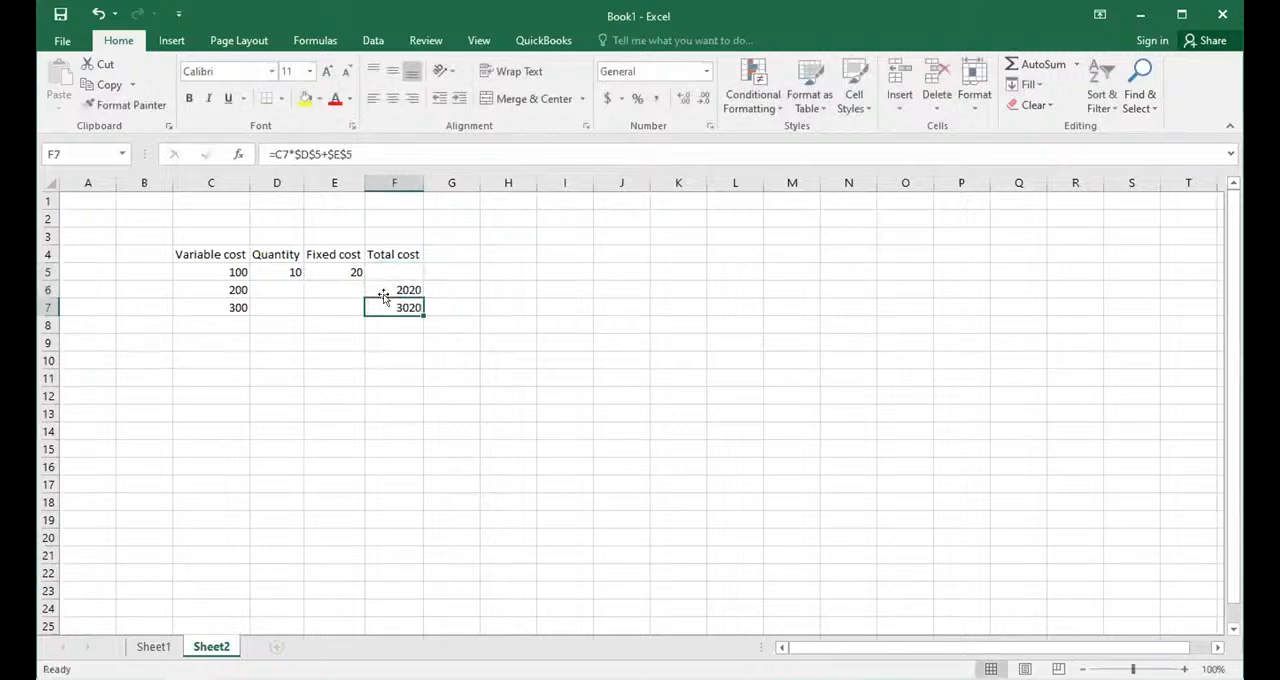
left_click(383, 283)
key("BackSpace")
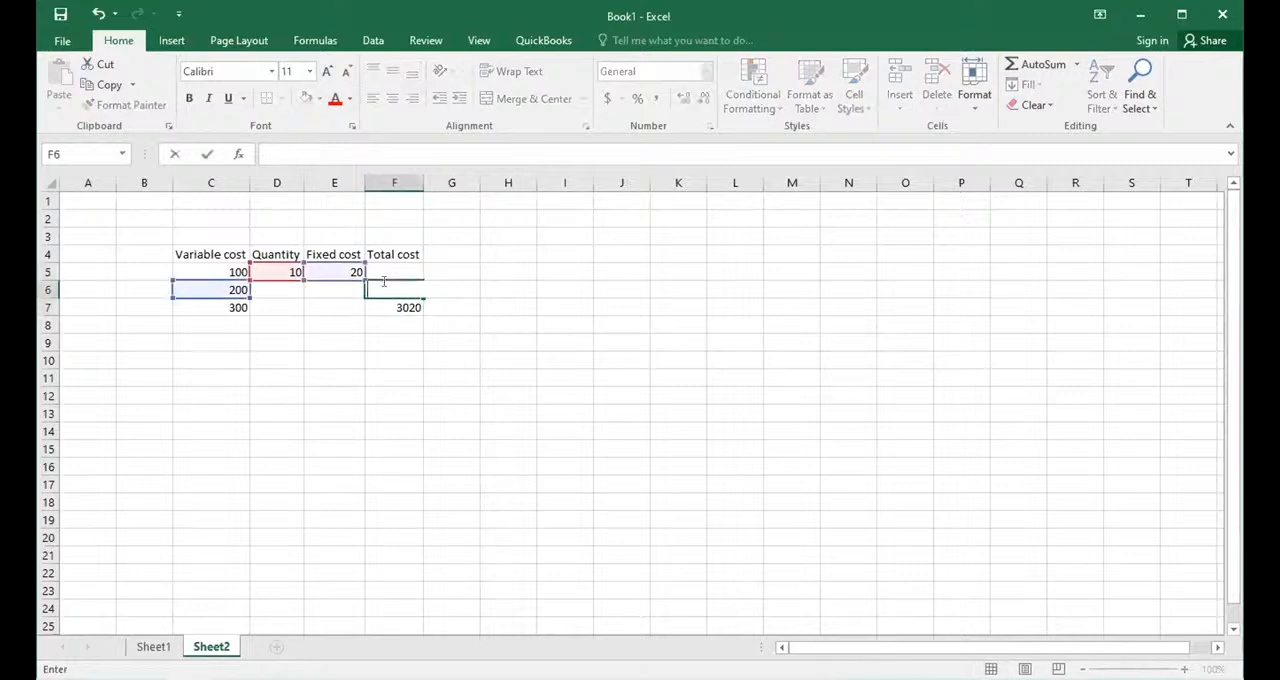
left_click(395, 306)
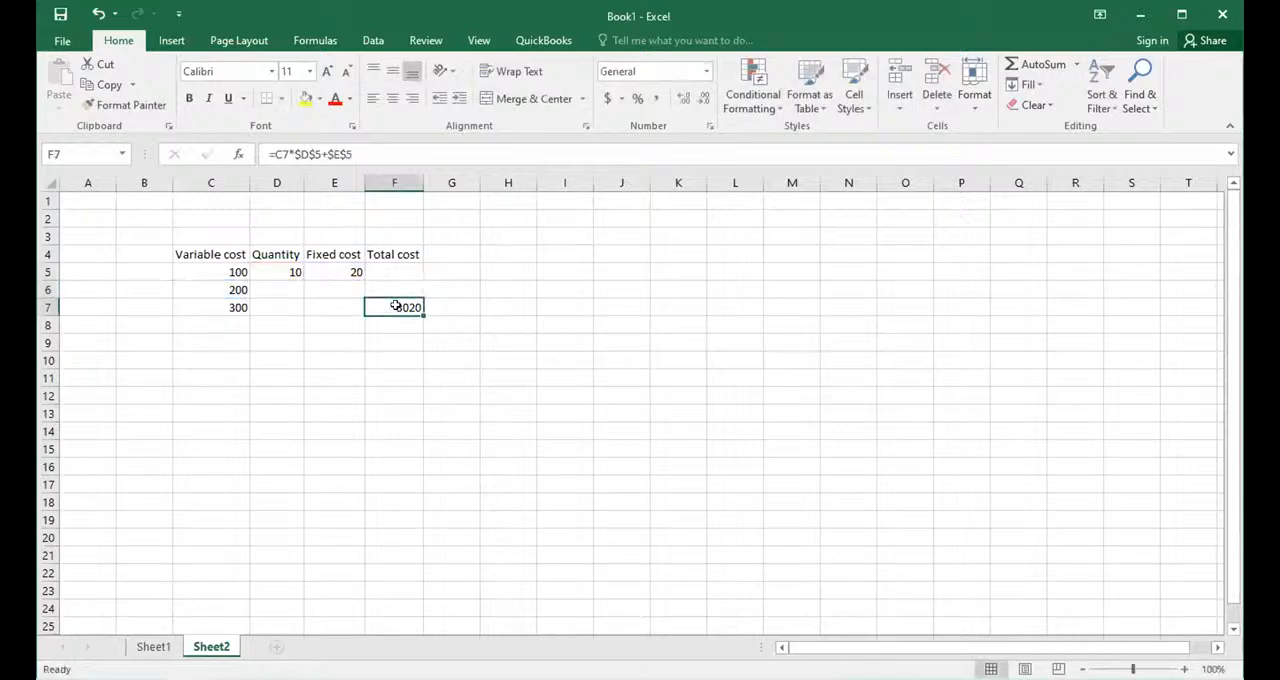
key("BackSpace")
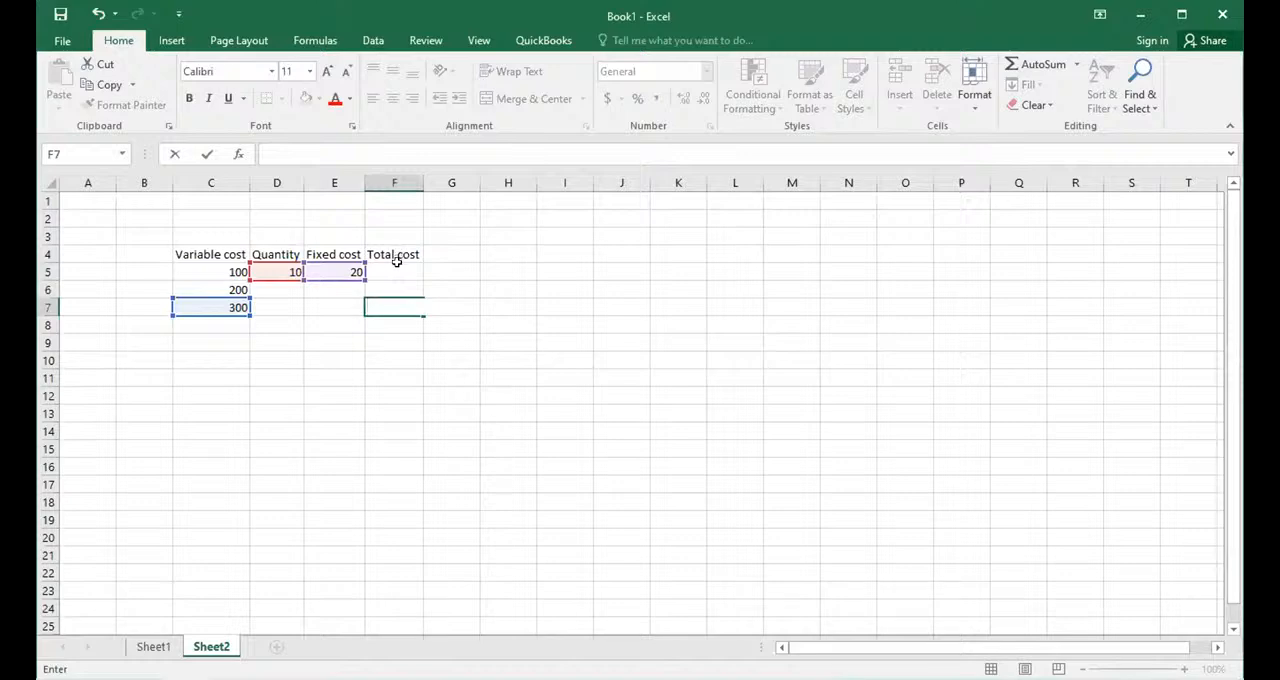
- Enter the total cost formula =C5*$D$5+$E$5 in F5 and fill it down to F7
left_click(396, 263)
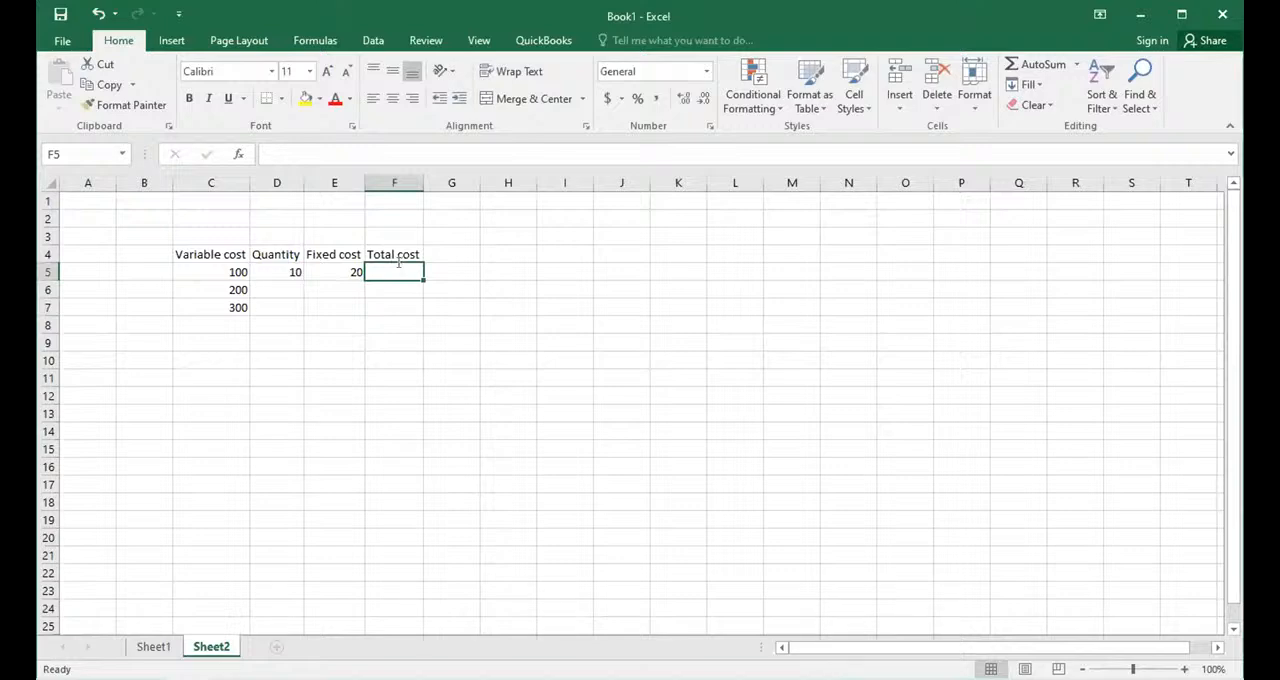
type("=")
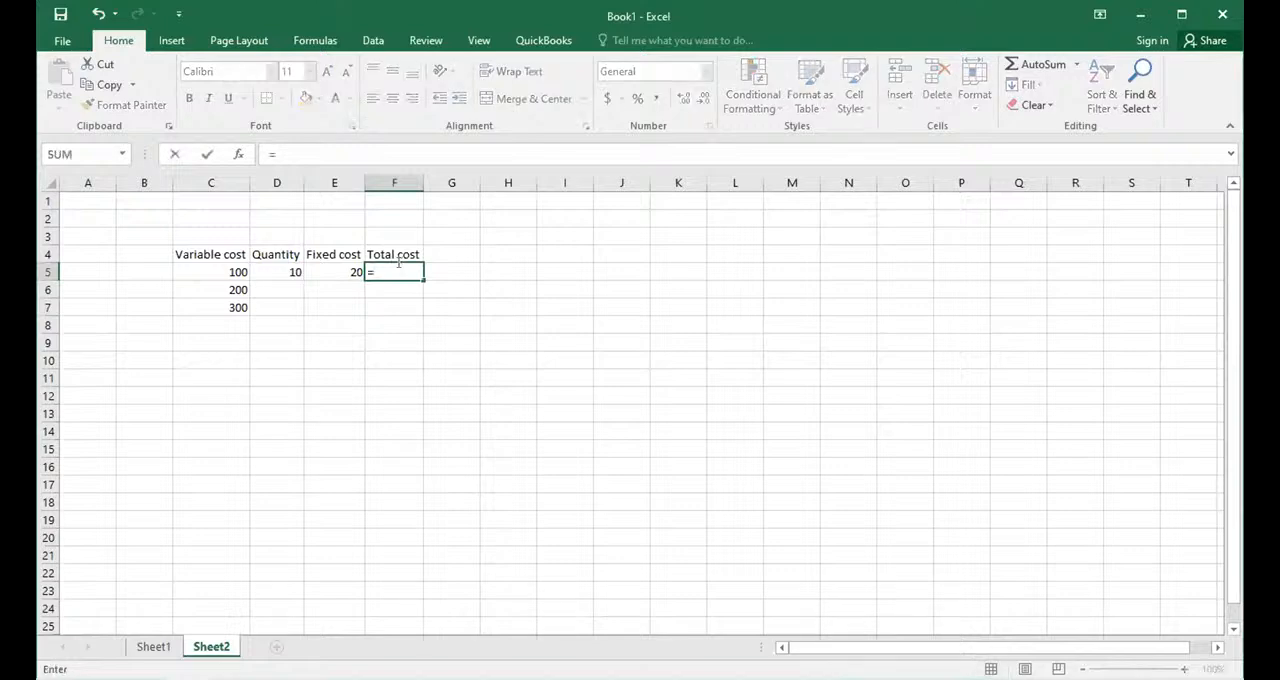
left_click(205, 280)
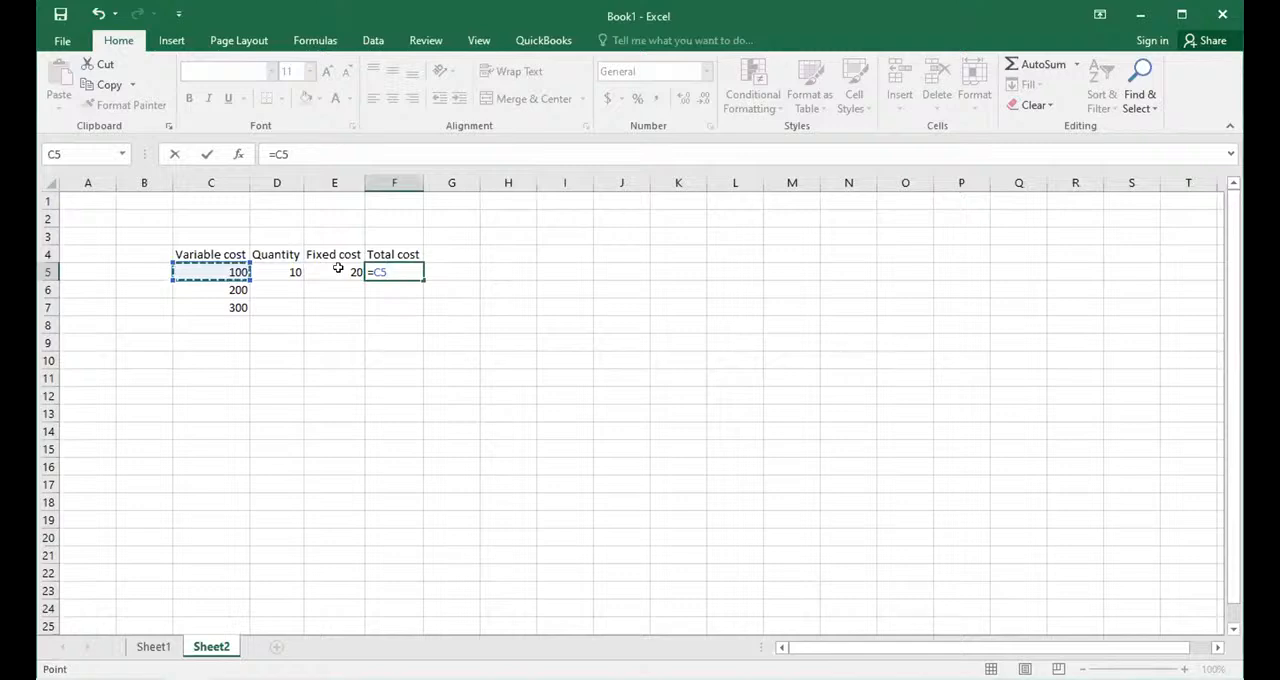
type("*")
left_click(290, 268)
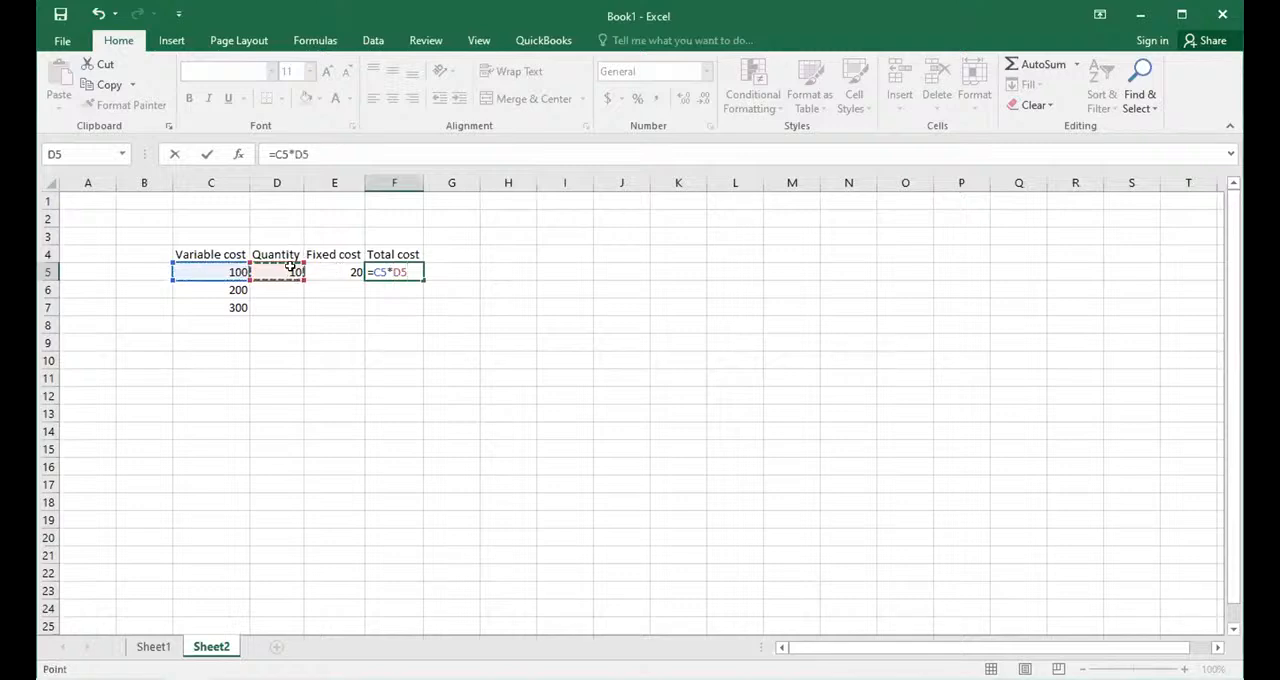
key("F4")
type("+")
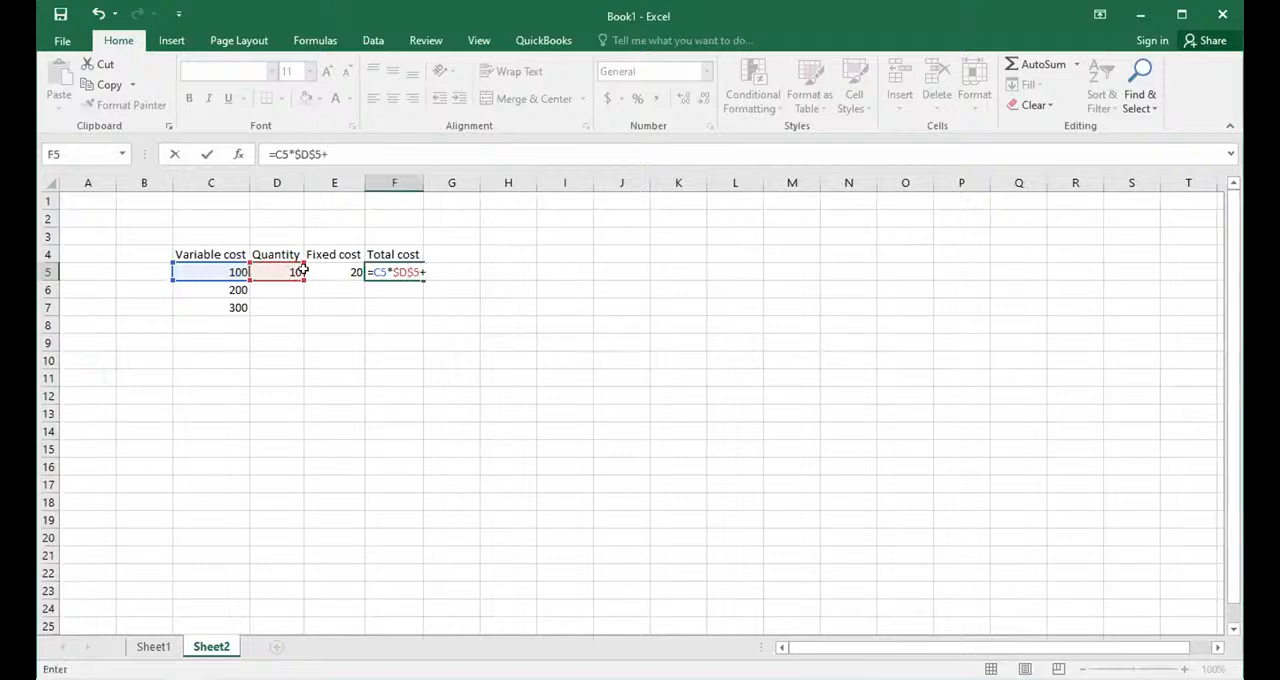
left_click(318, 272)
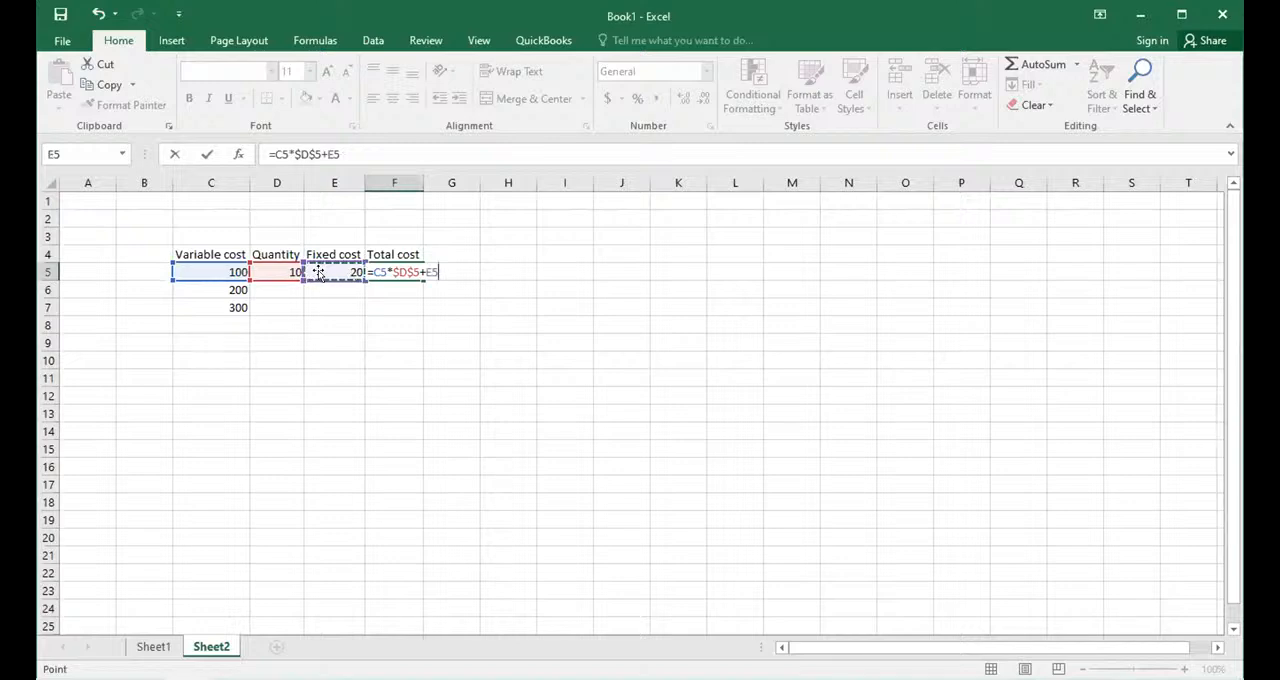
key("F4")
key("Return")
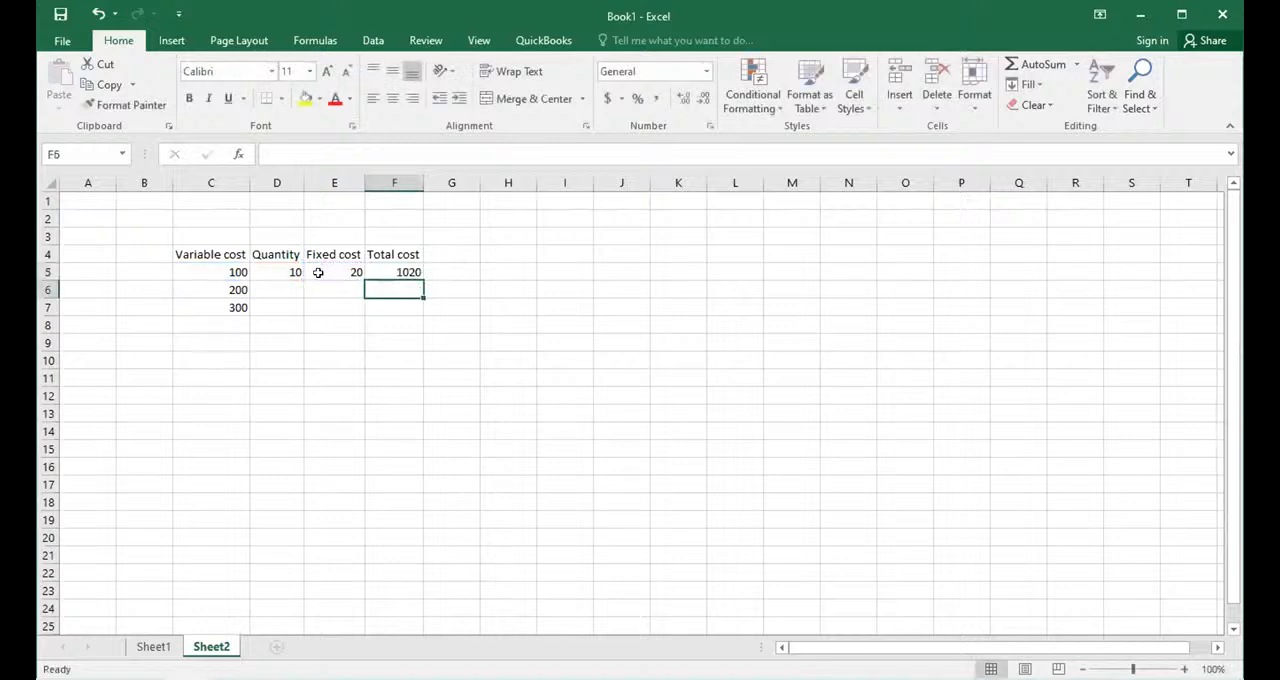
left_click(376, 270)
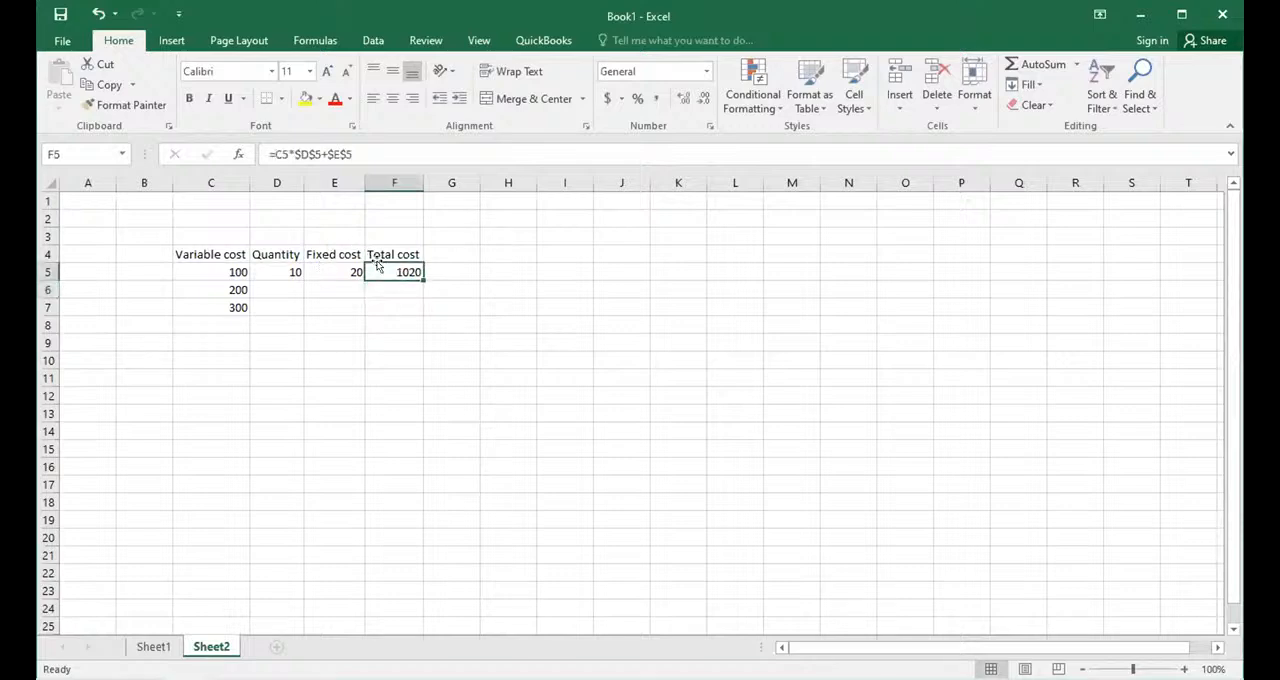
double_click(421, 277)
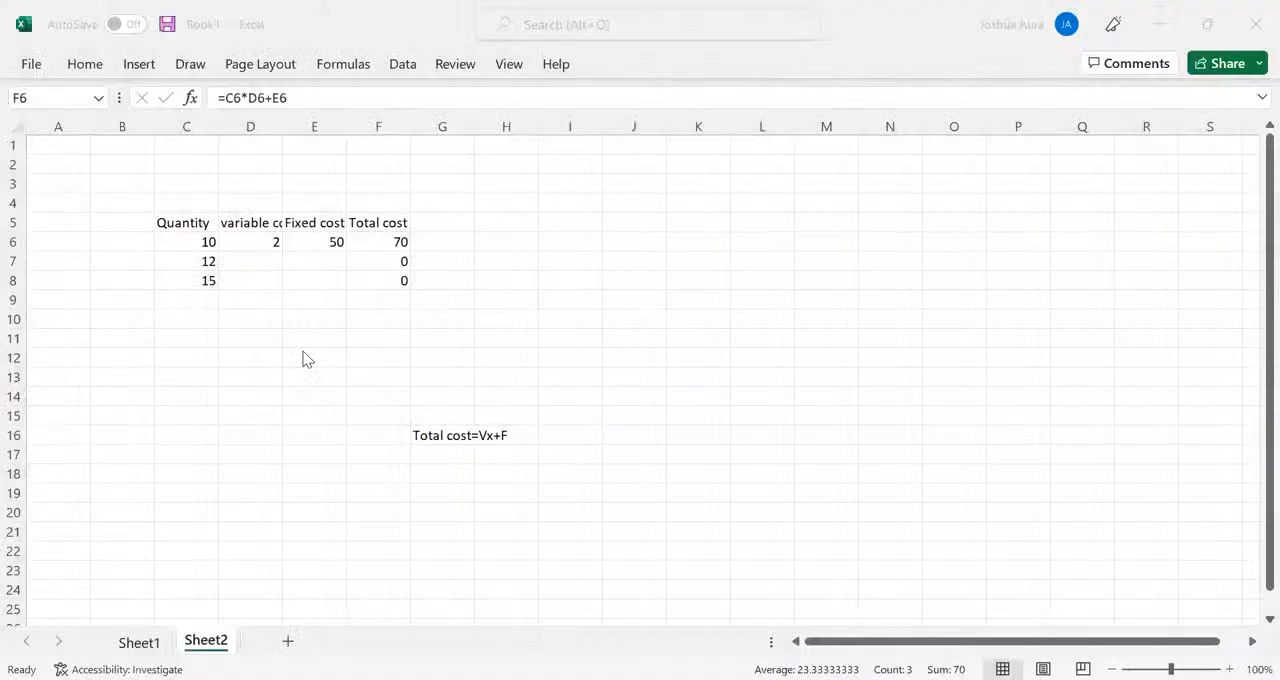
- Lock the row of the variable cost reference in the F6 total cost formula, making it =C6*D$6+E6
double_click(396, 240)
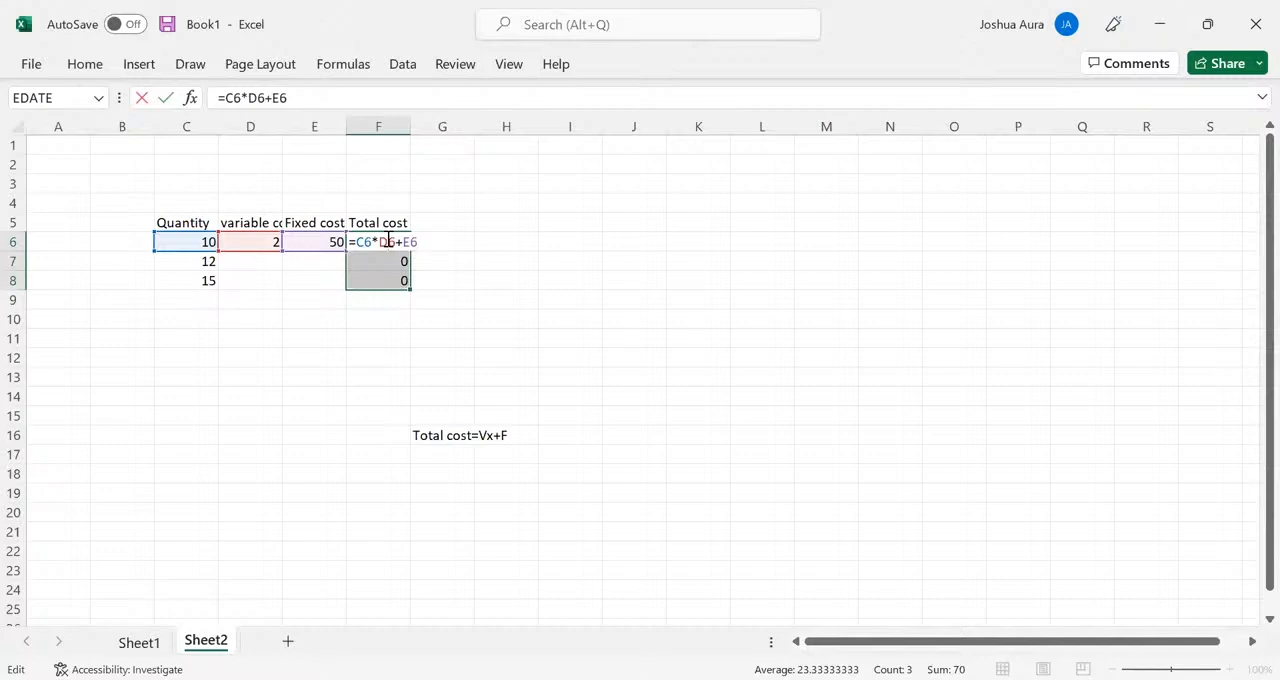
type("$")
left_click(463, 320)
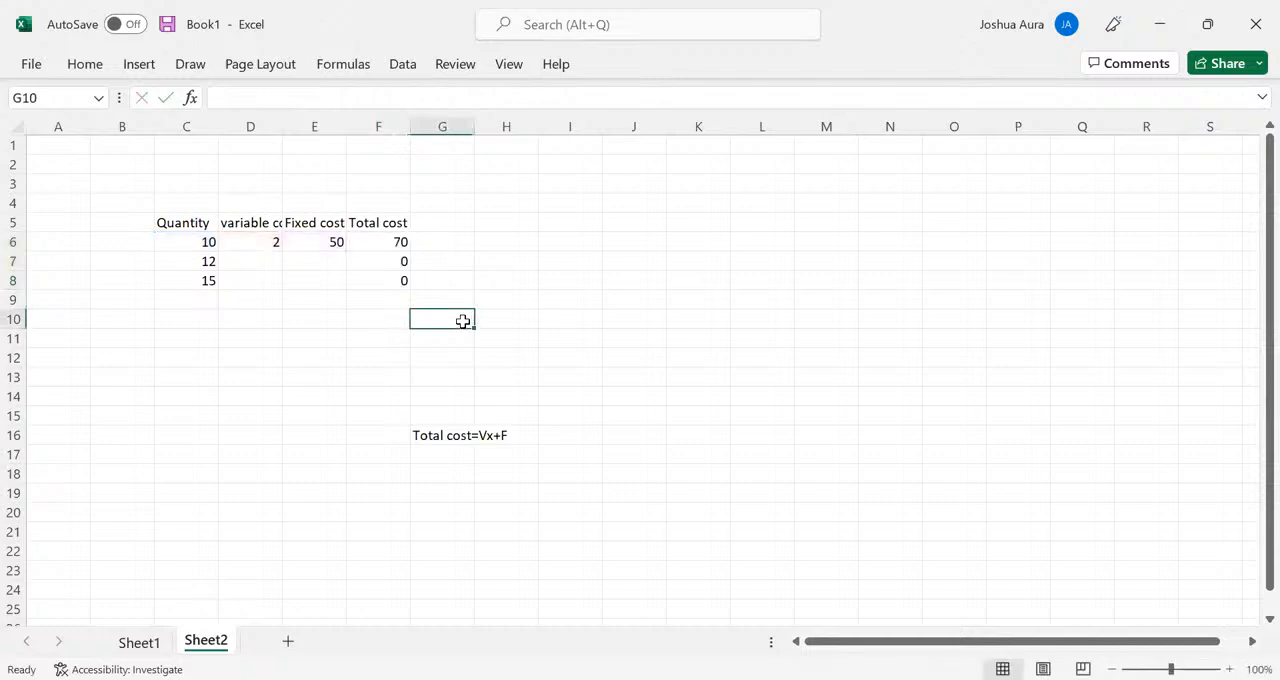
- Lock the row of the fixed cost reference in F6 as E$6 and fill the total cost formula down to F8
left_click(392, 242)
double_click(390, 242)
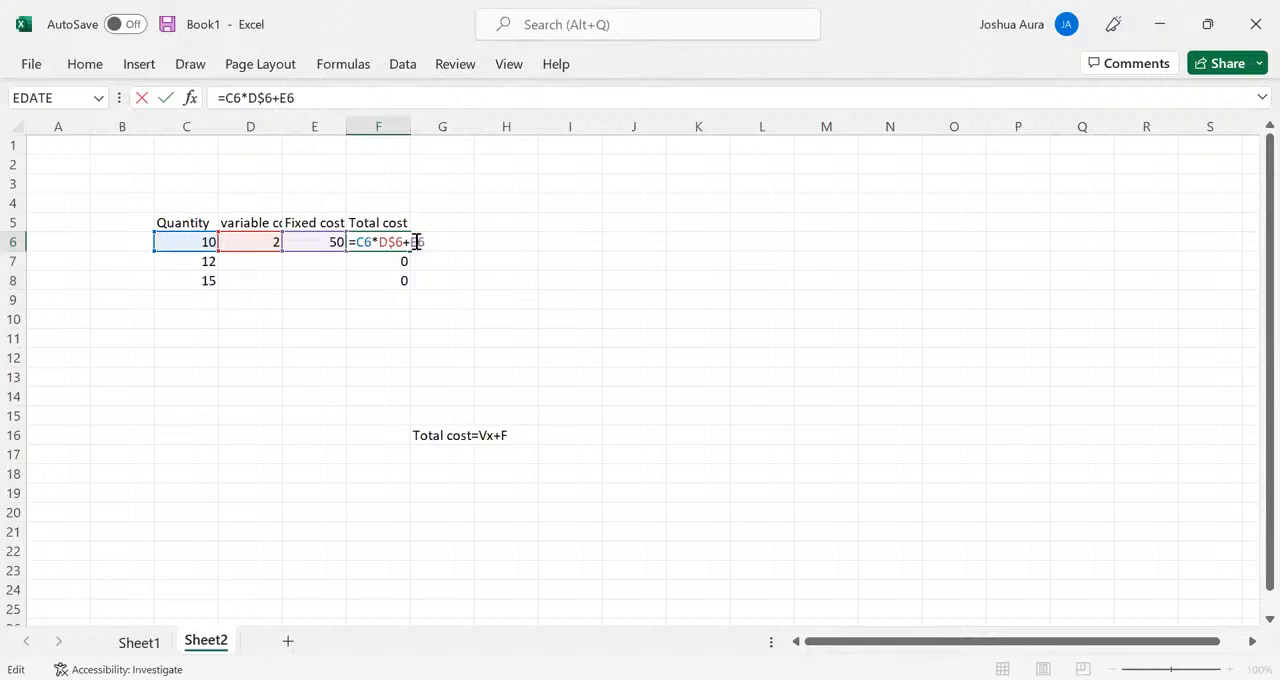
type("$")
key("Return")
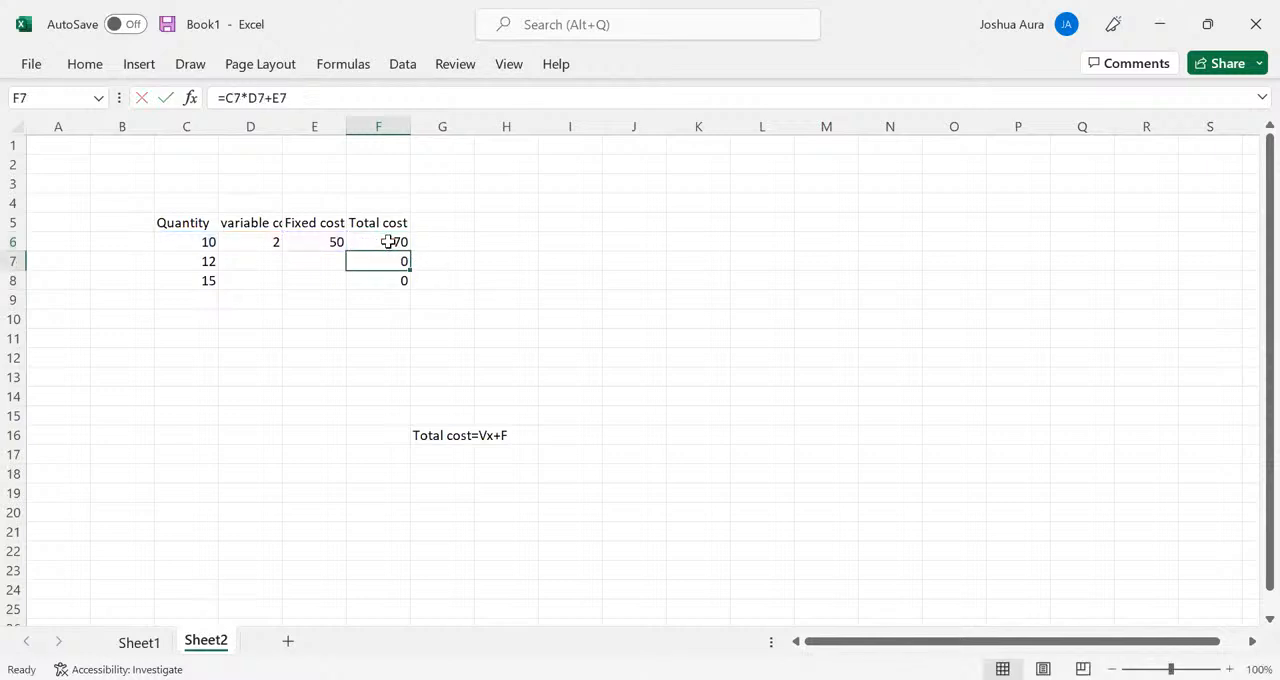
left_click(393, 241)
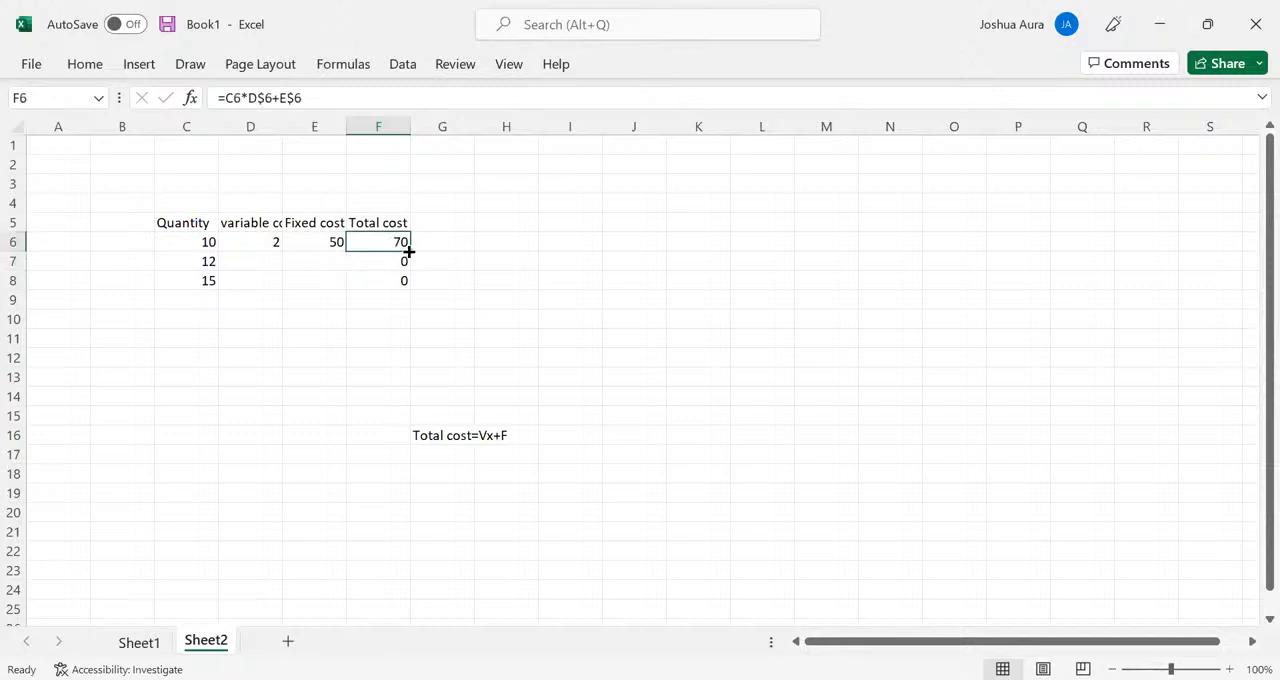
left_click_drag(409, 251, 407, 286)
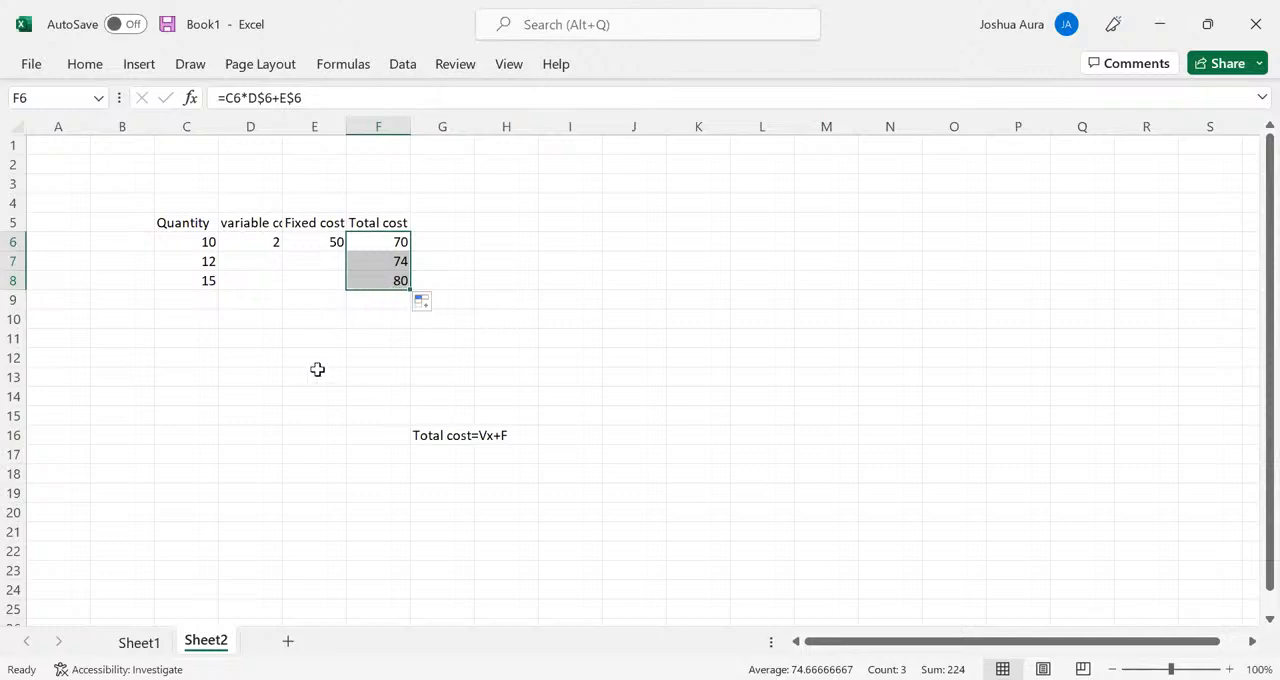
- Add a new blank worksheet to the workbook for the multiplication table
left_click(287, 640)
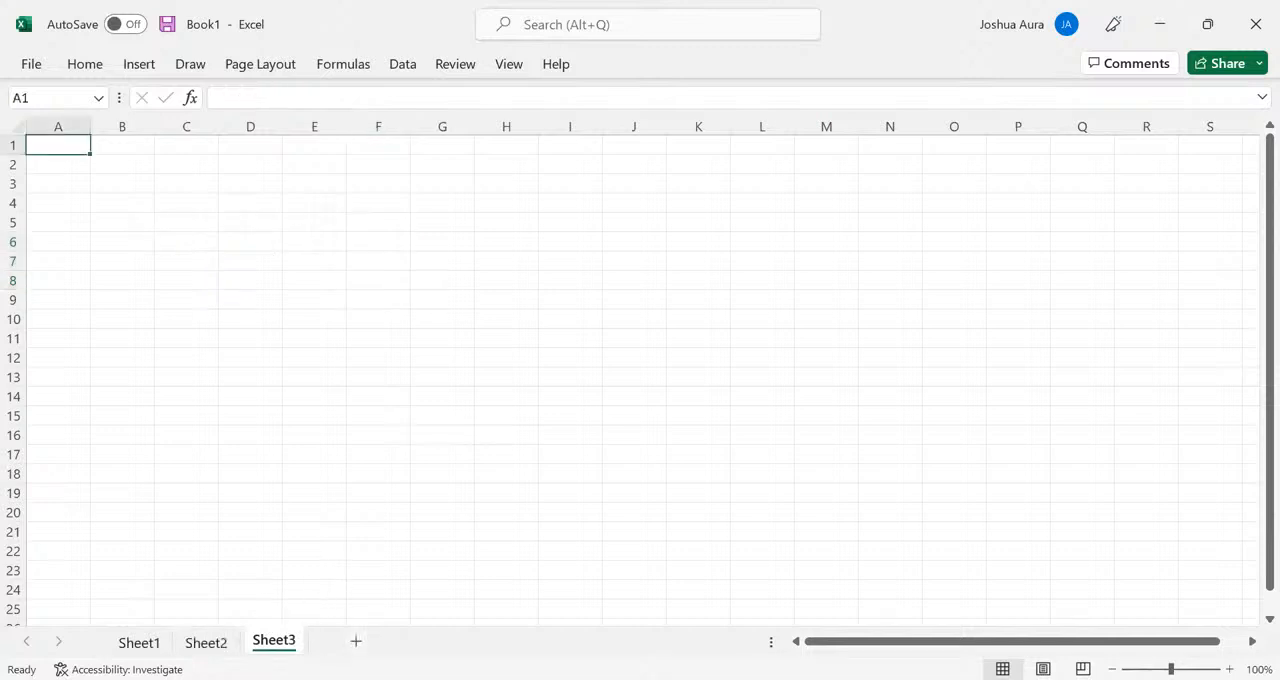
left_click(380, 316)
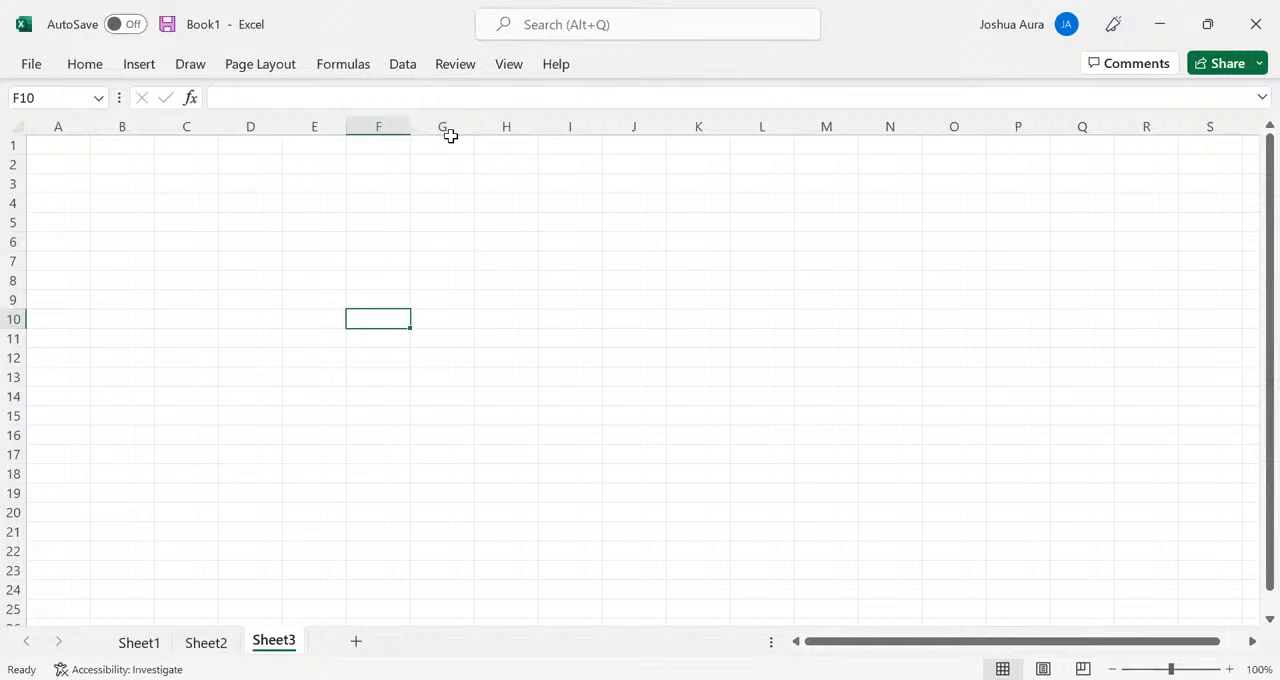
key("ctrl+n")
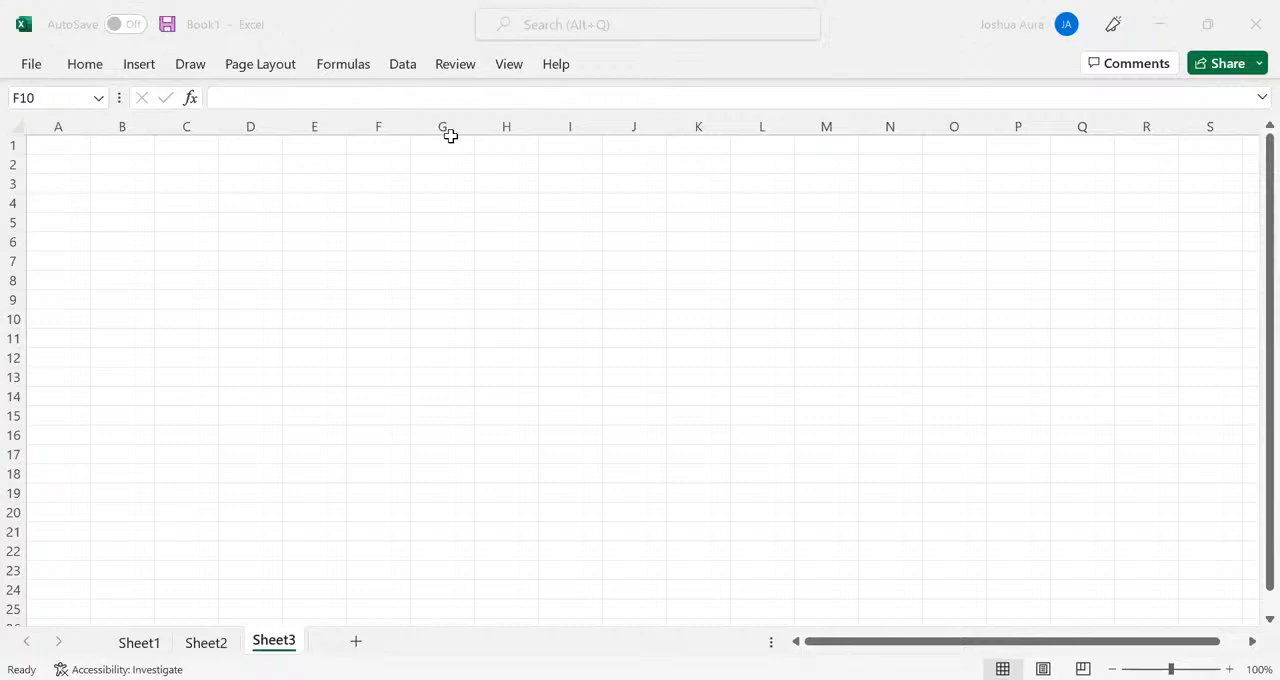
- Enter the numbers 1 to 9 down cells F8 to F16 as the table's row headers
left_click(381, 278)
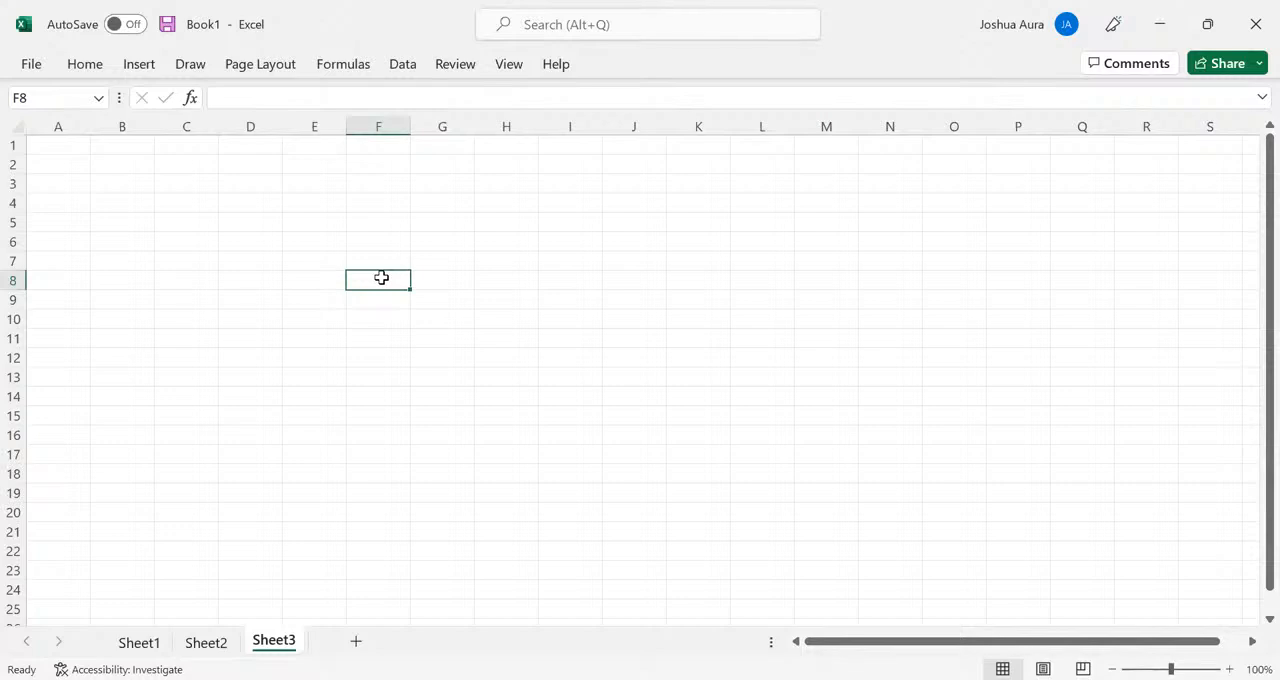
type("1")
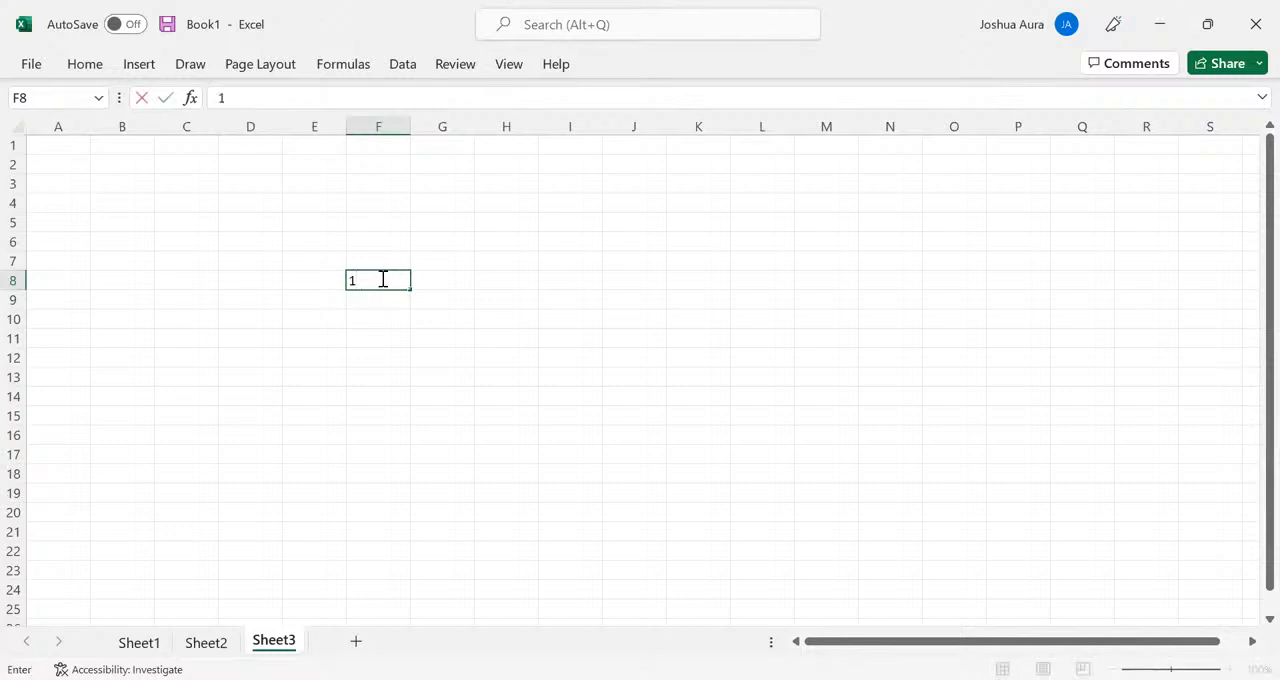
key("Return")
type("2")
key("Return")
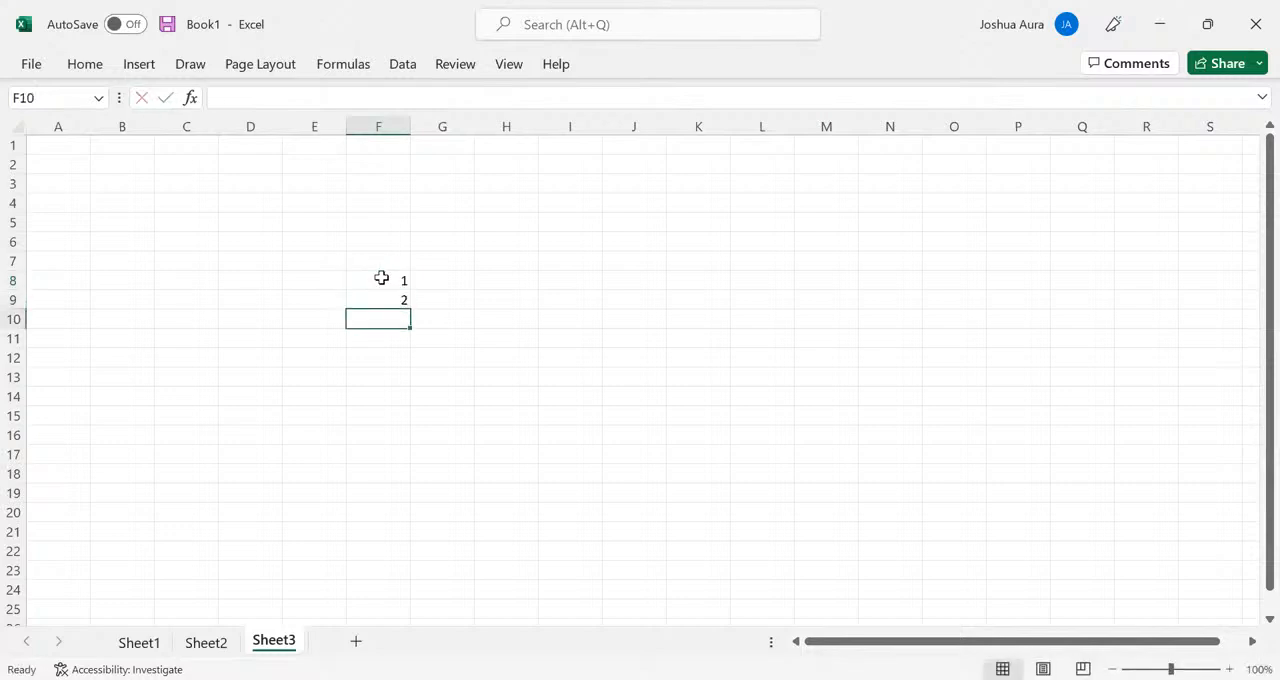
type("3")
key("Return")
type("4")
key("Return")
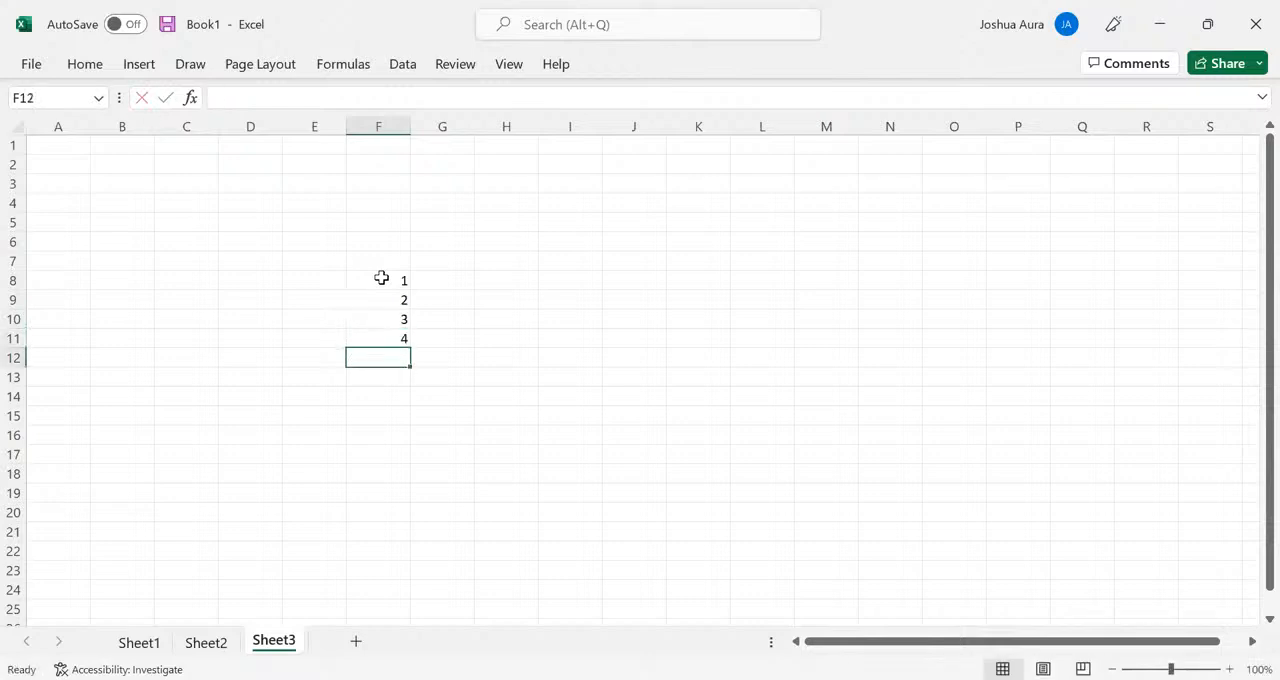
type("5")
key("Return")
type("6")
key("Return")
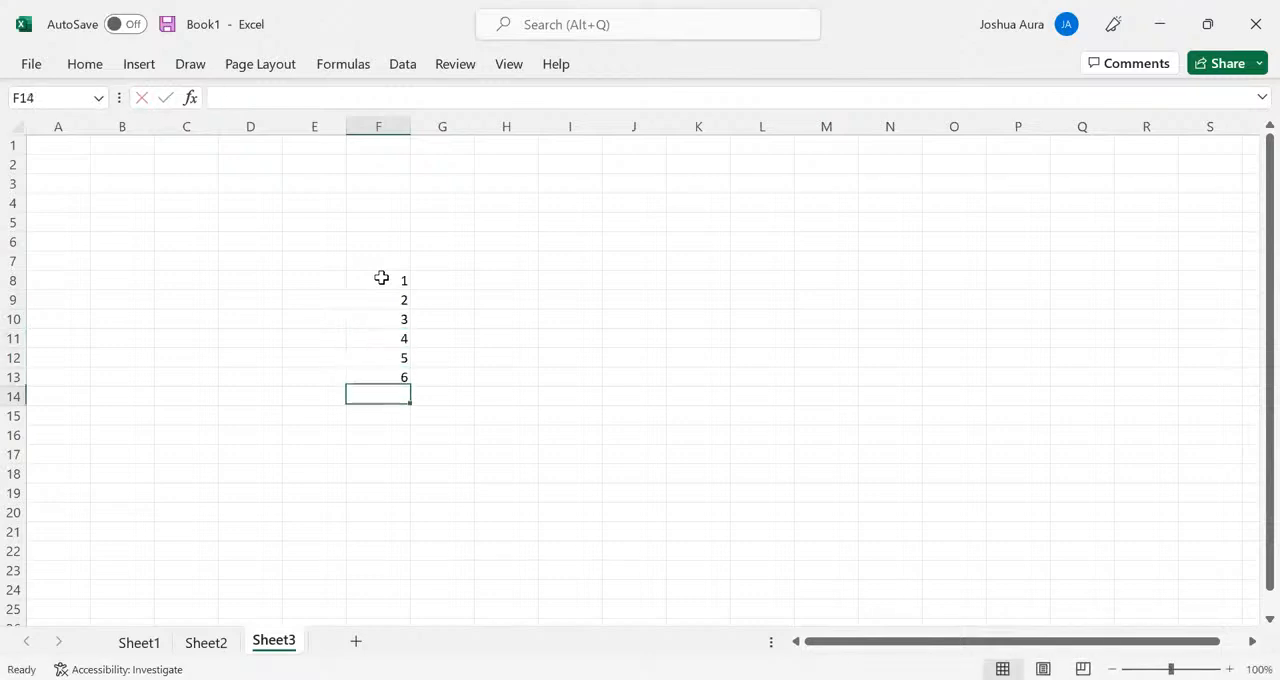
type("7")
key("Return")
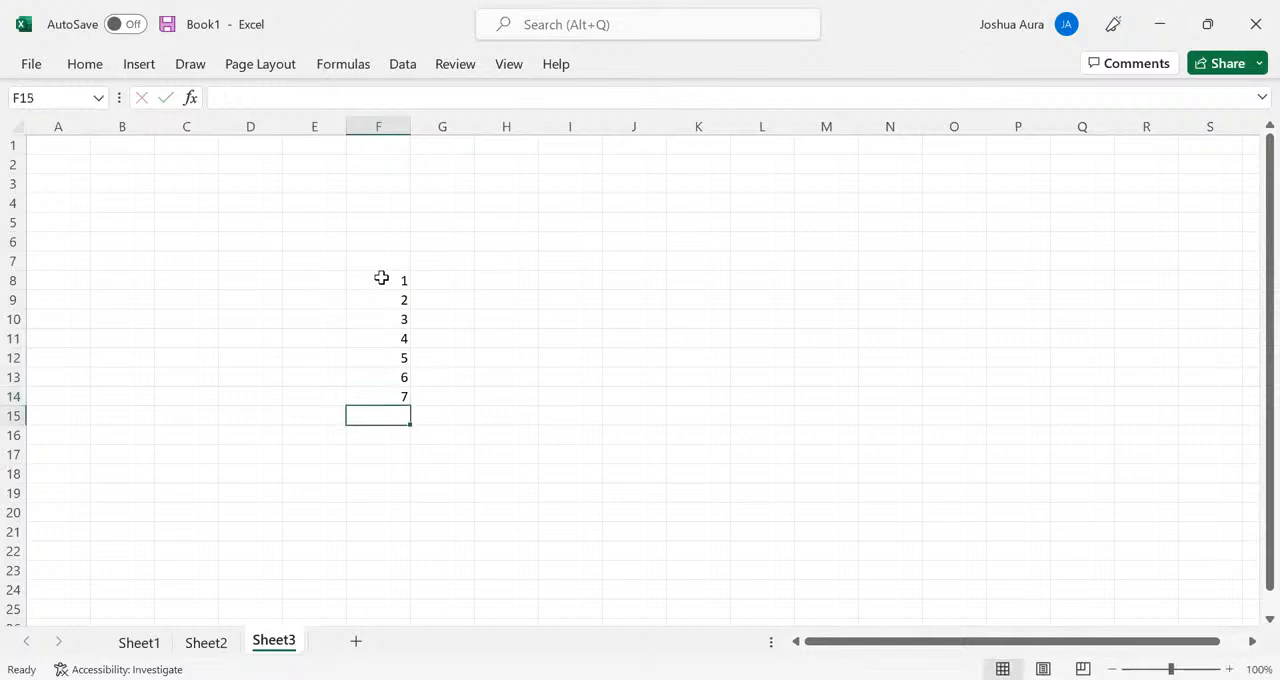
key("Return")
key("Up")
type("8")
key("Return")
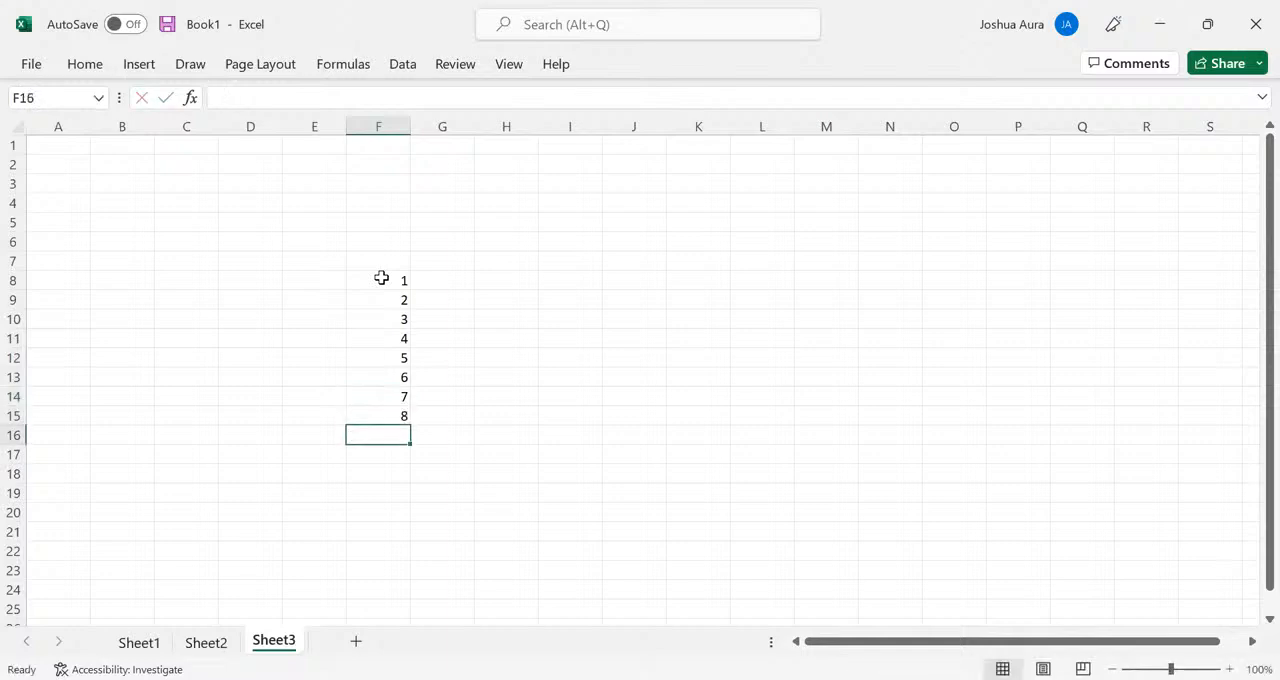
type("9")
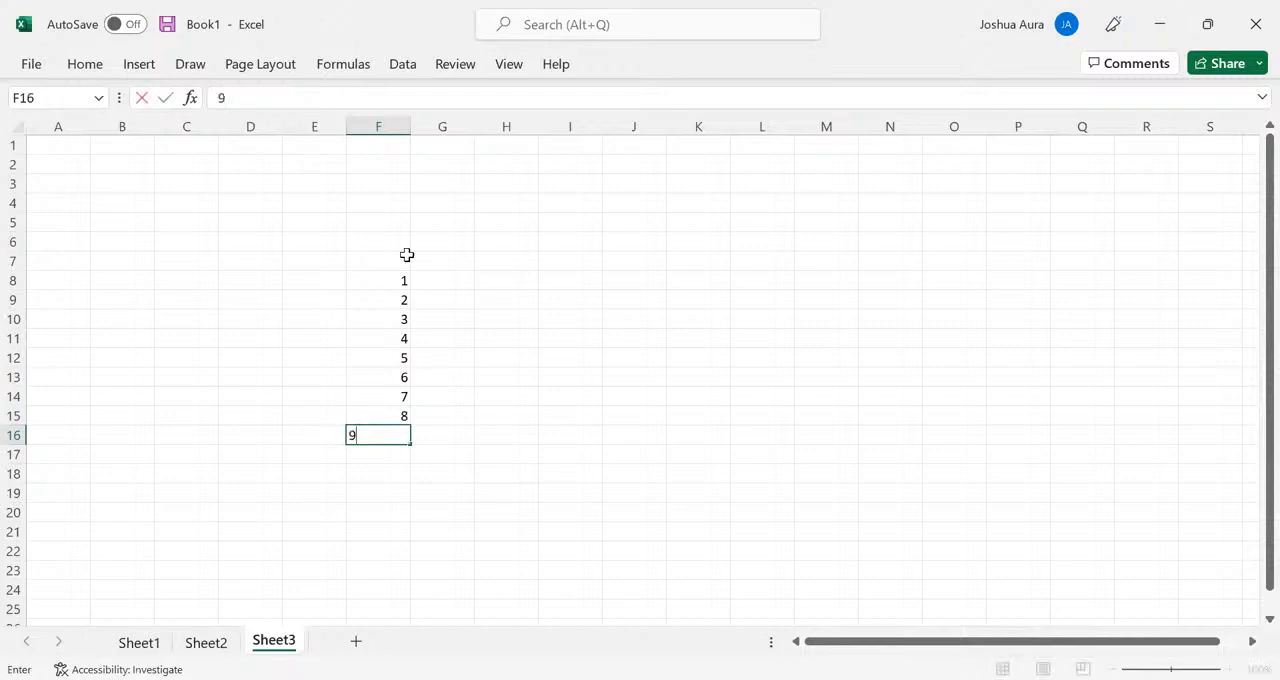
- Enter the numbers 1 to 9 across cells G7 to O7 as the table's column headers
left_click(441, 258)
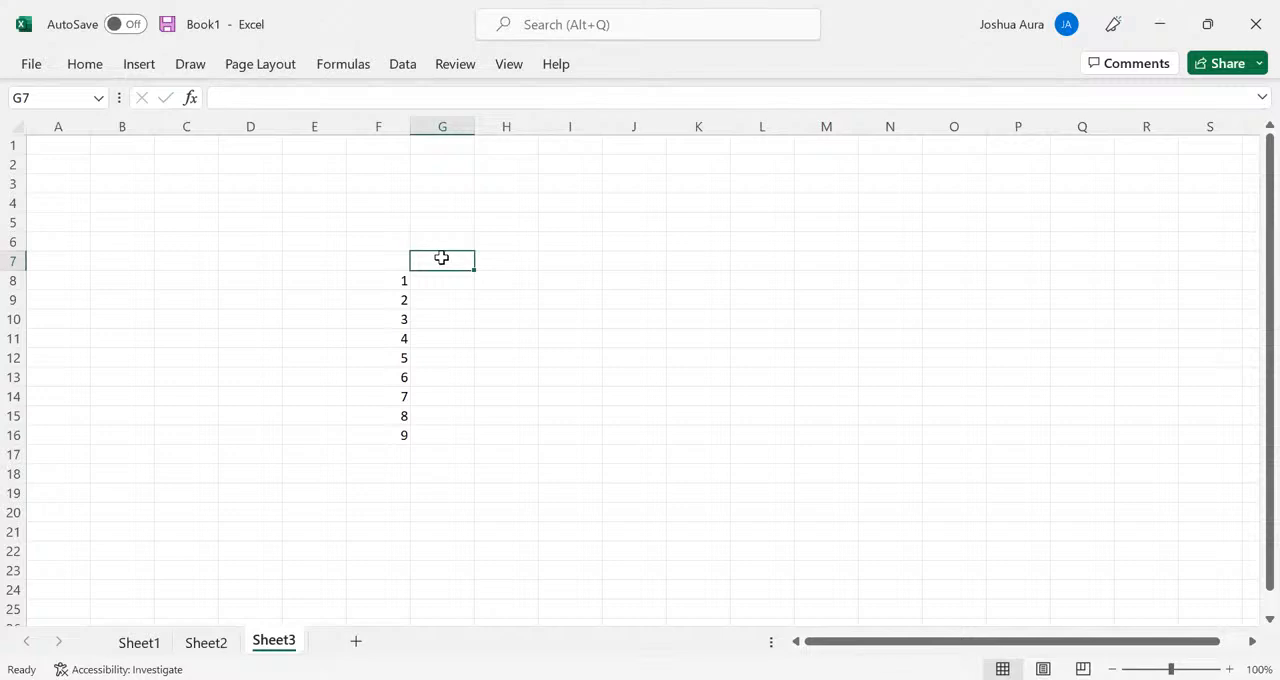
type("1")
key("Tab")
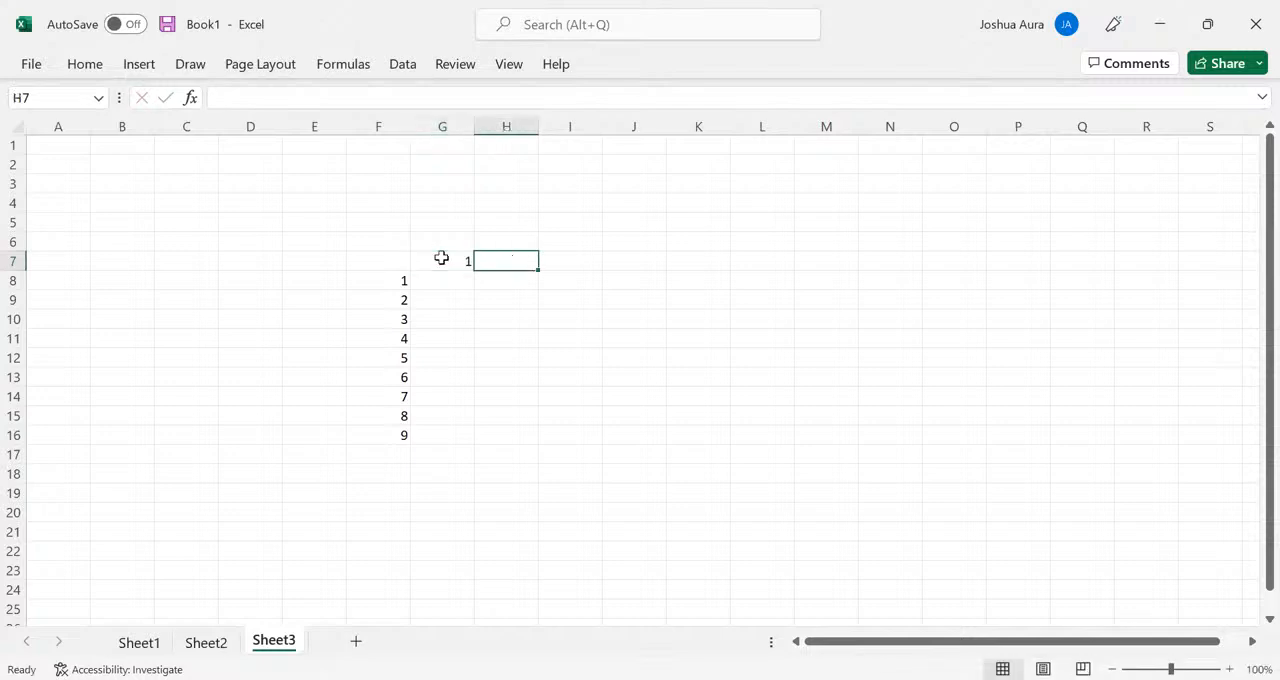
type("2")
key("Tab")
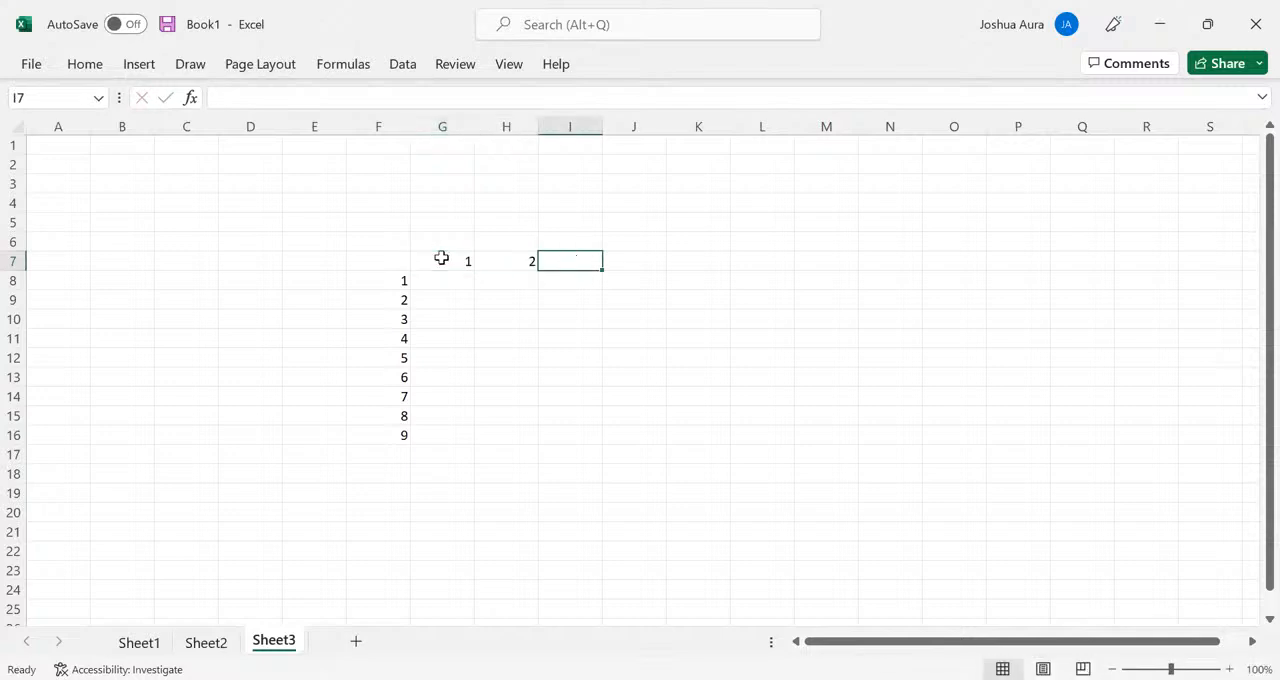
type("3")
key("Tab")
type("4")
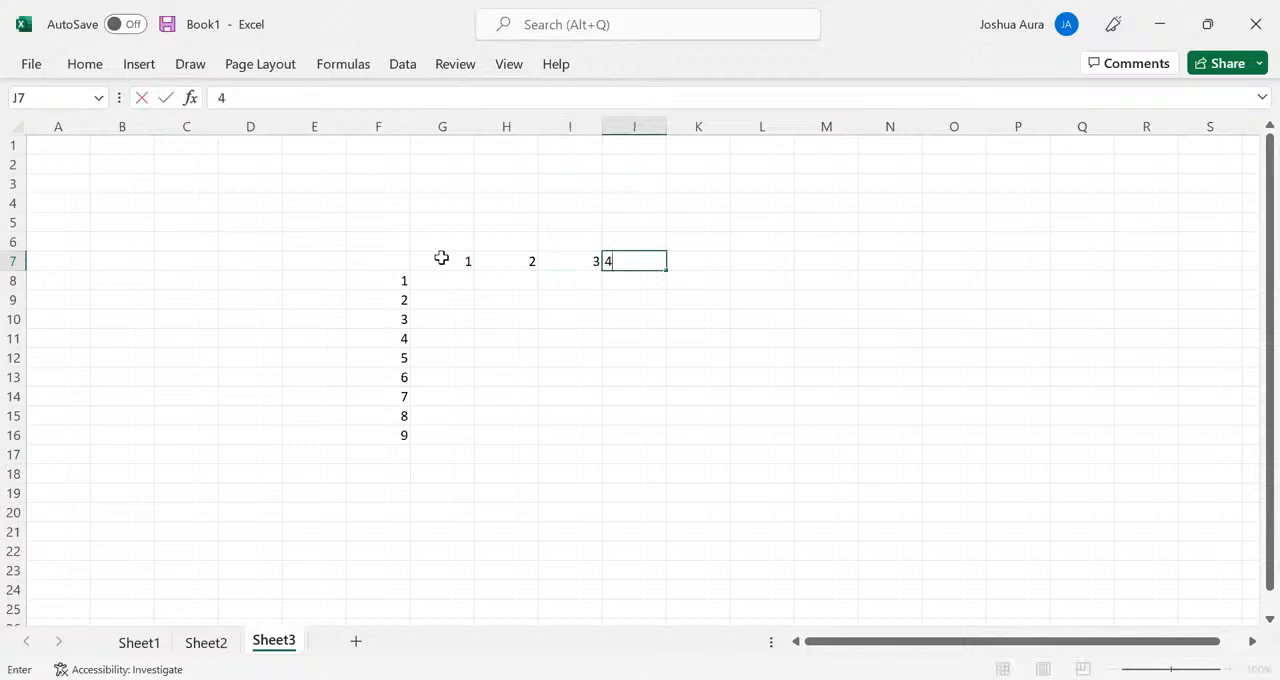
key("Tab")
type("5")
key("Tab")
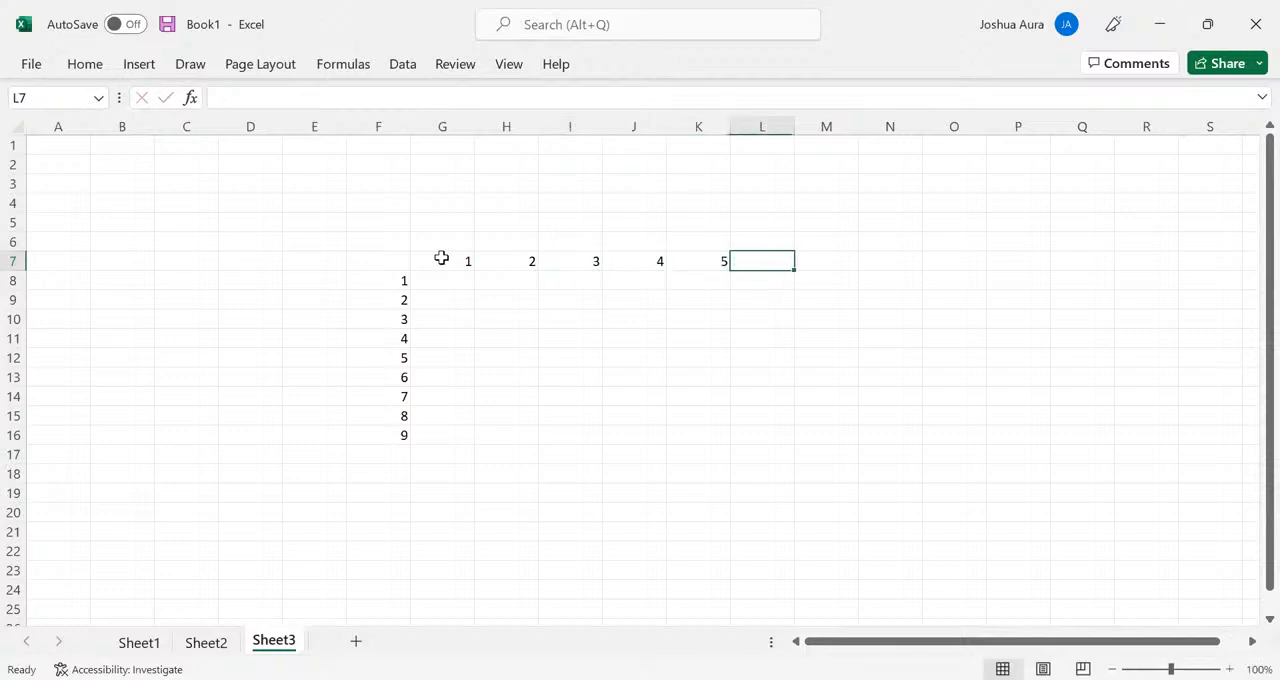
type("6")
key("Tab")
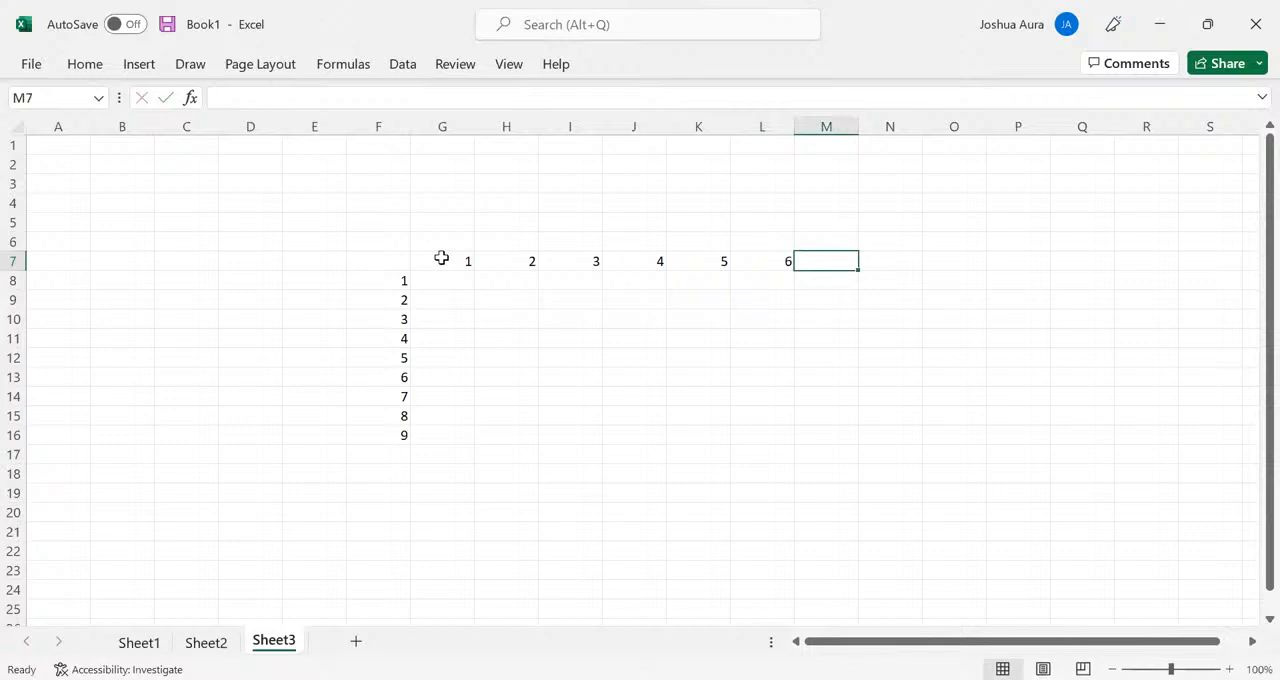
type("7")
key("Tab")
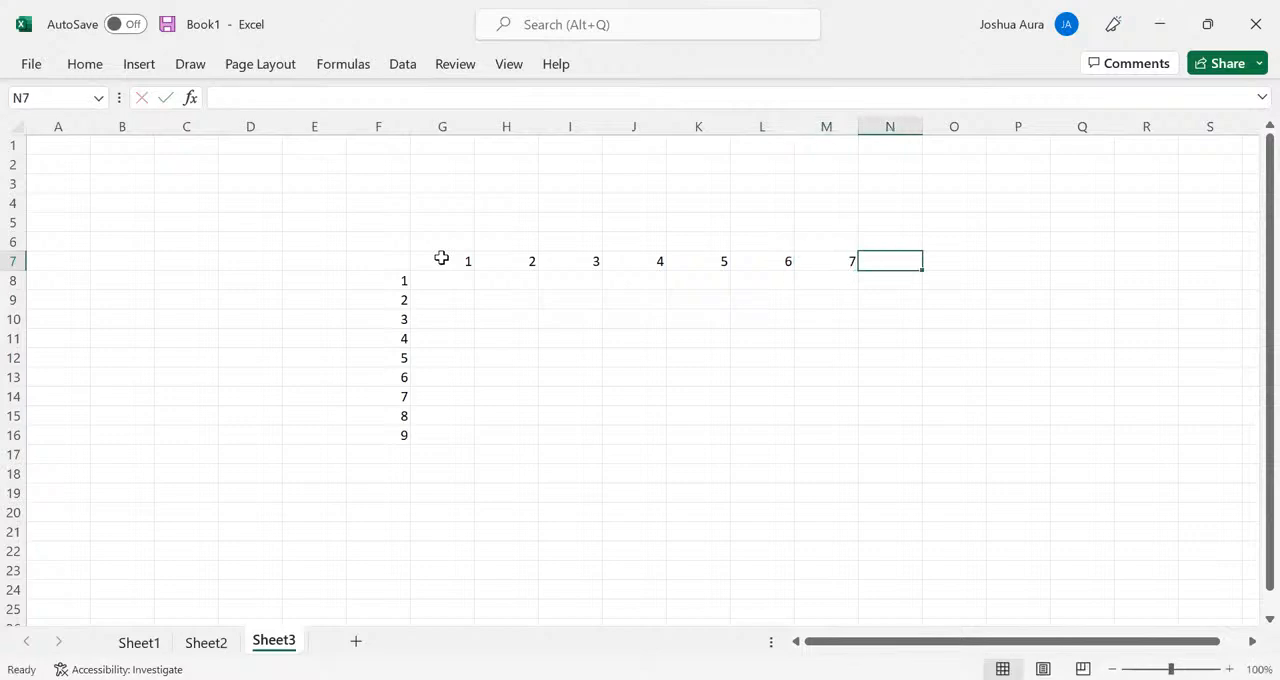
type("8")
key("Tab")
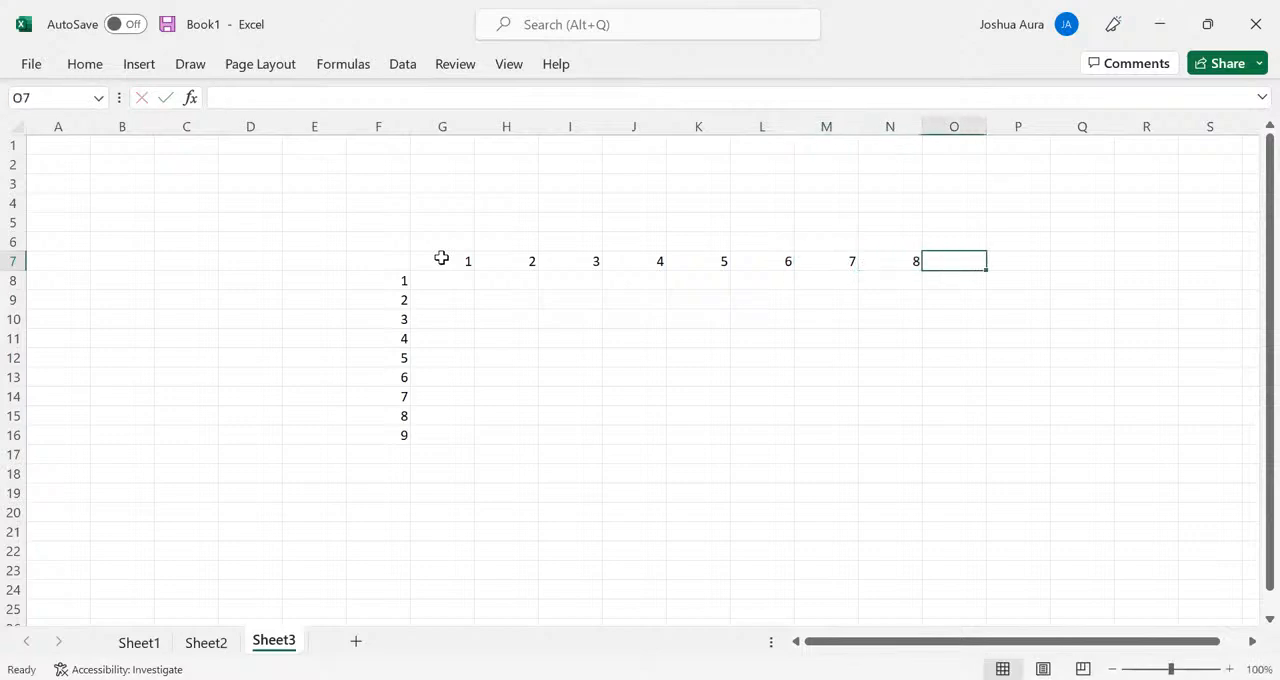
type("9")
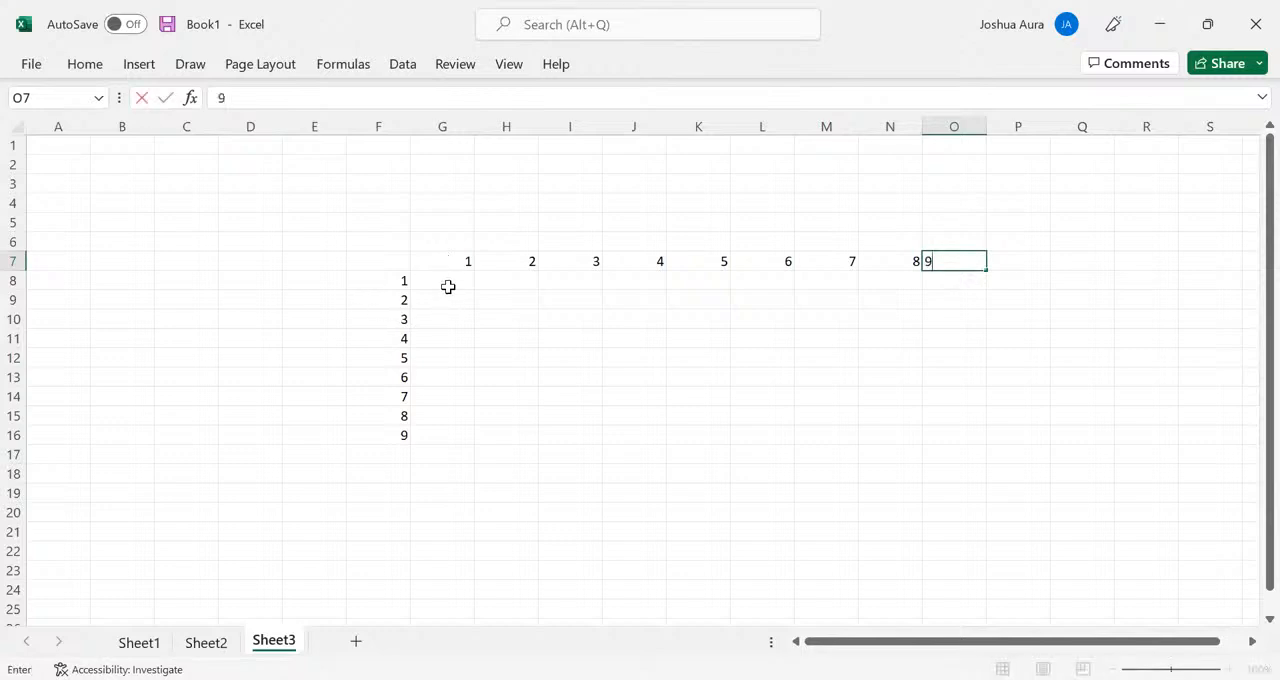
left_click(448, 287)
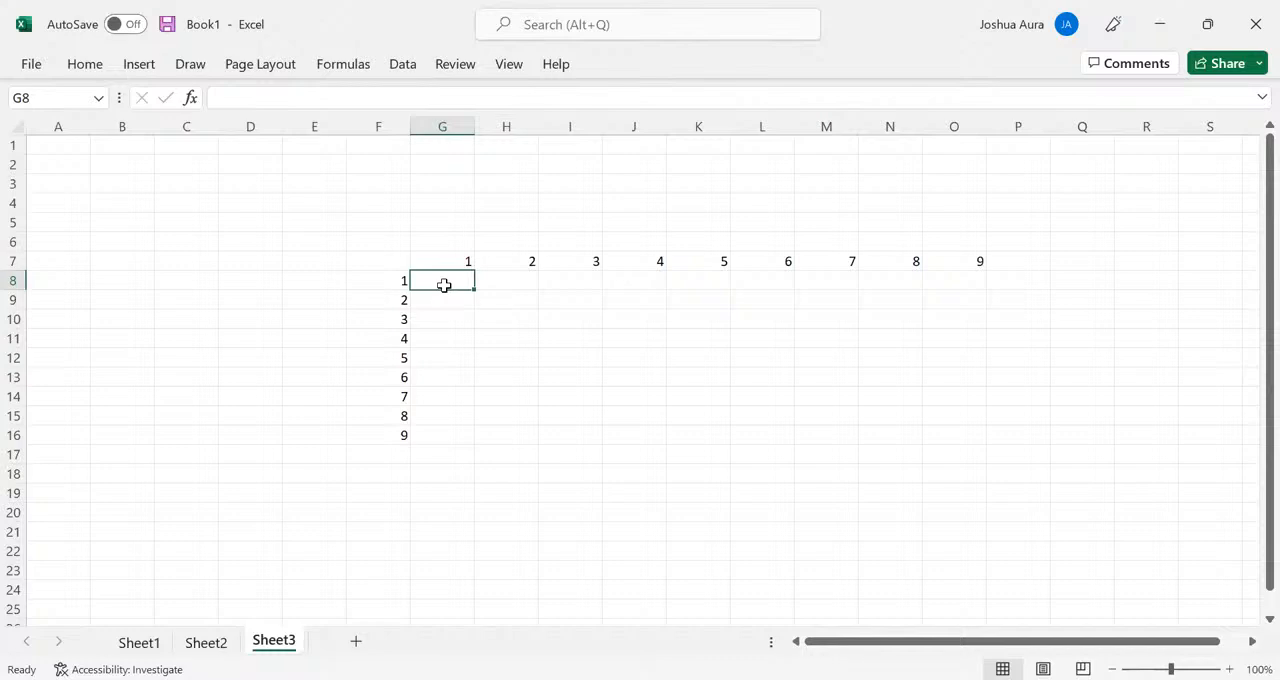
- Enter the formula =O7*F16 in cell O17 to multiply the last column header by the last row header
left_click(965, 457)
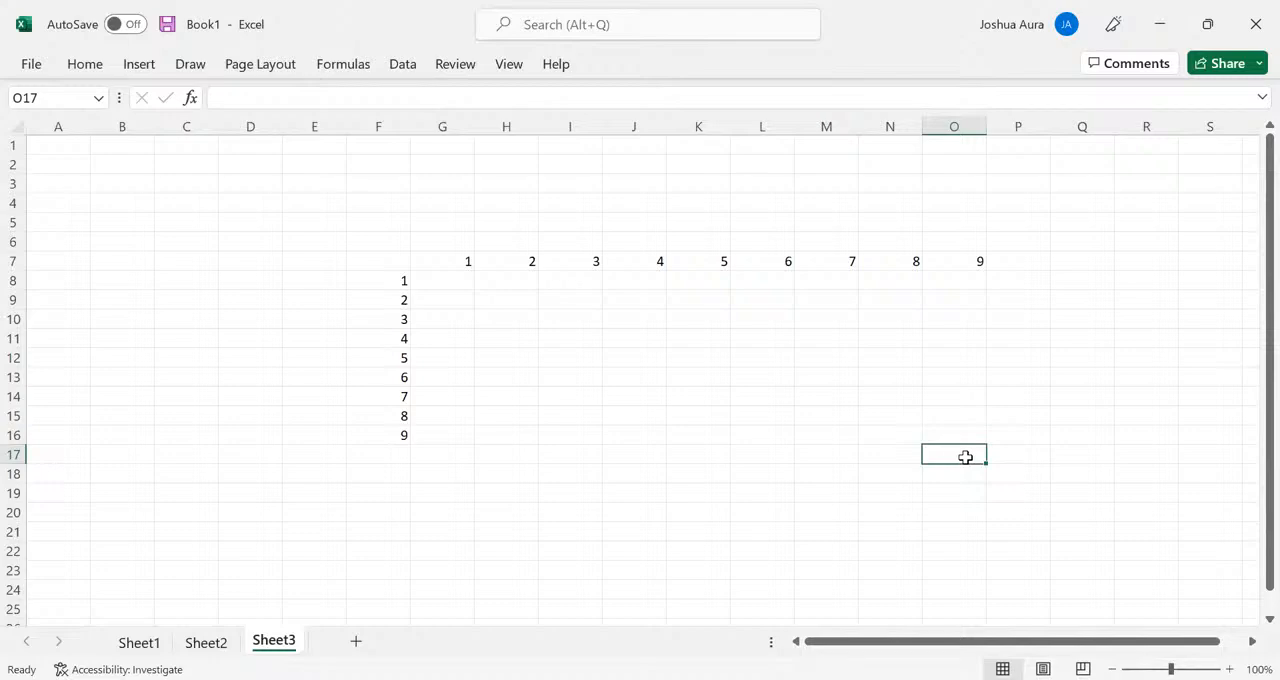
type("=")
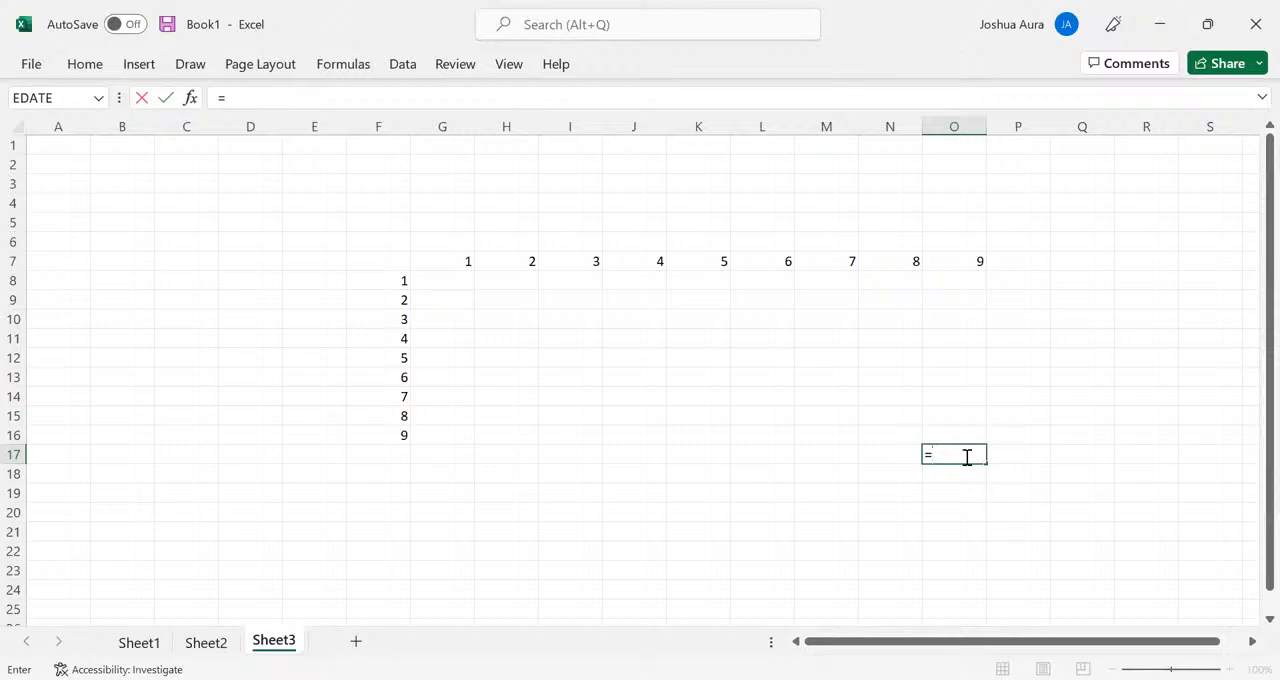
left_click(972, 262)
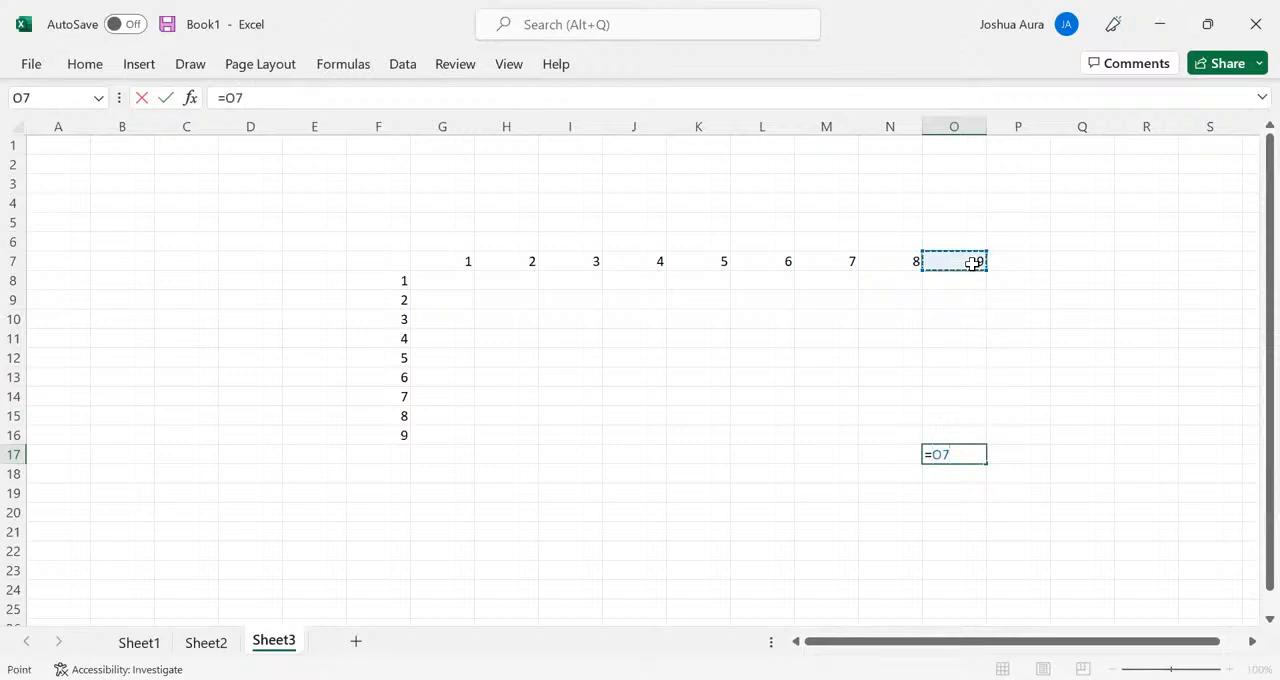
type("*")
left_click(401, 438)
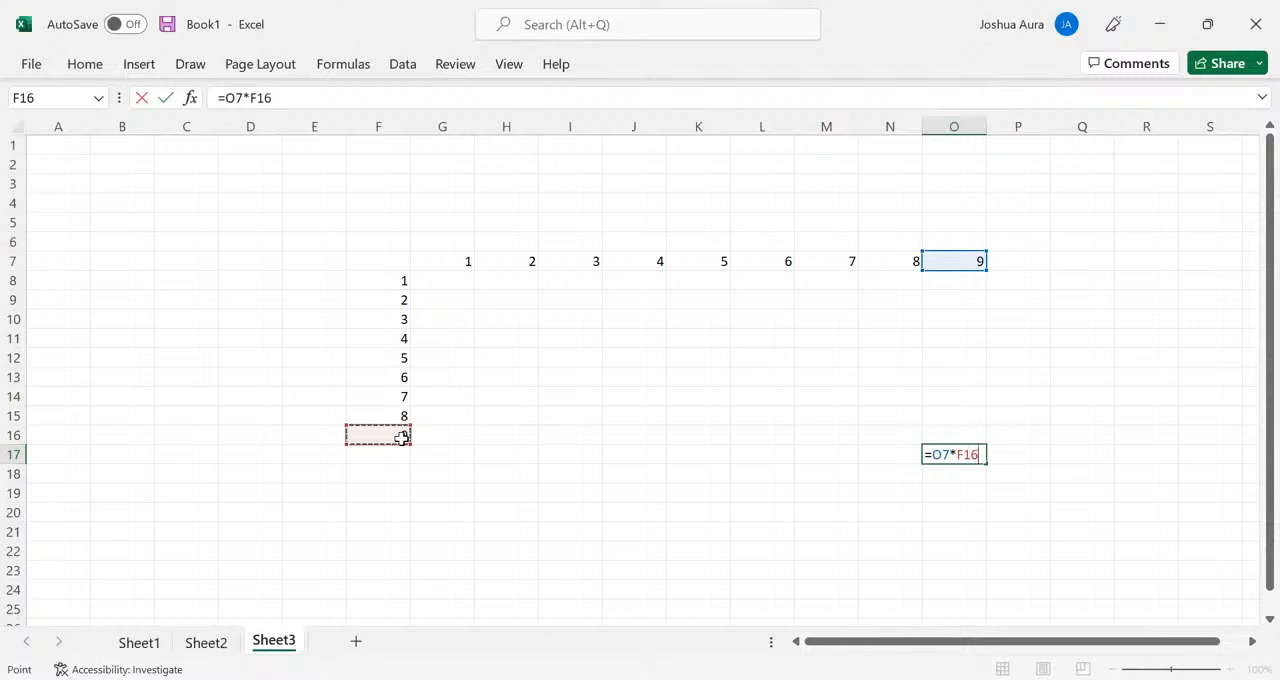
key("Return")
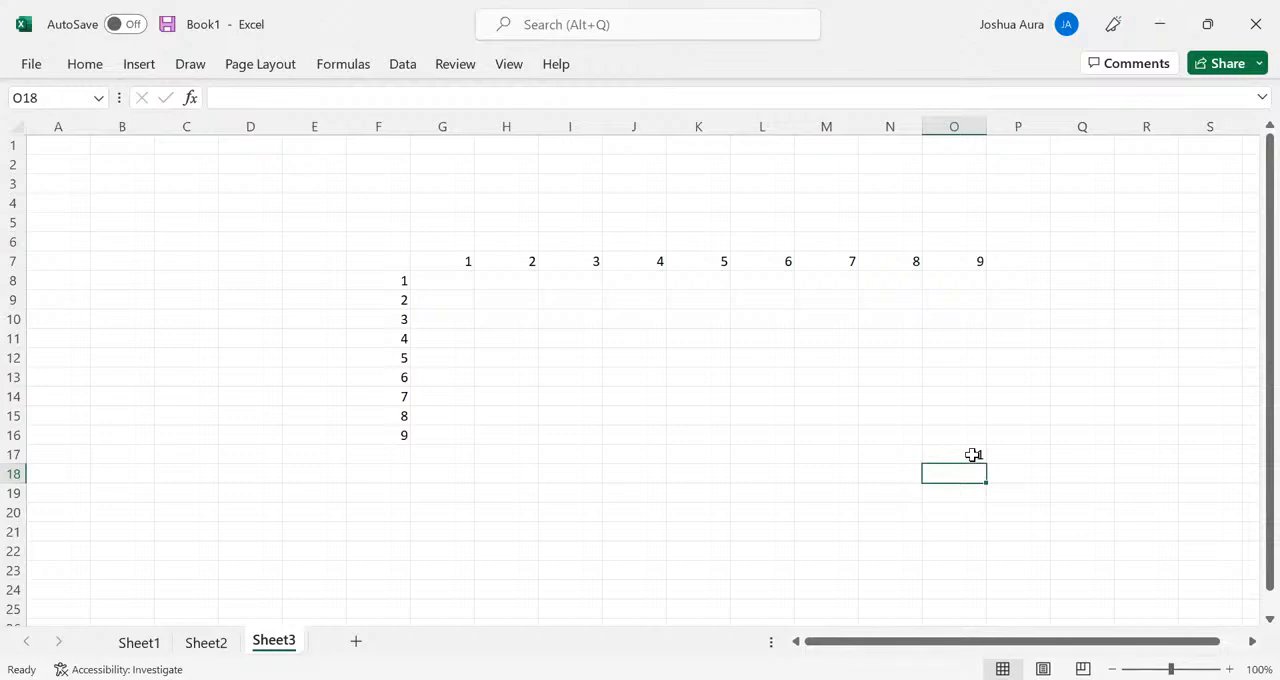
- Change the O17 formula to mixed references, locking row 7 and column F, so it reads =O$7*$F16
left_click(963, 455)
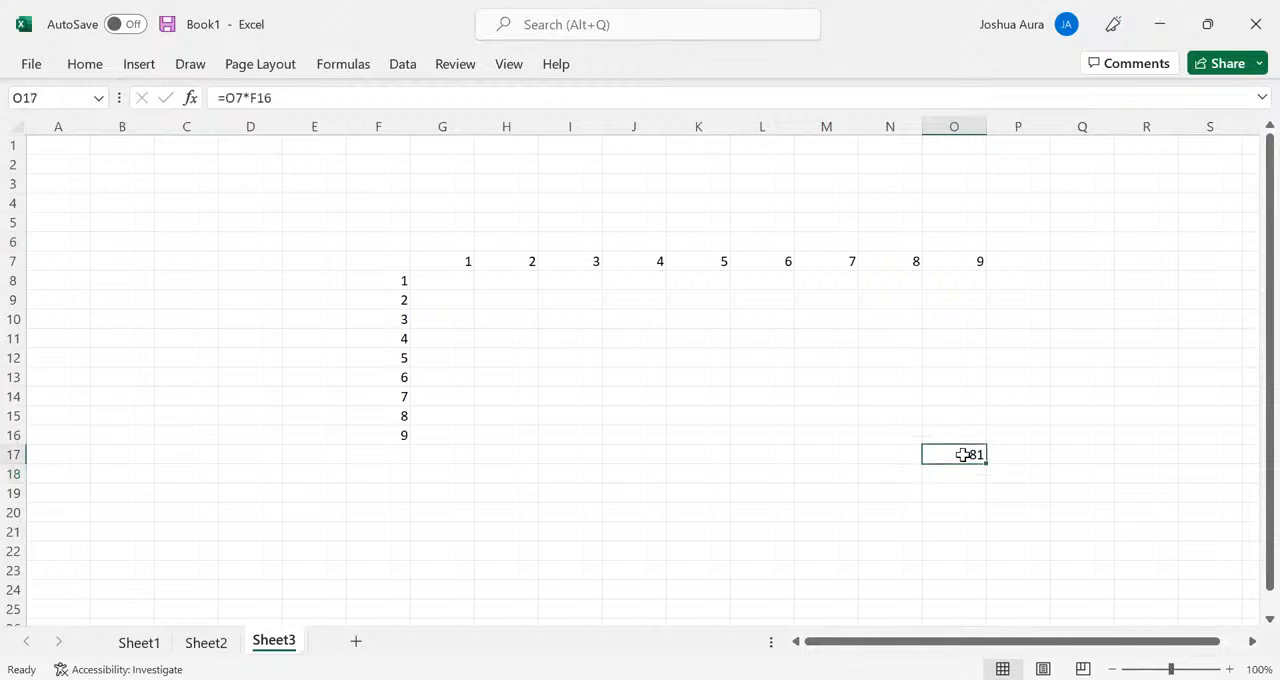
double_click(963, 455)
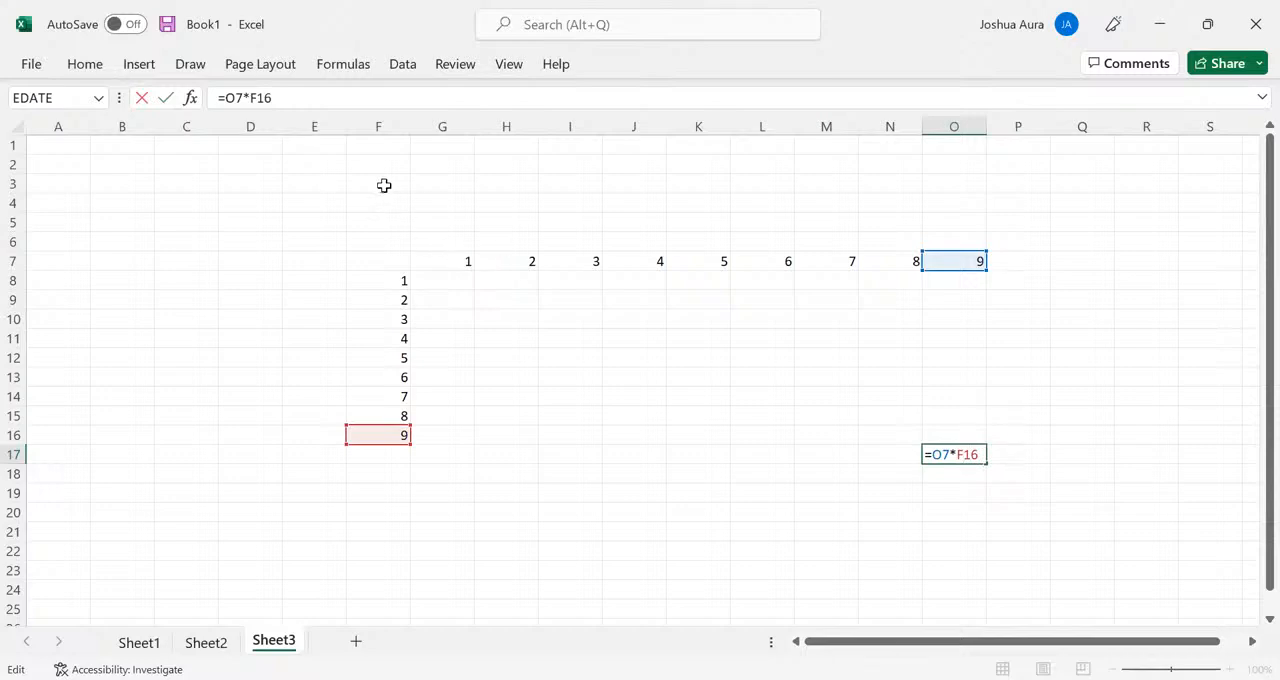
left_click(957, 455)
type("$")
left_click(945, 457)
type("$")
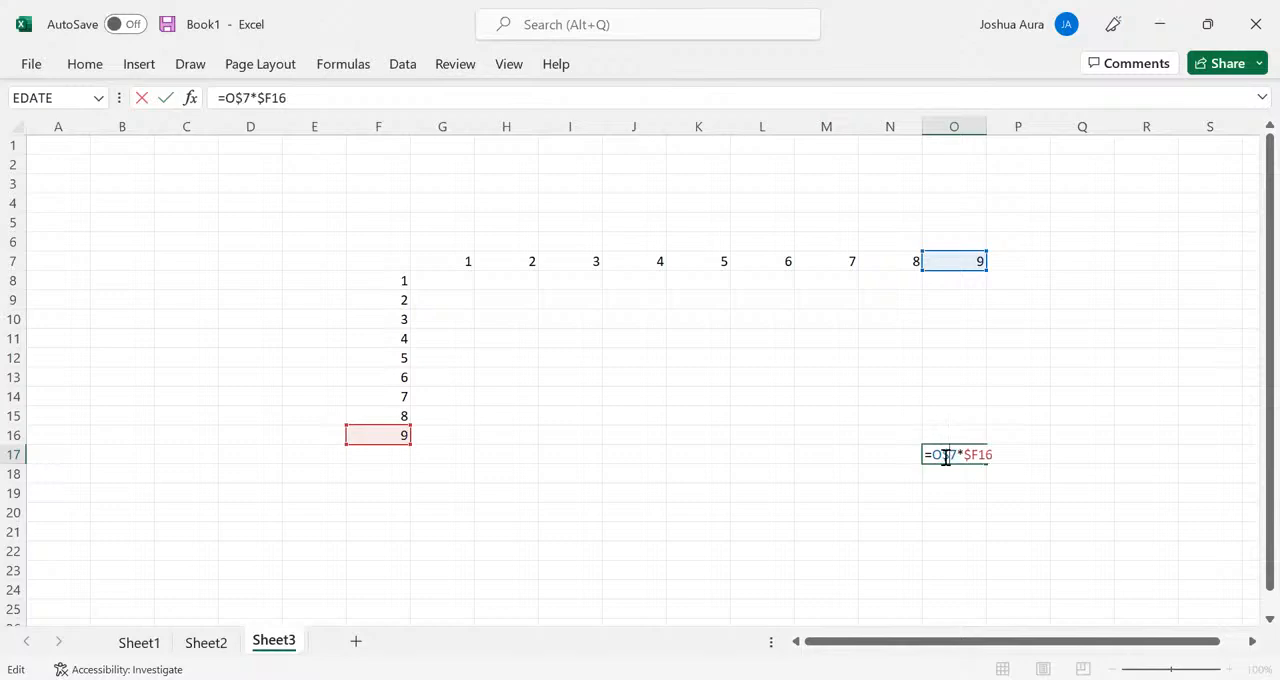
key("Return")
left_click(957, 455)
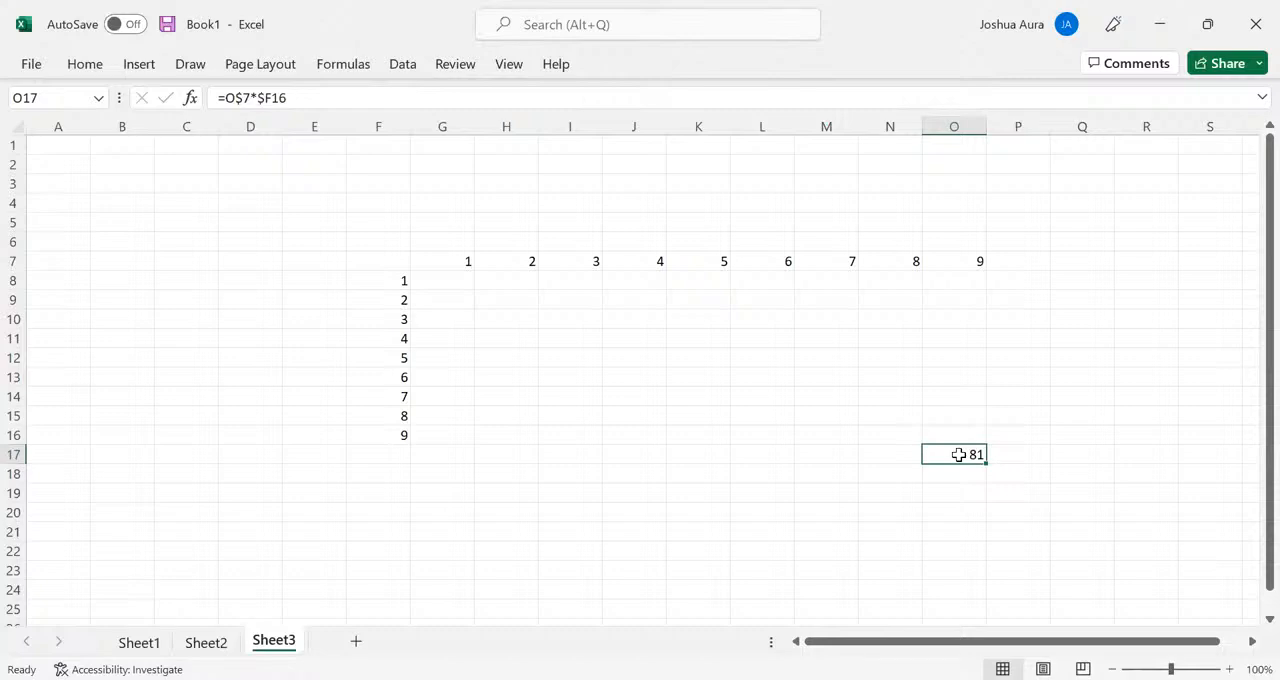
- Enter the formula =F12*K7 in cell K12 to multiply the row header 5 by the column header 5
left_click(700, 356)
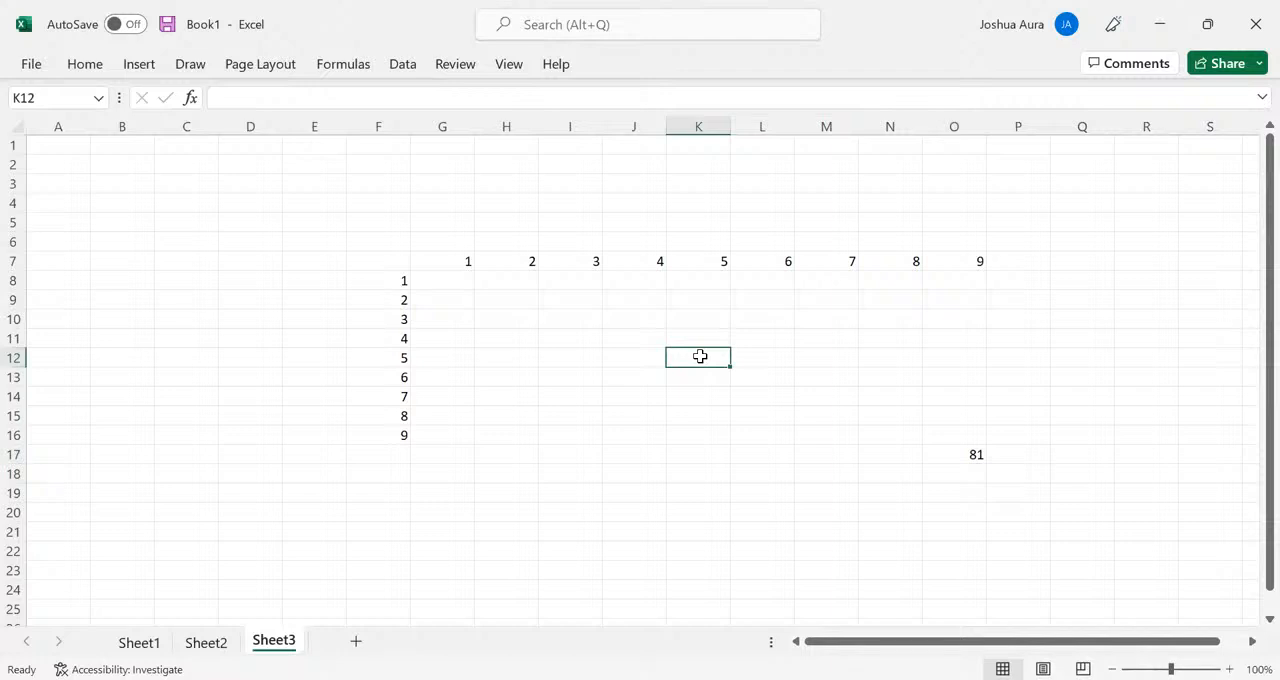
type("=")
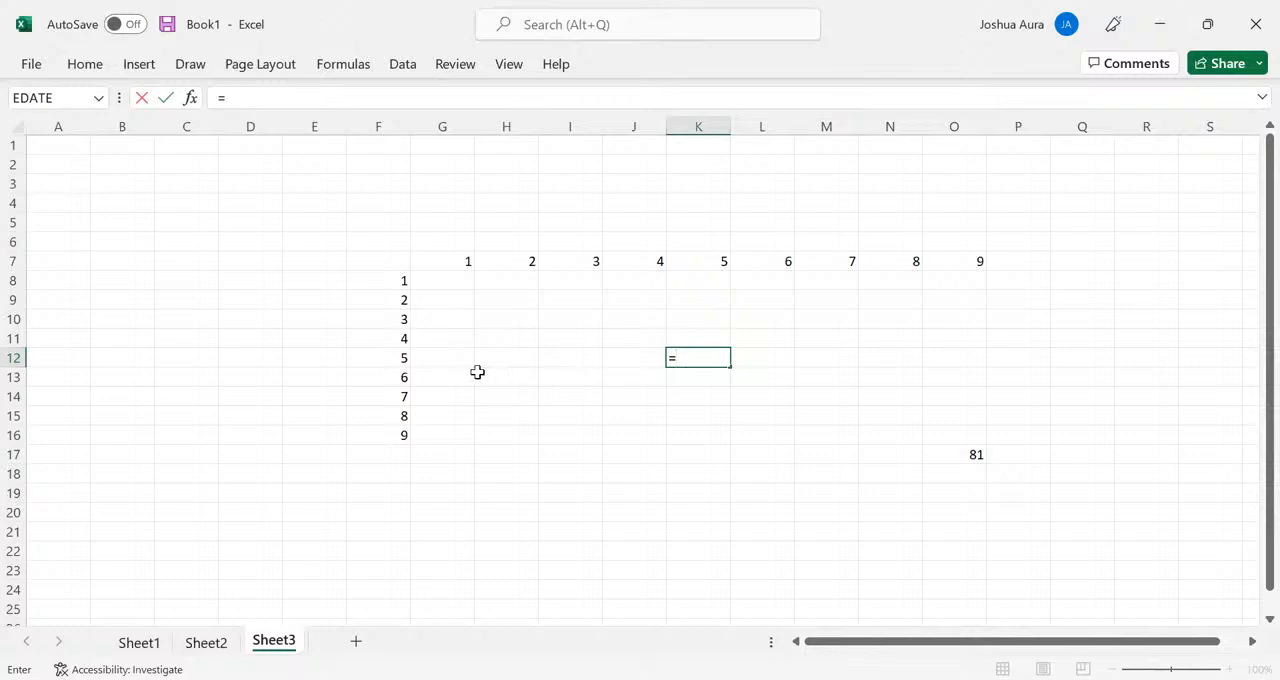
left_click(399, 358)
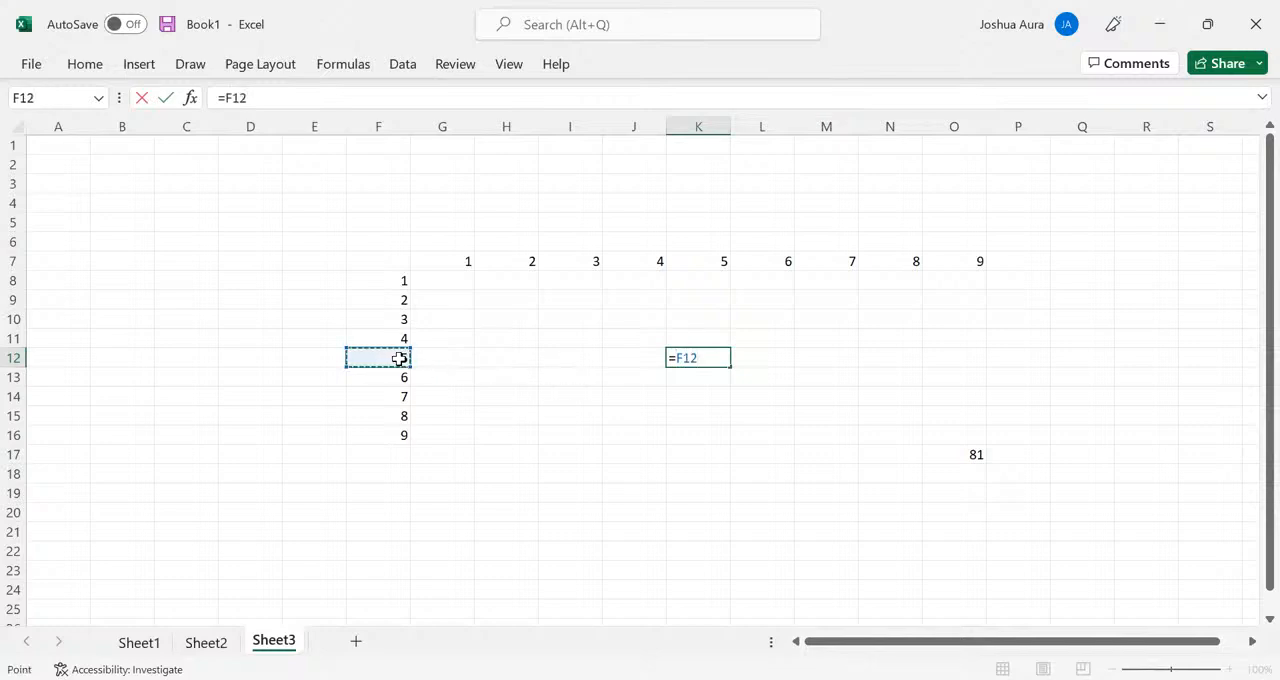
type("*")
left_click(709, 260)
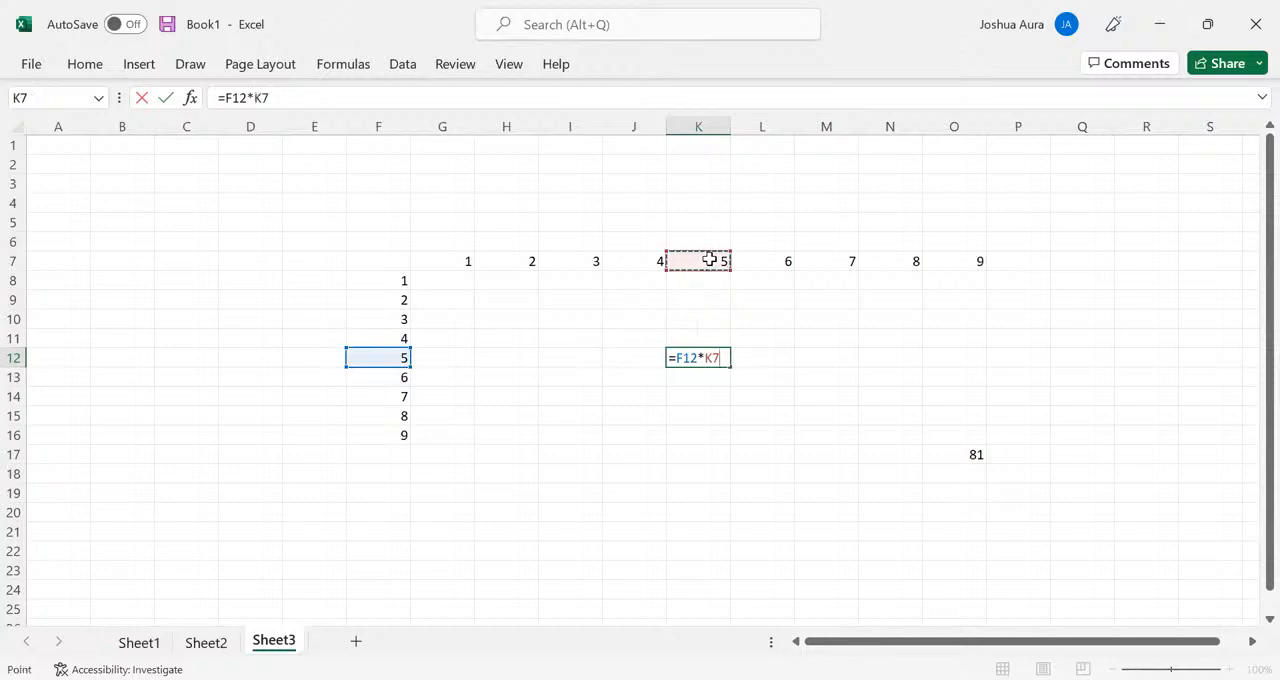
key("Return")
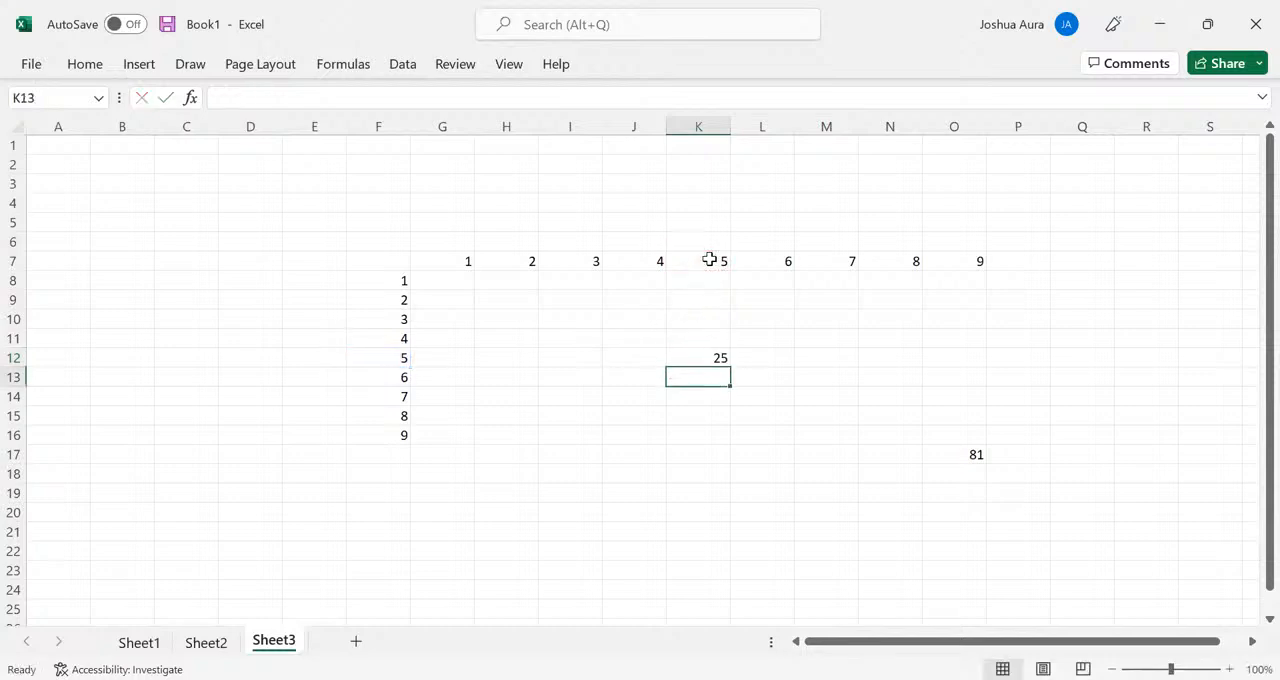
- Change the K12 formula to mixed references, locking column F and row 7, so it reads =$F12*K$7
left_click(717, 357)
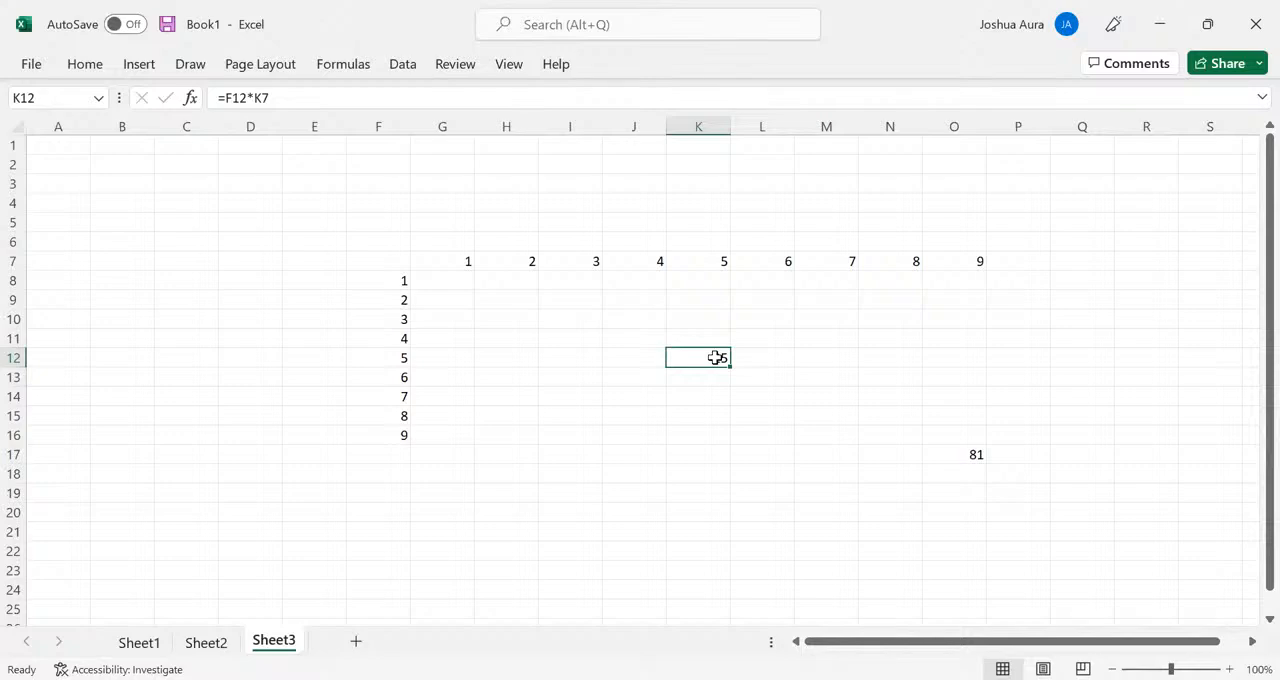
double_click(717, 357)
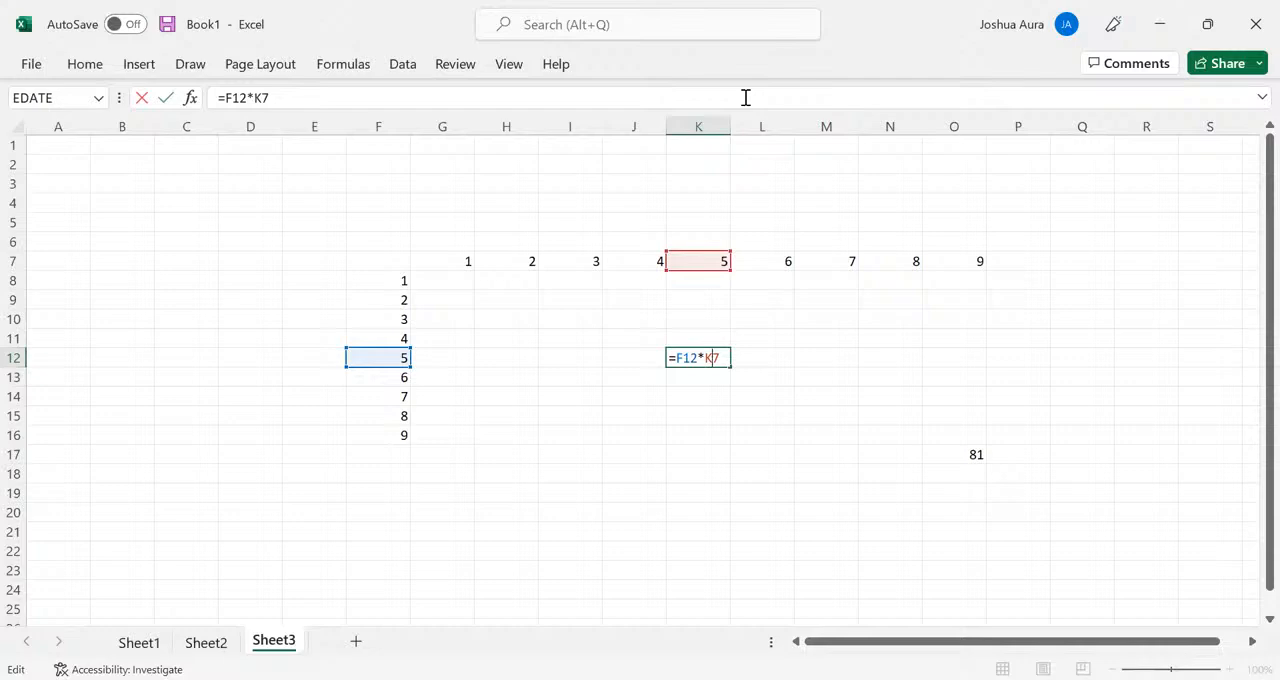
key("alt+Tab")
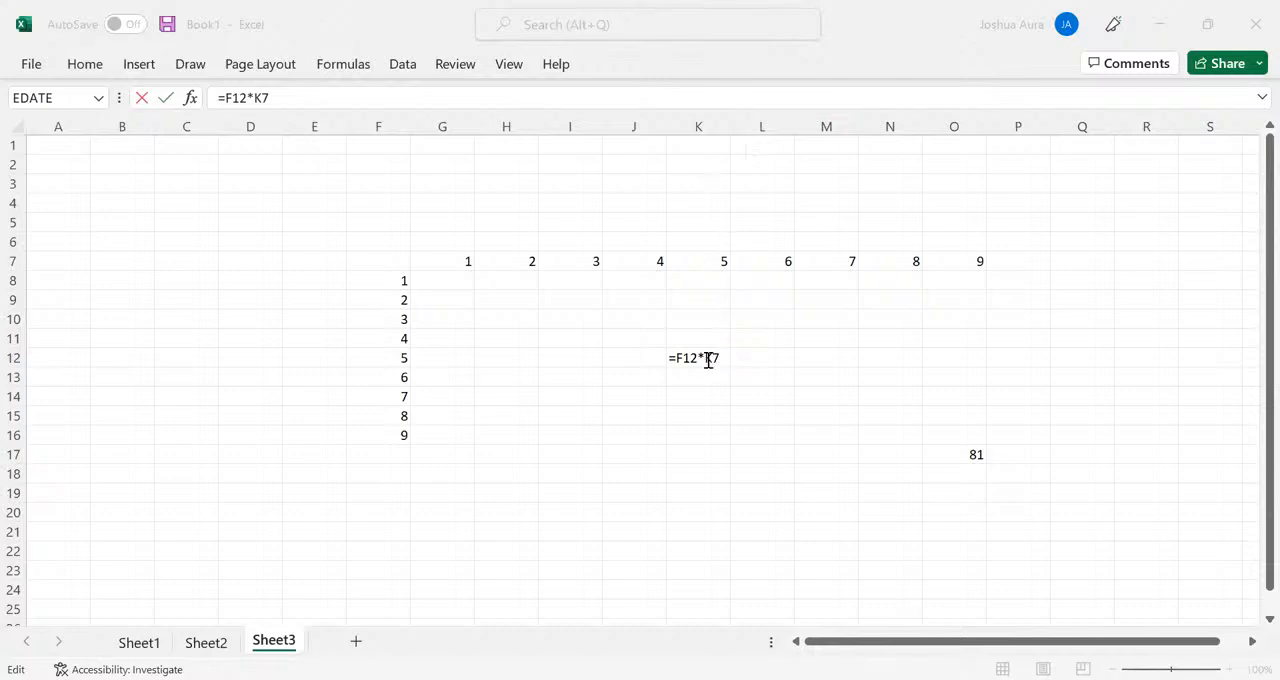
left_click(737, 289)
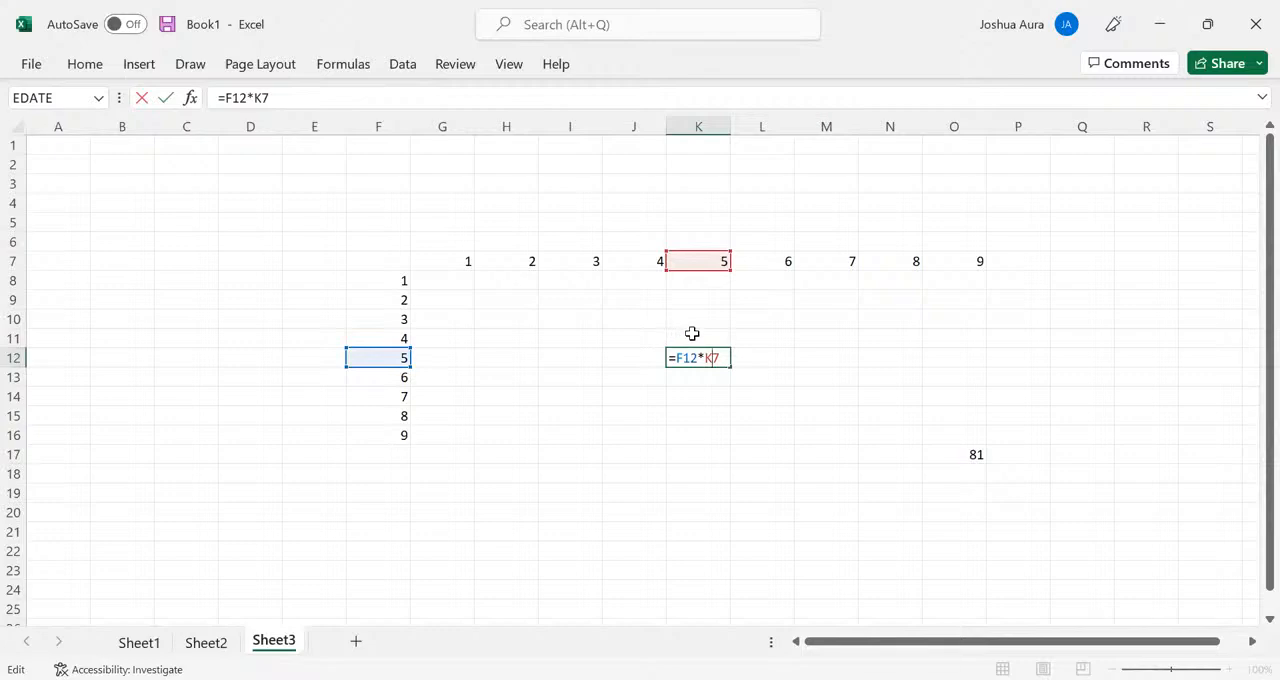
key("Left")
type("$")
type("$")
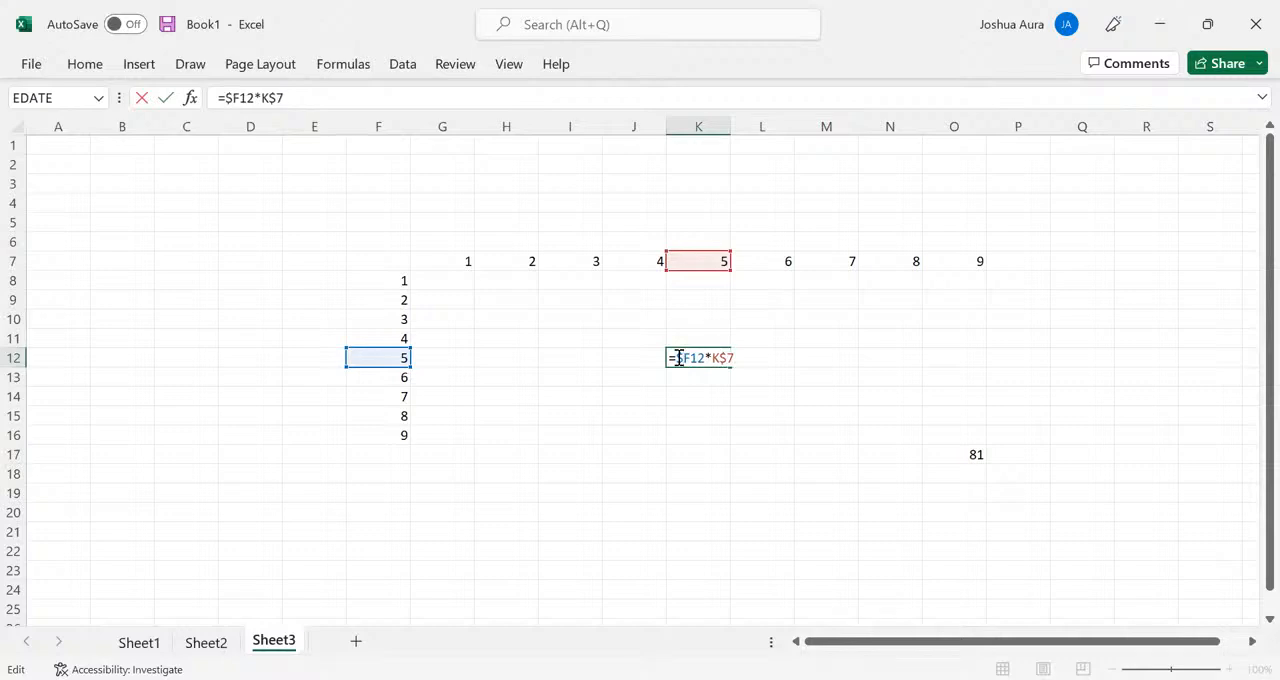
key("Return")
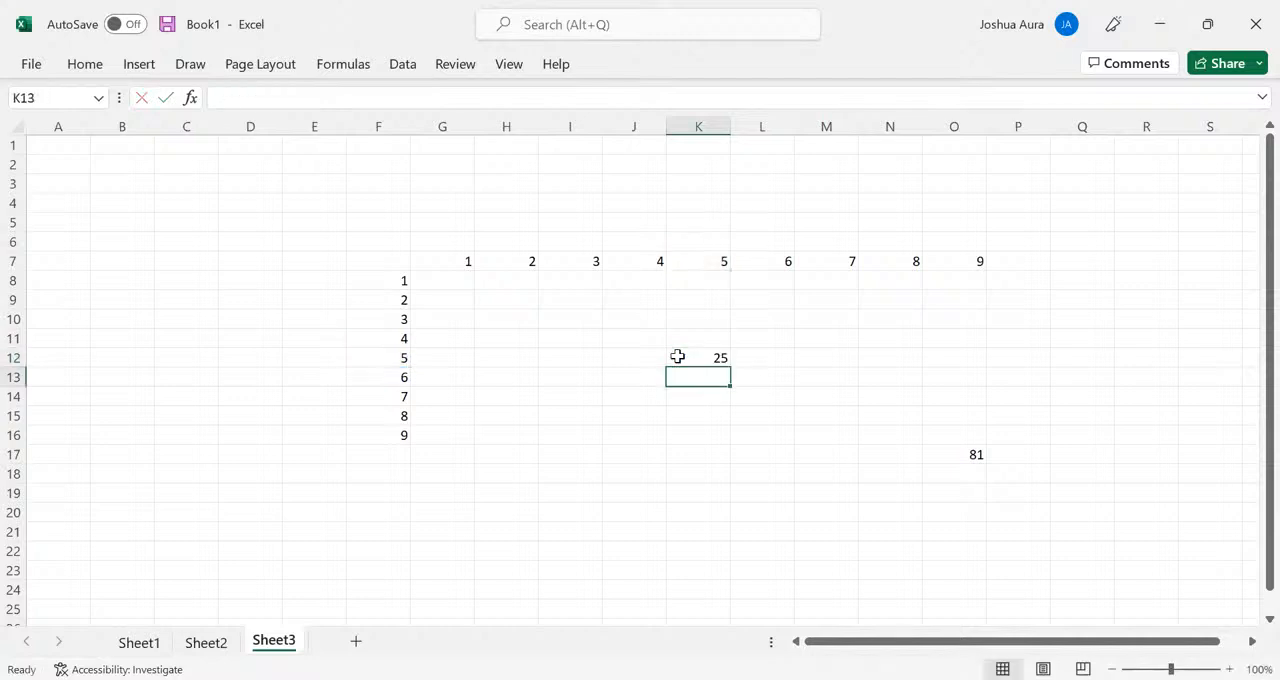
- Enter the formula =F8*G7 in cell G8 and fill it down the first table column to G16
left_click(449, 280)
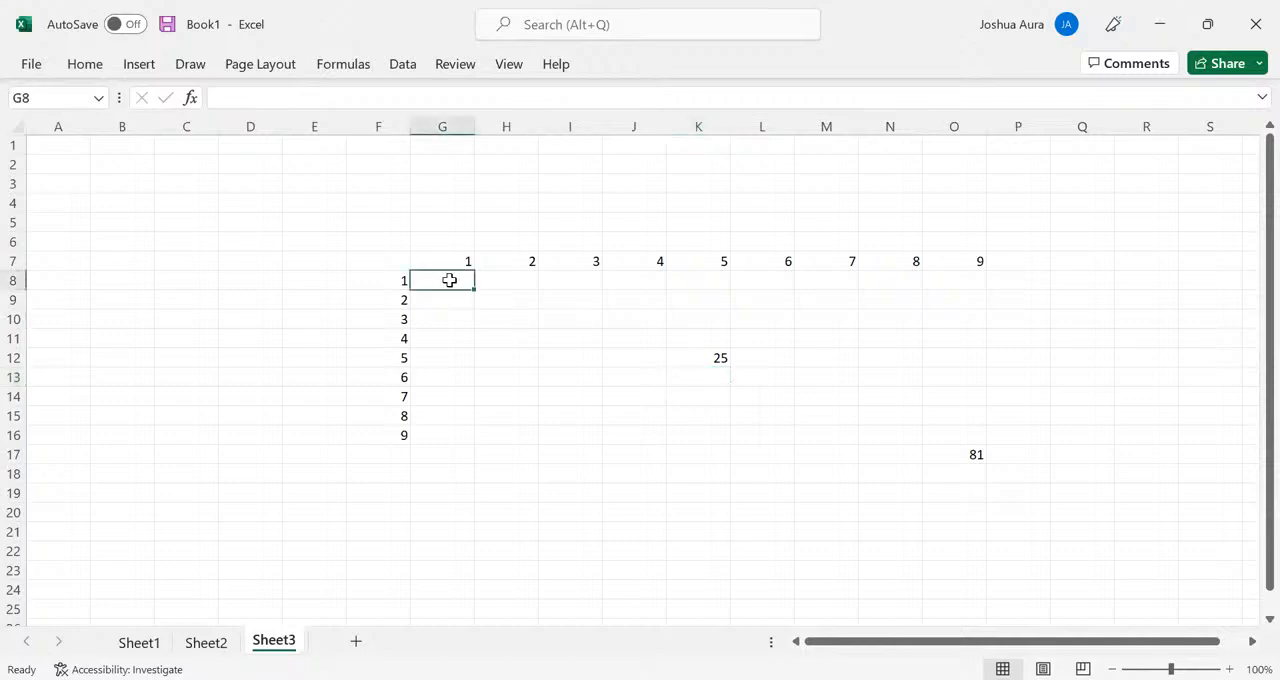
type("=")
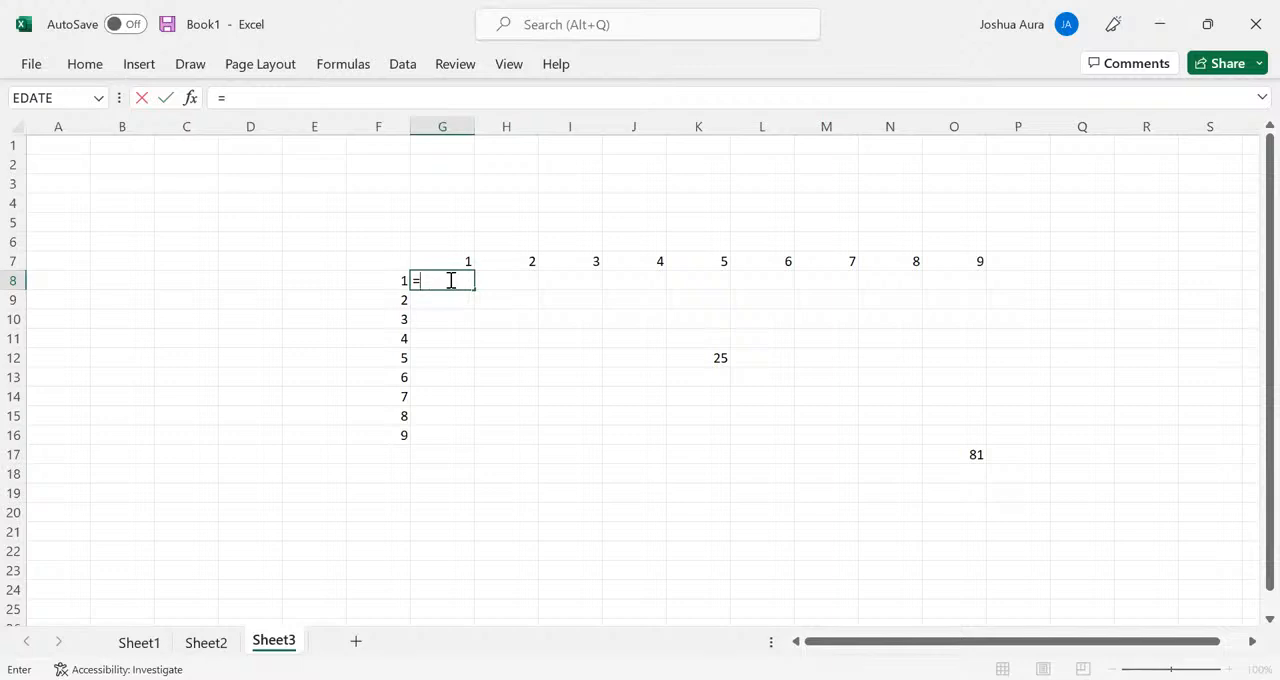
left_click(390, 279)
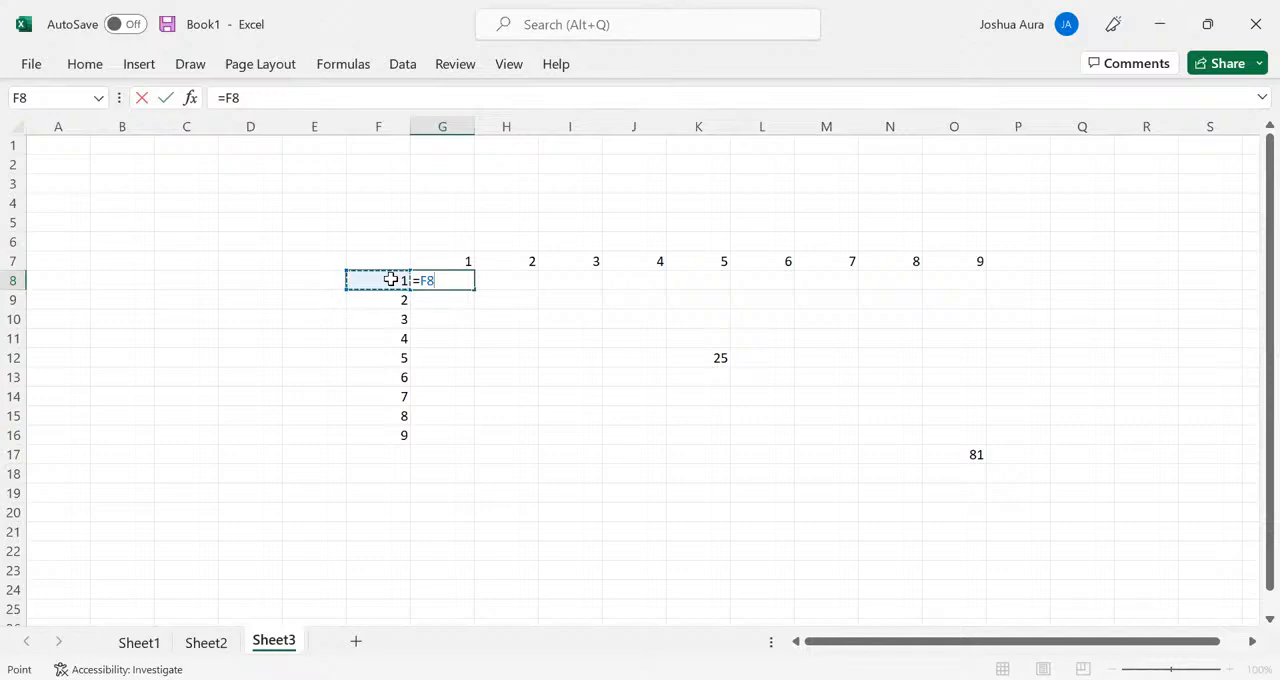
type("*")
left_click(464, 261)
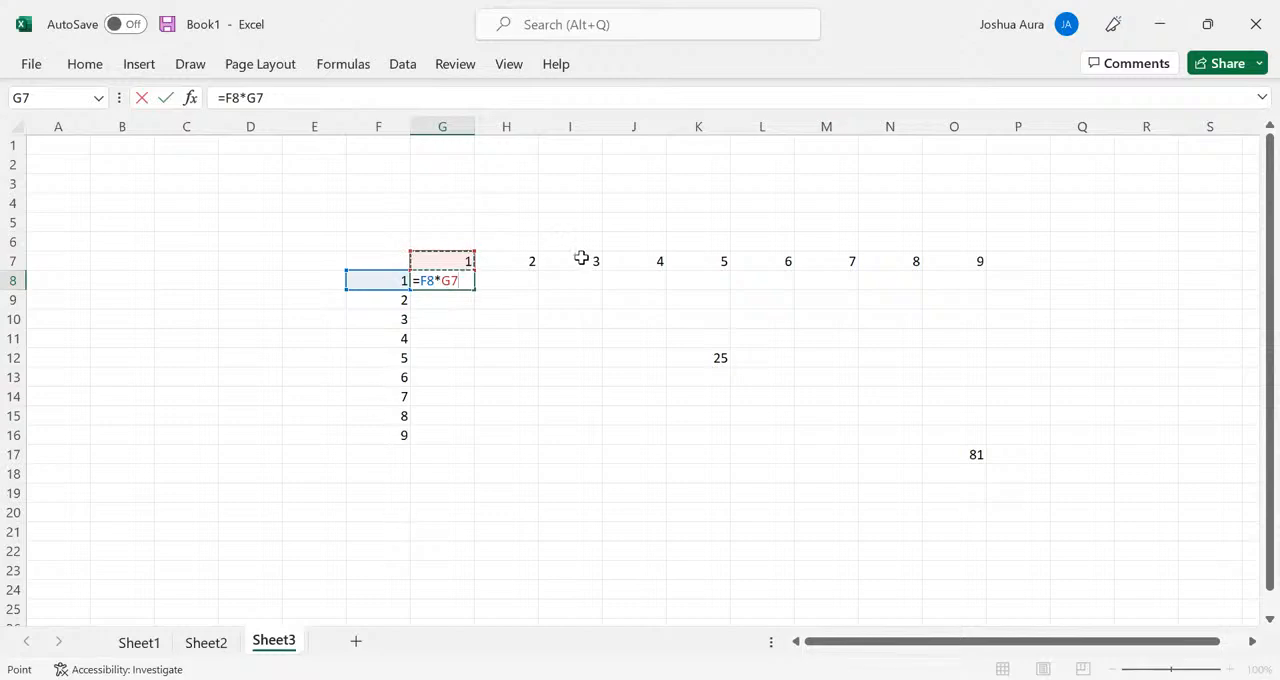
left_click(452, 281)
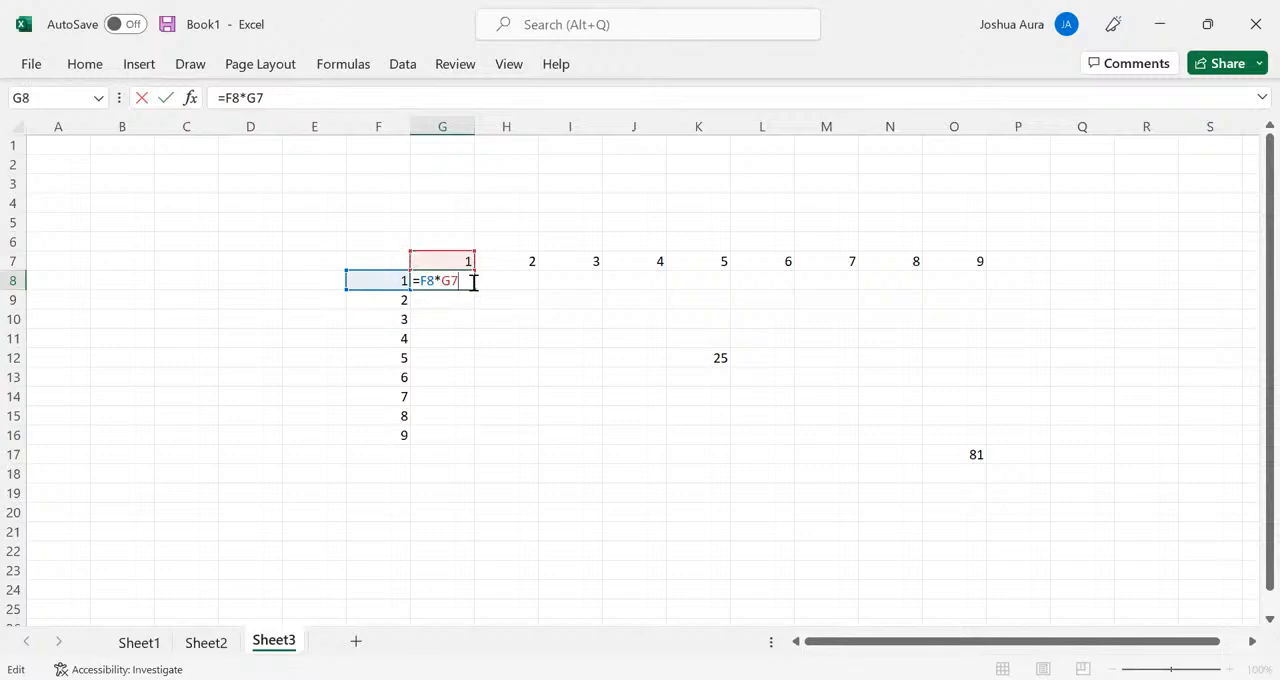
key("Return")
left_click(472, 283)
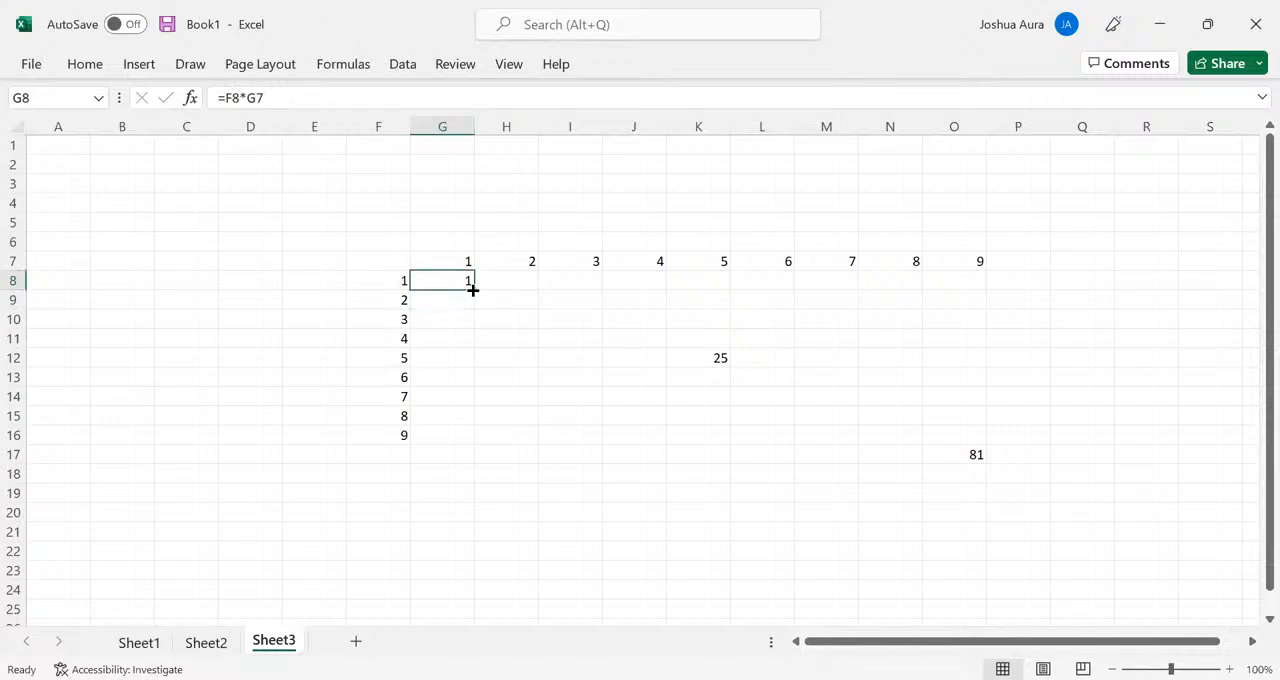
left_click_drag(472, 289, 473, 440)
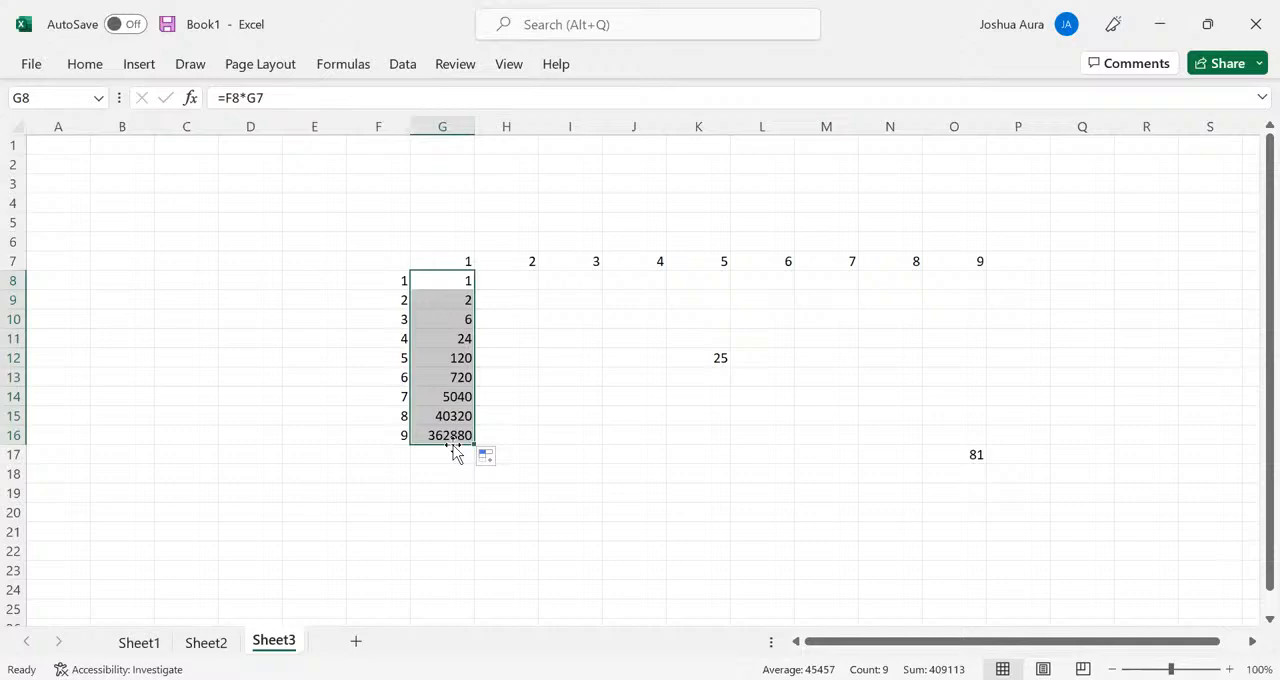
- Change the G8 formula to mixed references, locking column F and row 7, so it reads =$F8*G$7
left_click(441, 280)
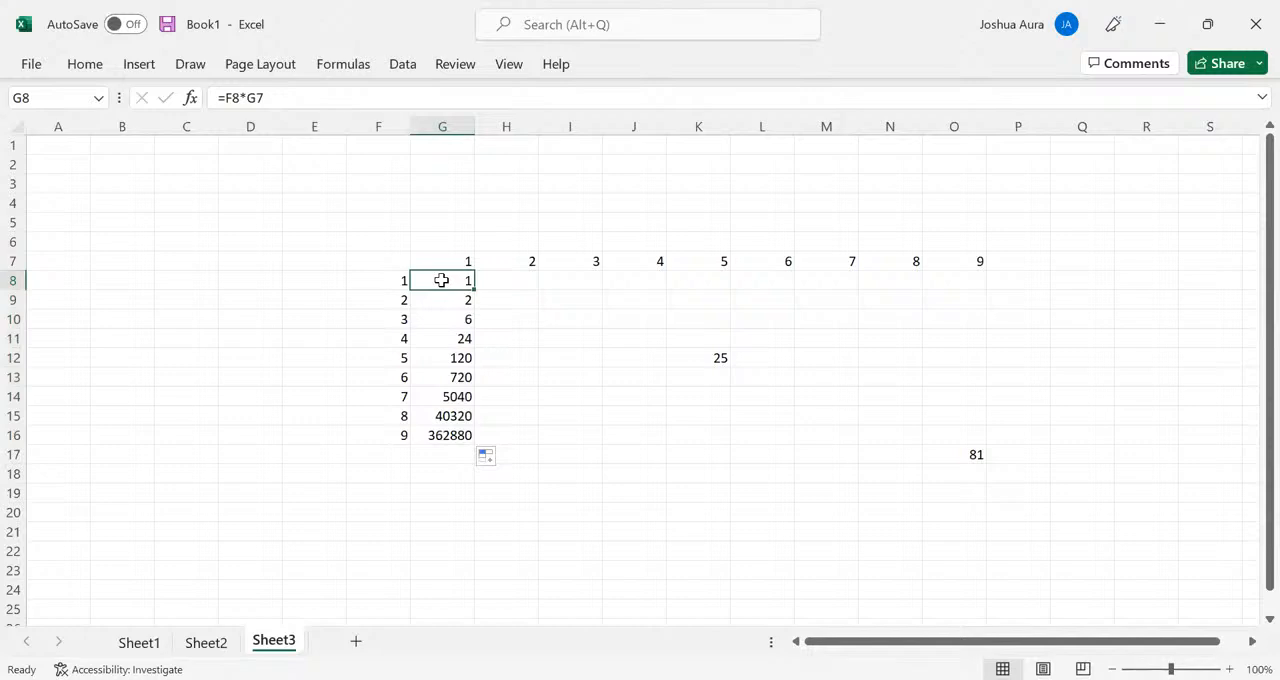
double_click(441, 280)
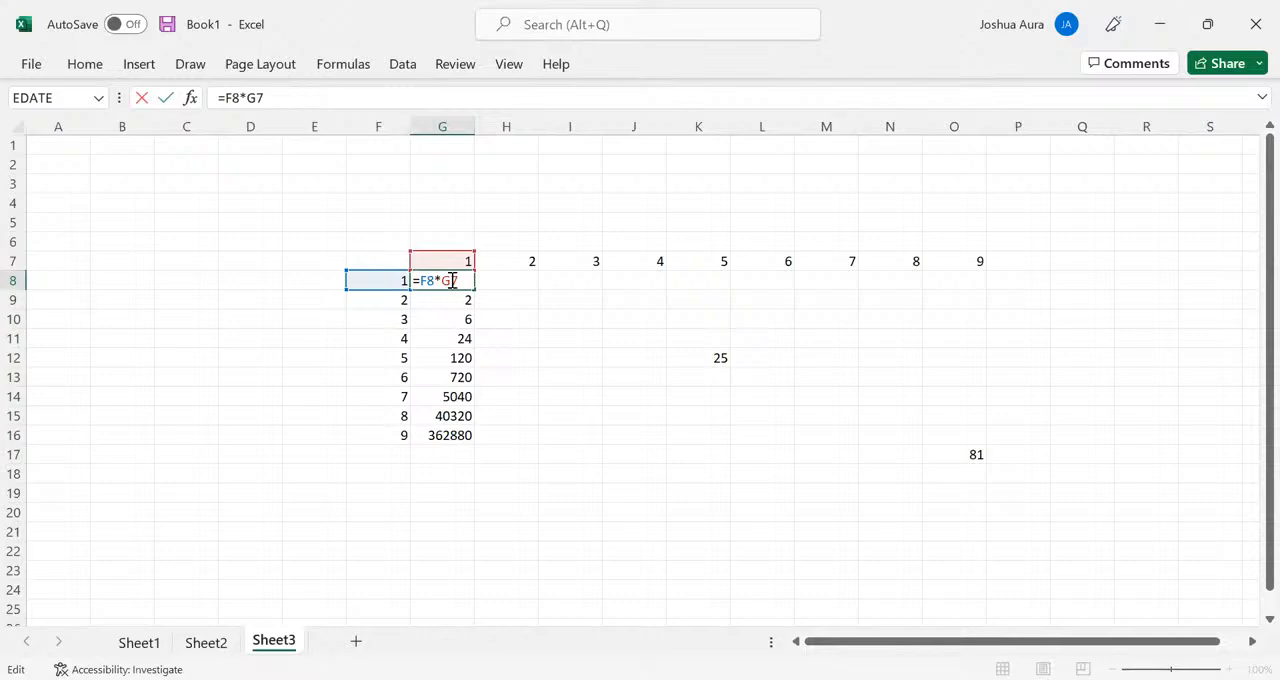
type("$")
type("4")
key("Return")
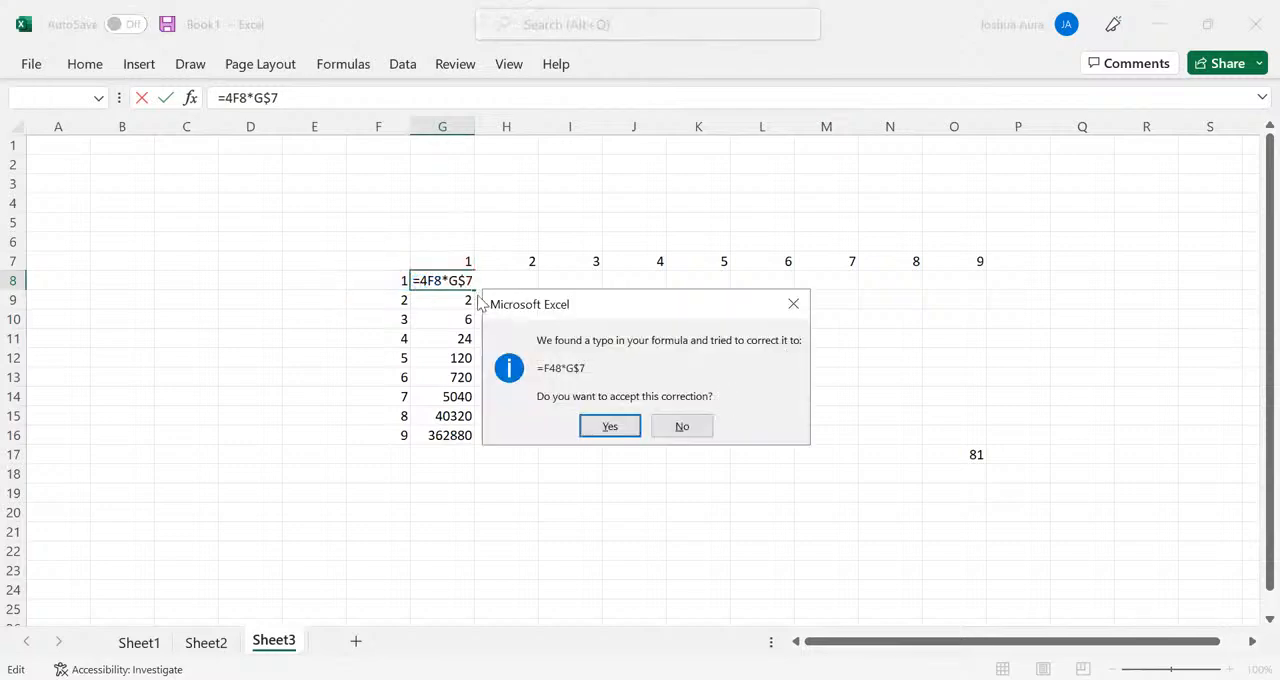
left_click(792, 310)
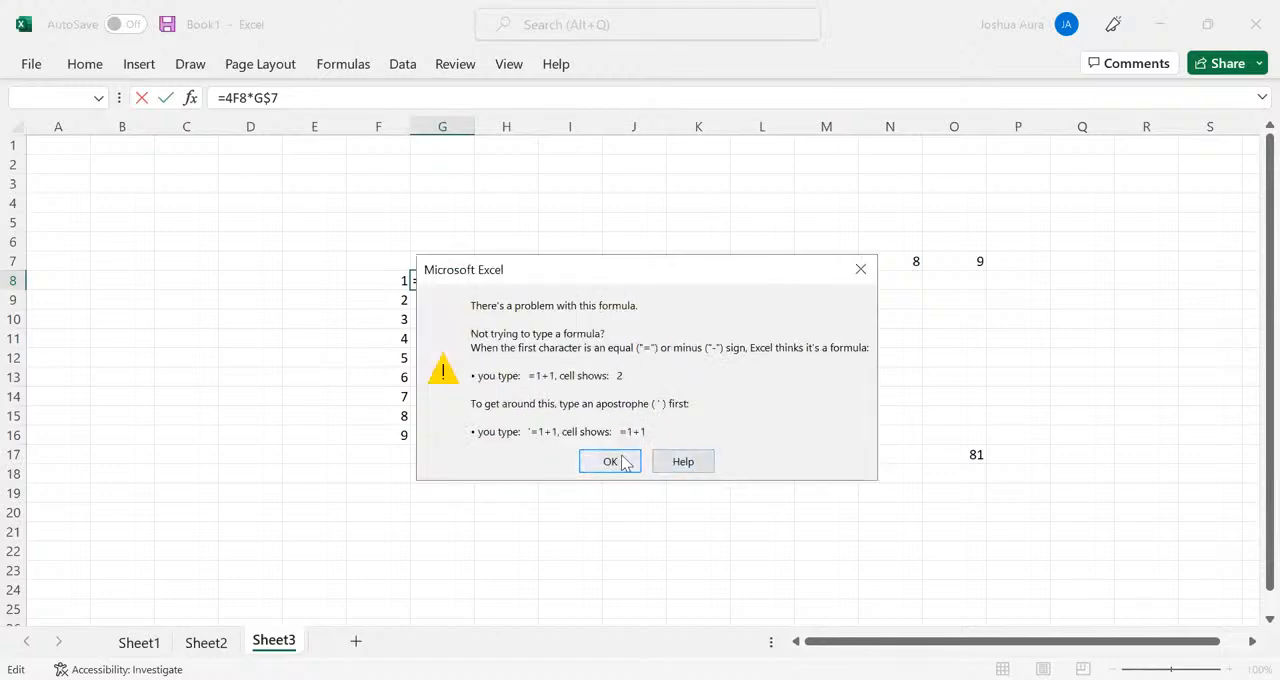
left_click(620, 457)
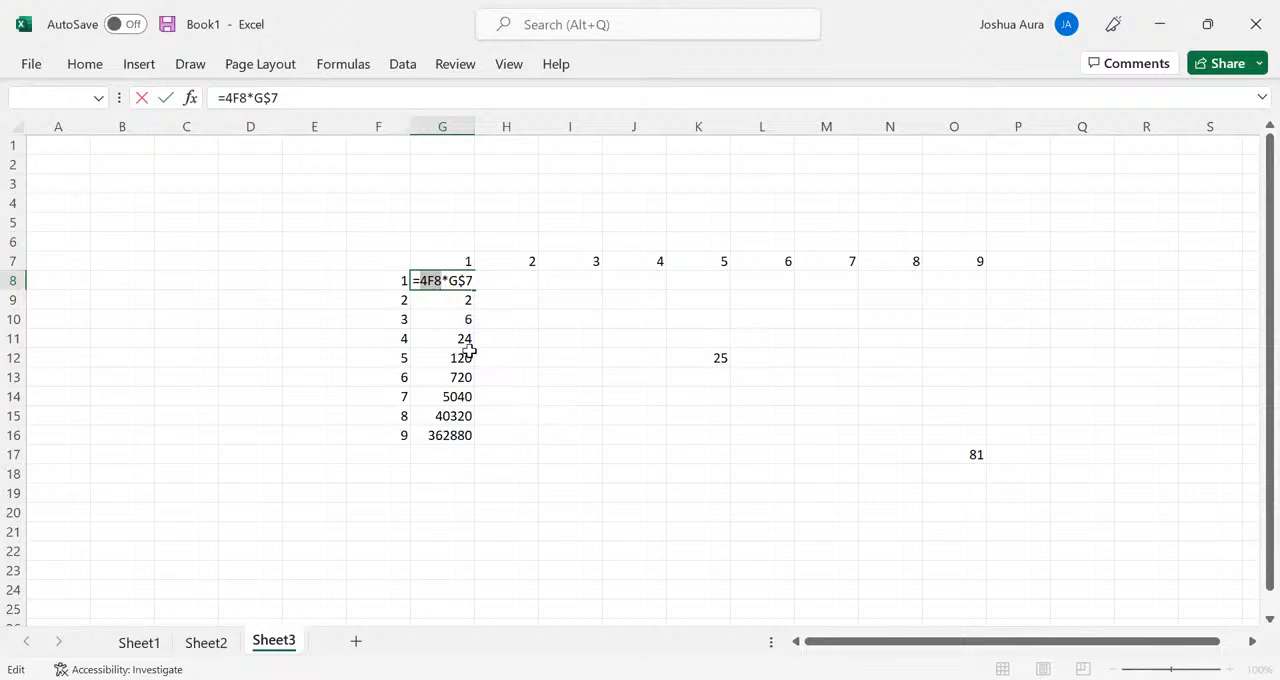
left_click(426, 280)
key("BackSpace")
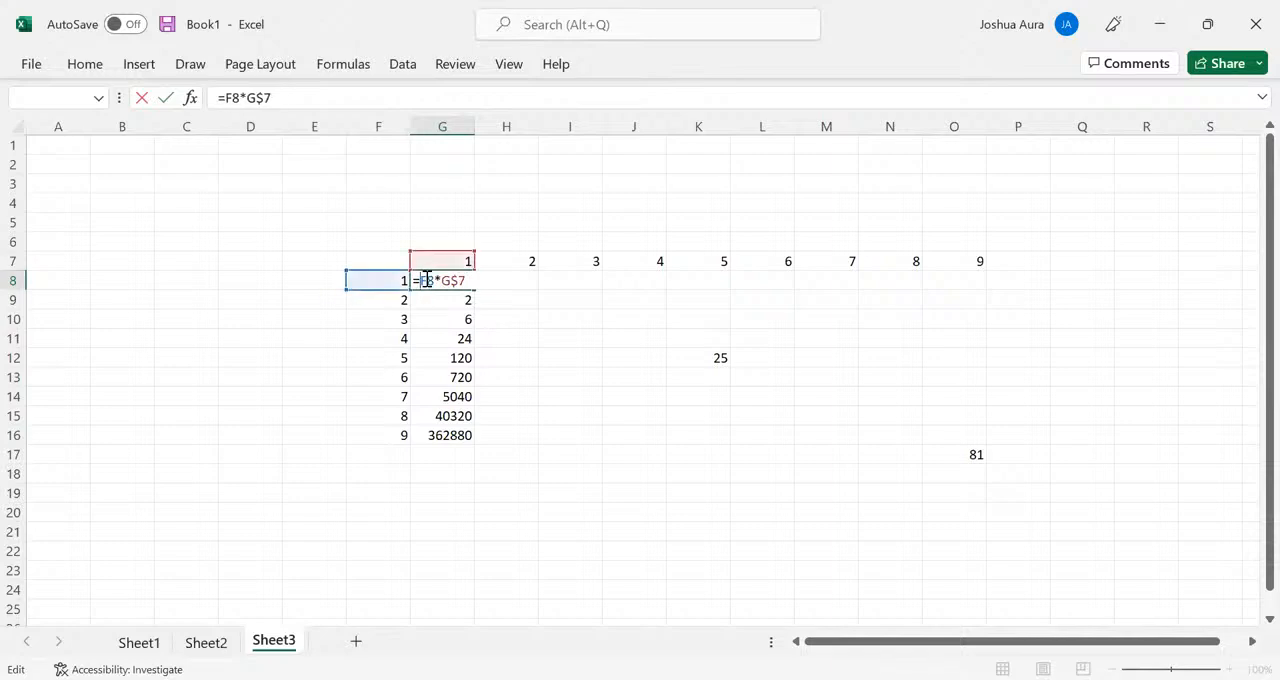
type("$")
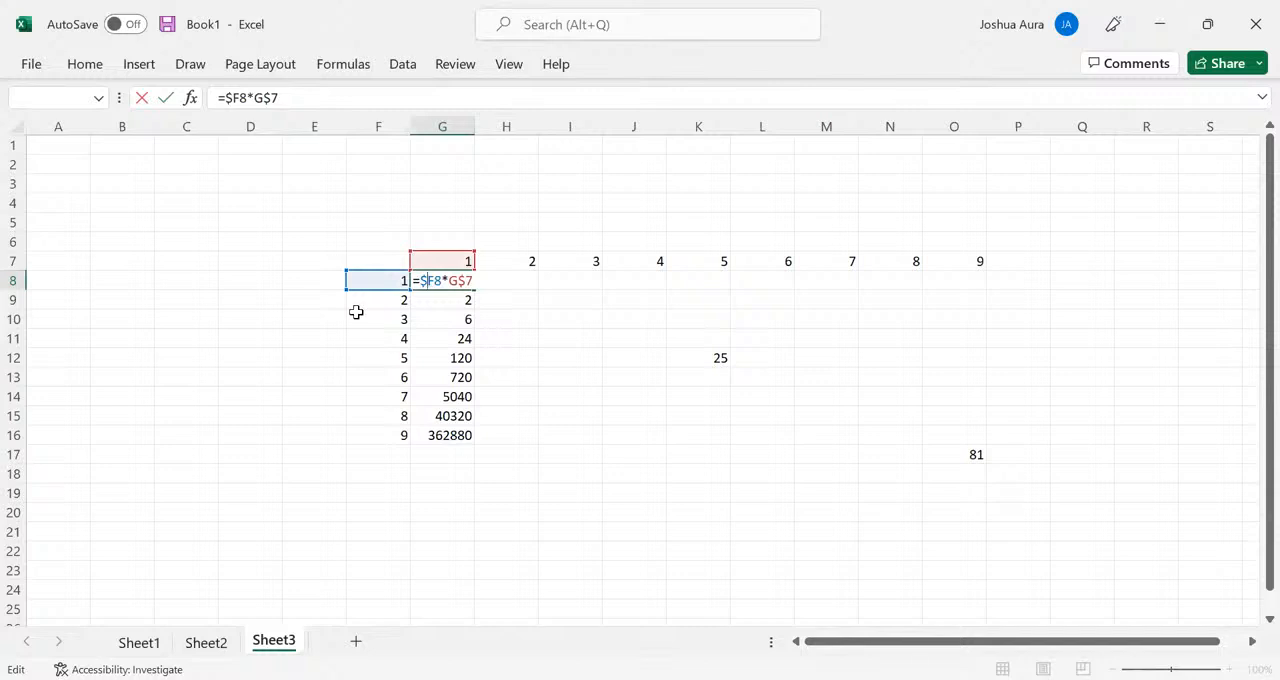
key("Return")
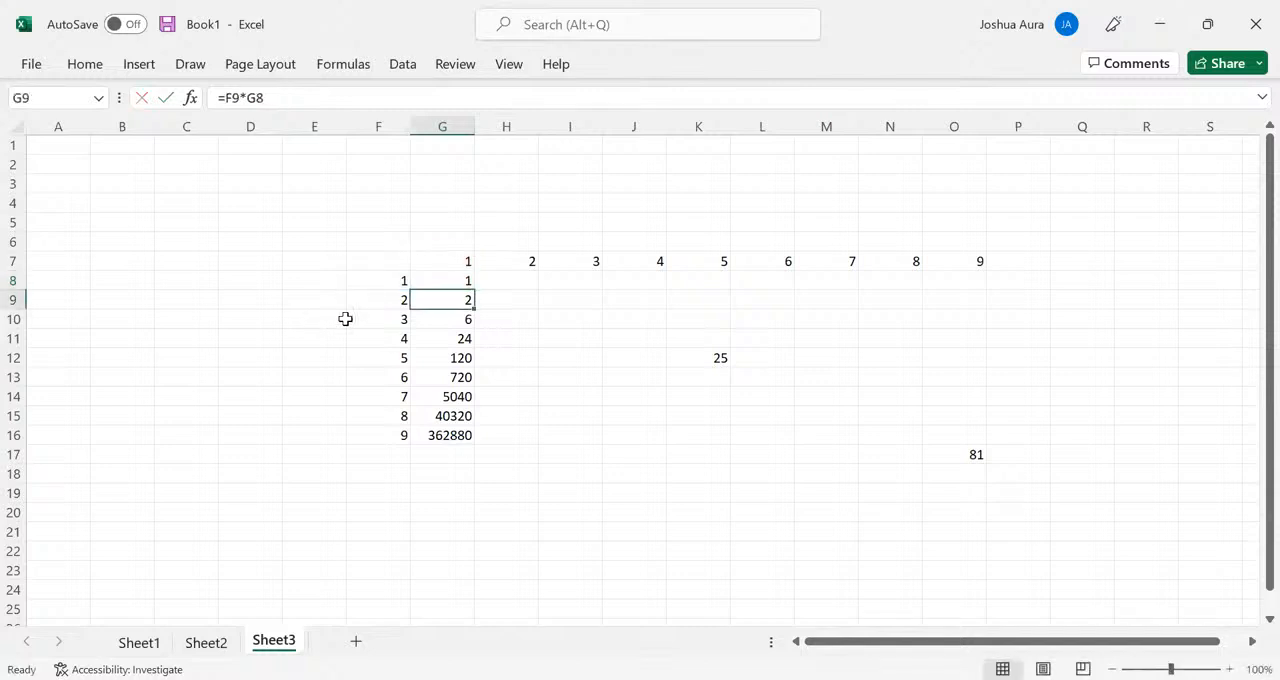
- Fill the G8 formula down to G16 and across to column O to complete the multiplication table
left_click(453, 280)
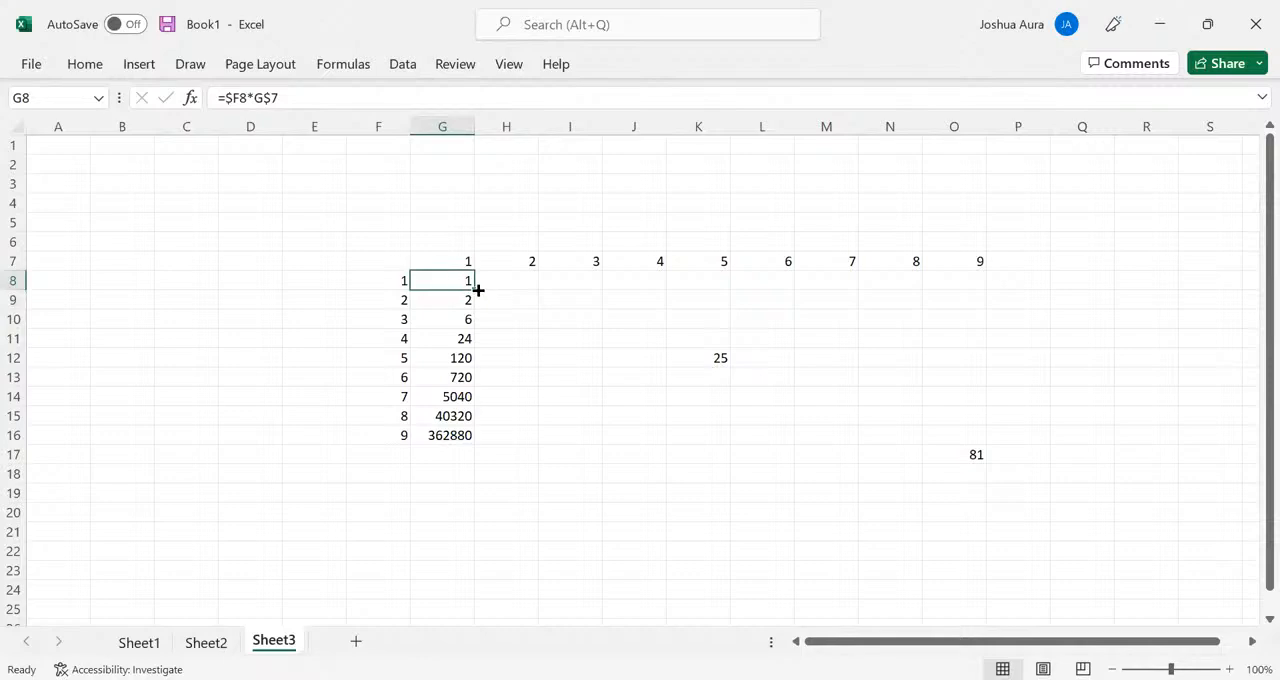
left_click_drag(473, 287, 489, 436)
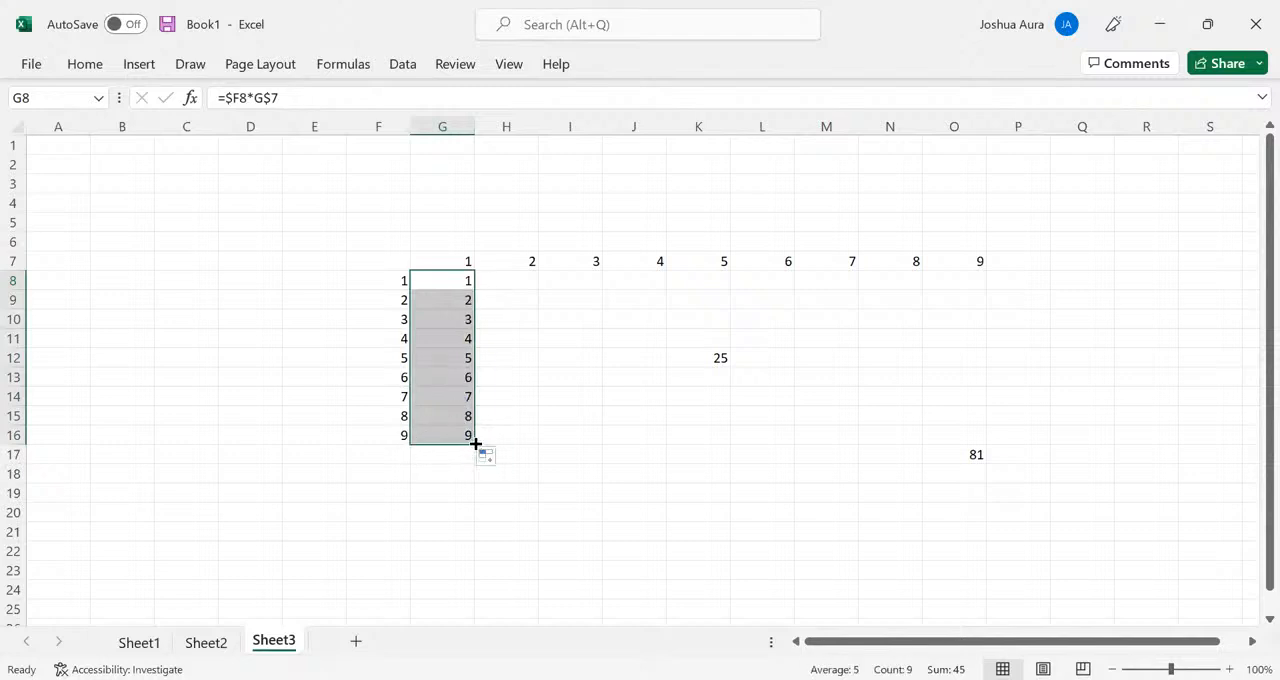
left_click_drag(474, 443, 974, 467)
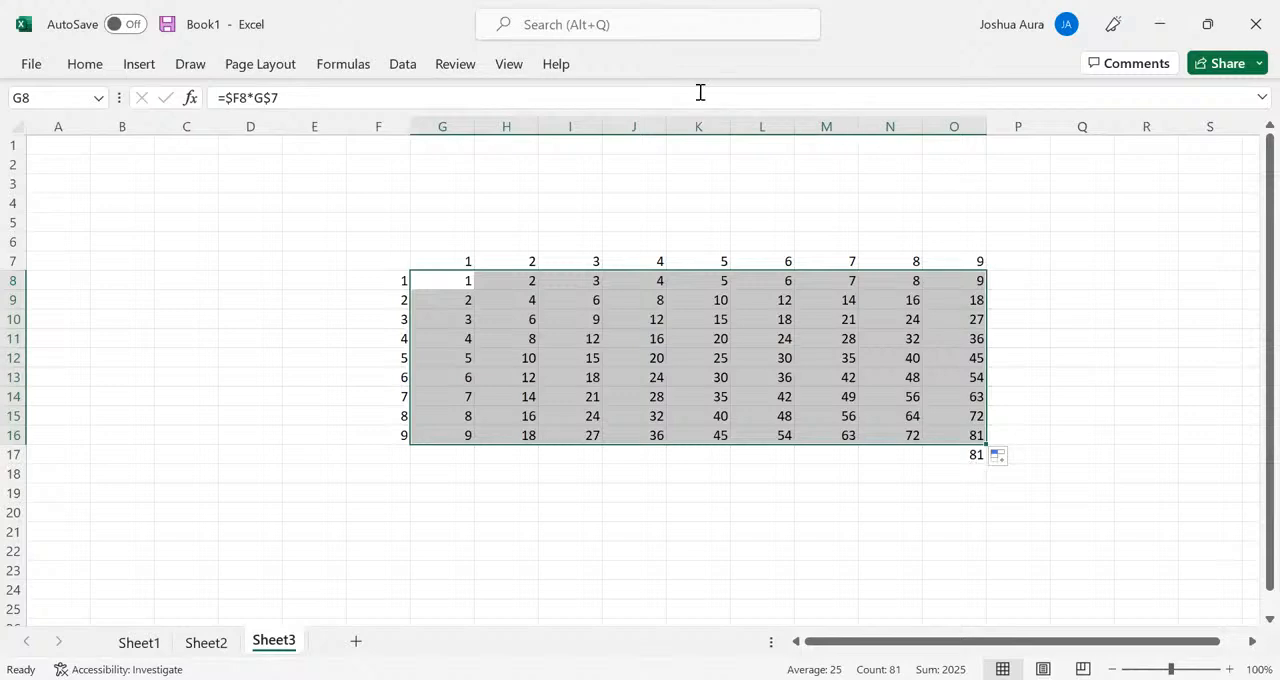
left_click(739, 132)
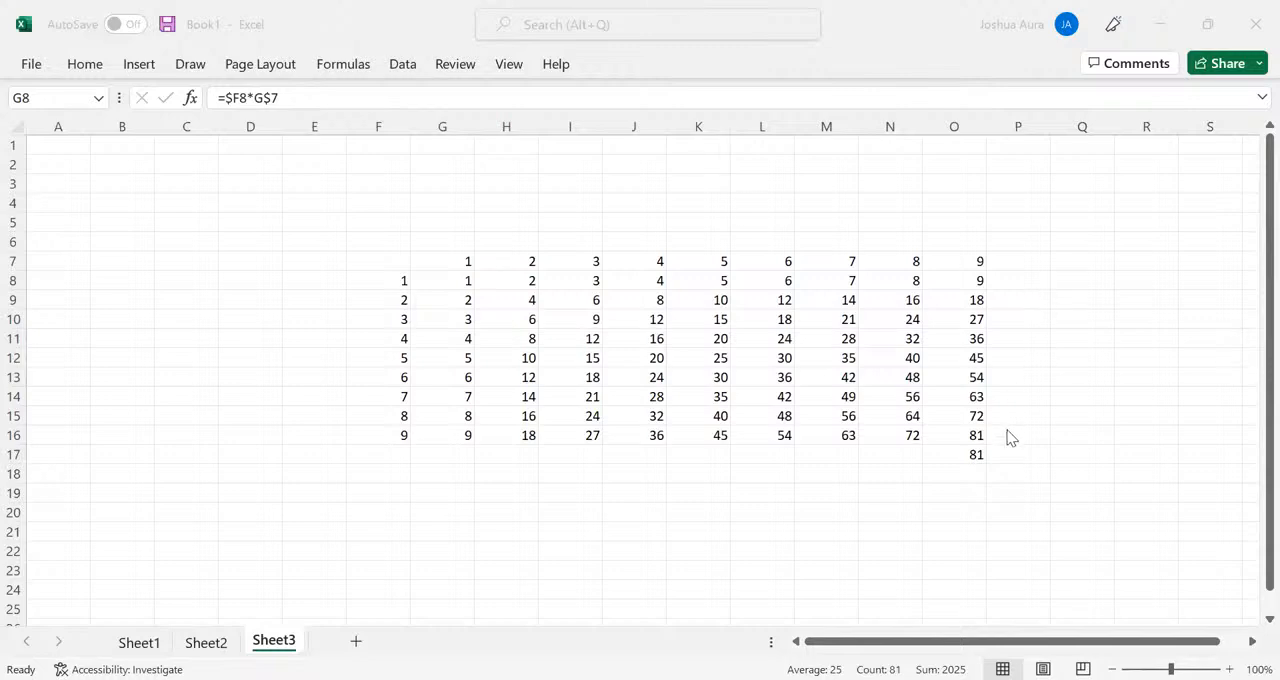
left_click(980, 456)
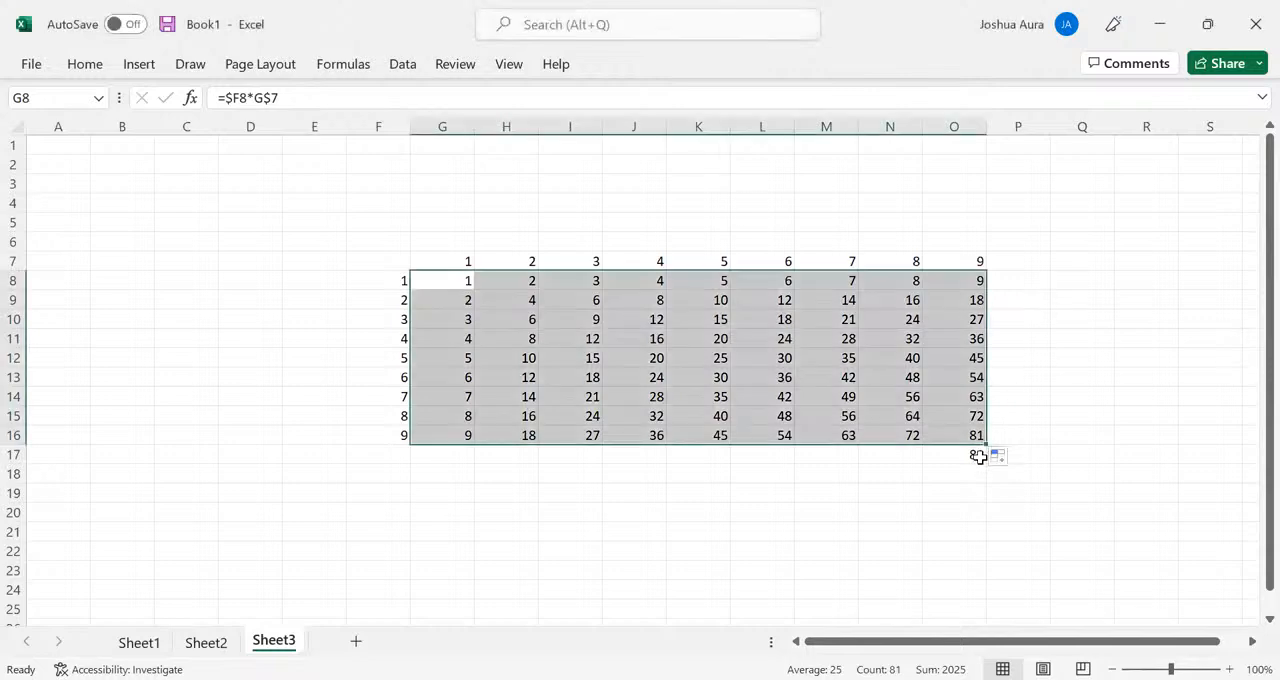
left_click(979, 457)
key("ctrl+z")
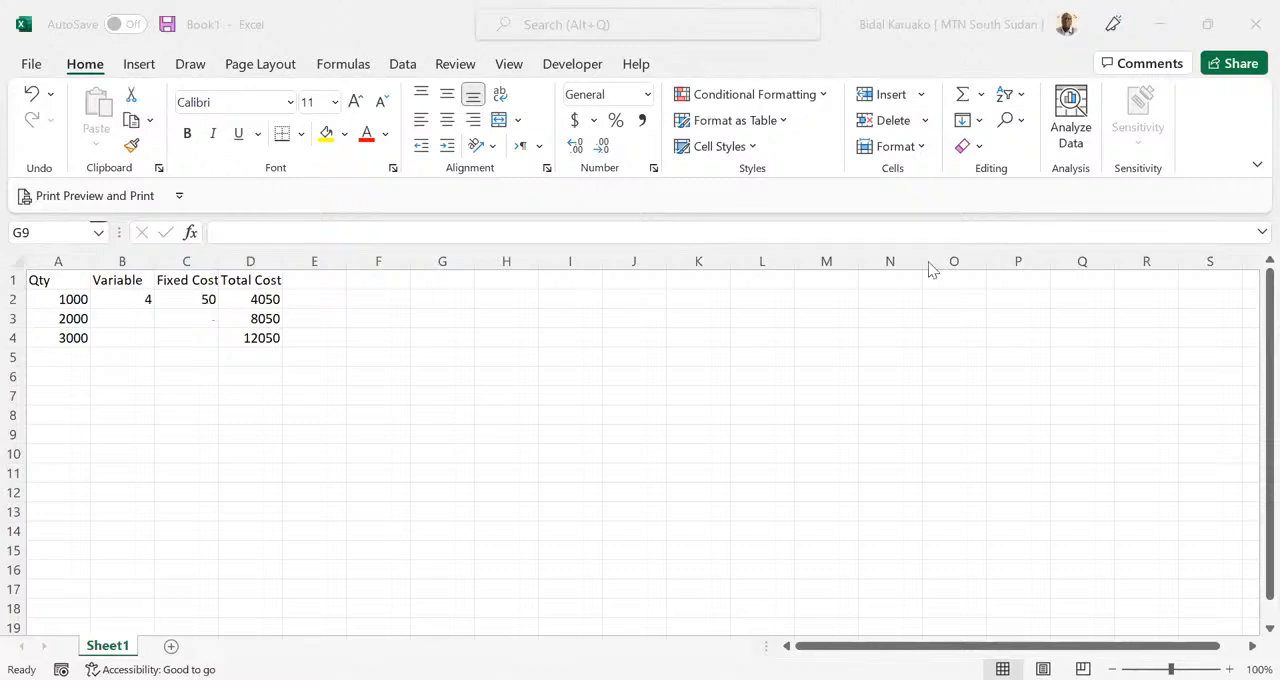
left_click(905, 184)
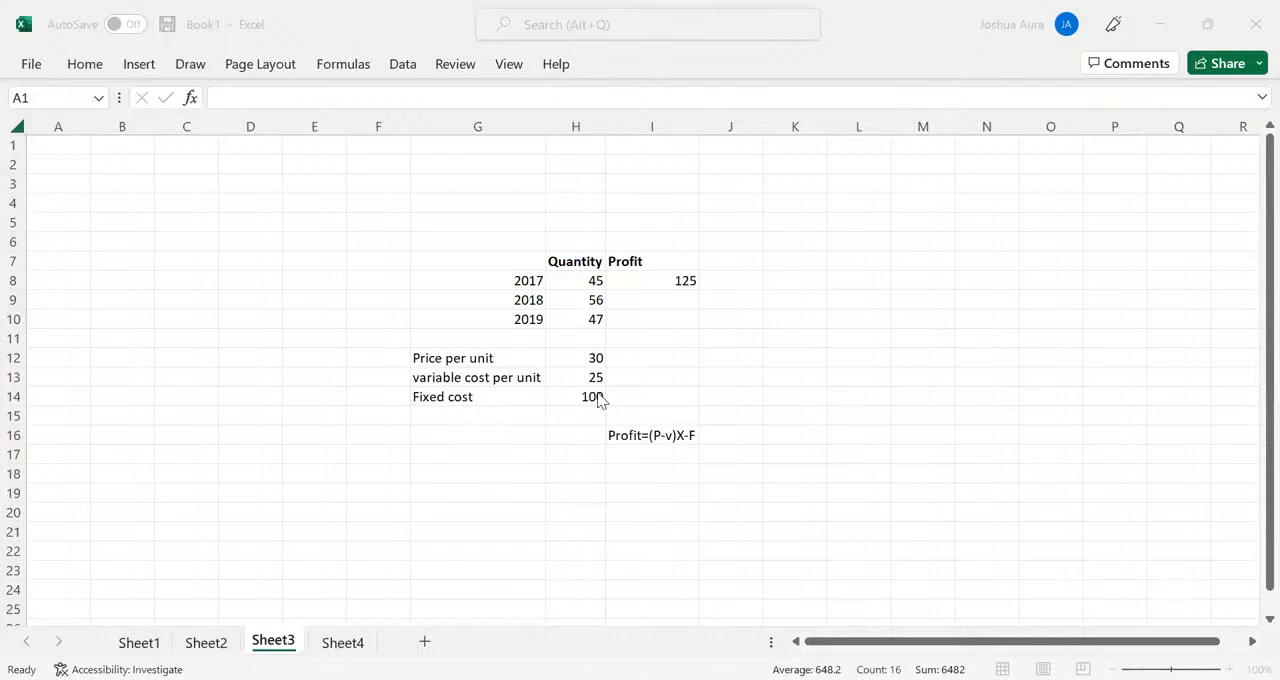
- Make the price, variable cost and fixed cost references absolute in I8, giving =($H$12-$H$13)*H8-$H$14, and fill the formula down to I11
left_click(671, 283)
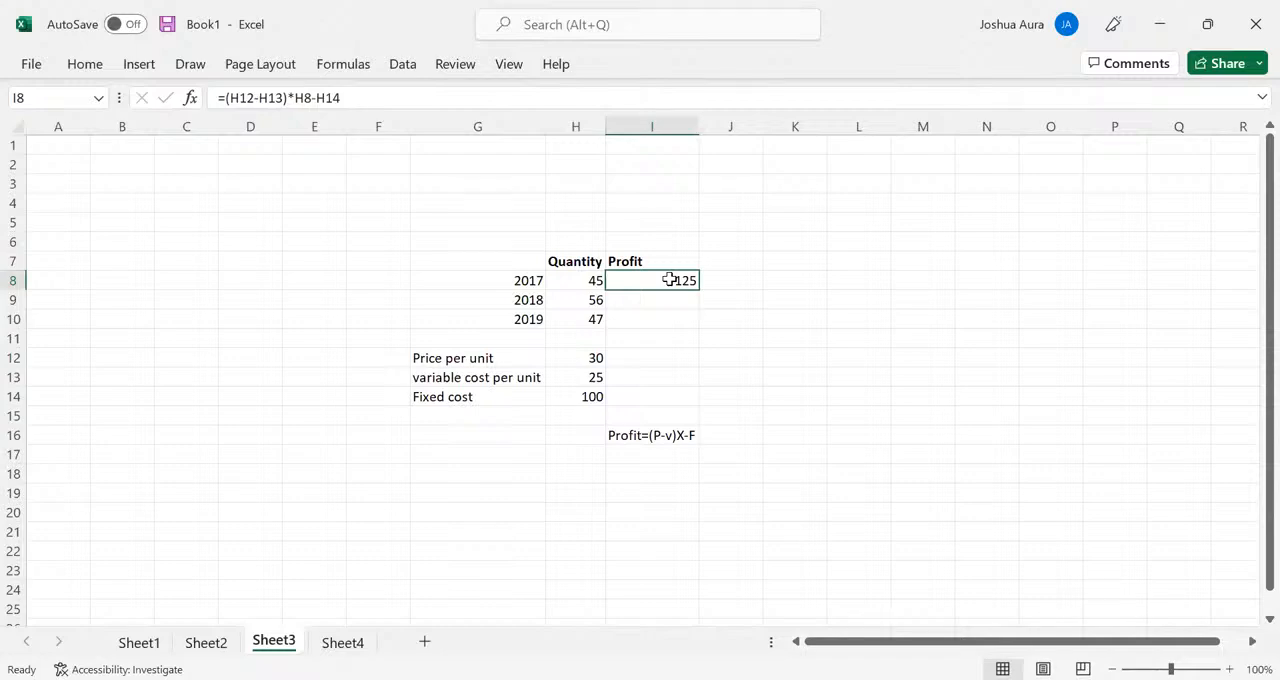
left_click(596, 358)
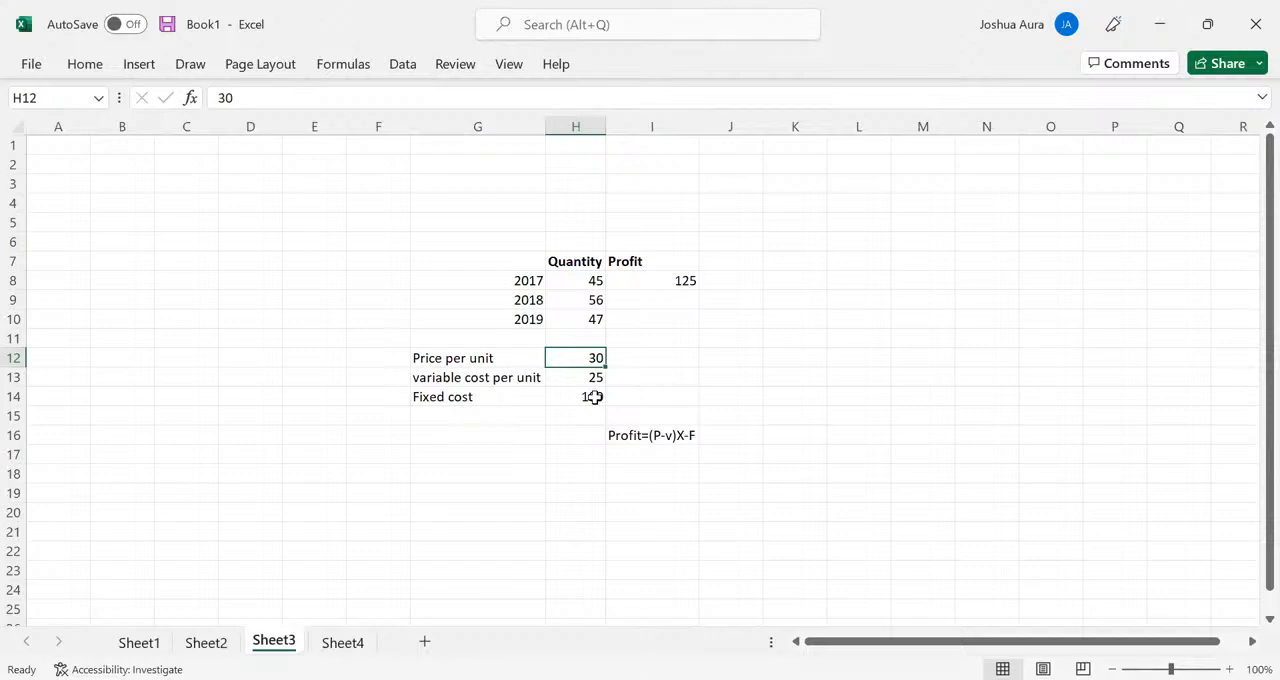
left_click(667, 282)
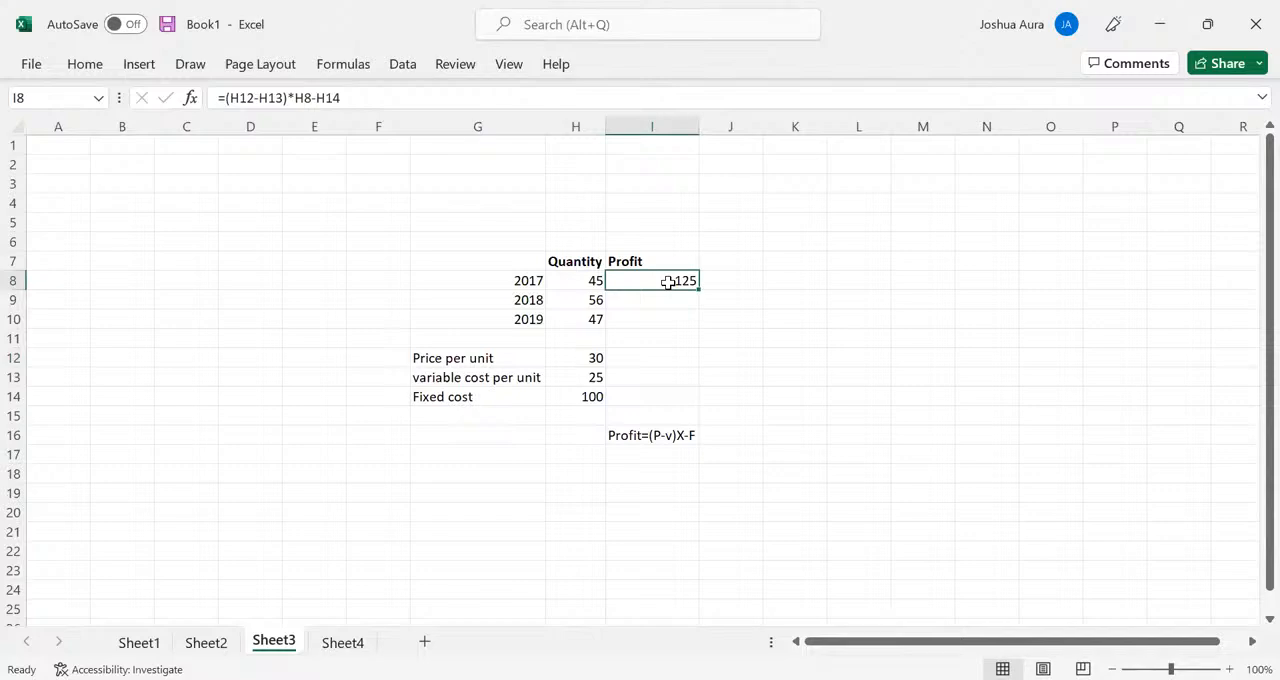
left_click(253, 98)
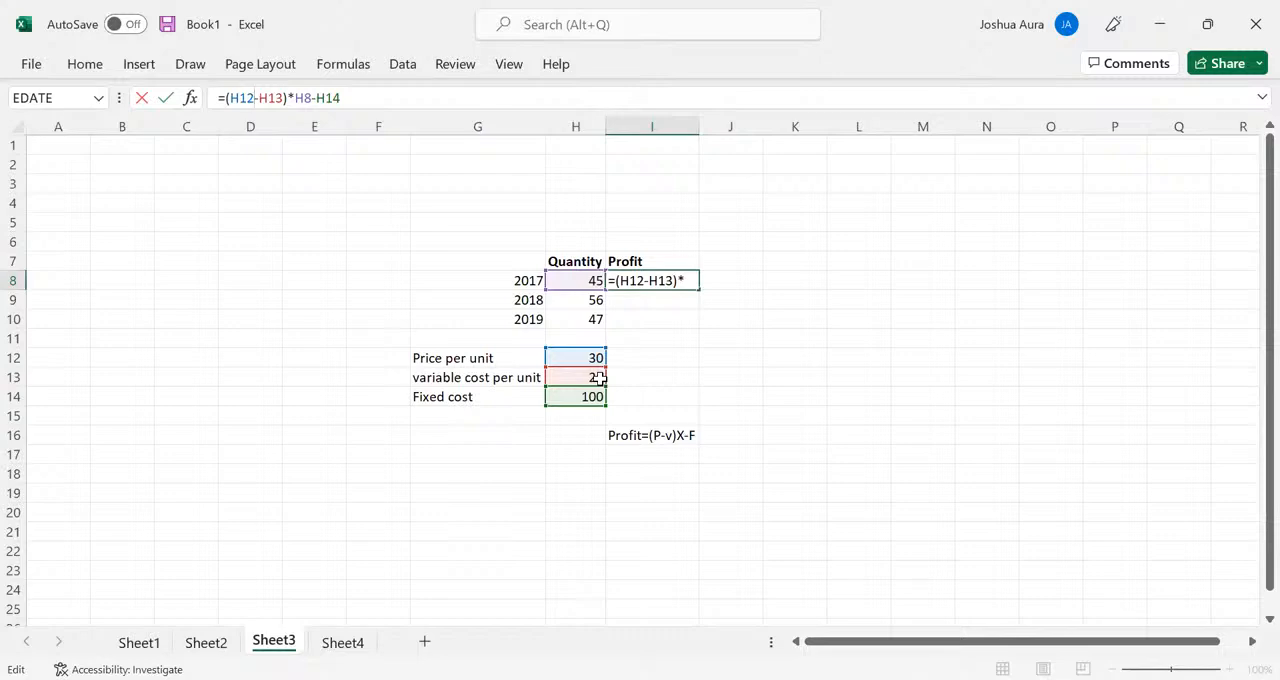
key("F2")
key("F2")
key("F4")
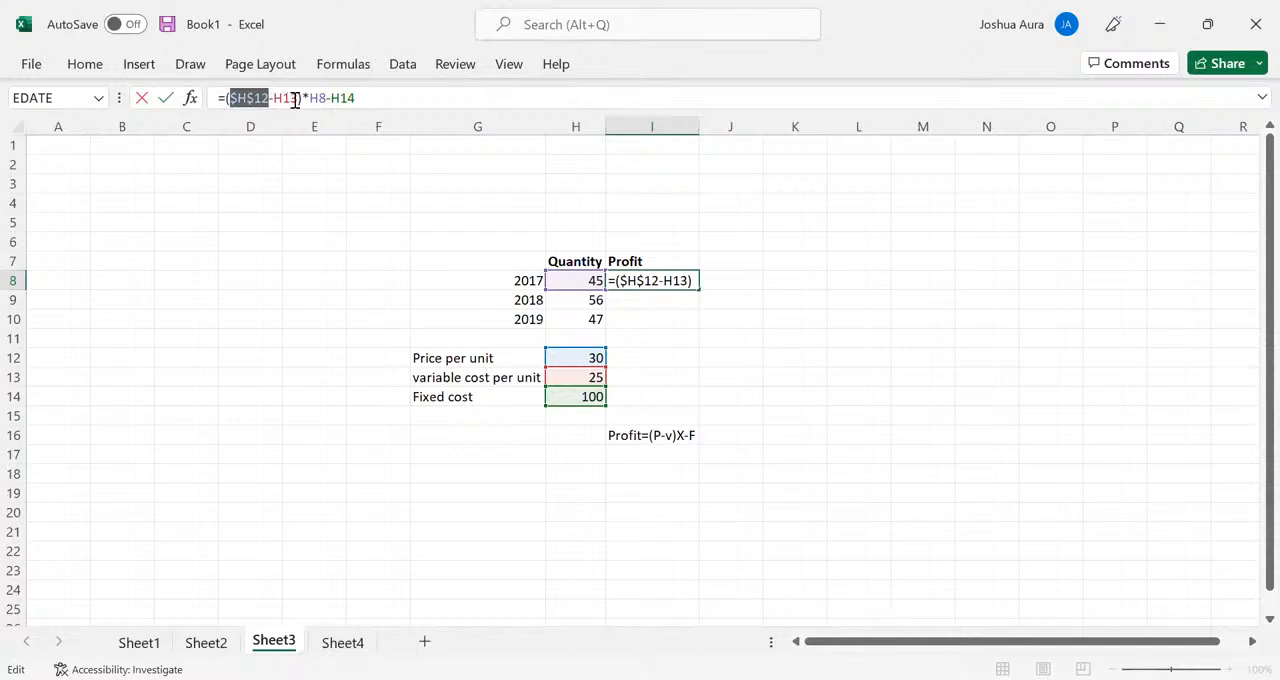
left_click(297, 98)
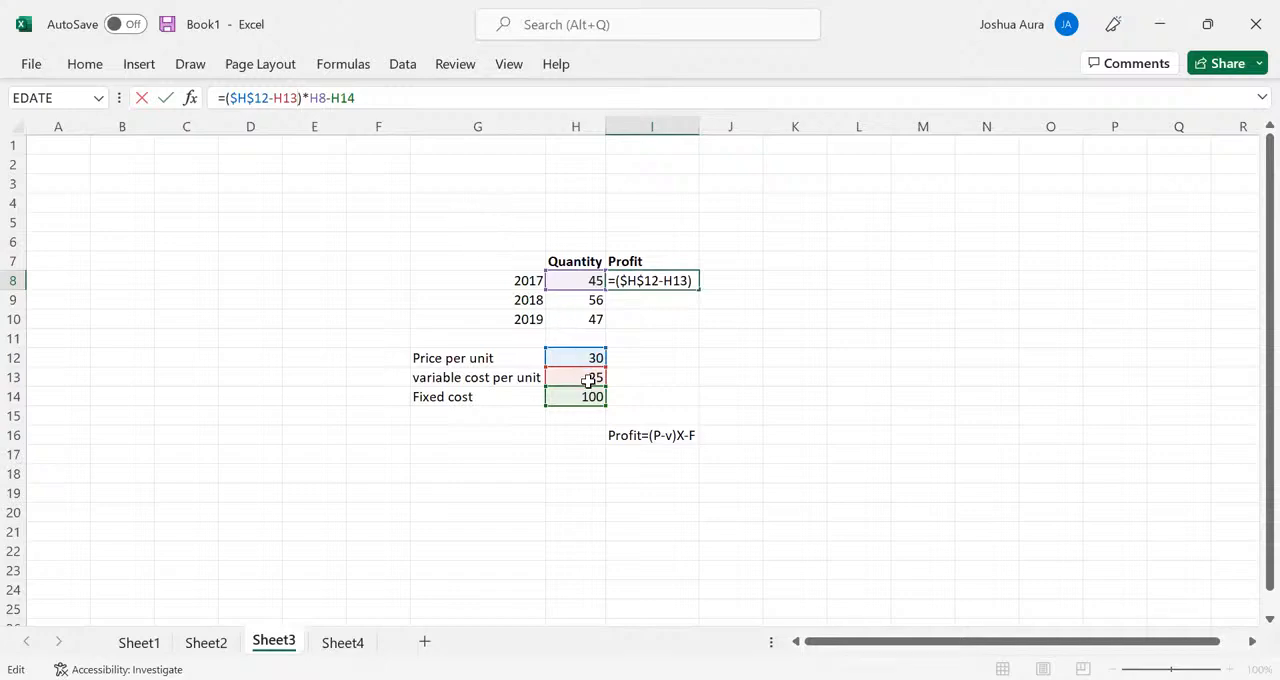
key("F4")
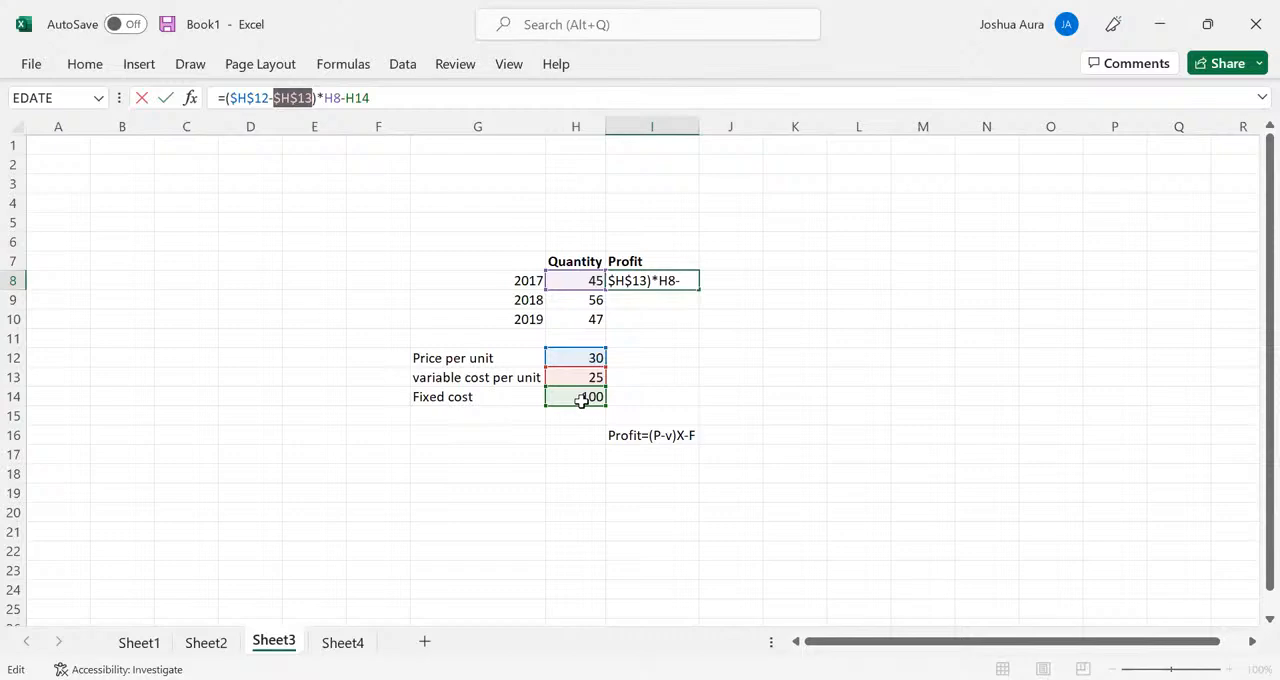
left_click(372, 98)
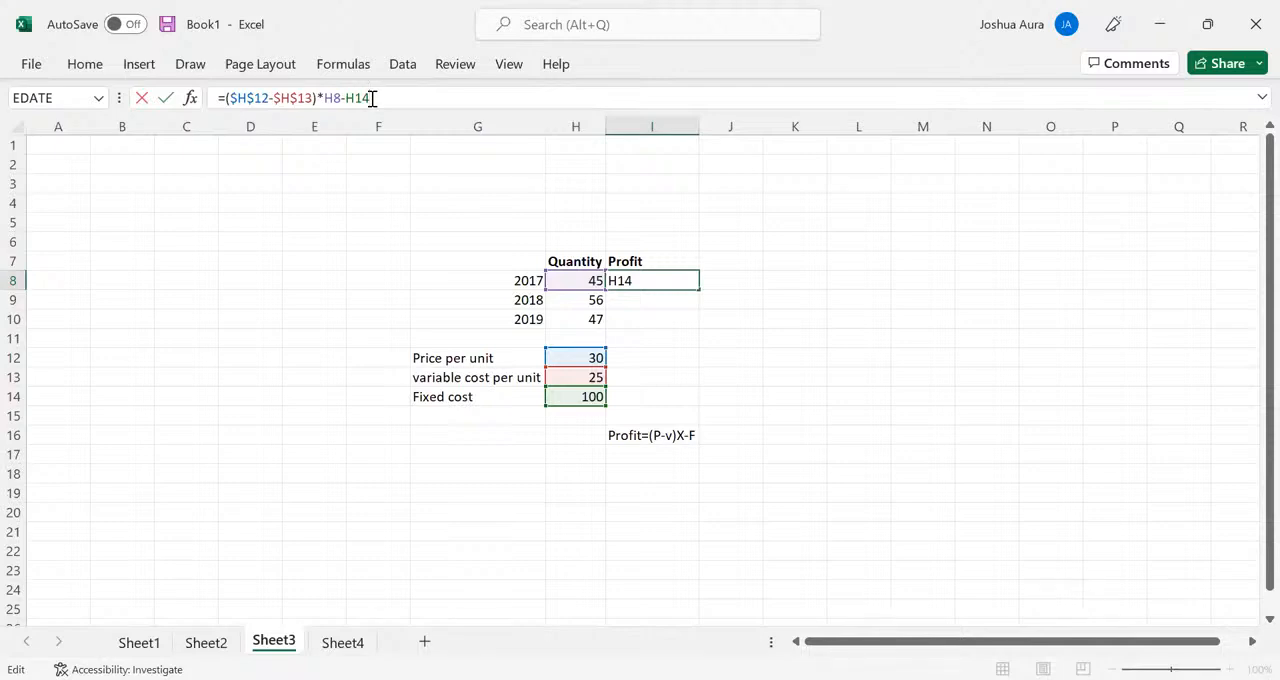
key("F4")
key("Return")
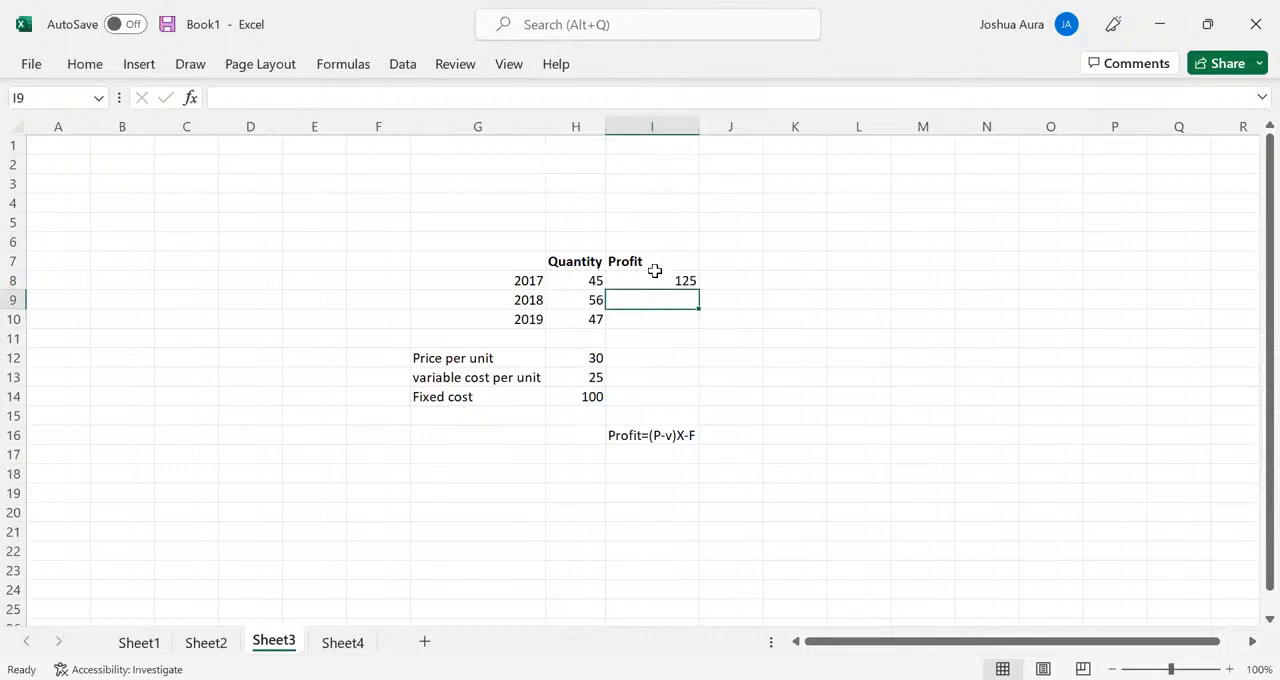
left_click(655, 273)
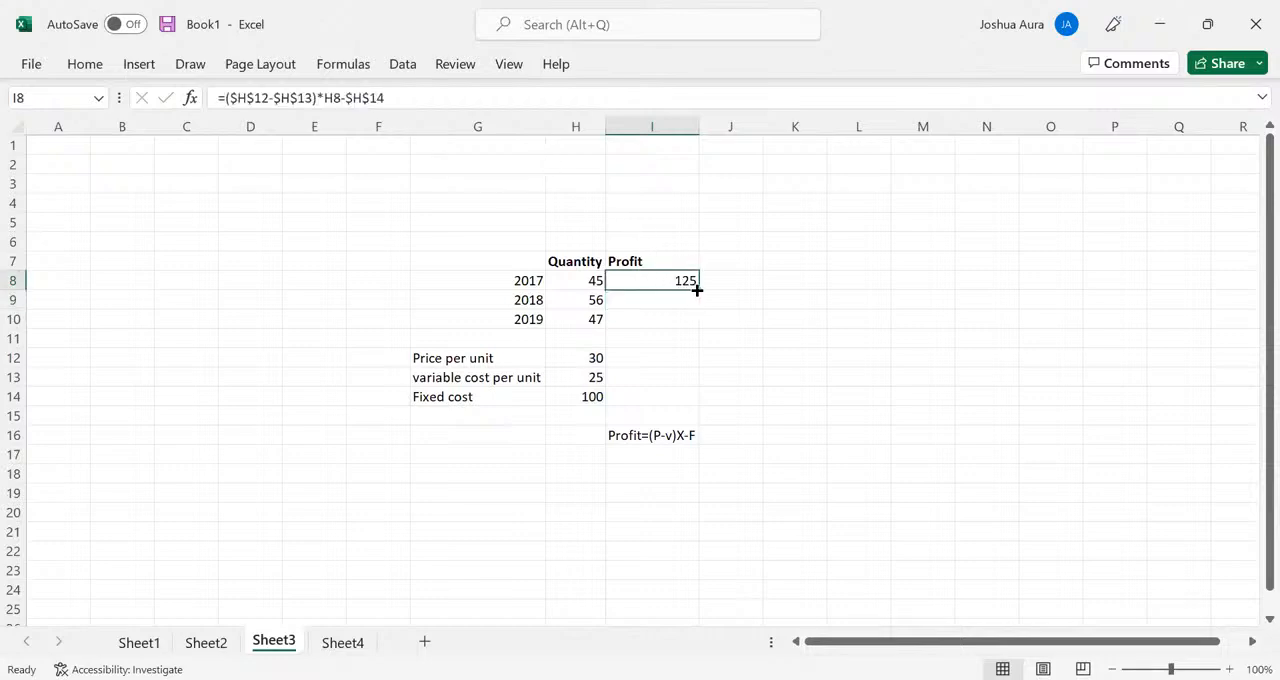
left_click_drag(698, 287, 700, 345)
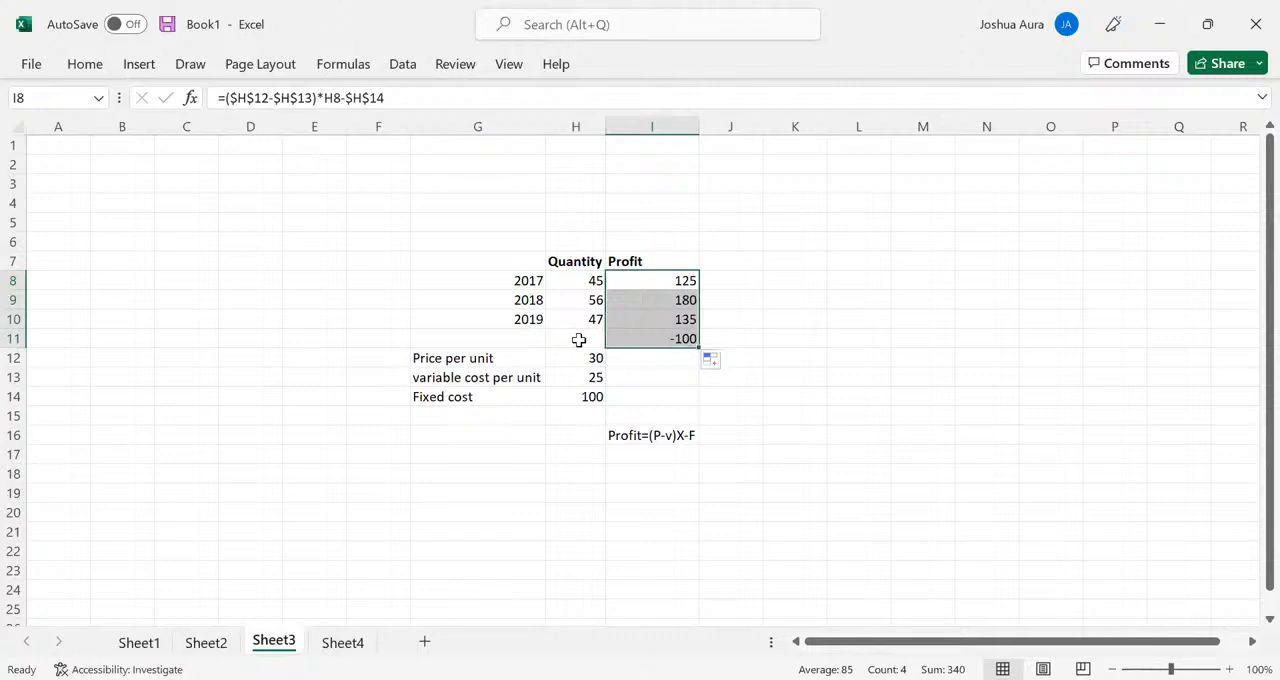
- Add the year 2020 in cell G11 with a quantity of 15 in H11
left_click(522, 339)
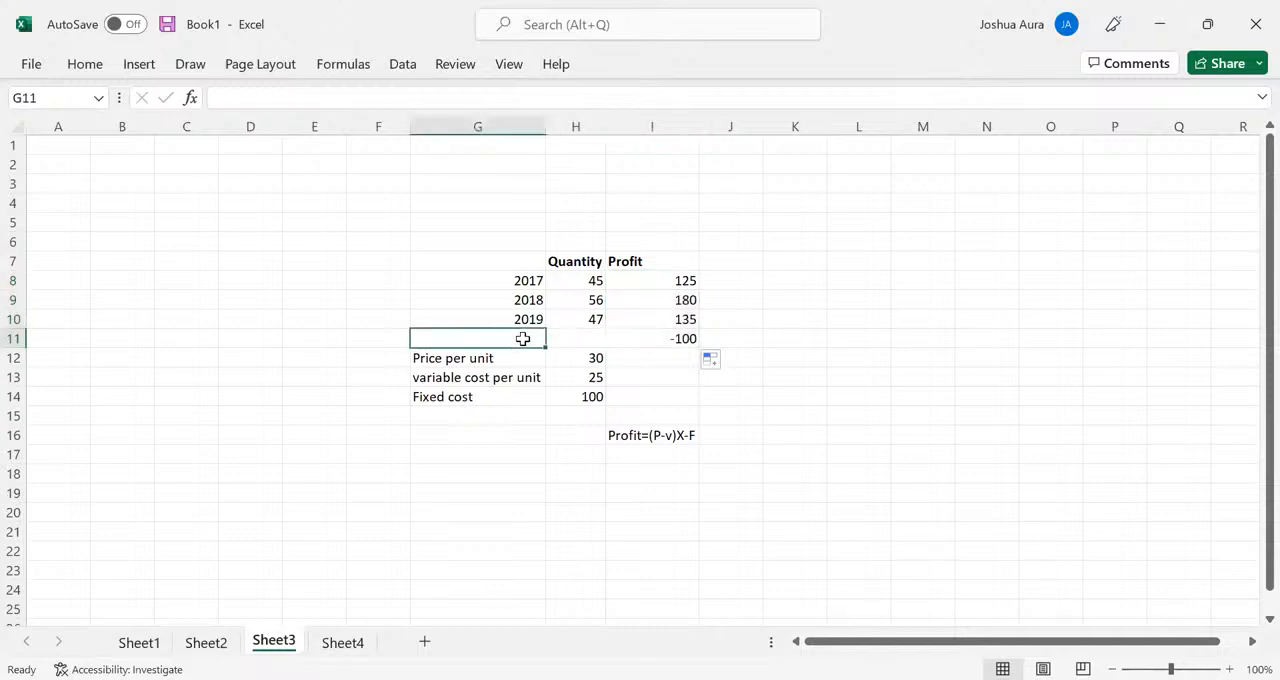
type("202")
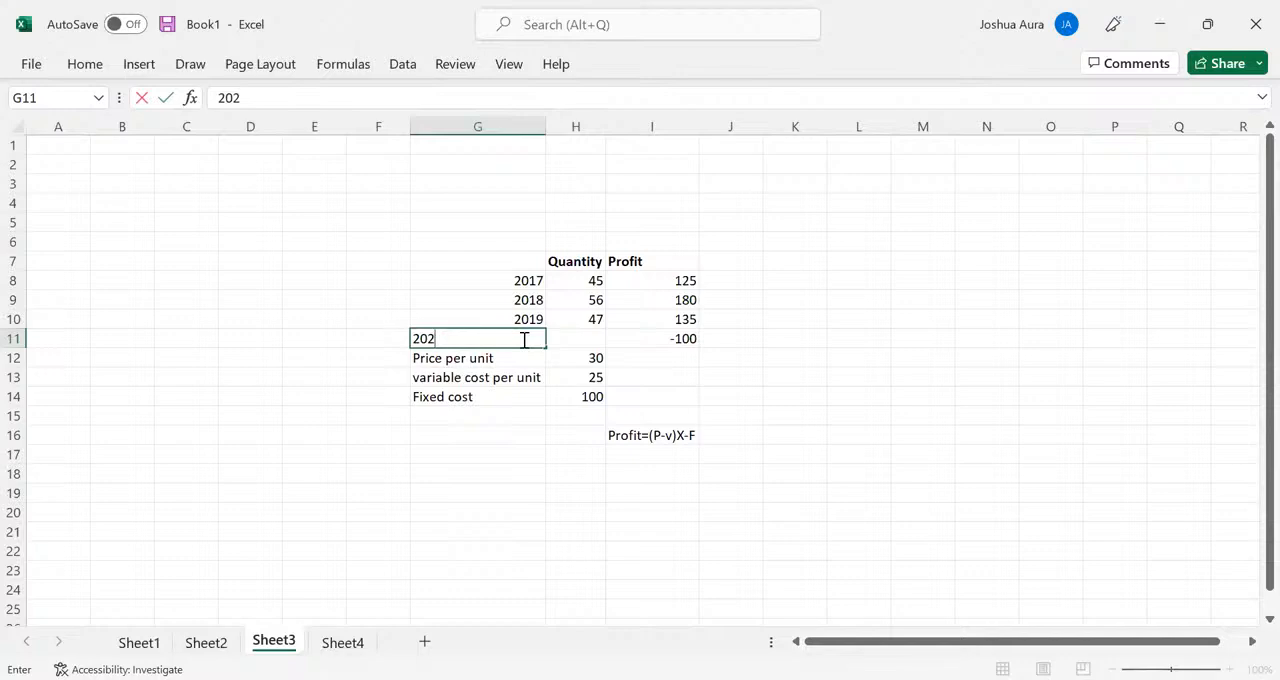
type("0")
left_click(594, 338)
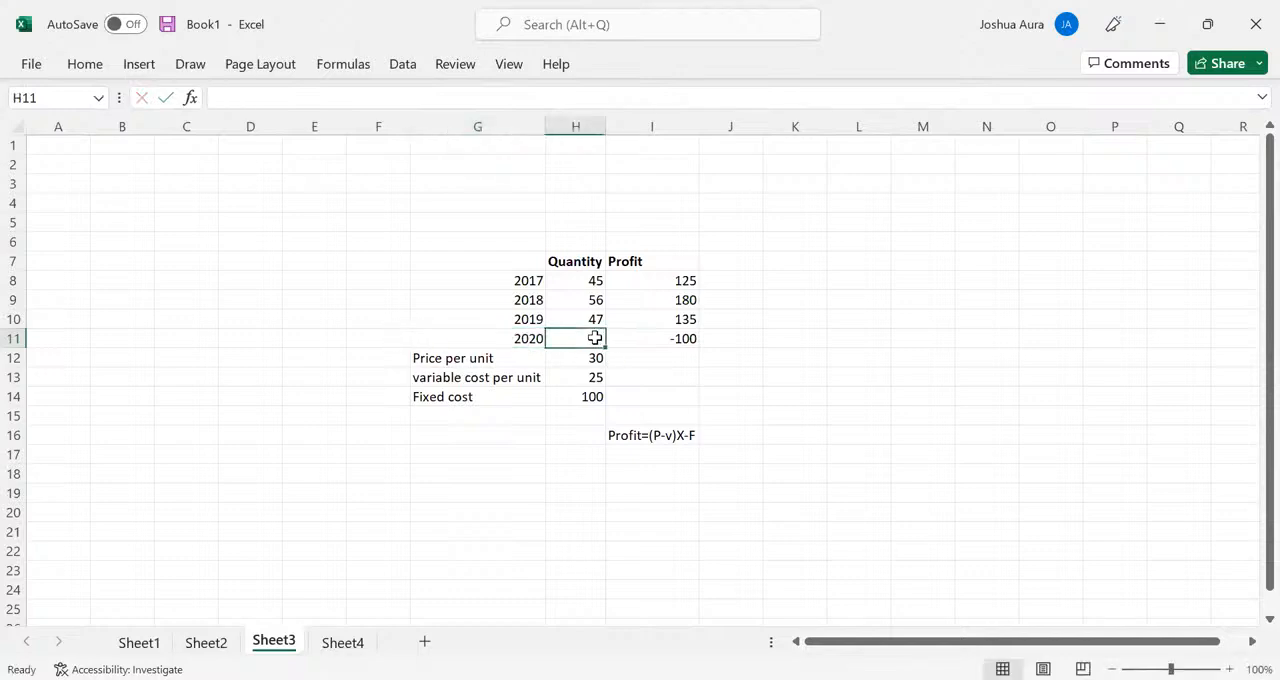
type("15")
key("Return")
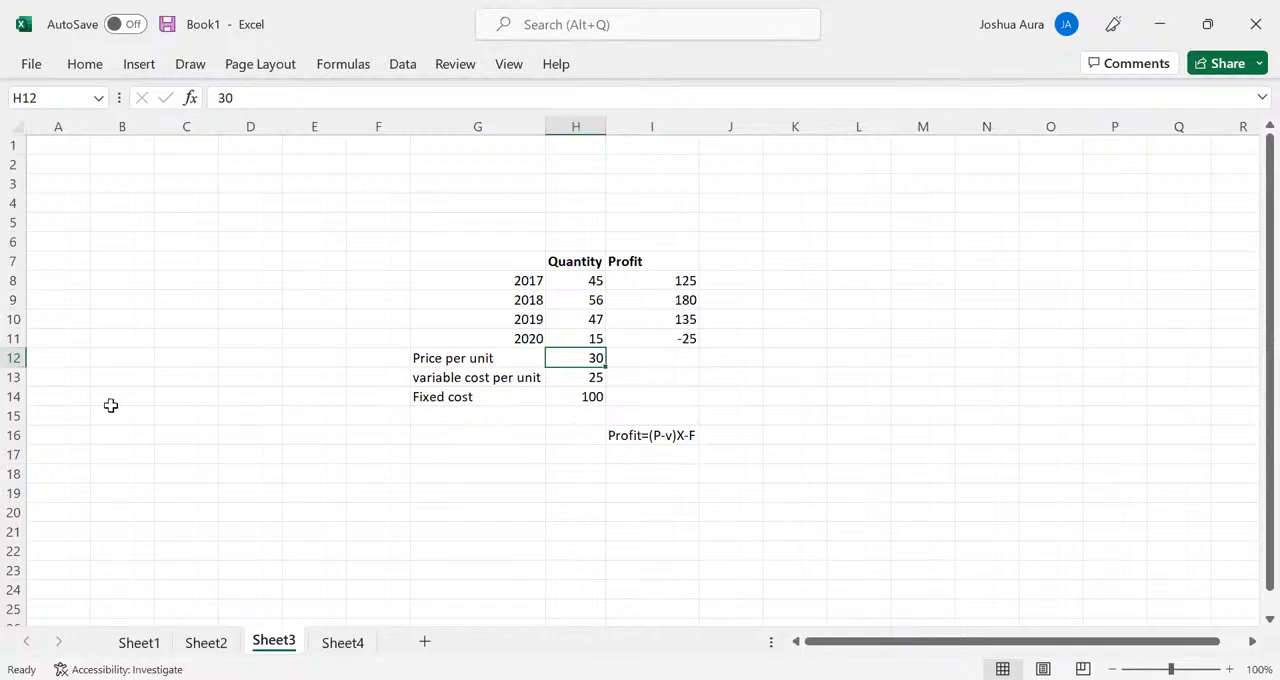
- Delete the empty row 15 and the empty columns E and F from the sheet
left_click(13, 416)
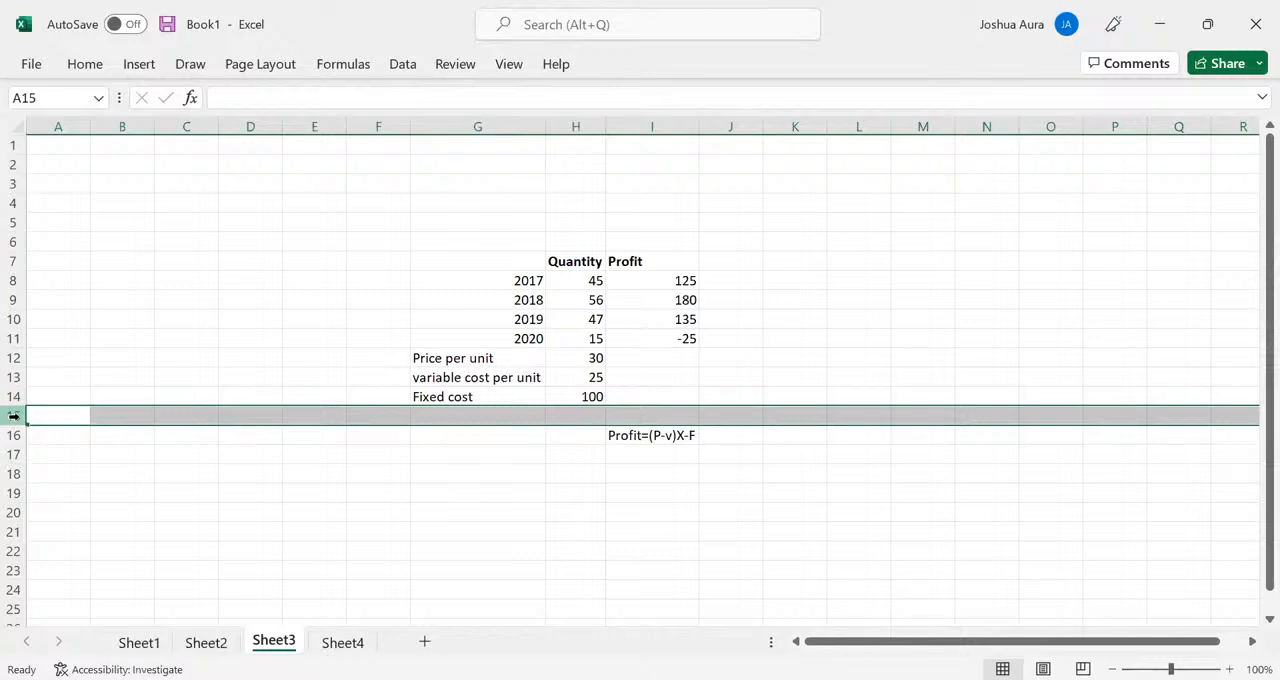
key("ctrl+minus")
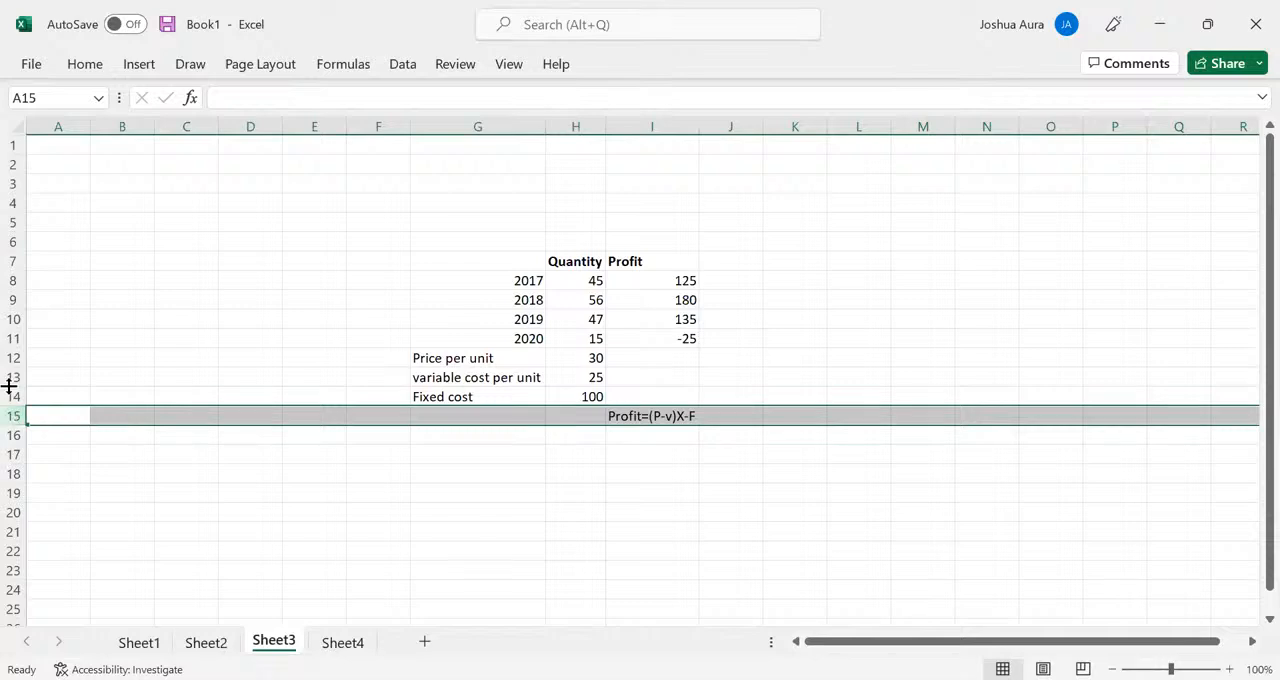
left_click(316, 121)
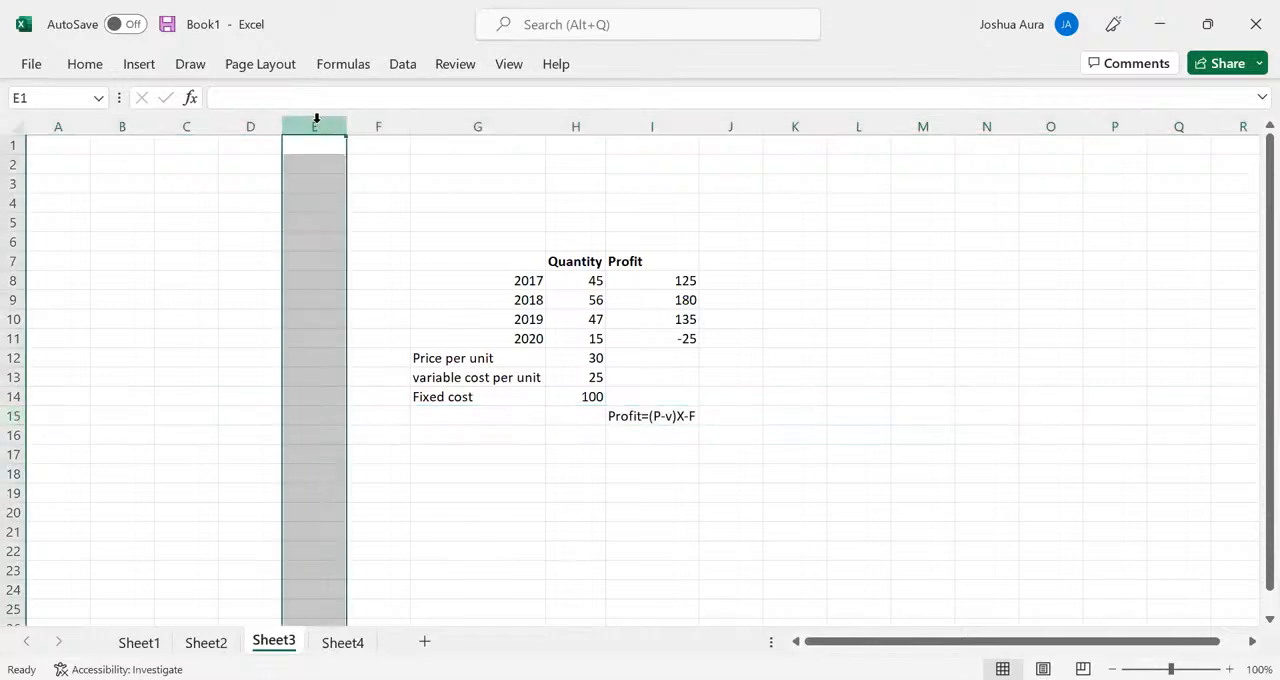
left_click(378, 121, "ctrl")
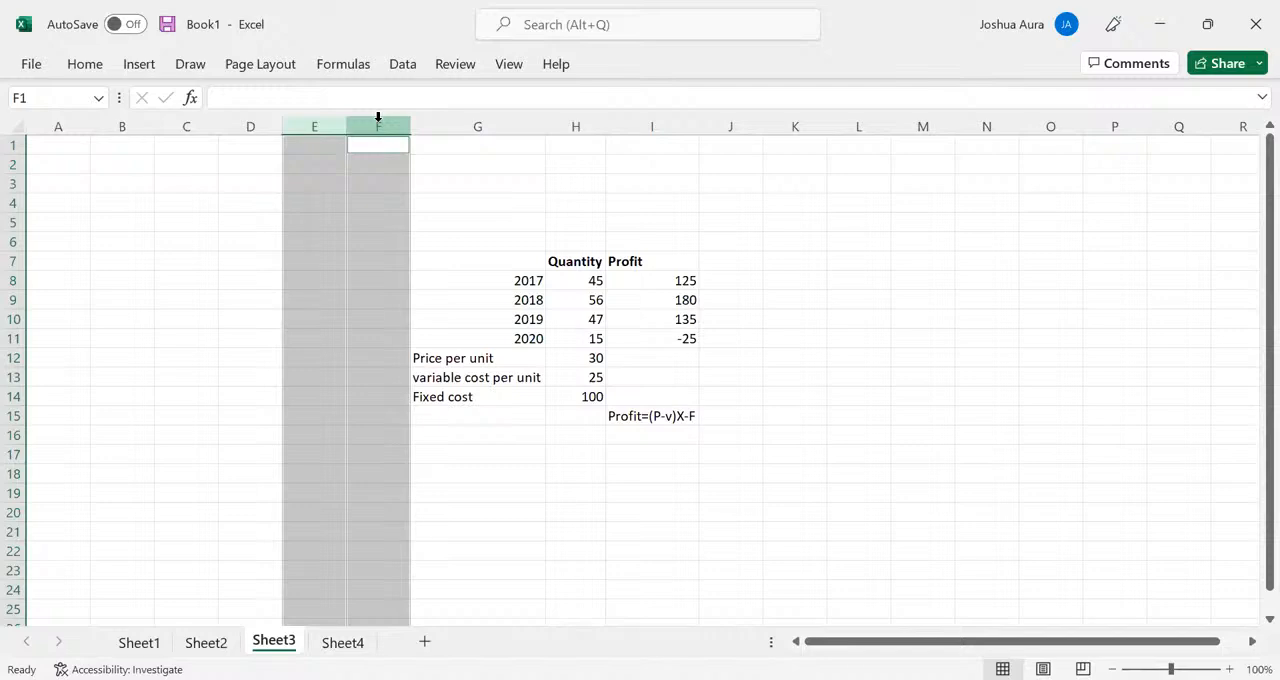
key("ctrl+minus")
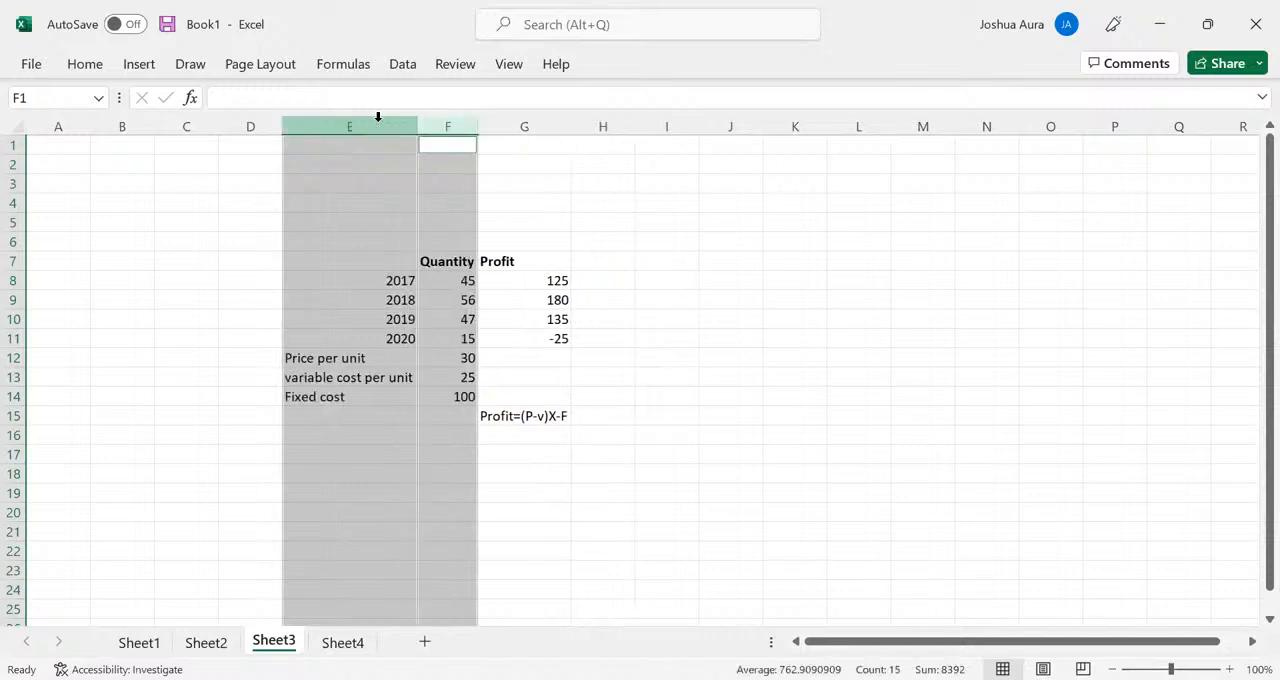
left_click(793, 126)
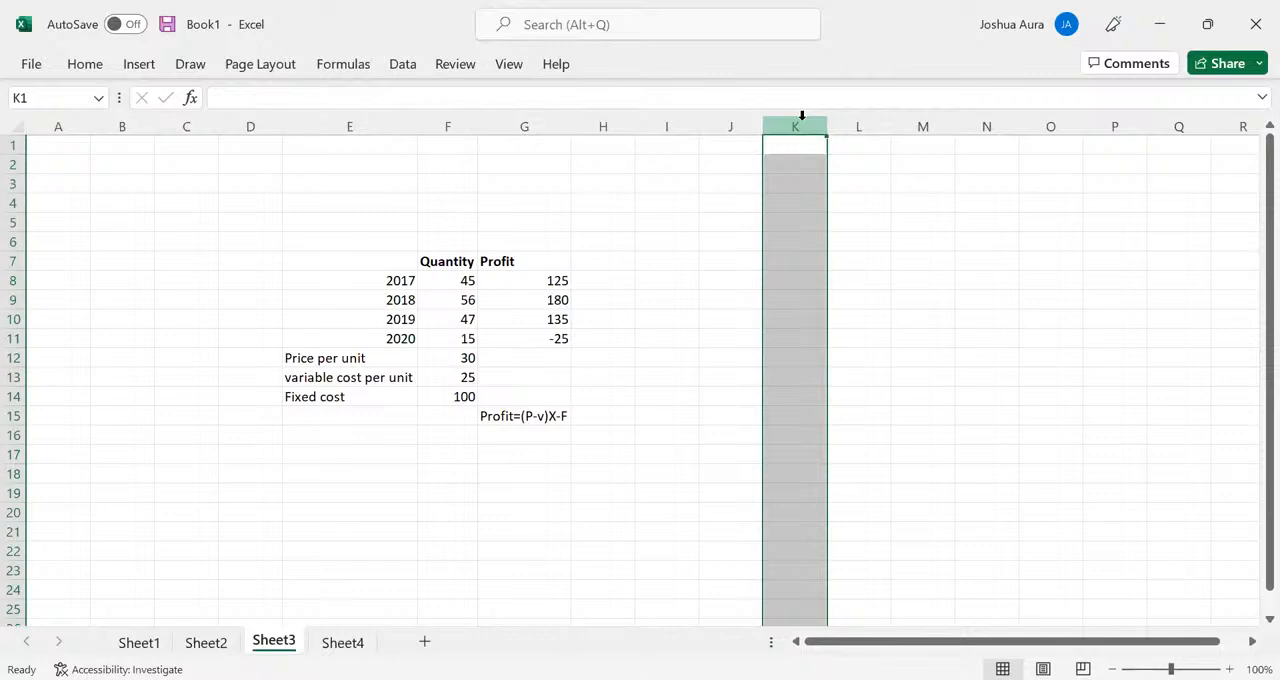
left_click(848, 121, "ctrl")
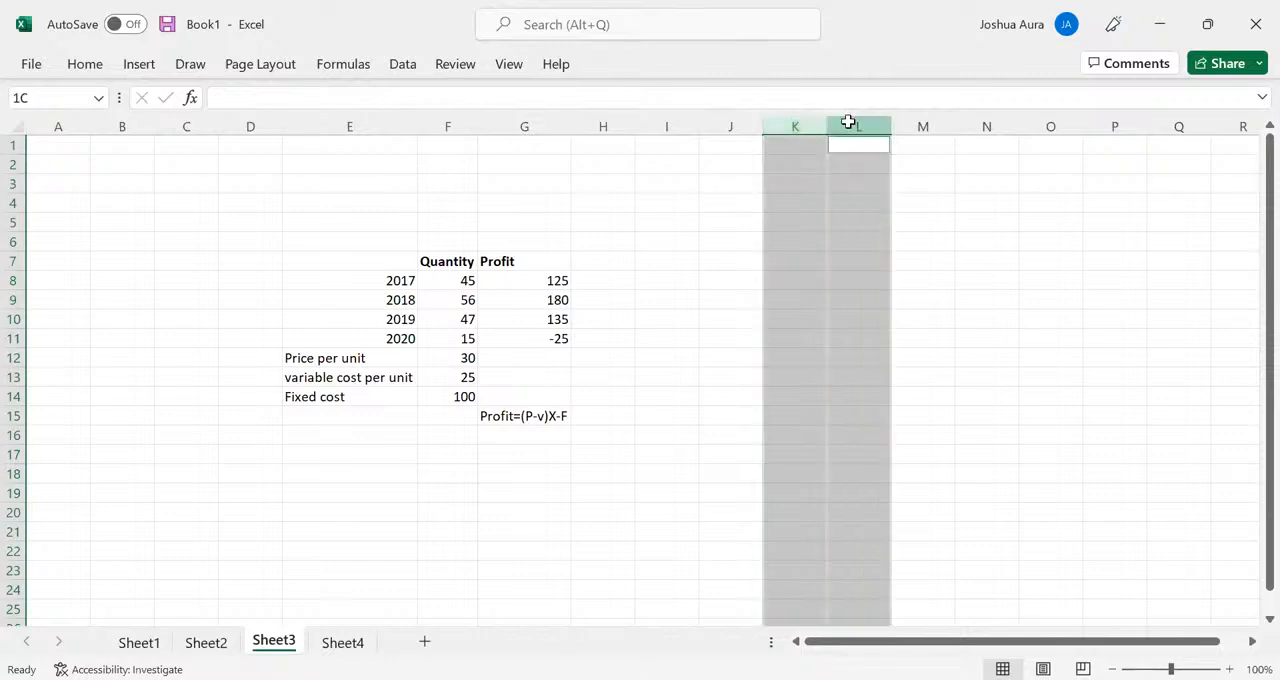
left_click(912, 121, "ctrl")
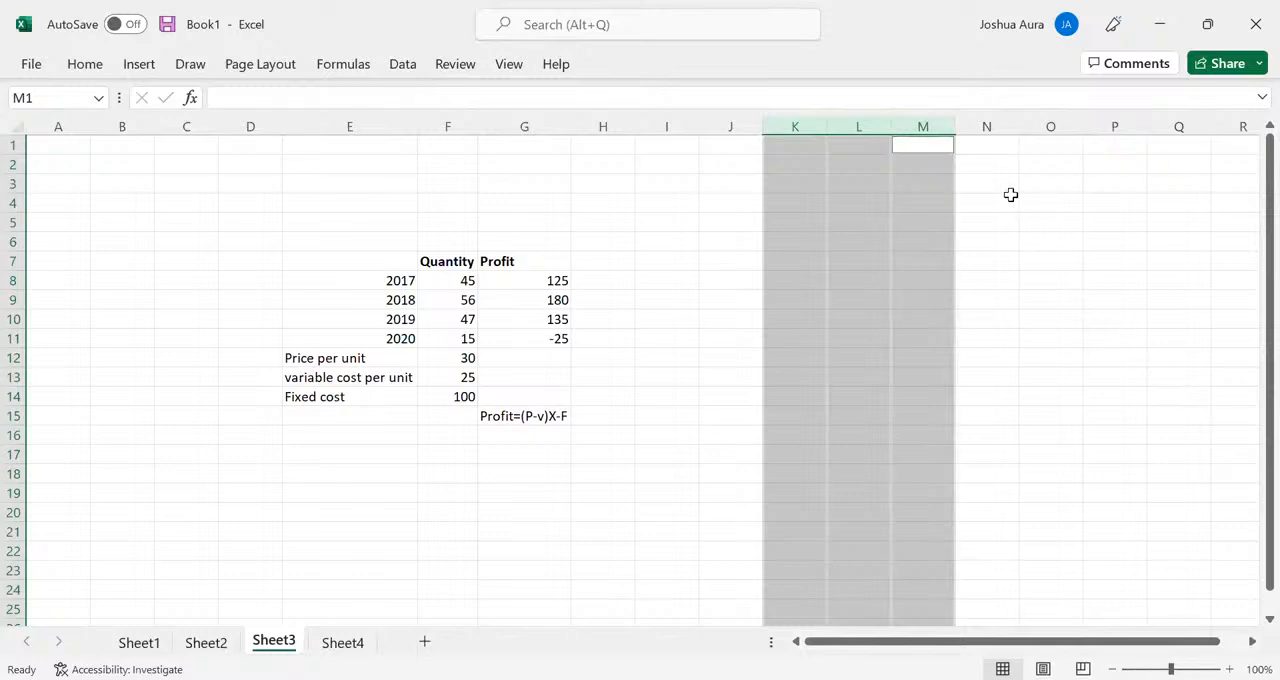
- Enter the sample text m in each of the cells N1, N2 and N3
left_click(986, 147)
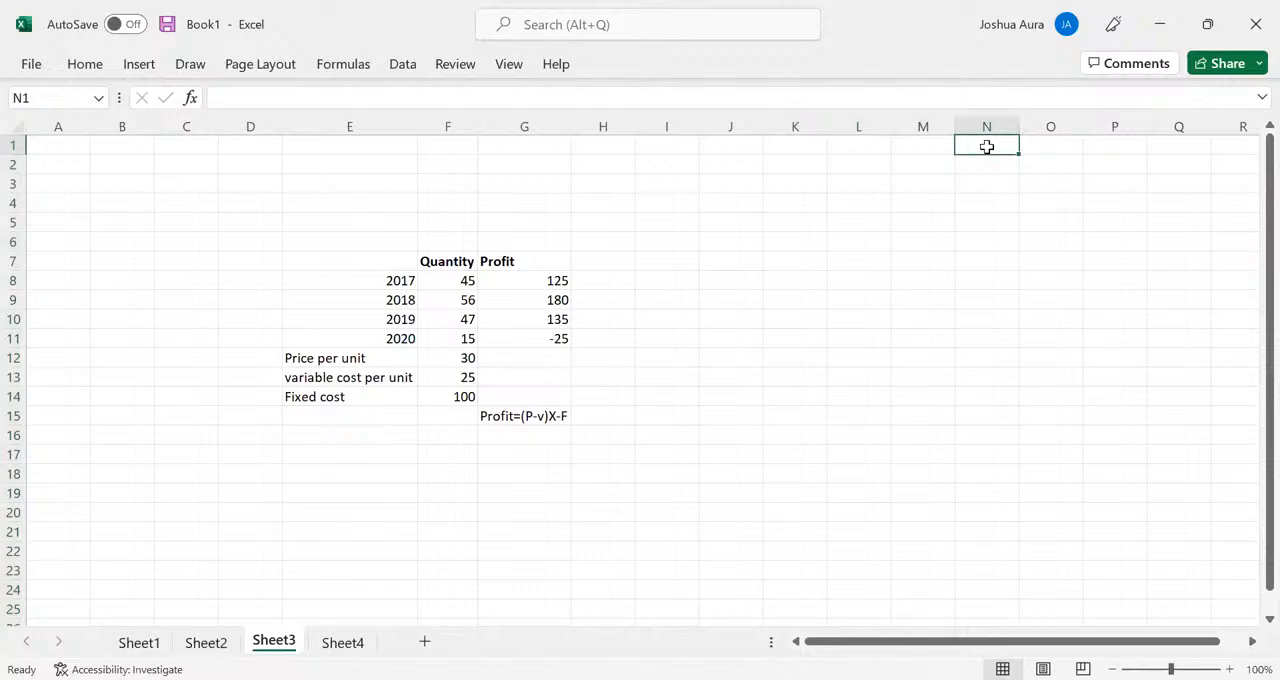
type("m")
key("Return")
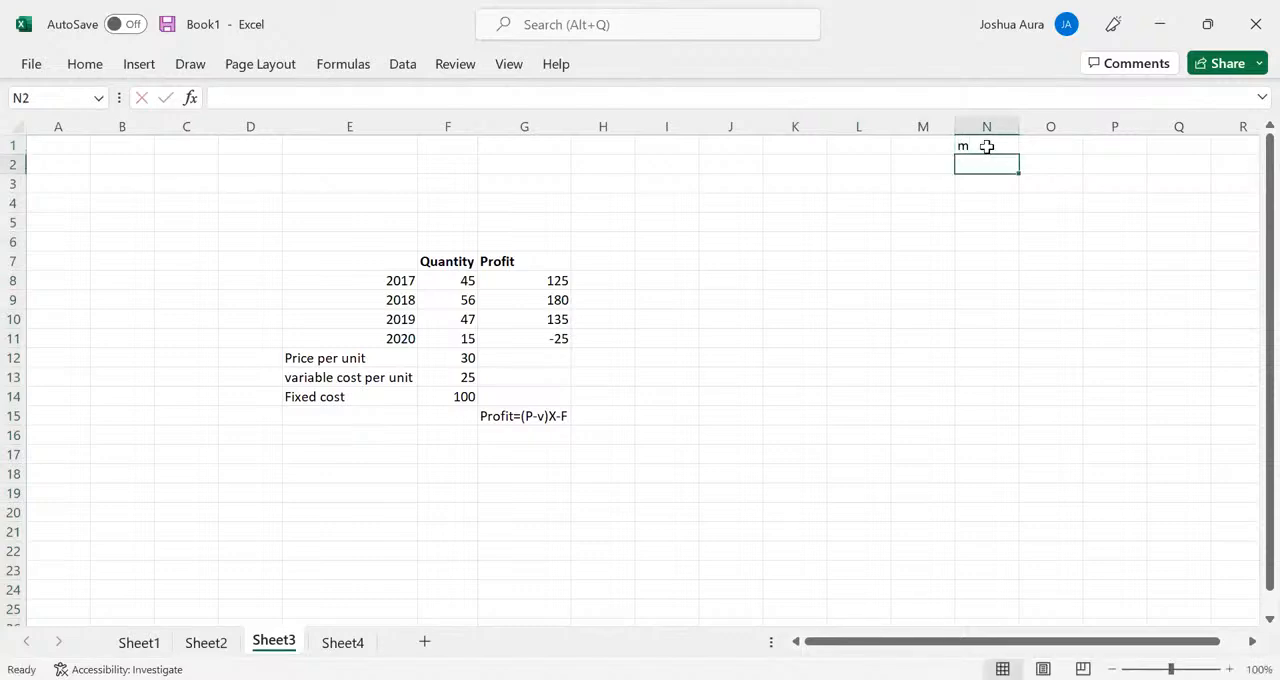
type("m")
key("Return")
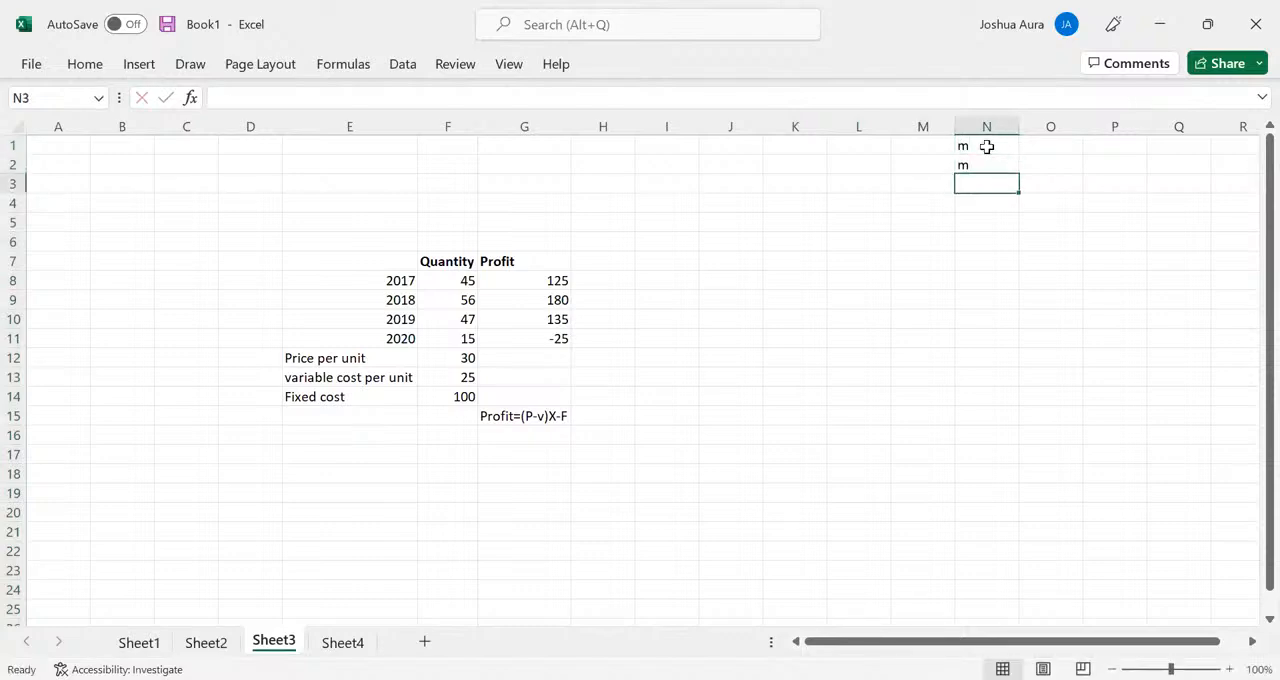
type("m")
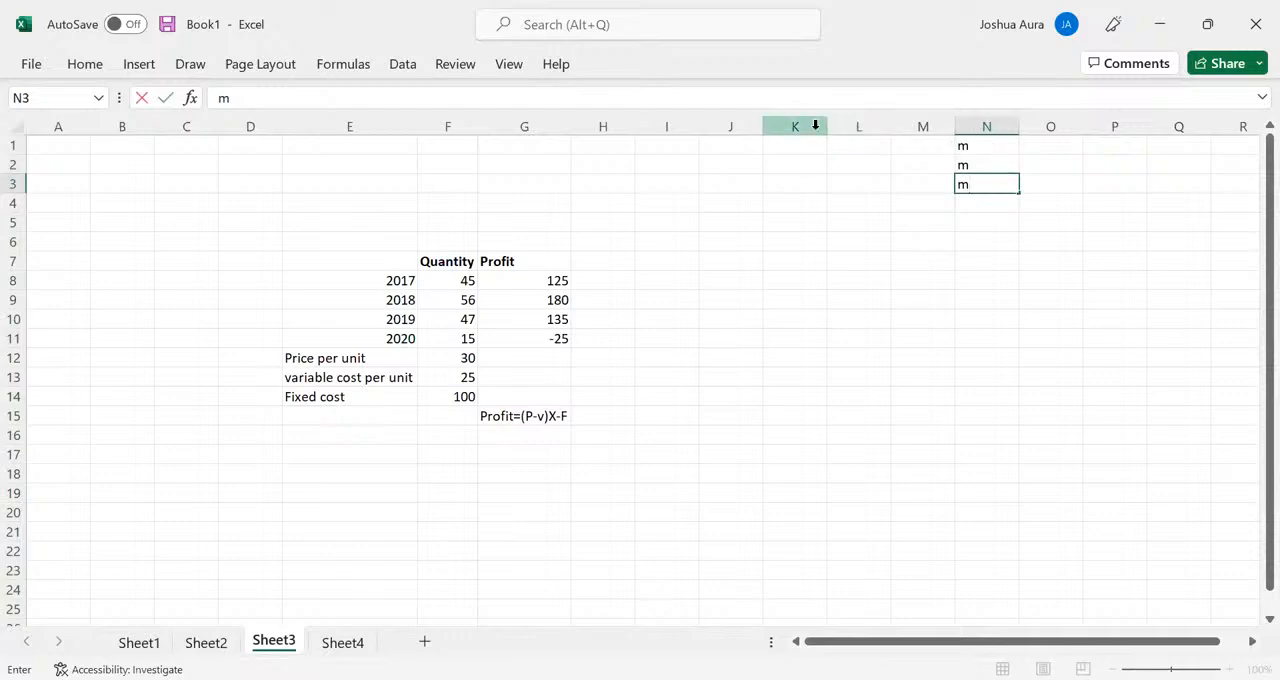
- Delete the empty columns H through M between the profit table and the sample m entries
left_click(617, 127)
left_click_drag(617, 127, 906, 143)
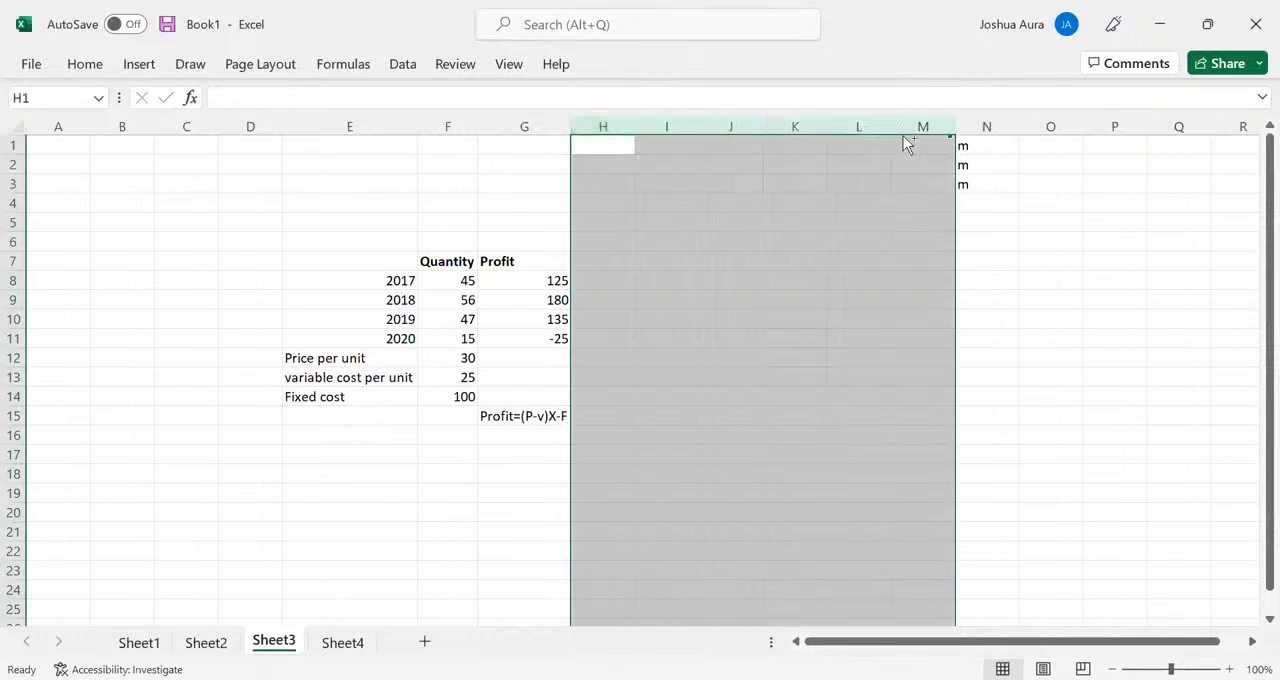
key("ctrl+minus")
left_click(1188, 341)
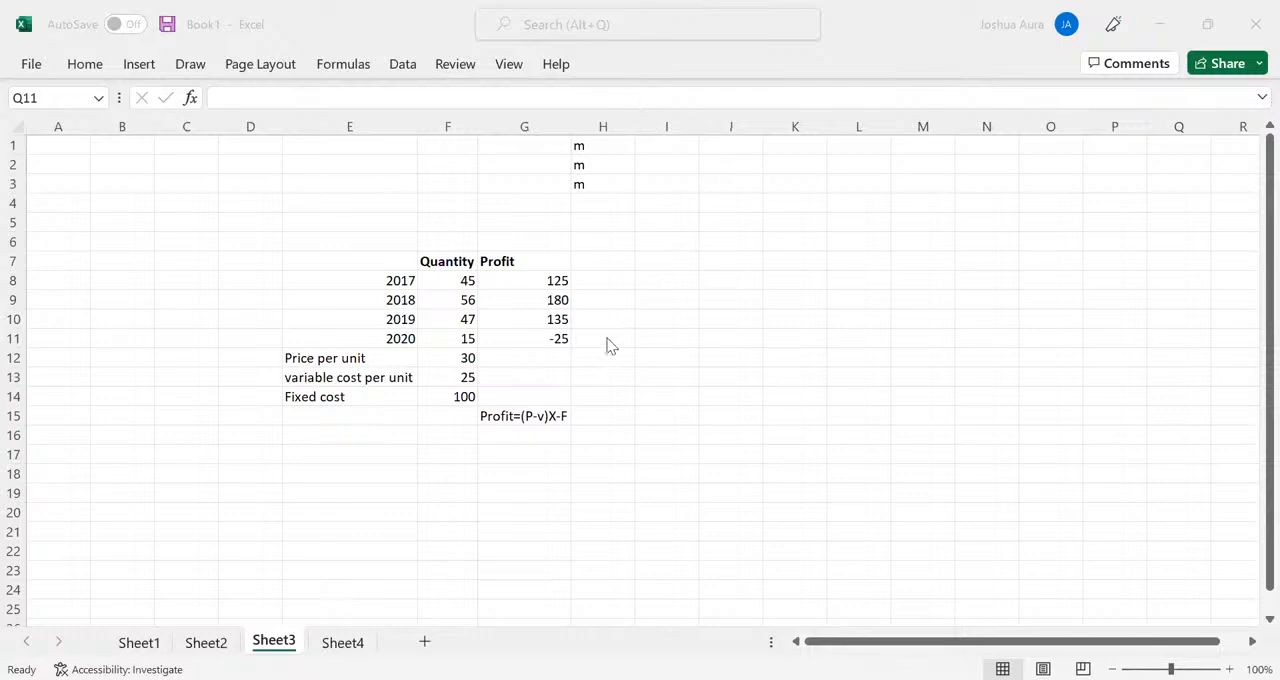
- Clear the profit formulas for all four years in cells G8 to G11
left_click(556, 280)
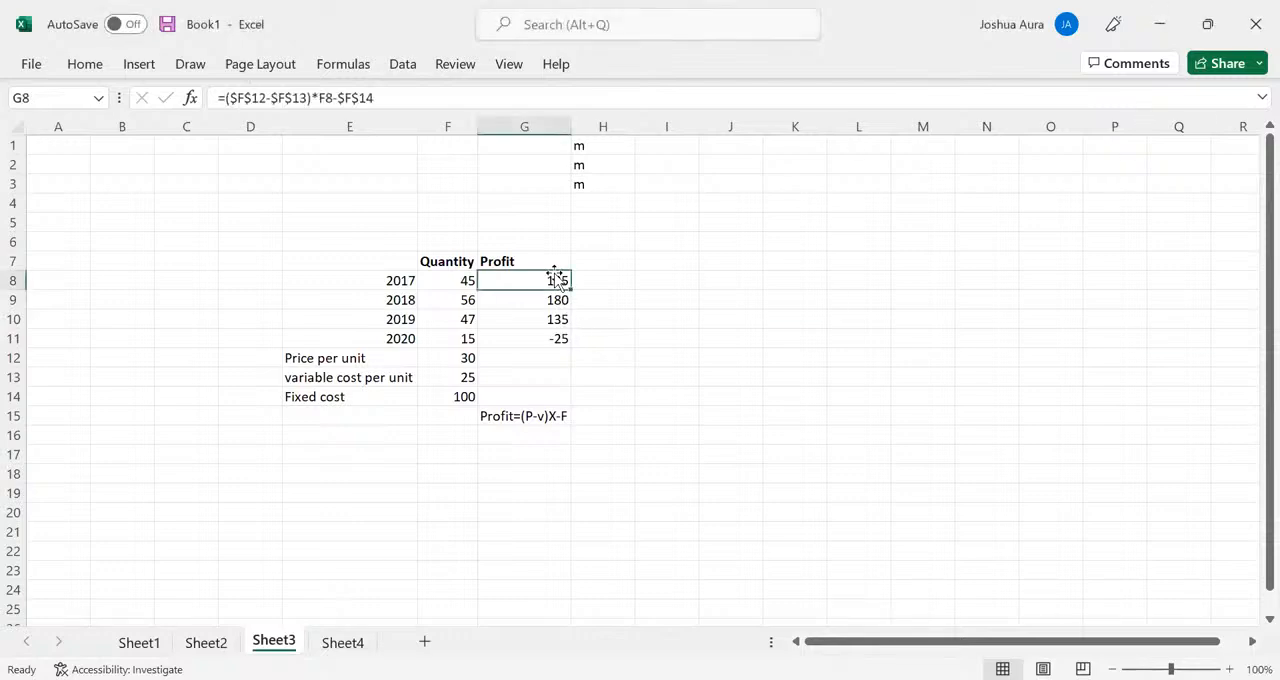
left_click_drag(556, 278, 560, 350)
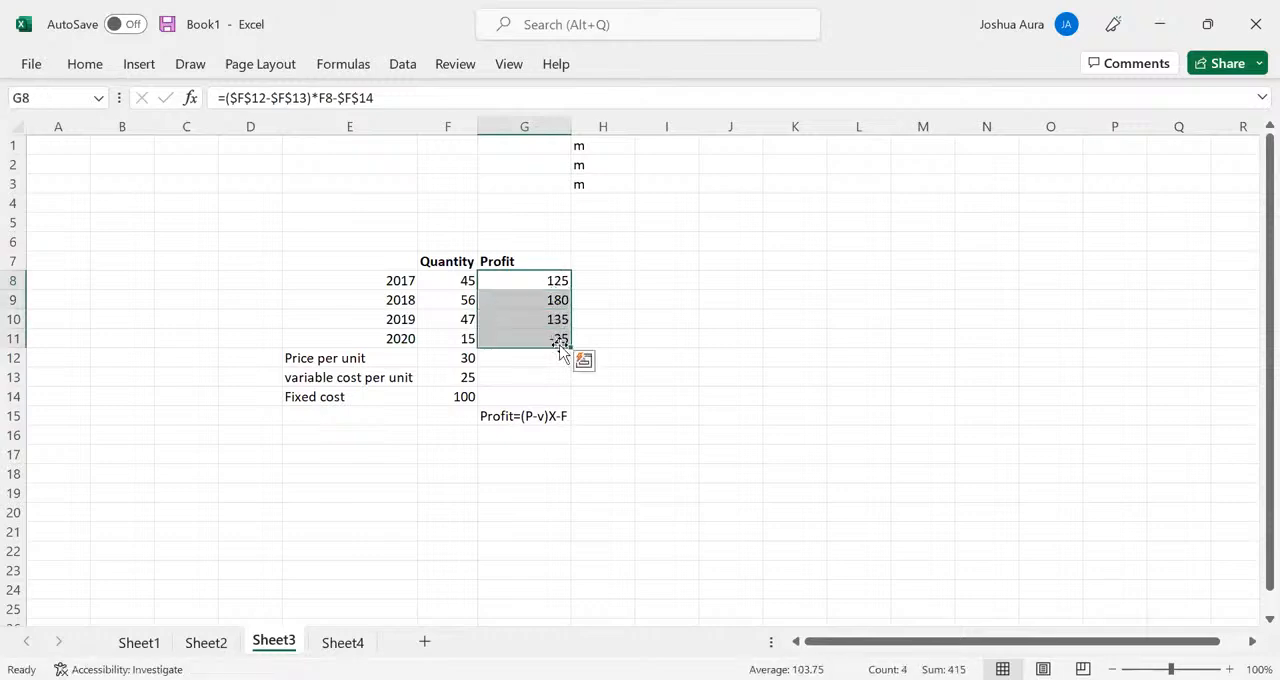
key("Delete")
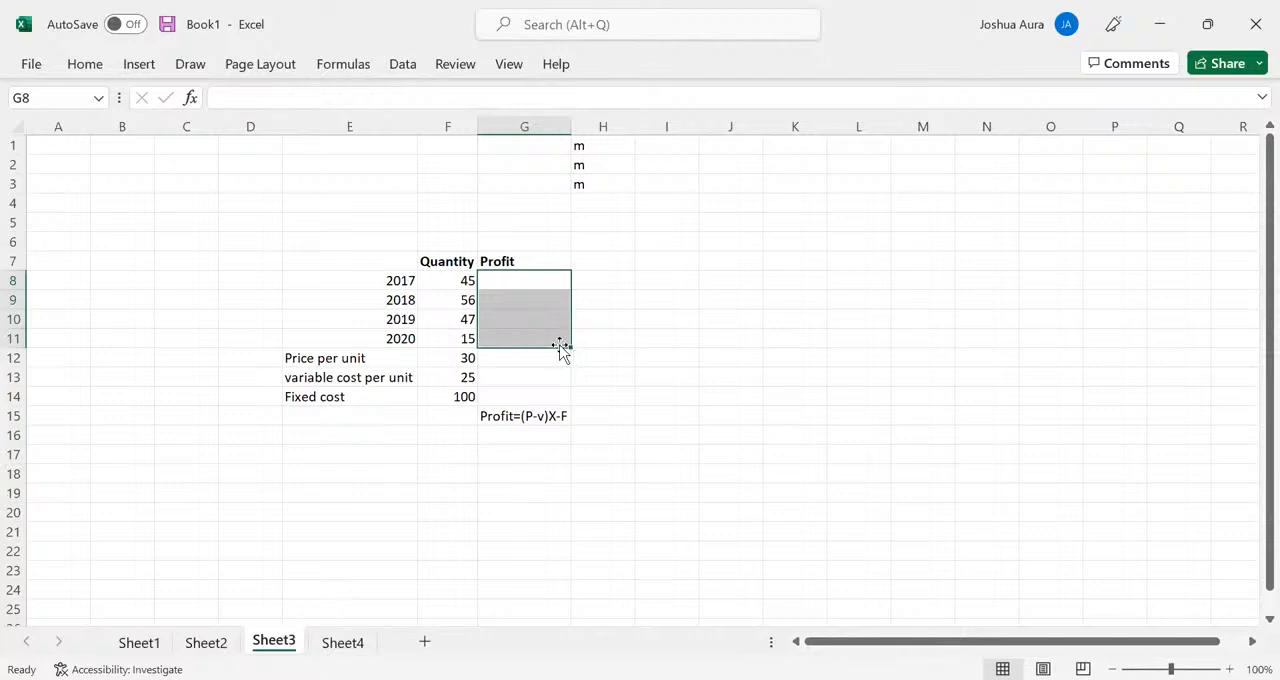
- Begin the 2017 profit formula in G8 with the bracketed price minus variable cost using absolute references, =($F$12-$F$13)
left_click(533, 282)
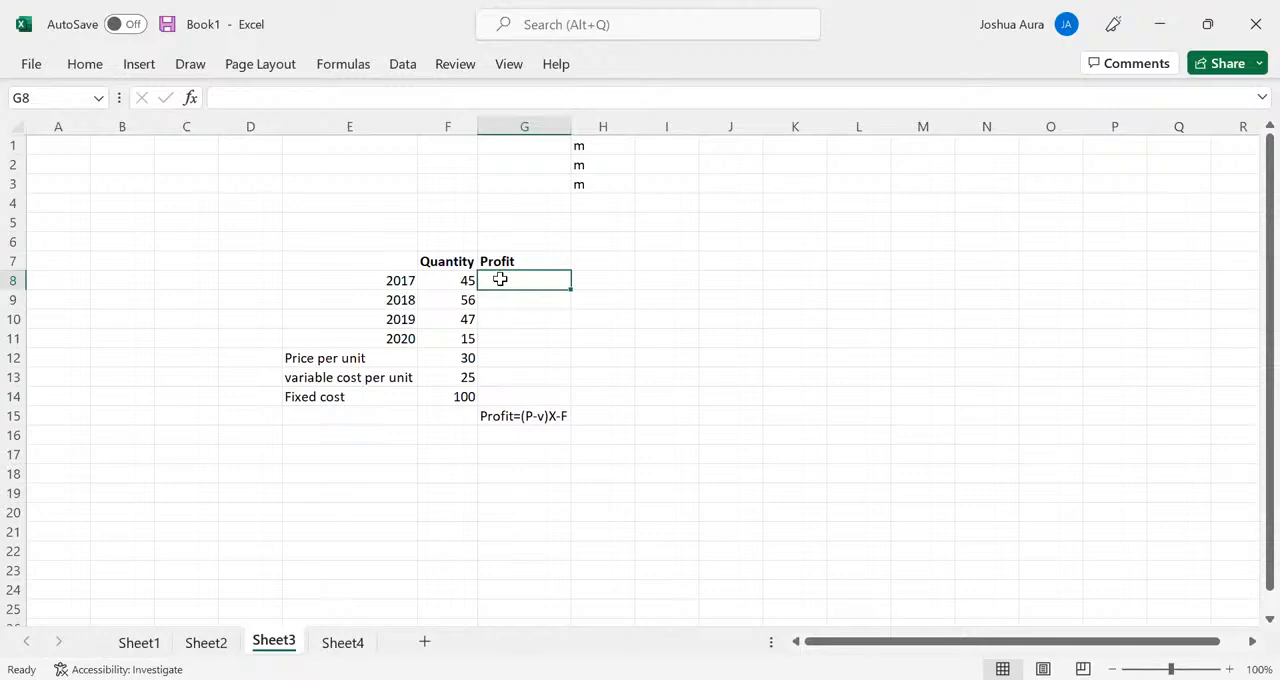
type("=")
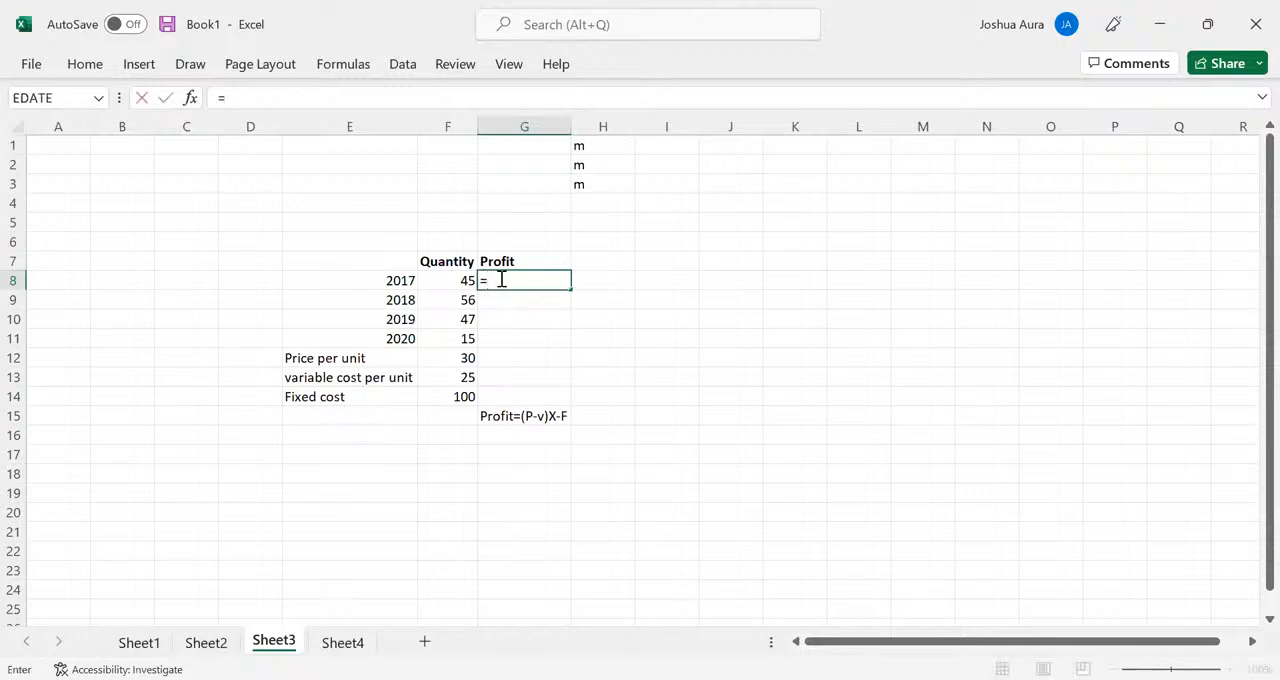
left_click(462, 363)
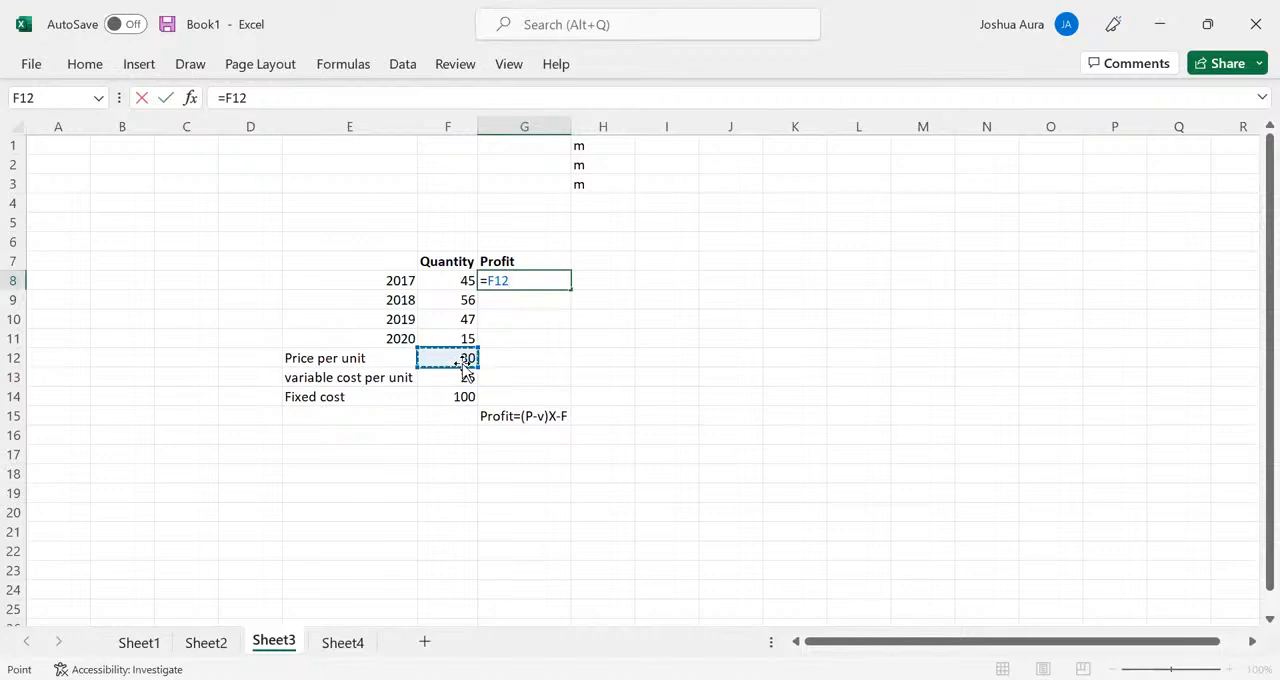
key("F4")
type("-")
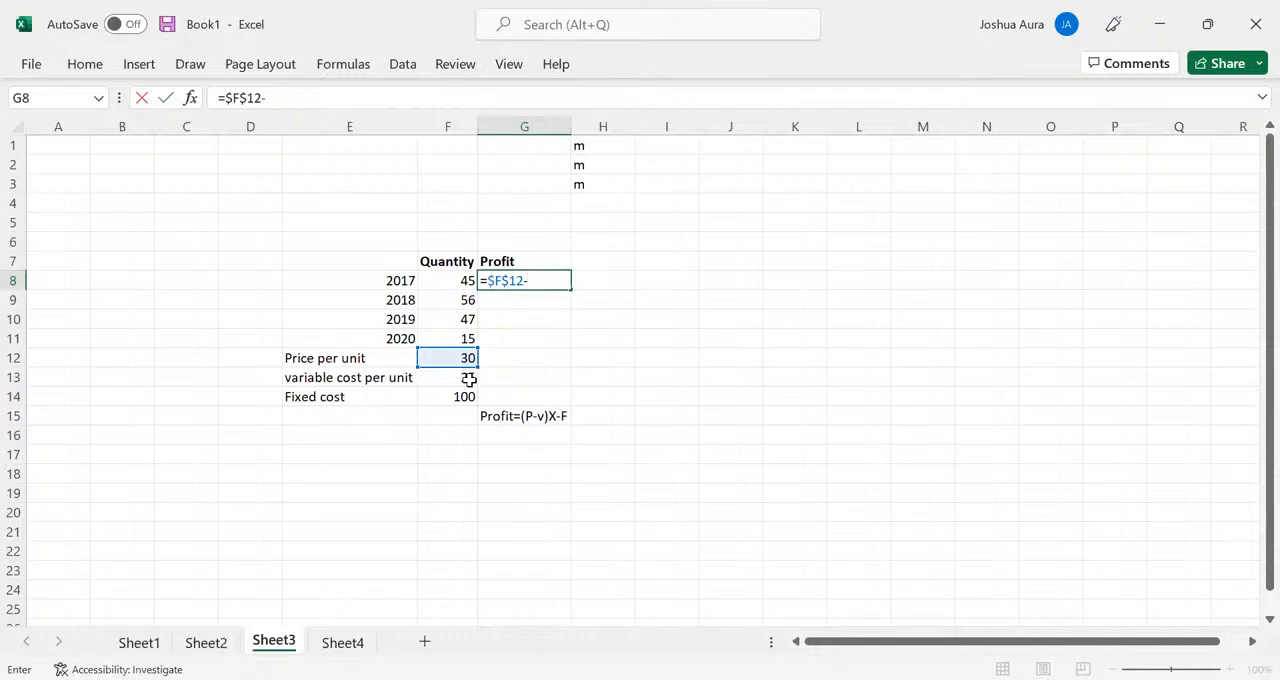
left_click(469, 379)
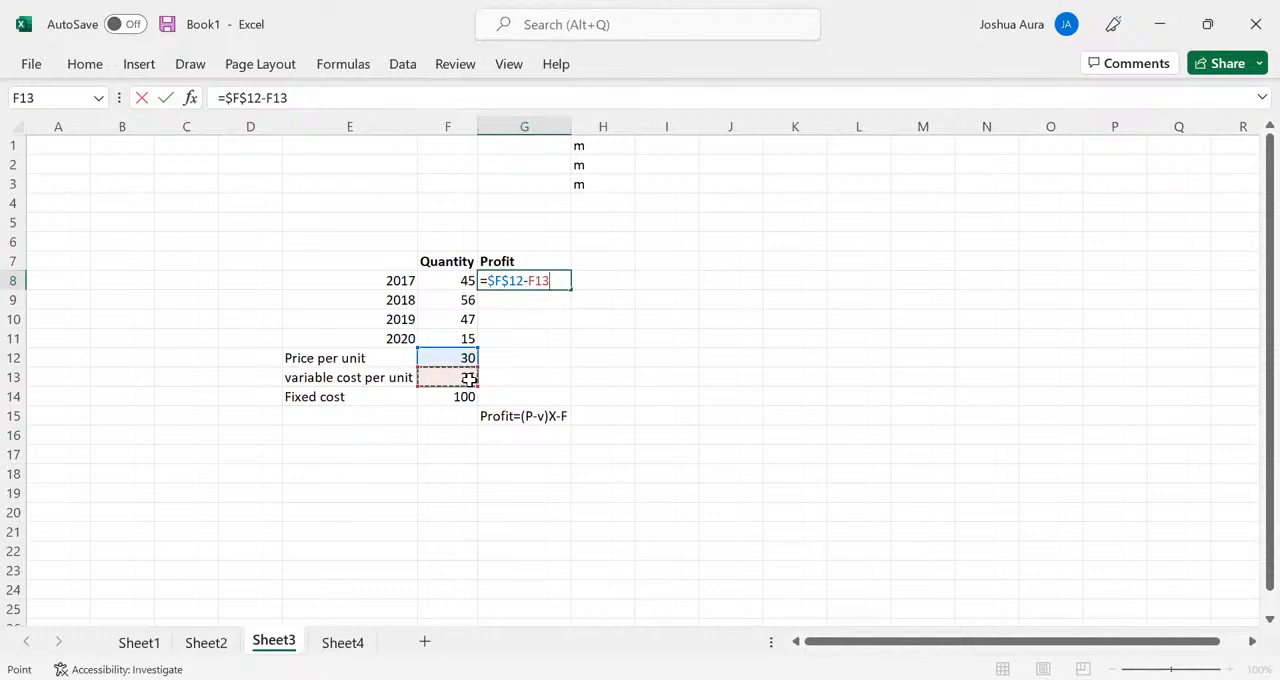
key("F4")
type(")")
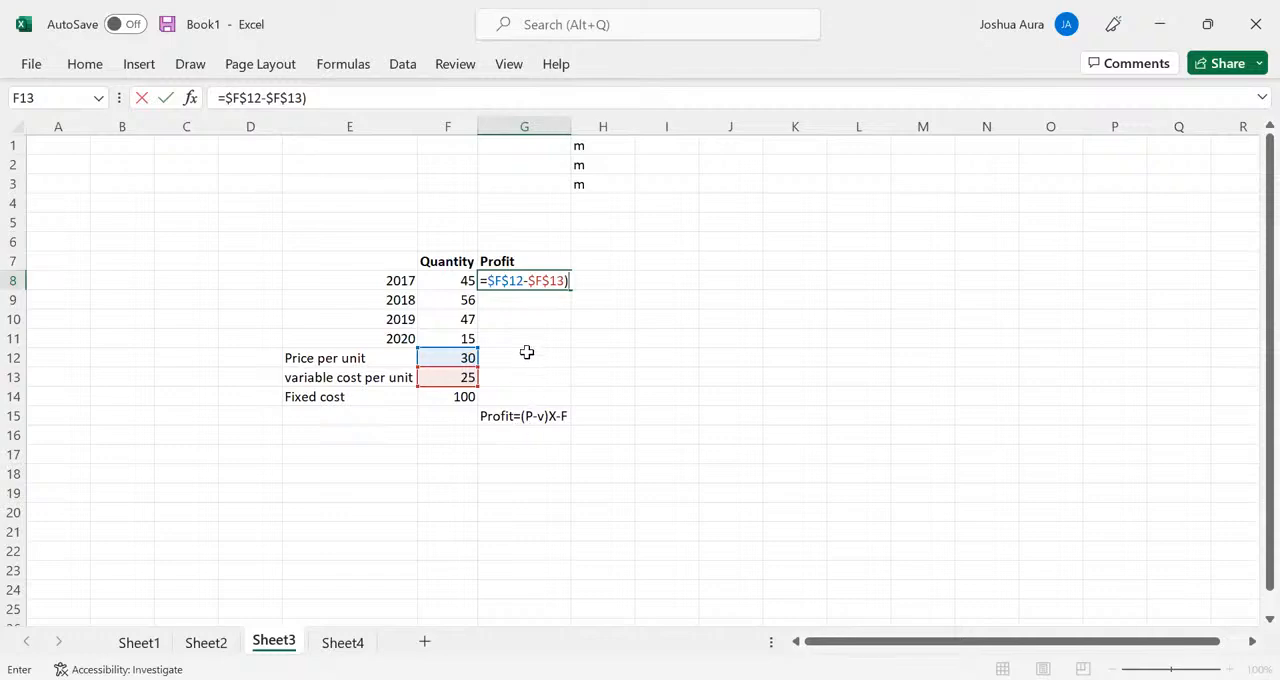
left_click(487, 280)
type("(")
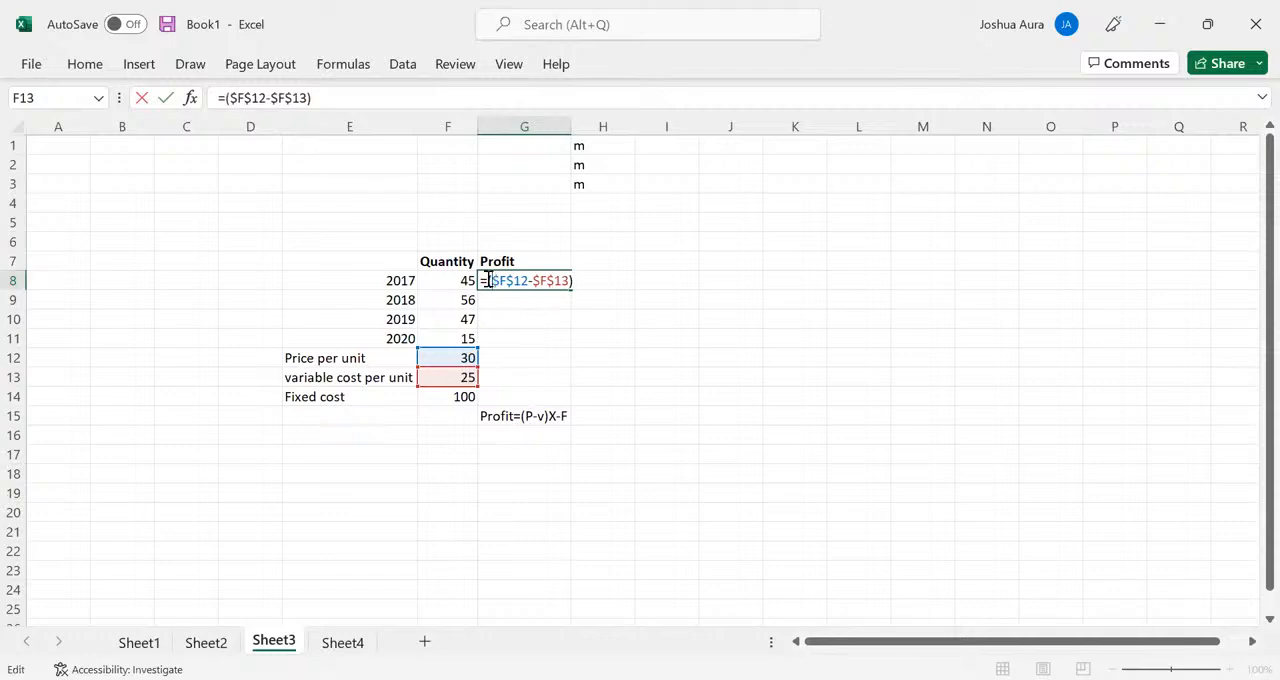
- Complete the G8 formula as =($F$12-$F$13)*F8-$F$14 and fill it down through G11 for the remaining years
left_click(576, 281)
type("*")
left_click(465, 281)
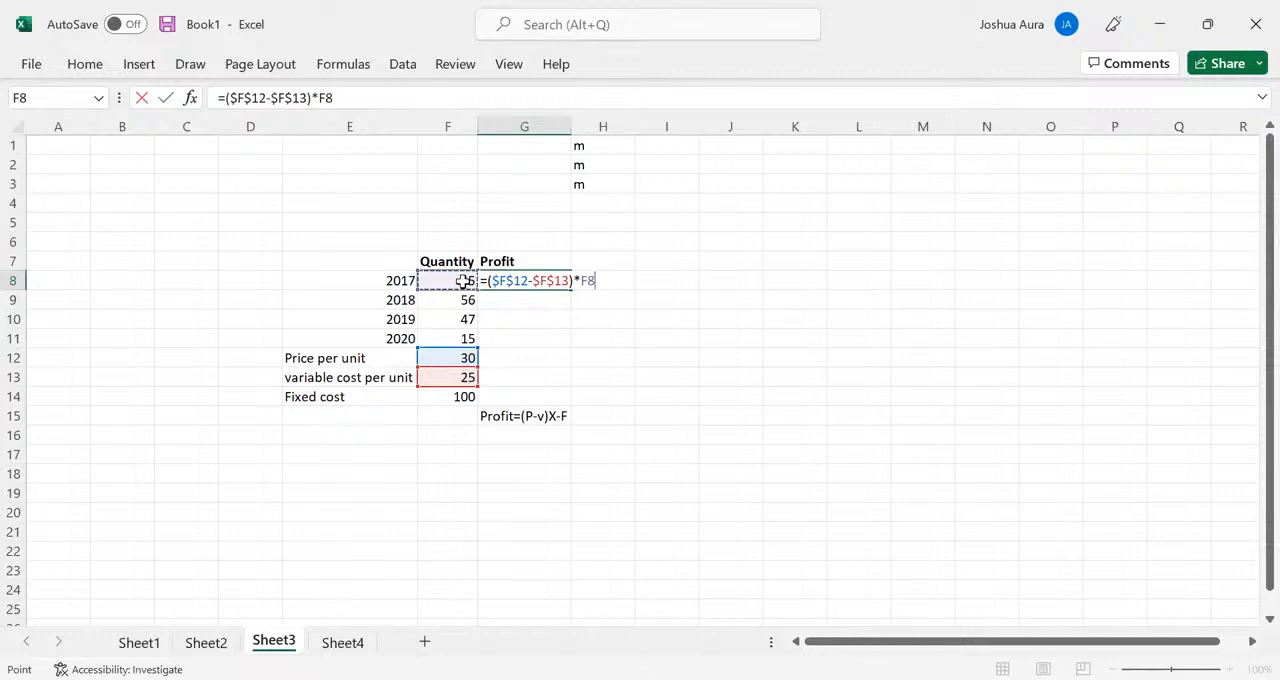
type("-")
left_click(462, 396)
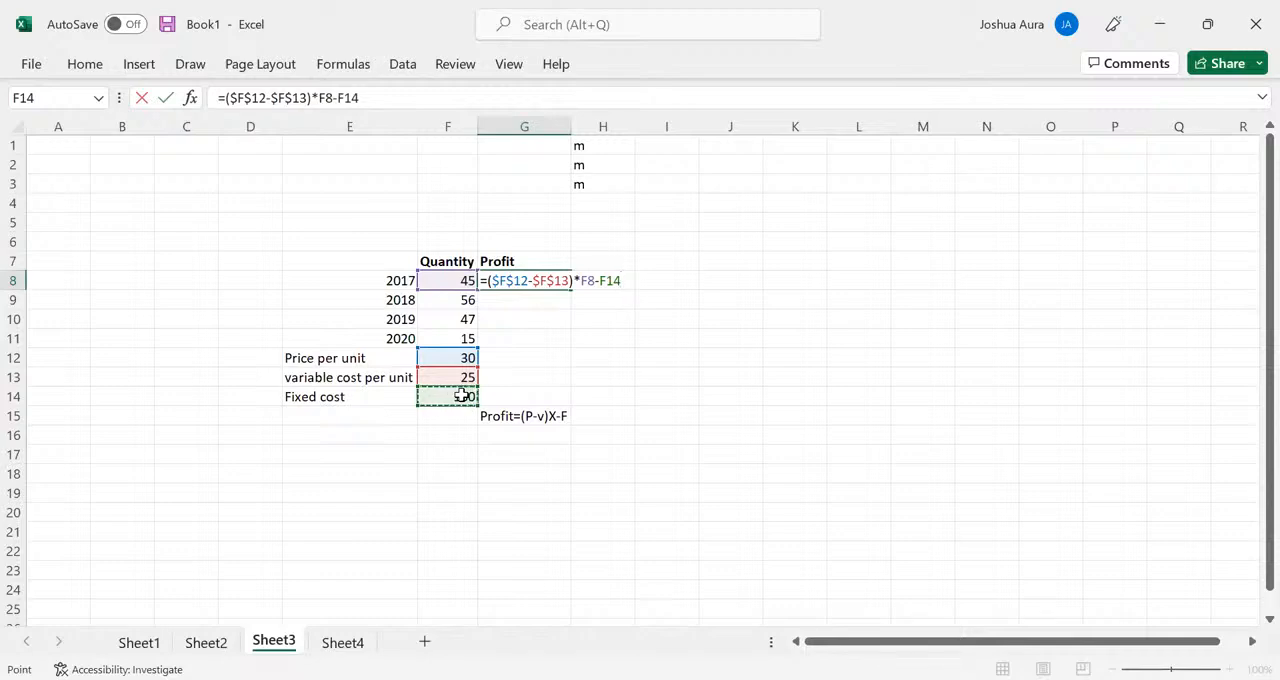
key("F4")
key("Return")
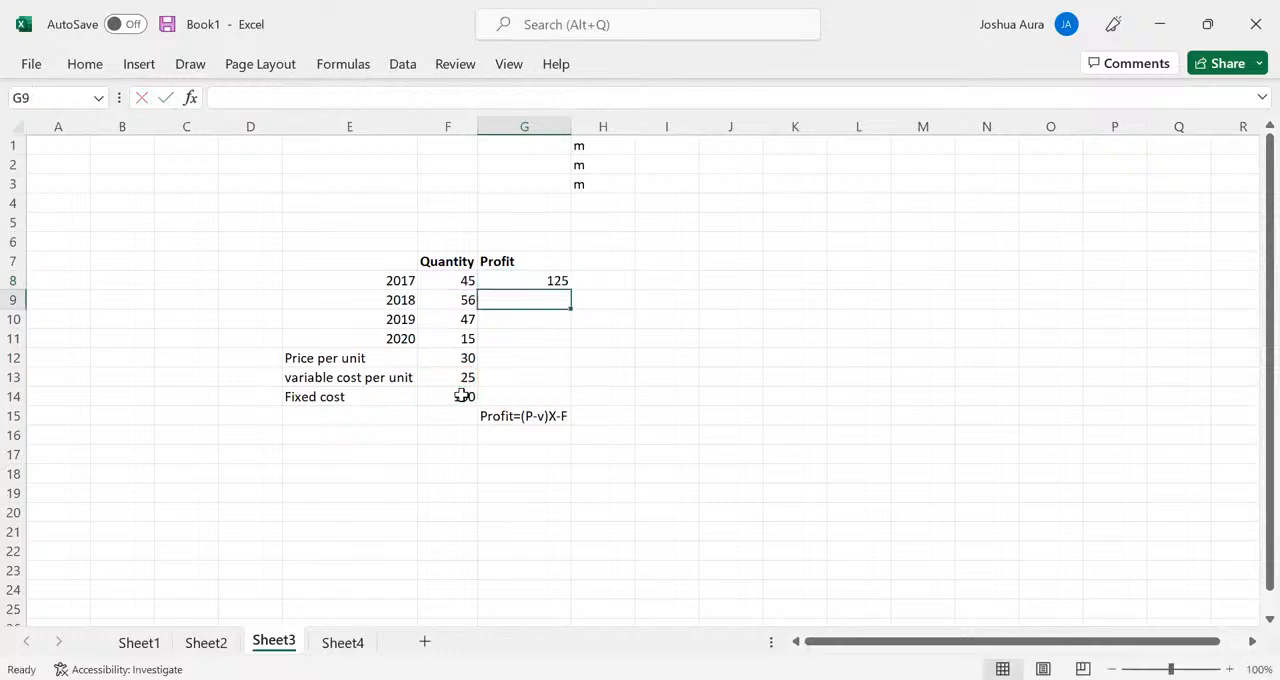
left_click(556, 281)
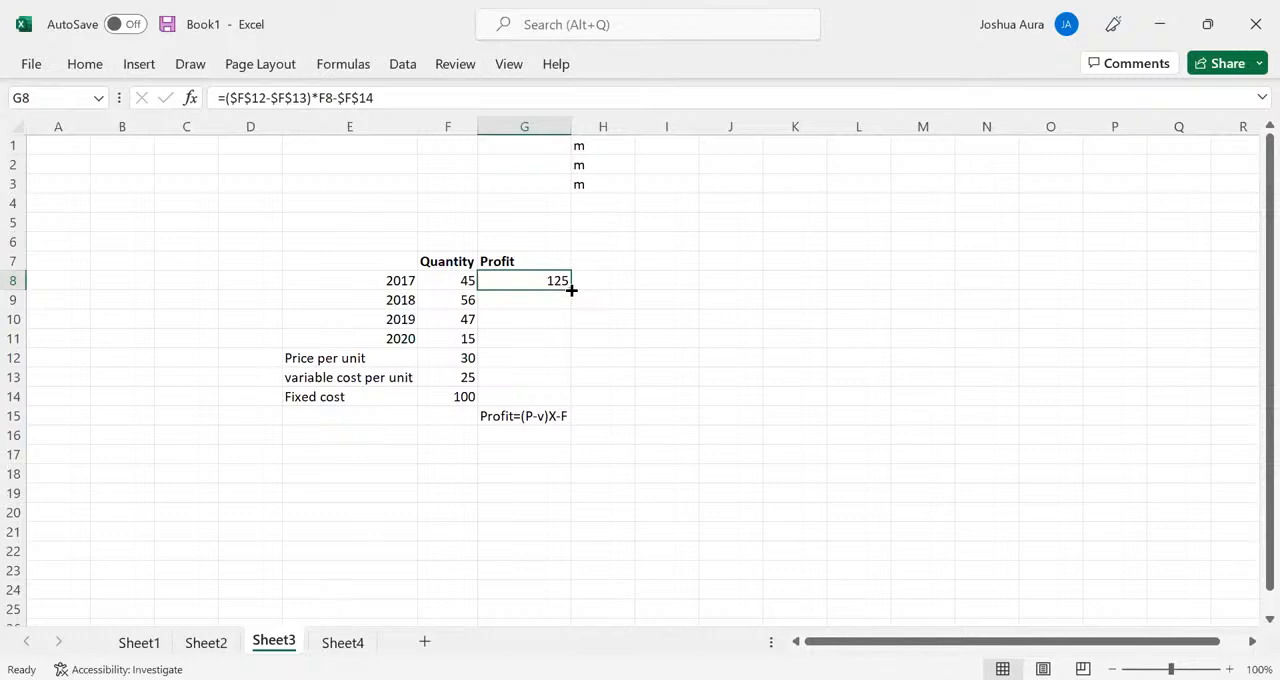
left_click_drag(571, 289, 571, 347)
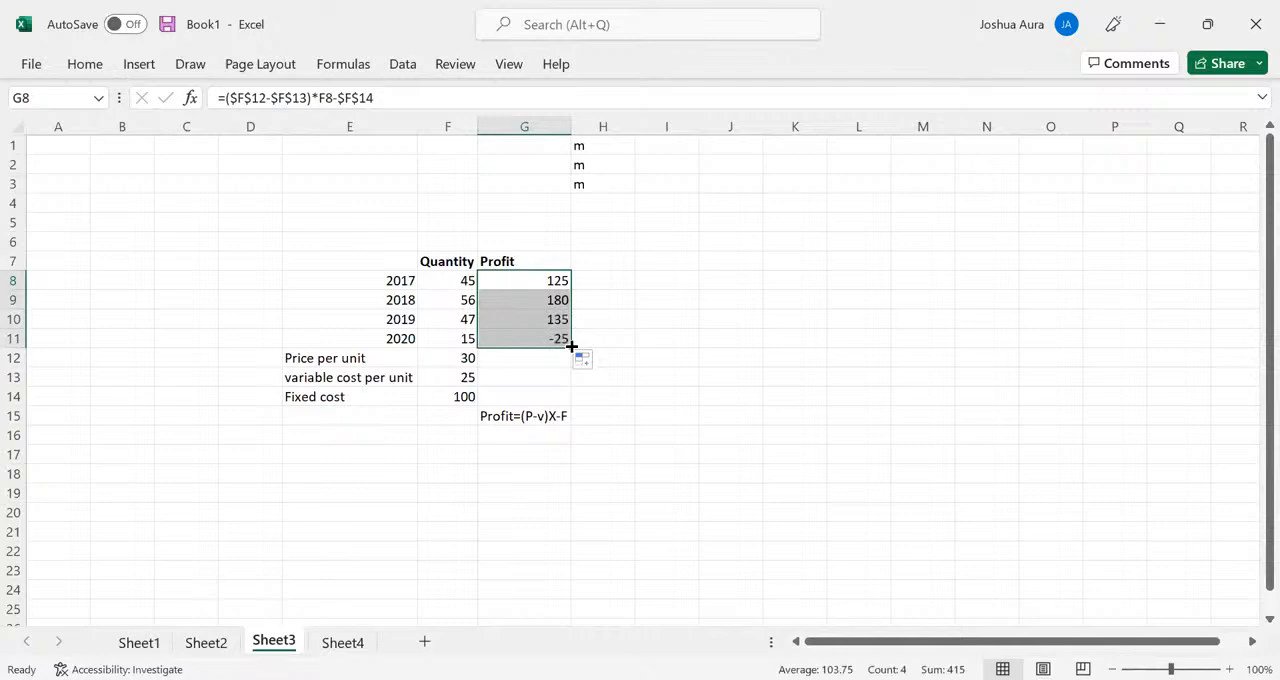